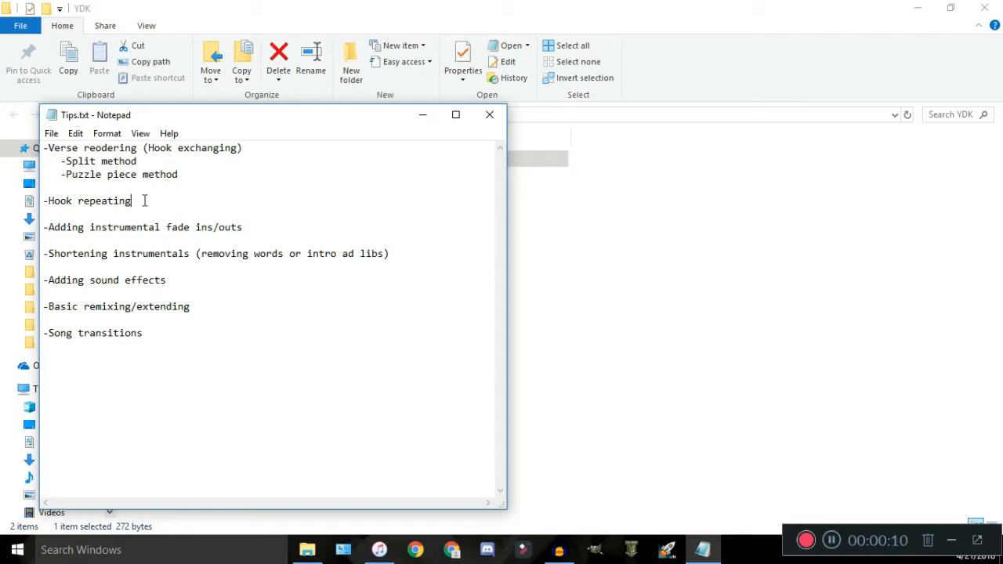
{"action": "left_click_drag", "start_coordinate": [131, 200], "coordinate": [57, 162]}
{"action": "left_click", "coordinate": [62, 213]}
{"action": "left_click_drag", "start_coordinate": [50, 227], "coordinate": [62, 229]}
{"action": "left_click", "coordinate": [90, 251]}
{"action": "left_click_drag", "start_coordinate": [73, 227], "coordinate": [164, 228]}
{"action": "left_click", "coordinate": [166, 228]}
Switch to the King Mathers project in Audacity, activate the Selection tool and place the cursor at about 4:09.98 on the lower Mix track
{"action": "mouse_move", "coordinate": [379, 550]}
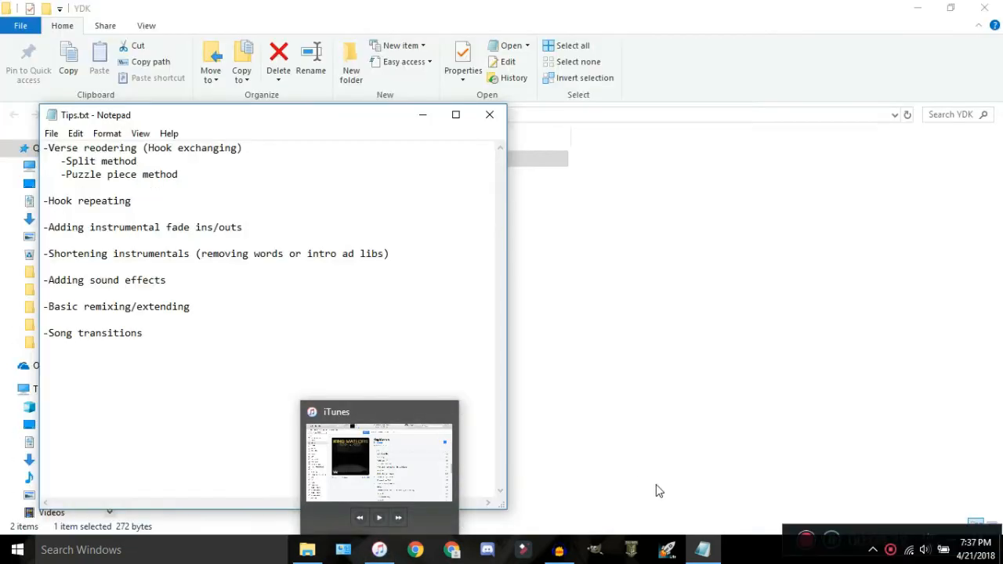
{"action": "left_click", "coordinate": [559, 549]}
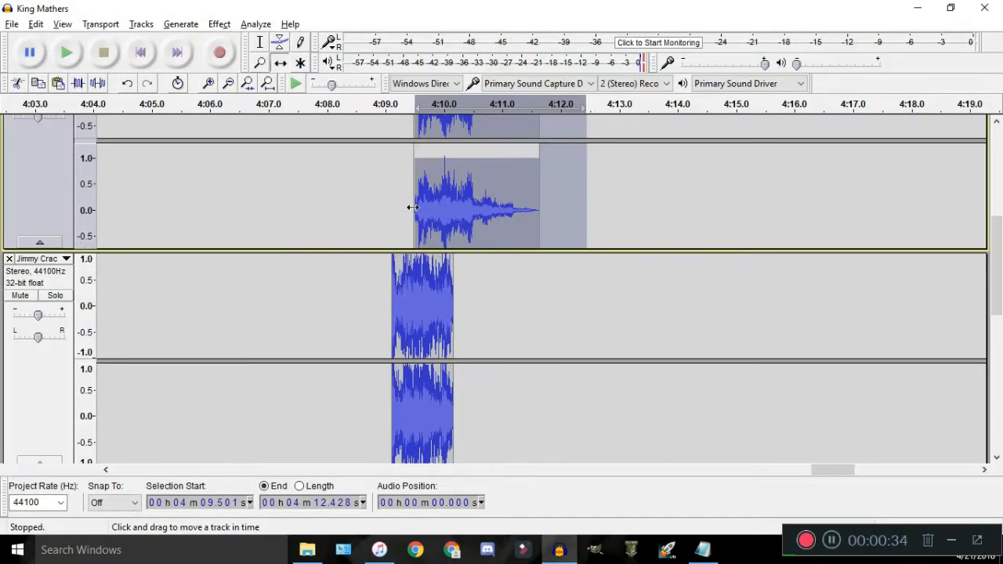
{"action": "scroll", "coordinate": [421, 222], "scroll_direction": "up", "scroll_amount": 3}
{"action": "left_click", "coordinate": [260, 43]}
{"action": "left_click", "coordinate": [443, 235]}
{"action": "scroll", "coordinate": [443, 236], "scroll_direction": "up", "scroll_amount": 4}
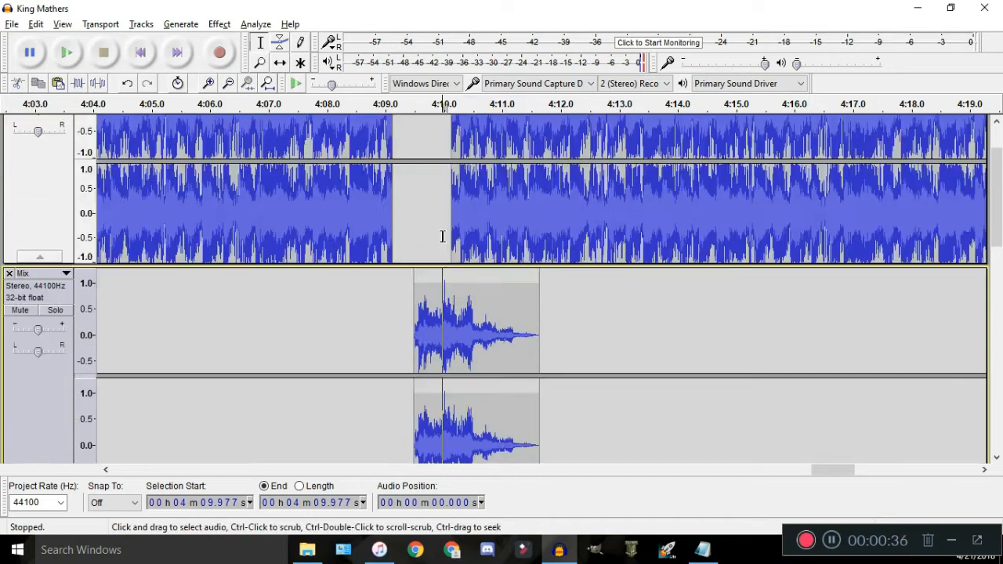
{"action": "scroll", "coordinate": [443, 236], "scroll_direction": "down", "scroll_amount": 1}
{"action": "scroll", "coordinate": [423, 236], "scroll_direction": "up", "scroll_amount": 2}
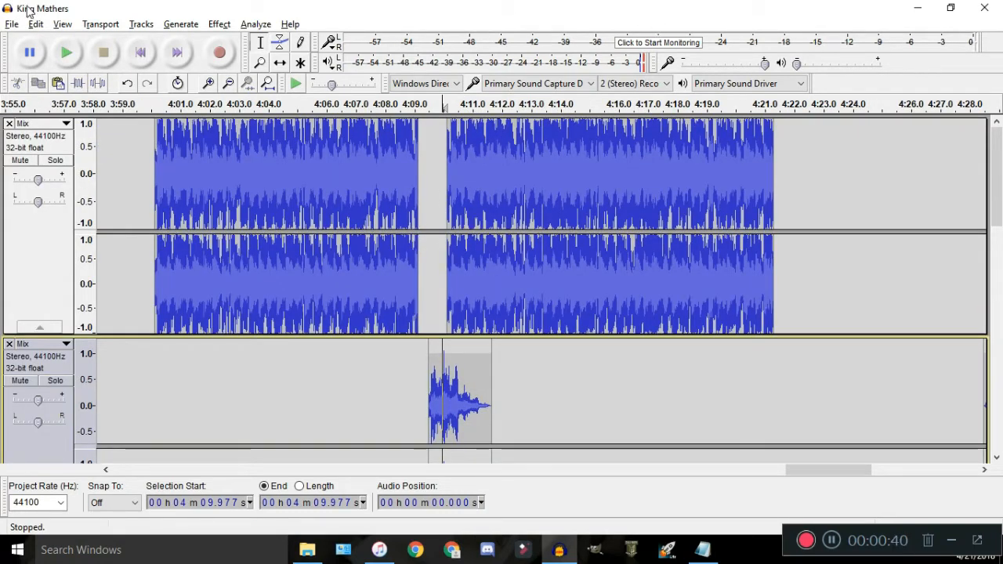
Check the King Mathers album in iTunes and, back in Audacity, select about 4:06.7 to 4:13.8 across the top Mix track's gap
{"action": "left_click", "coordinate": [380, 549]}
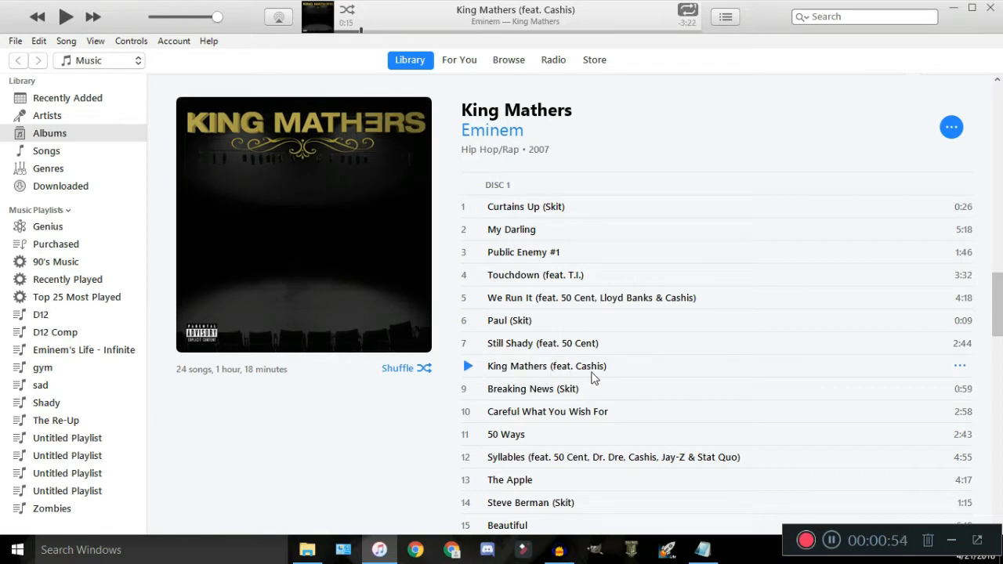
{"action": "left_click", "coordinate": [558, 549]}
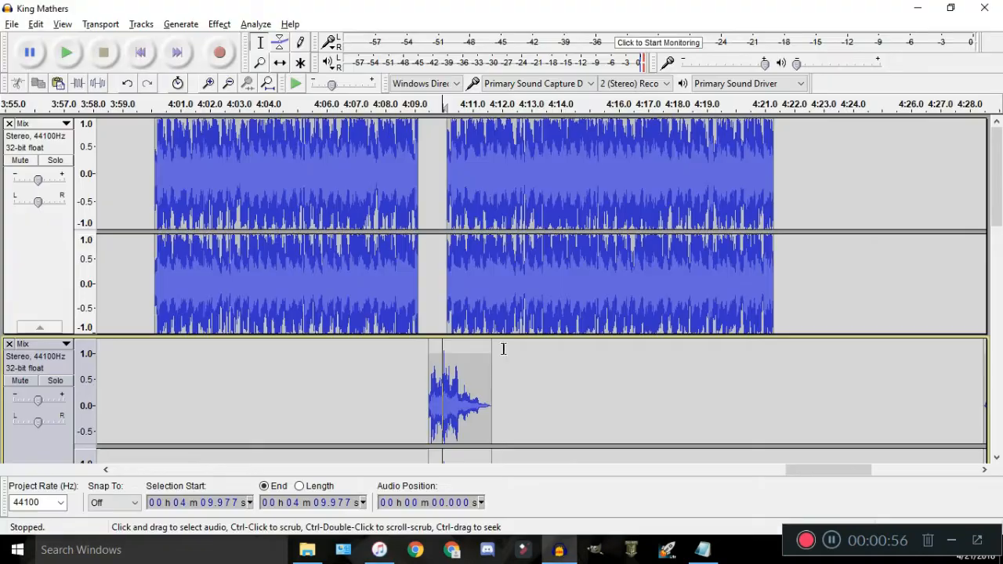
{"action": "scroll", "coordinate": [394, 166], "scroll_direction": "down", "scroll_amount": 1}
{"action": "scroll", "coordinate": [413, 172], "scroll_direction": "up", "scroll_amount": 1}
{"action": "scroll", "coordinate": [379, 250], "scroll_direction": "down", "scroll_amount": 3}
{"action": "scroll", "coordinate": [377, 185], "scroll_direction": "up", "scroll_amount": 3}
{"action": "left_click_drag", "start_coordinate": [319, 177], "coordinate": [527, 181]}
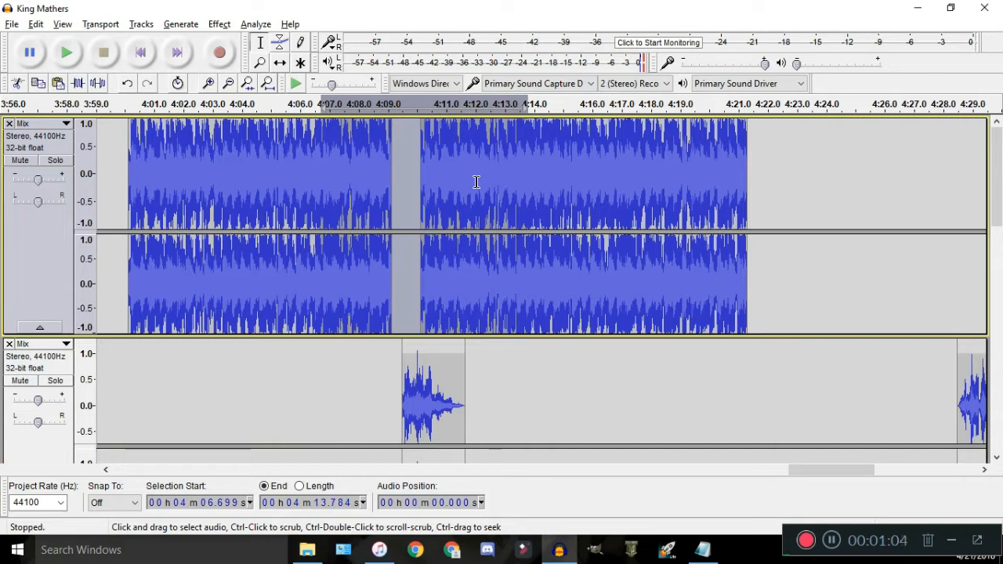
{"action": "scroll", "coordinate": [399, 287], "scroll_direction": "up", "scroll_amount": 1, "text": "ctrl"}
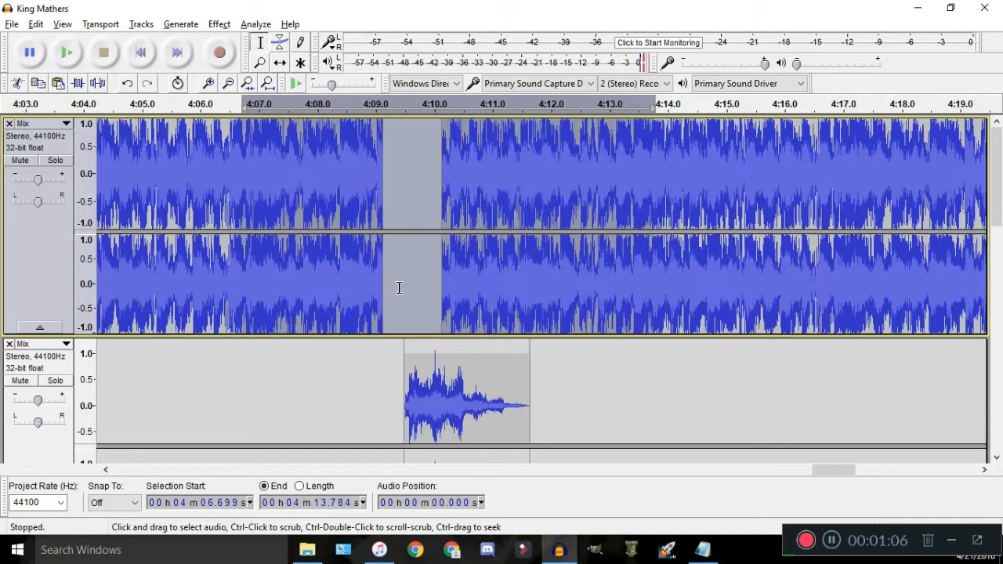
Move the Jimmy Crac track up one position so it sits directly beneath the top Mix track
{"action": "scroll", "coordinate": [399, 287], "scroll_direction": "down", "scroll_amount": 5}
{"action": "left_click", "coordinate": [35, 235]}
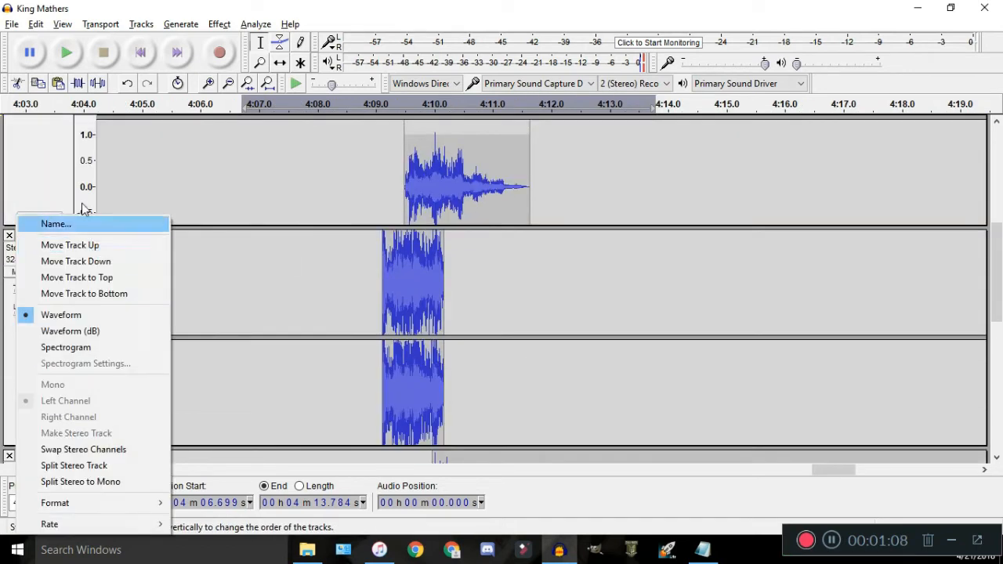
{"action": "left_click", "coordinate": [88, 245]}
{"action": "scroll", "coordinate": [328, 212], "scroll_direction": "up", "scroll_amount": 4}
{"action": "scroll", "coordinate": [396, 235], "scroll_direction": "up", "scroll_amount": 2, "text": "ctrl"}
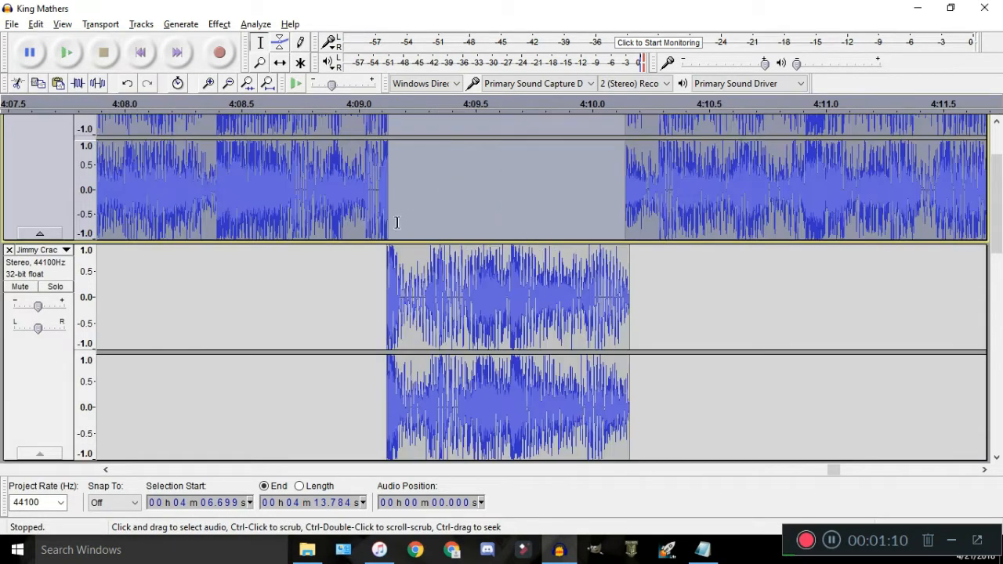
Select the top Mix track's clip before the gap, and the clip that follows the gap
{"action": "left_click", "coordinate": [561, 172]}
{"action": "double_click", "coordinate": [329, 172]}
{"action": "scroll", "coordinate": [375, 185], "scroll_direction": "down", "scroll_amount": 3, "text": "ctrl"}
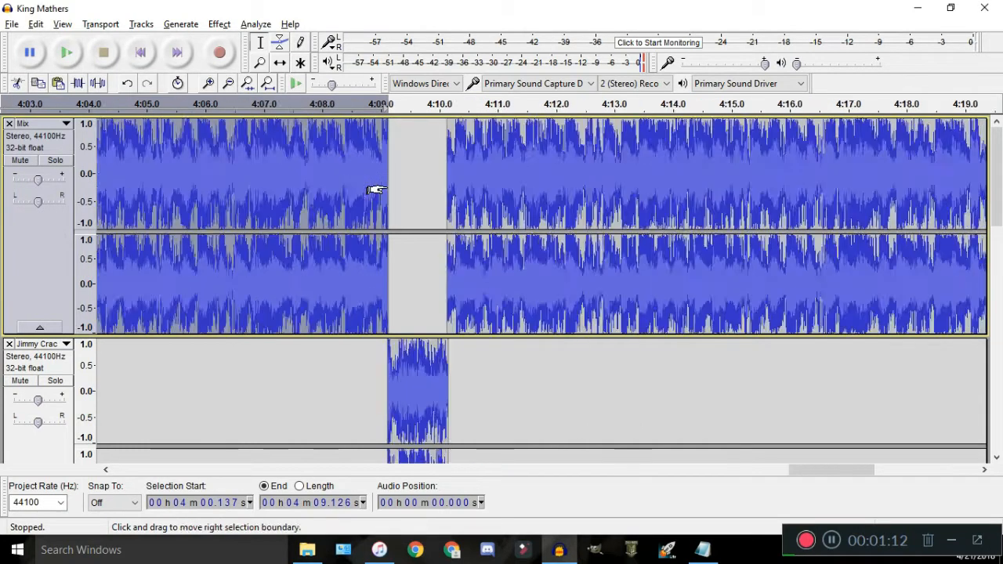
{"action": "double_click", "coordinate": [489, 182]}
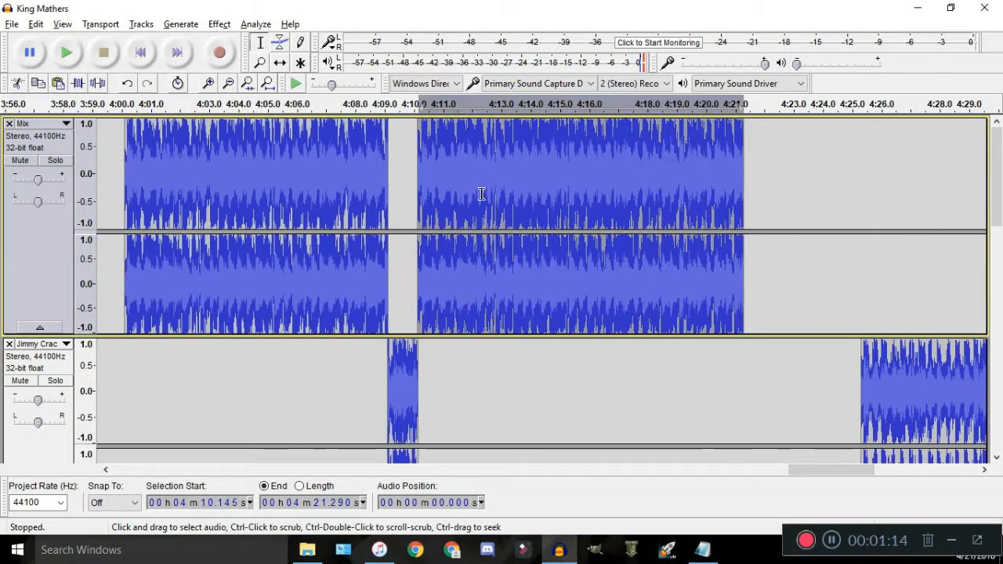
Select parts of the short Jimmy Crac clip under the gap, ending with about 4:09.45 to 4:10.12
{"action": "scroll", "coordinate": [403, 305], "scroll_direction": "up", "scroll_amount": 2}
{"action": "scroll", "coordinate": [418, 353], "scroll_direction": "up", "scroll_amount": 1, "text": "ctrl"}
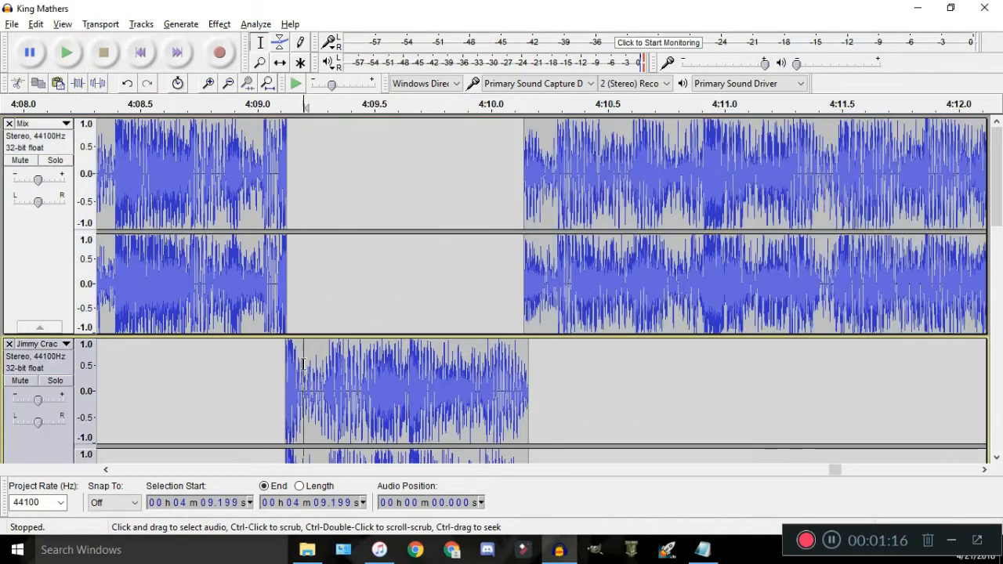
{"action": "scroll", "coordinate": [309, 356], "scroll_direction": "down", "scroll_amount": 2}
{"action": "left_click_drag", "start_coordinate": [283, 313], "coordinate": [455, 305]}
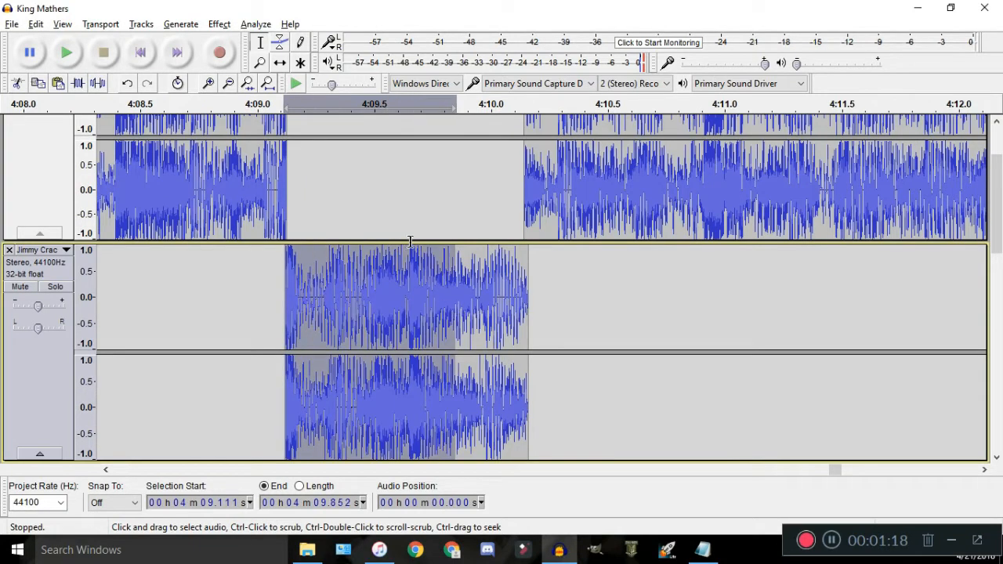
{"action": "left_click_drag", "start_coordinate": [362, 288], "coordinate": [520, 290]}
Play the top Mix track briefly from about 3:11, ahead of its fade-out, and stop playback
{"action": "scroll", "coordinate": [518, 290], "scroll_direction": "down", "scroll_amount": 3, "text": "ctrl"}
{"action": "scroll", "coordinate": [514, 288], "scroll_direction": "down", "scroll_amount": 1, "text": "ctrl"}
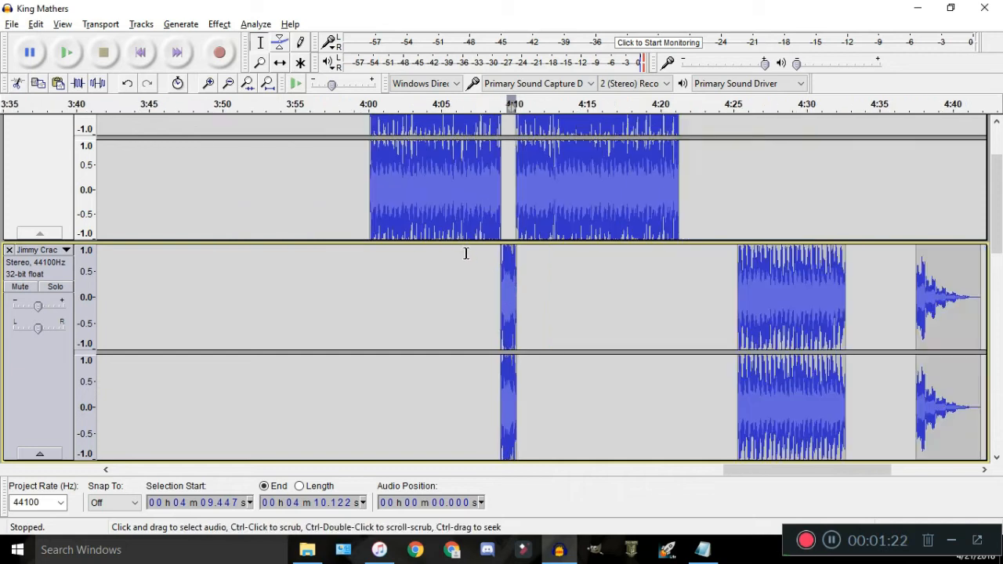
{"action": "scroll", "coordinate": [474, 267], "scroll_direction": "down", "scroll_amount": 1, "text": "ctrl"}
{"action": "left_click_drag", "start_coordinate": [683, 470], "coordinate": [519, 479]}
{"action": "scroll", "coordinate": [575, 168], "scroll_direction": "up", "scroll_amount": 1, "text": "ctrl"}
{"action": "scroll", "coordinate": [551, 168], "scroll_direction": "up", "scroll_amount": 2}
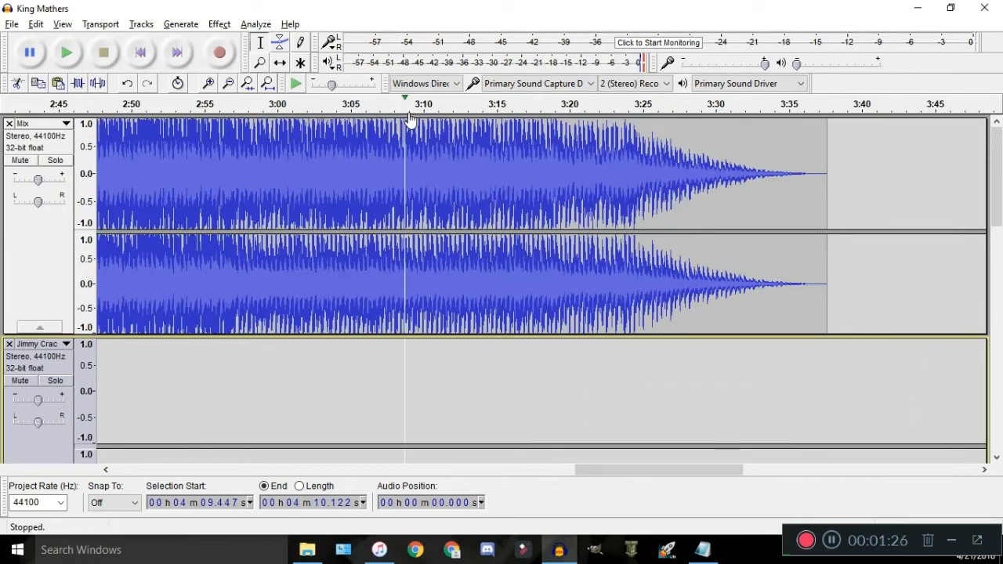
{"action": "left_click", "coordinate": [443, 104]}
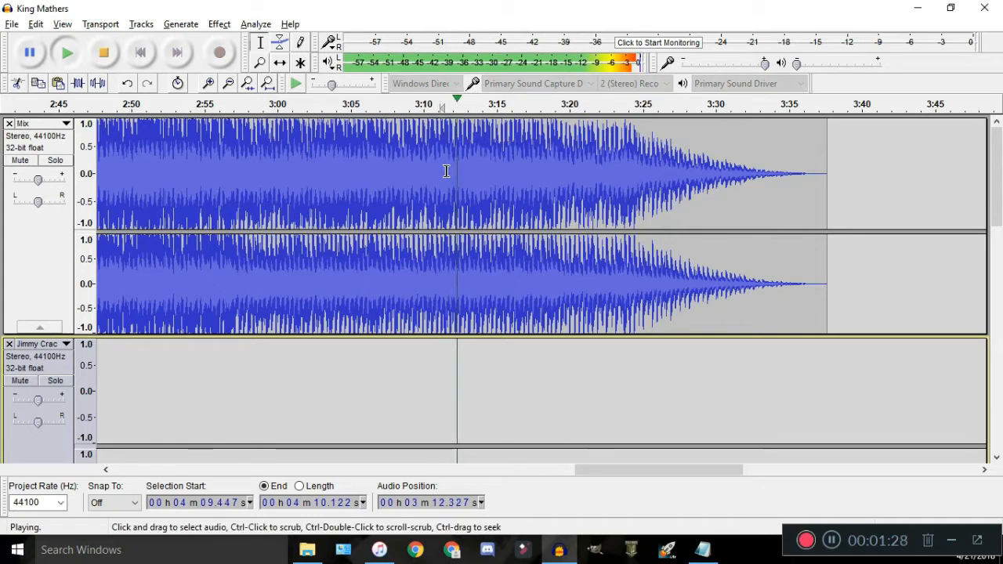
{"action": "key", "text": "space"}
Play a stretch of the main Mix clip's ending briefly, and select about 3:18.1 to 3:23.8 around the start of its fade-out
{"action": "scroll", "coordinate": [687, 290], "scroll_direction": "down", "scroll_amount": 2, "text": "ctrl"}
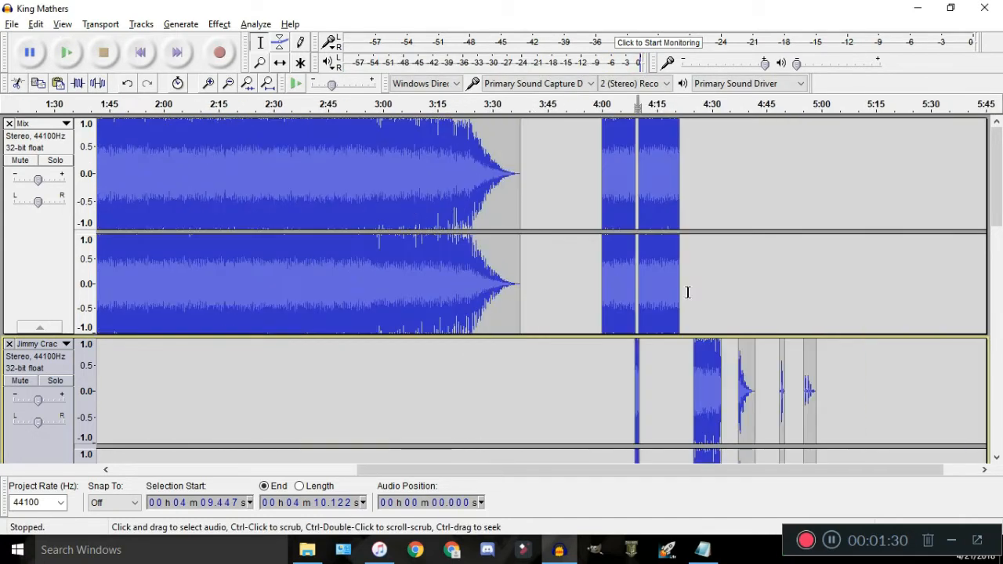
{"action": "scroll", "coordinate": [499, 351], "scroll_direction": "up", "scroll_amount": 2, "text": "ctrl"}
{"action": "scroll", "coordinate": [444, 343], "scroll_direction": "up", "scroll_amount": 1, "text": "ctrl"}
{"action": "scroll", "coordinate": [400, 318], "scroll_direction": "down", "scroll_amount": 2, "text": "ctrl"}
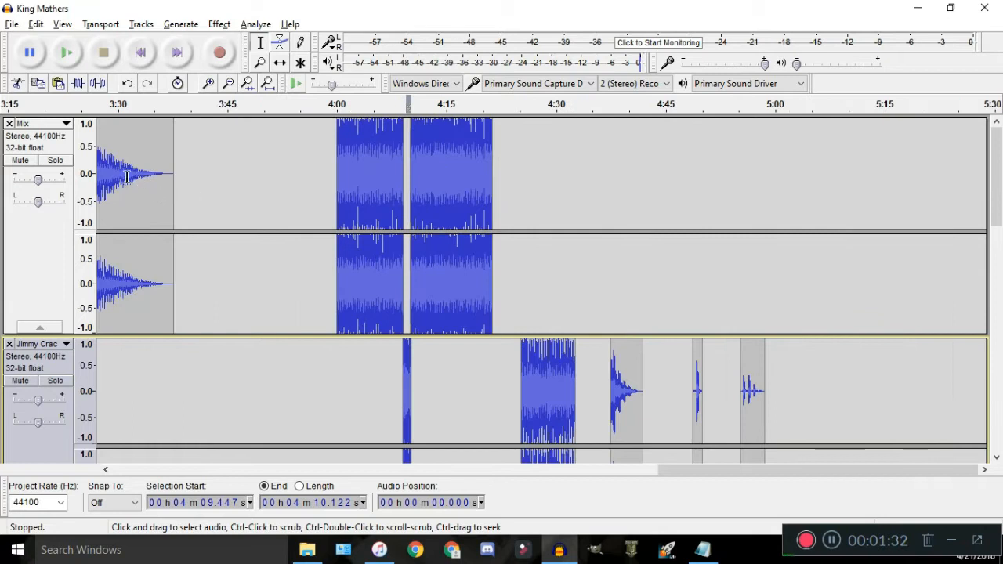
{"action": "scroll", "coordinate": [117, 177], "scroll_direction": "up", "scroll_amount": 2, "text": "ctrl"}
{"action": "left_click_drag", "start_coordinate": [131, 179], "coordinate": [242, 187]}
{"action": "key", "text": "space"}
{"action": "key", "text": "space"}
{"action": "scroll", "coordinate": [258, 201], "scroll_direction": "down", "scroll_amount": 2, "text": "ctrl"}
{"action": "left_click_drag", "start_coordinate": [170, 177], "coordinate": [210, 176]}
Select about 4:09.5 to 4:10.6 on the Jimmy Crac track and examine the Mix and Gunshot 2 clips layered beneath it
{"action": "scroll", "coordinate": [545, 349], "scroll_direction": "up", "scroll_amount": 3, "text": "ctrl"}
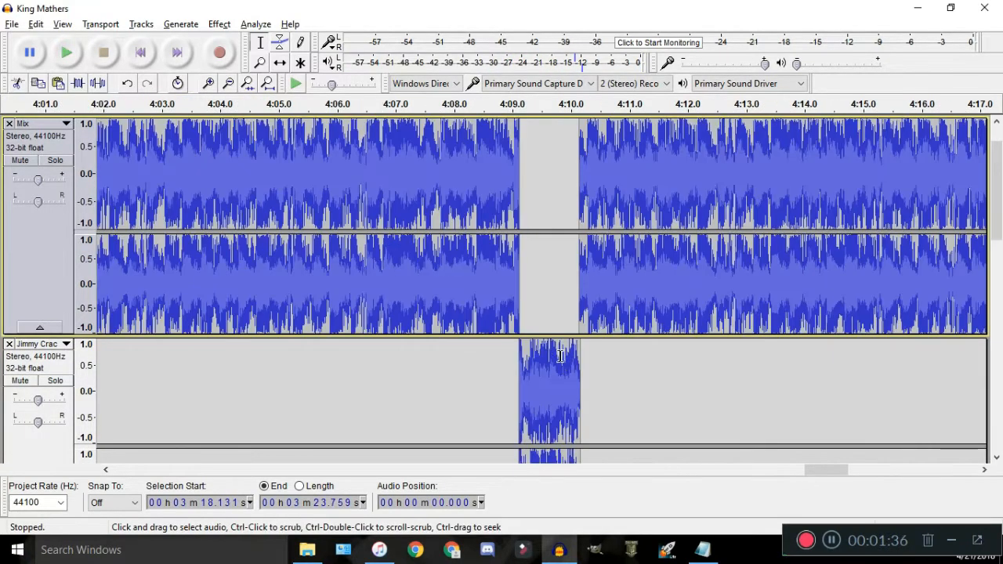
{"action": "scroll", "coordinate": [541, 337], "scroll_direction": "down", "scroll_amount": 2}
{"action": "left_click_drag", "start_coordinate": [541, 285], "coordinate": [605, 288]}
{"action": "scroll", "coordinate": [549, 290], "scroll_direction": "down", "scroll_amount": 4}
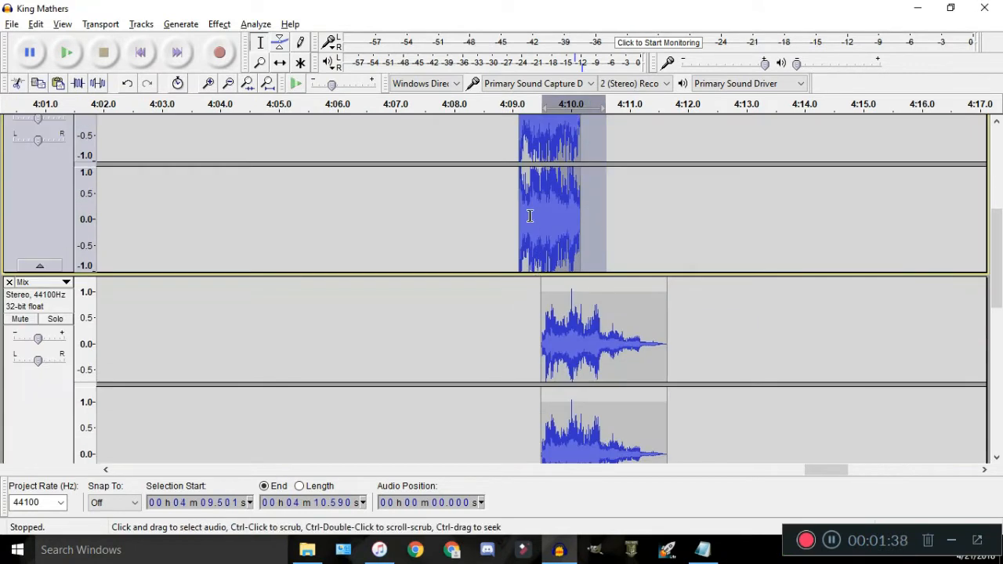
{"action": "scroll", "coordinate": [529, 212], "scroll_direction": "down", "scroll_amount": 1, "text": "ctrl"}
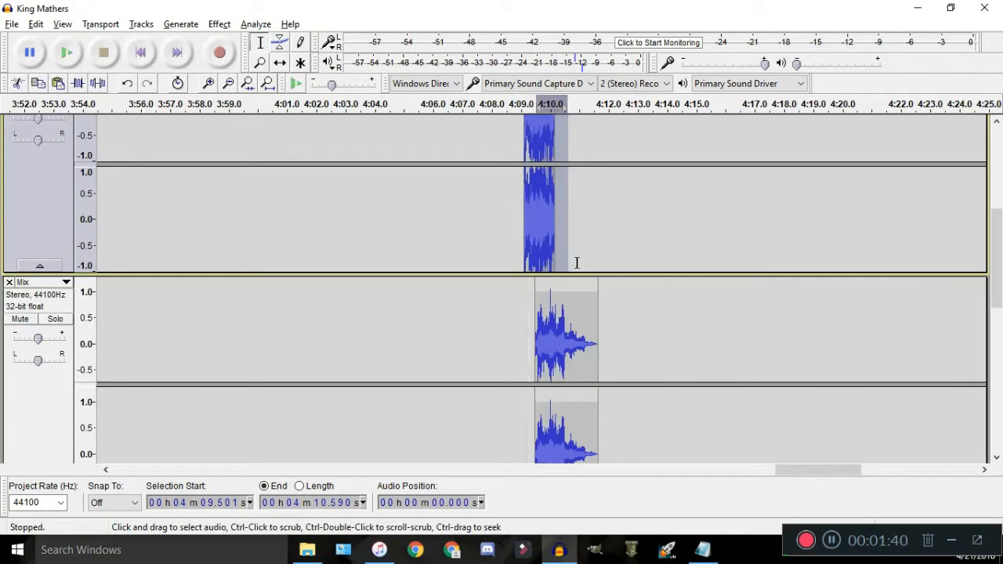
{"action": "scroll", "coordinate": [583, 259], "scroll_direction": "up", "scroll_amount": 1, "text": "ctrl"}
{"action": "scroll", "coordinate": [548, 251], "scroll_direction": "down", "scroll_amount": 2}
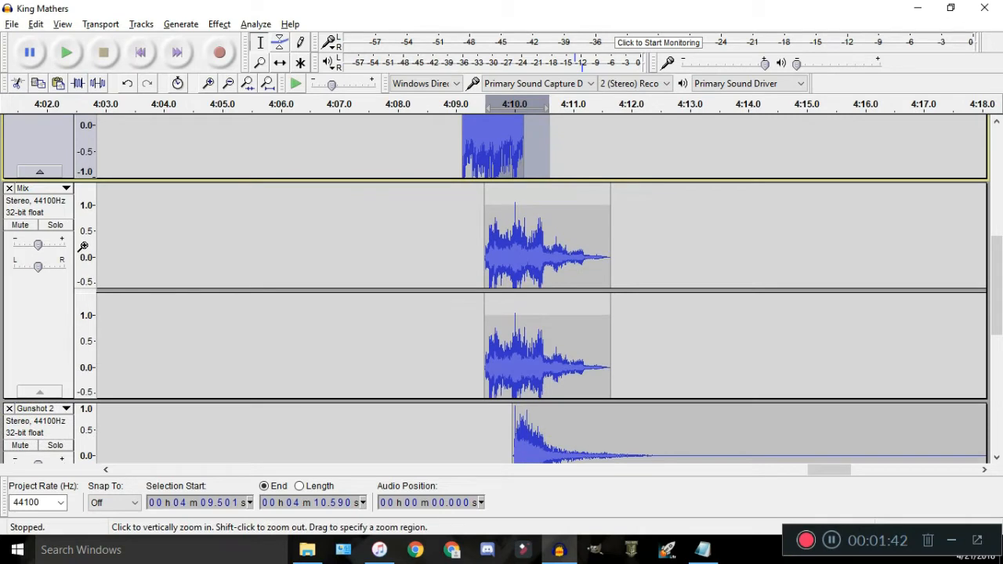
{"action": "scroll", "coordinate": [521, 325], "scroll_direction": "down", "scroll_amount": 2}
{"action": "scroll", "coordinate": [521, 325], "scroll_direction": "down", "scroll_amount": 1}
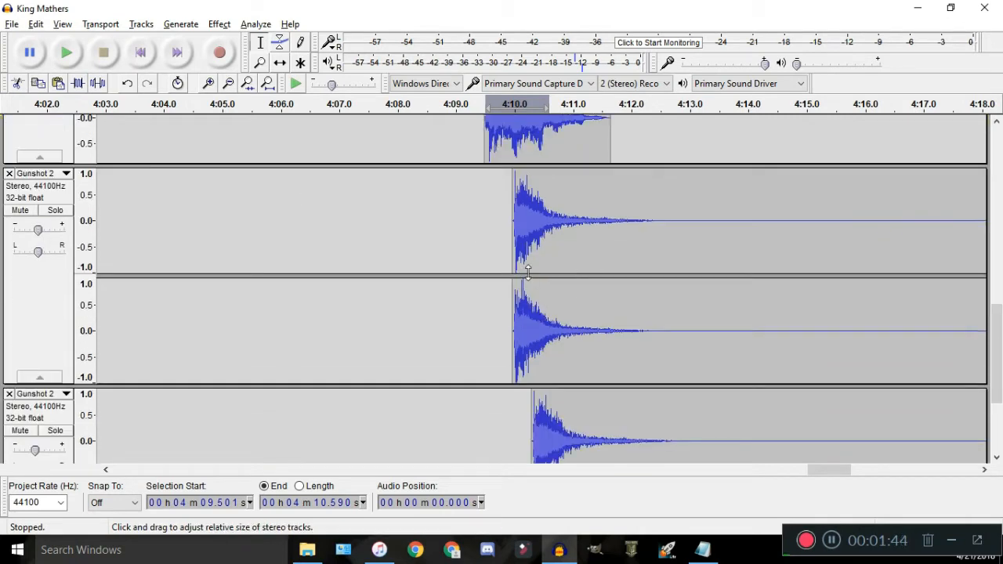
{"action": "scroll", "coordinate": [520, 245], "scroll_direction": "up", "scroll_amount": 3}
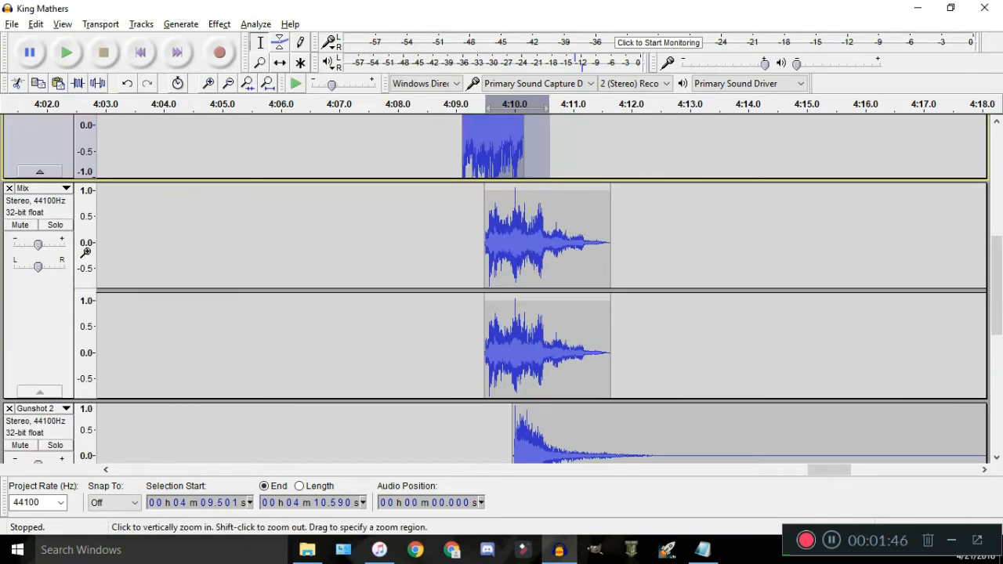
Check the King Mathers album in iTunes and, back in Audacity, place the cursor at 4:09.41 just before the lower Mix clip
{"action": "left_click", "coordinate": [379, 549]}
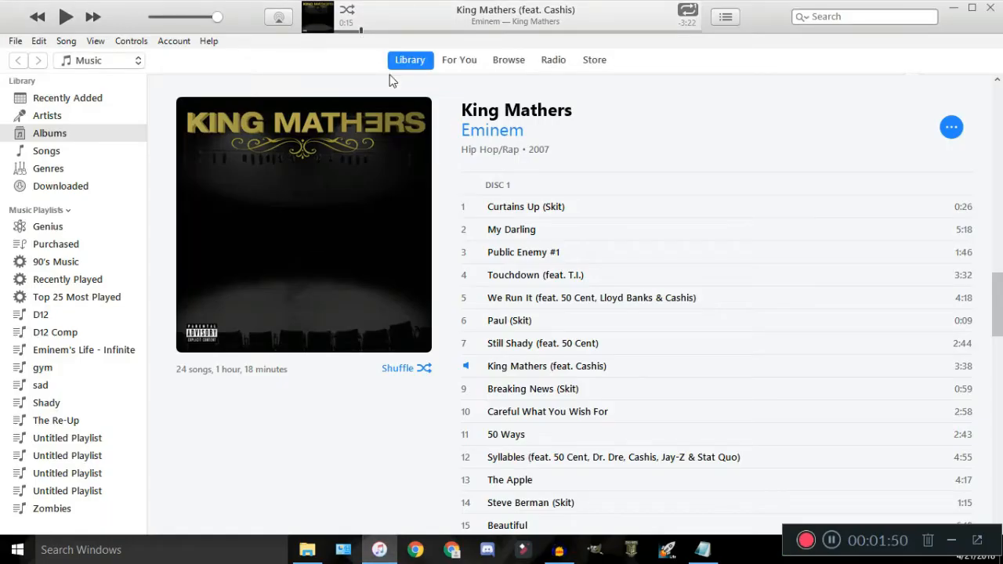
{"action": "key", "text": "alt+Tab"}
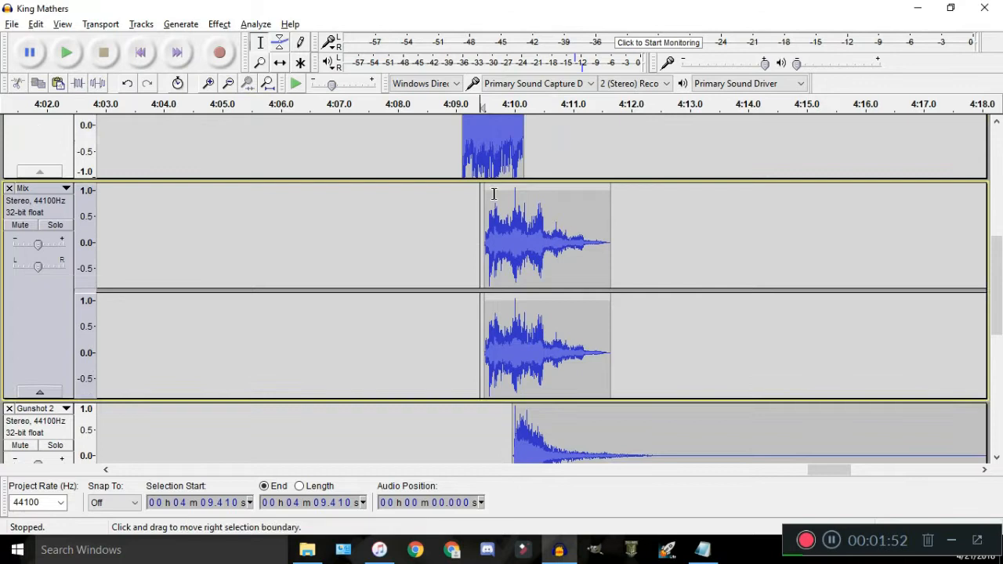
{"action": "scroll", "coordinate": [486, 203], "scroll_direction": "up", "scroll_amount": 3}
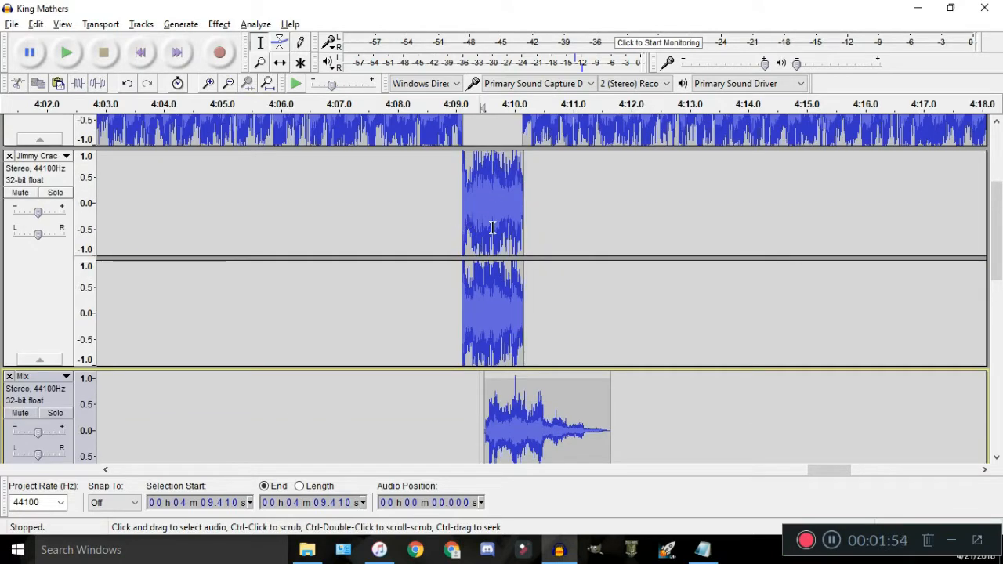
Switch to iTunes and play King Mathers (feat. Cashis) in short stretches, pausing at about 0:27
{"action": "key", "text": "alt+Tab"}
{"action": "key", "text": "alt+Tab"}
{"action": "key", "text": "alt+Tab"}
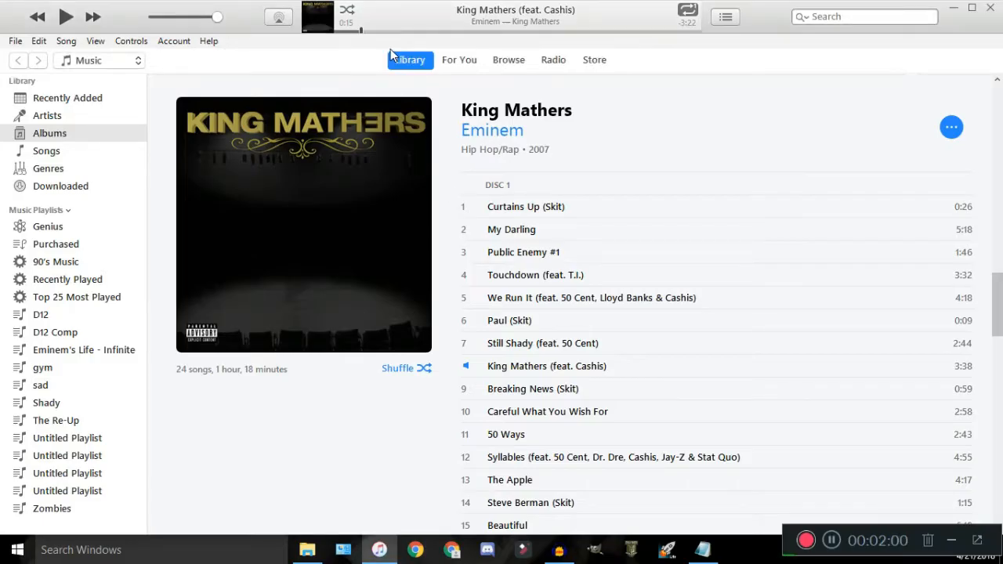
{"action": "key", "text": "space"}
{"action": "key", "text": "space"}
{"action": "key", "text": "space"}
{"action": "key", "text": "space"}
{"action": "left_click", "coordinate": [468, 366]}
Browse the album library, open Eminem Presents: The Re-Up and look through its track list around You Don't Know
{"action": "scroll", "coordinate": [461, 202], "scroll_direction": "up", "scroll_amount": 5}
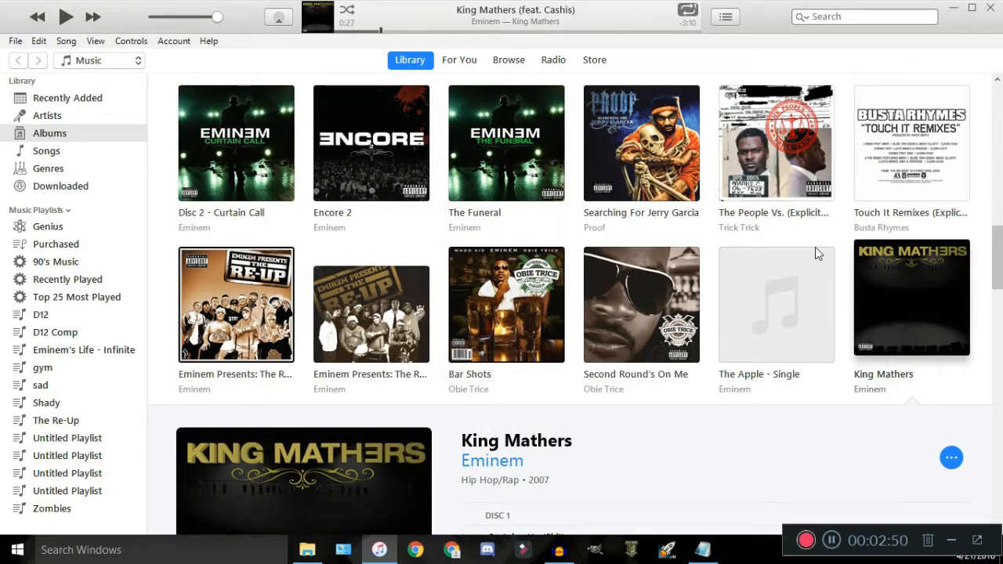
{"action": "scroll", "coordinate": [677, 266], "scroll_direction": "up", "scroll_amount": 2}
{"action": "scroll", "coordinate": [673, 254], "scroll_direction": "up", "scroll_amount": 2}
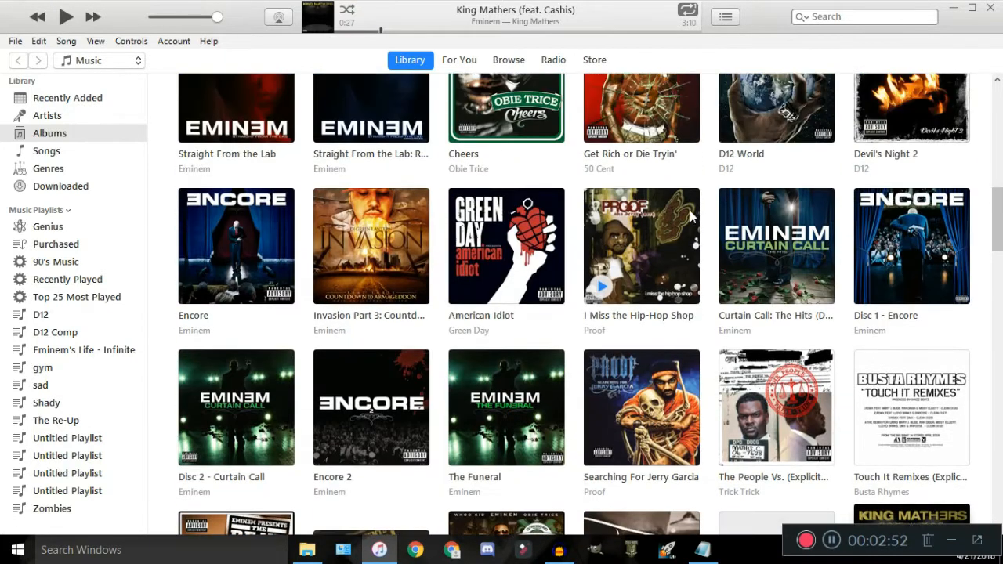
{"action": "scroll", "coordinate": [255, 231], "scroll_direction": "down", "scroll_amount": 5}
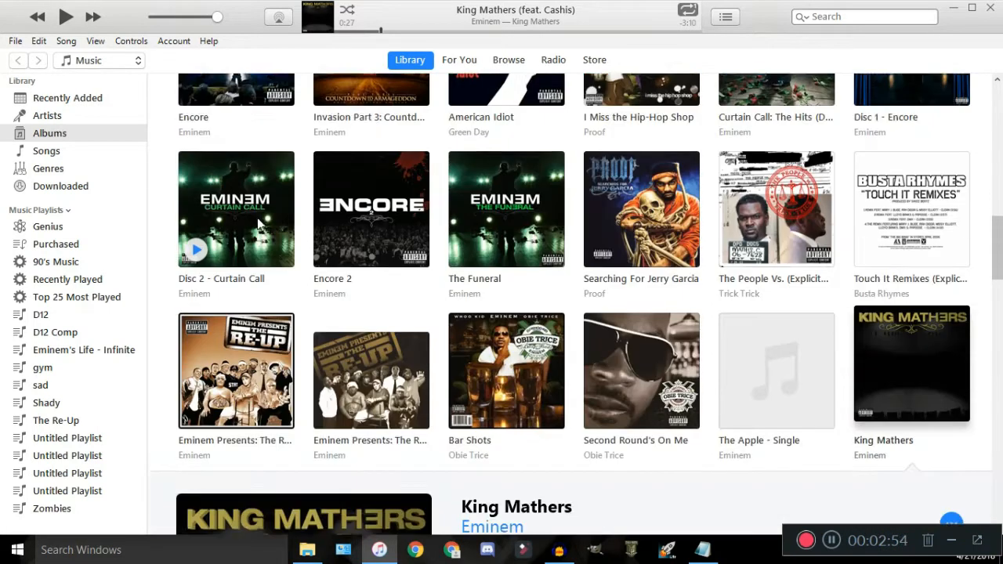
{"action": "left_click", "coordinate": [236, 187]}
{"action": "scroll", "coordinate": [517, 360], "scroll_direction": "down", "scroll_amount": 4}
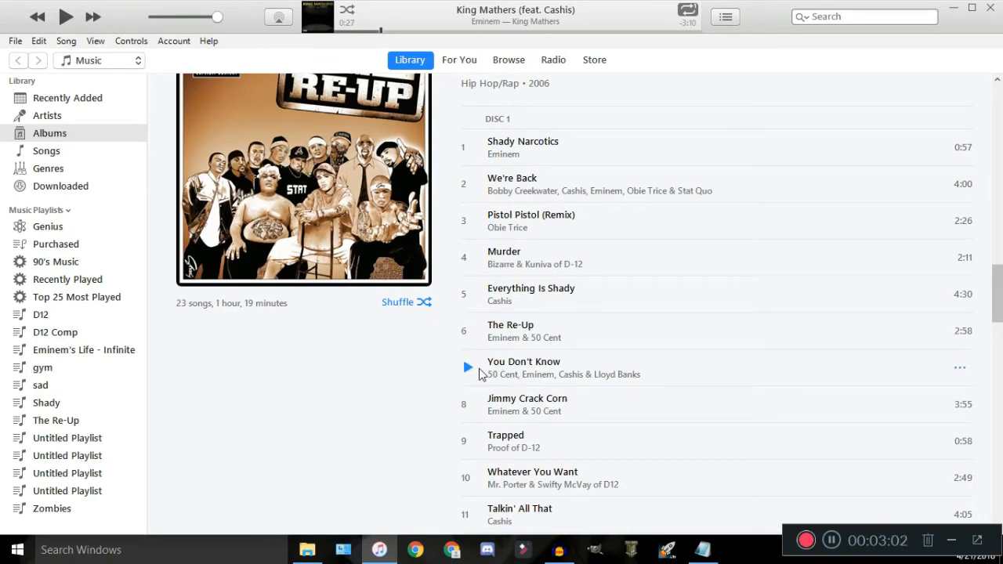
{"action": "scroll", "coordinate": [482, 375], "scroll_direction": "up", "scroll_amount": 3}
{"action": "scroll", "coordinate": [482, 376], "scroll_direction": "down", "scroll_amount": 2}
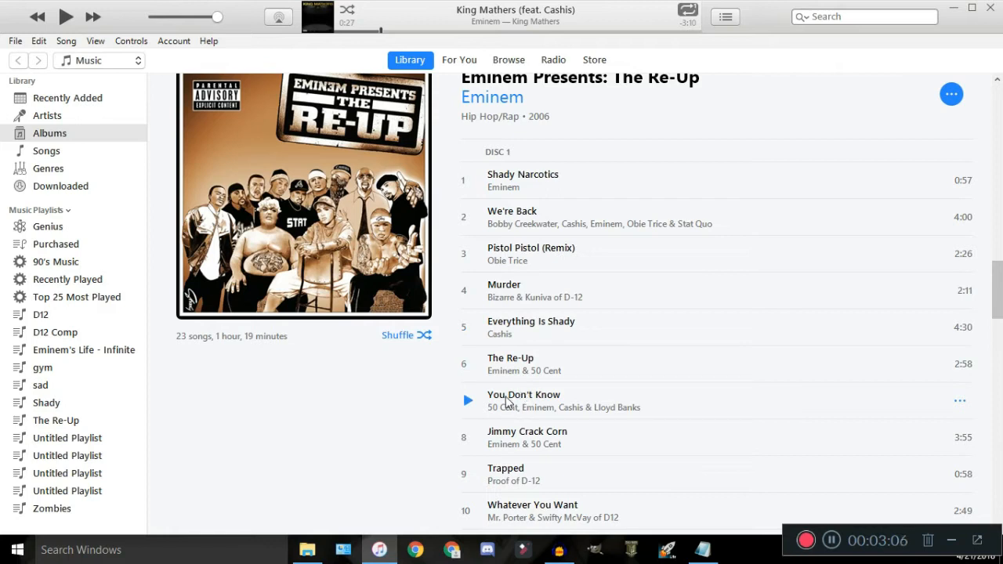
{"action": "scroll", "coordinate": [506, 401], "scroll_direction": "up", "scroll_amount": 5}
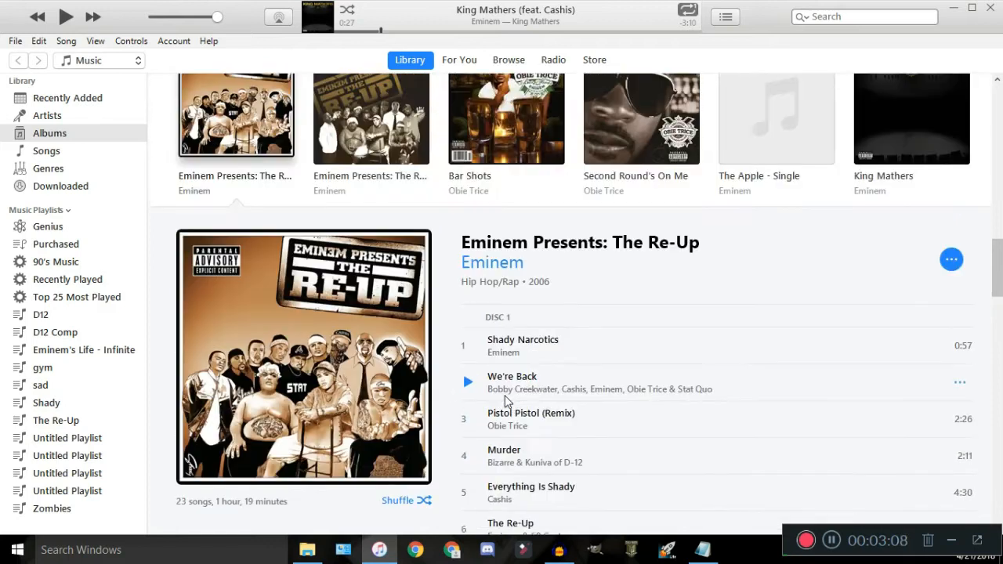
Open the King Mathers album, pick out King Mathers (feat. Cashis) in its track list, and switch back to Audacity
{"action": "left_click", "coordinate": [884, 234]}
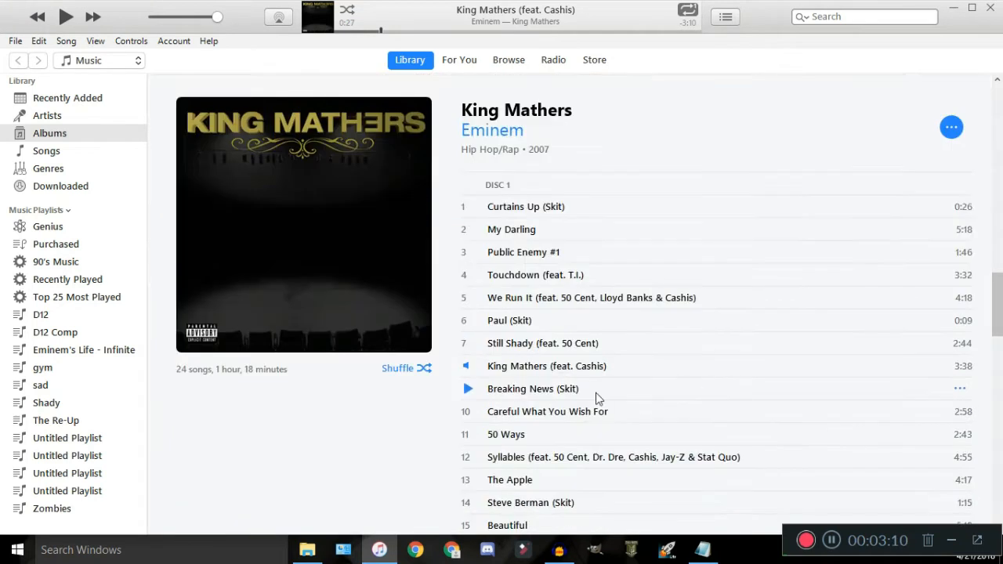
{"action": "left_click", "coordinate": [491, 372]}
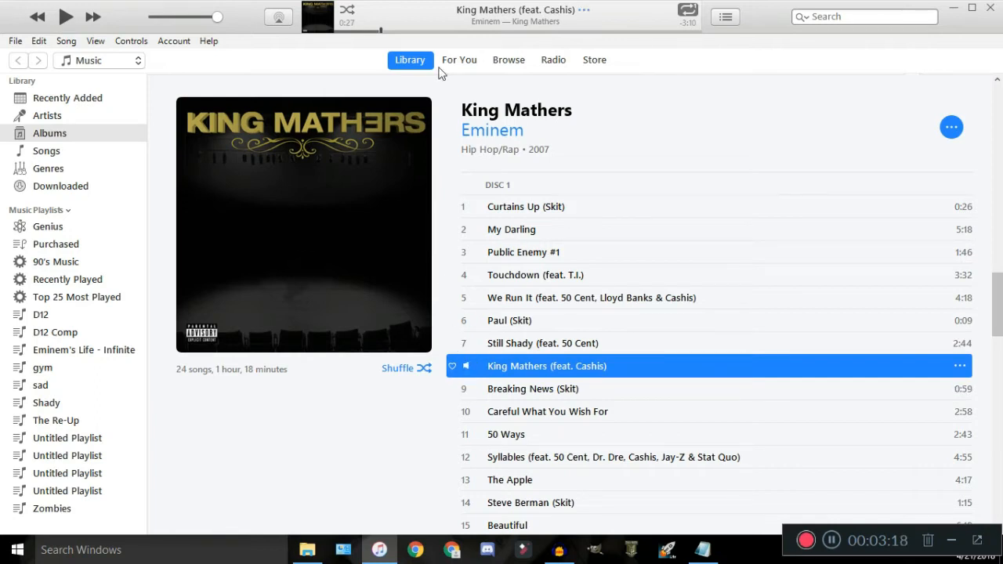
{"action": "left_click", "coordinate": [467, 368]}
{"action": "left_click", "coordinate": [961, 8]}
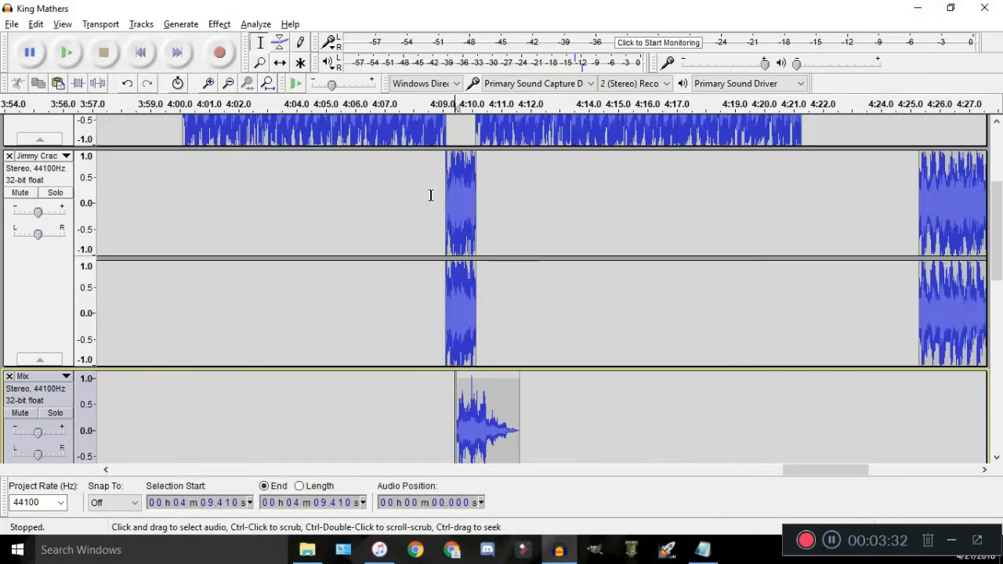
Play the project from about 4:05 through the layered Jimmy Crac, Mix and Gunshot 2 clips, and stop playback
{"action": "scroll", "coordinate": [466, 212], "scroll_direction": "down", "scroll_amount": 3}
{"action": "scroll", "coordinate": [463, 227], "scroll_direction": "up", "scroll_amount": 3}
{"action": "left_click", "coordinate": [338, 104]}
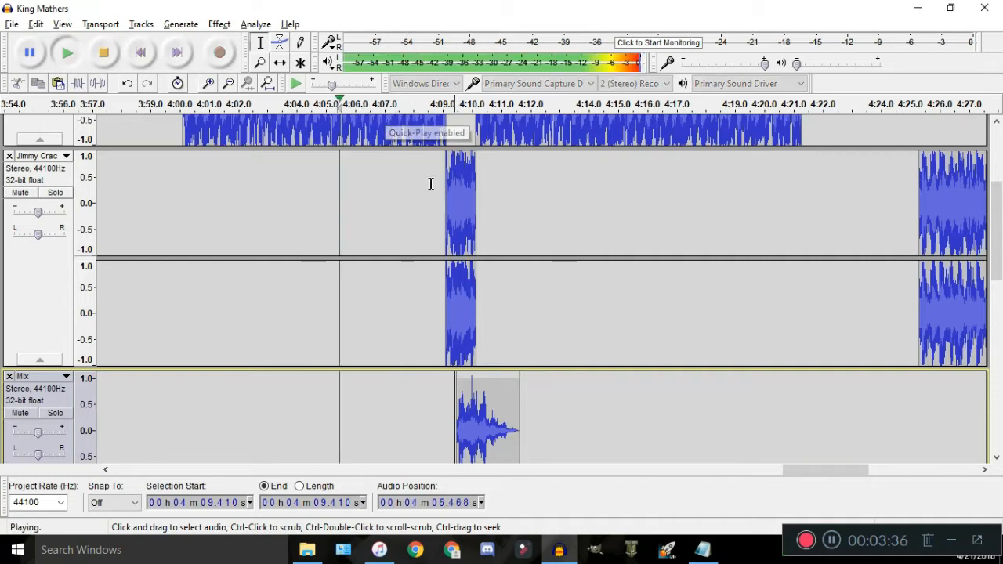
{"action": "scroll", "coordinate": [423, 173], "scroll_direction": "down", "scroll_amount": 2}
{"action": "scroll", "coordinate": [463, 183], "scroll_direction": "up", "scroll_amount": 2}
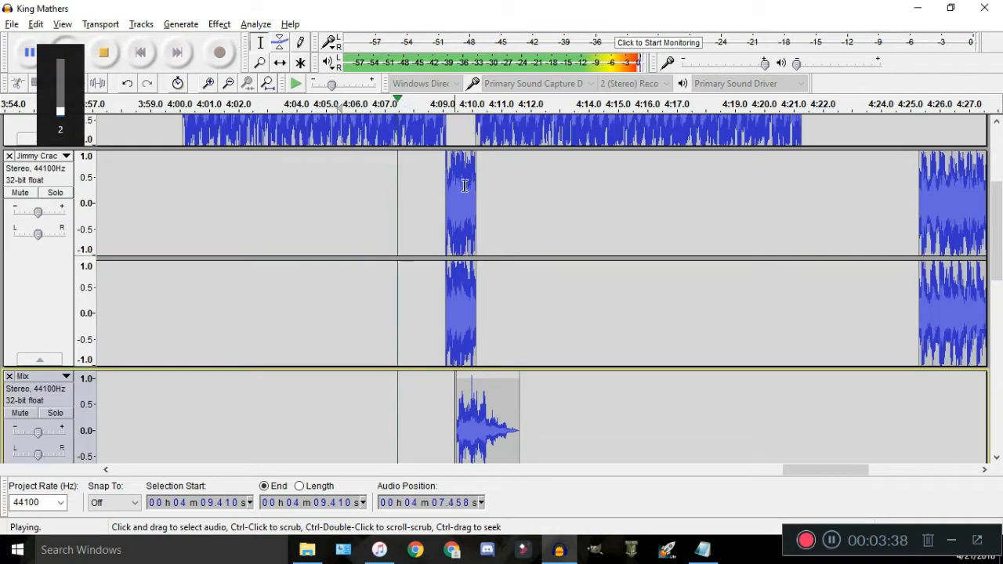
{"action": "scroll", "coordinate": [444, 169], "scroll_direction": "down", "scroll_amount": 4}
{"action": "scroll", "coordinate": [444, 169], "scroll_direction": "down", "scroll_amount": 3}
{"action": "scroll", "coordinate": [462, 192], "scroll_direction": "up", "scroll_amount": 2}
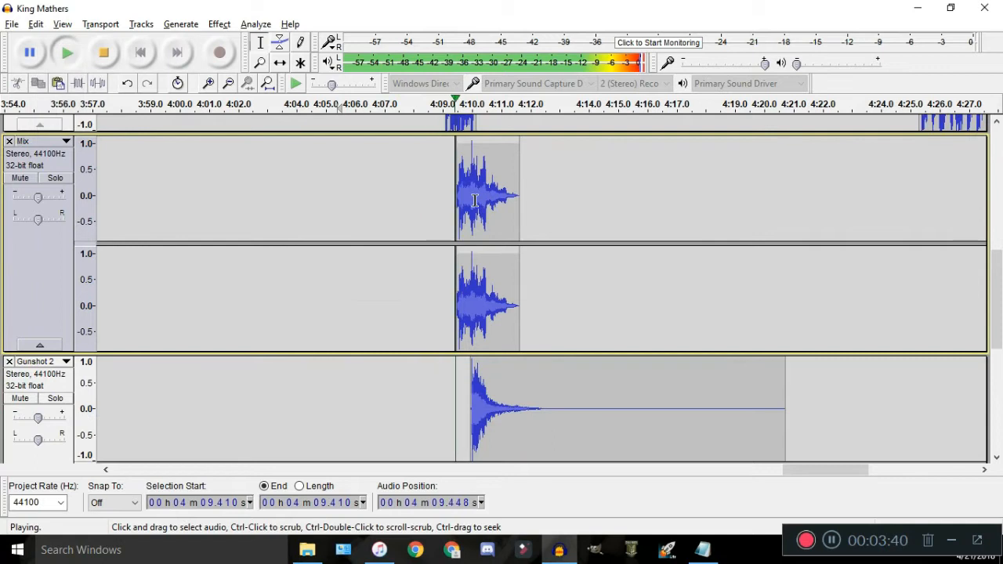
{"action": "scroll", "coordinate": [510, 235], "scroll_direction": "down", "scroll_amount": 4}
{"action": "key", "text": "space"}
{"action": "scroll", "coordinate": [531, 256], "scroll_direction": "up", "scroll_amount": 2}
{"action": "scroll", "coordinate": [499, 226], "scroll_direction": "up", "scroll_amount": 3}
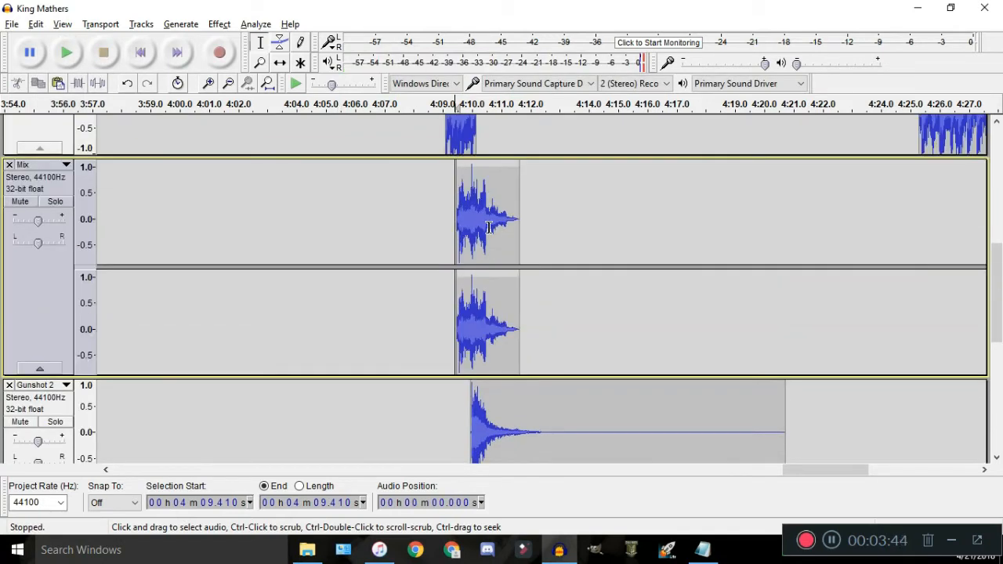
Select the Mix clip starting at 4:09.501, place the cursor at 4:10.930 within it, and solo the Mix track
{"action": "double_click", "coordinate": [494, 227]}
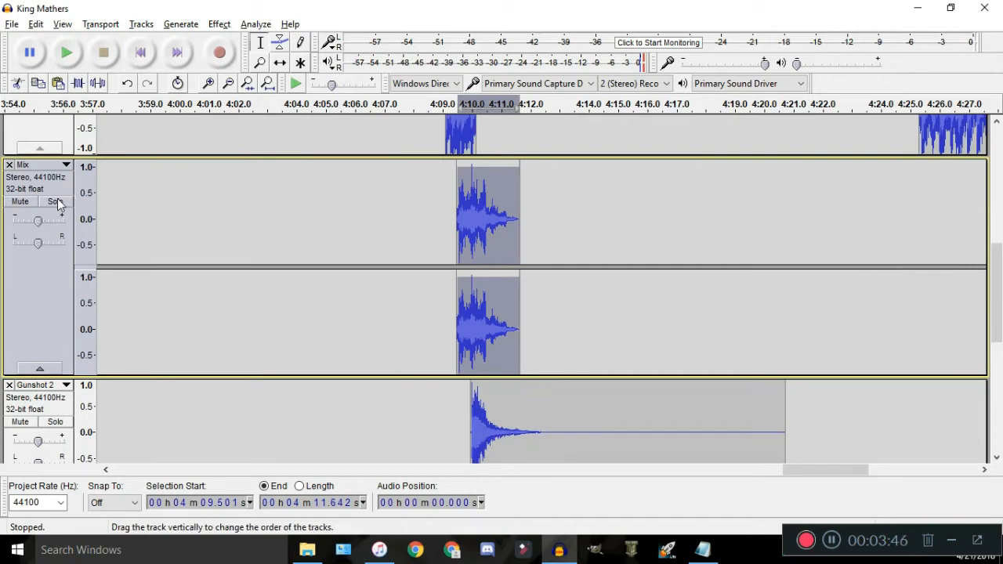
{"action": "scroll", "coordinate": [501, 204], "scroll_direction": "up", "scroll_amount": 6}
{"action": "left_click", "coordinate": [499, 370]}
{"action": "scroll", "coordinate": [501, 313], "scroll_direction": "down", "scroll_amount": 3}
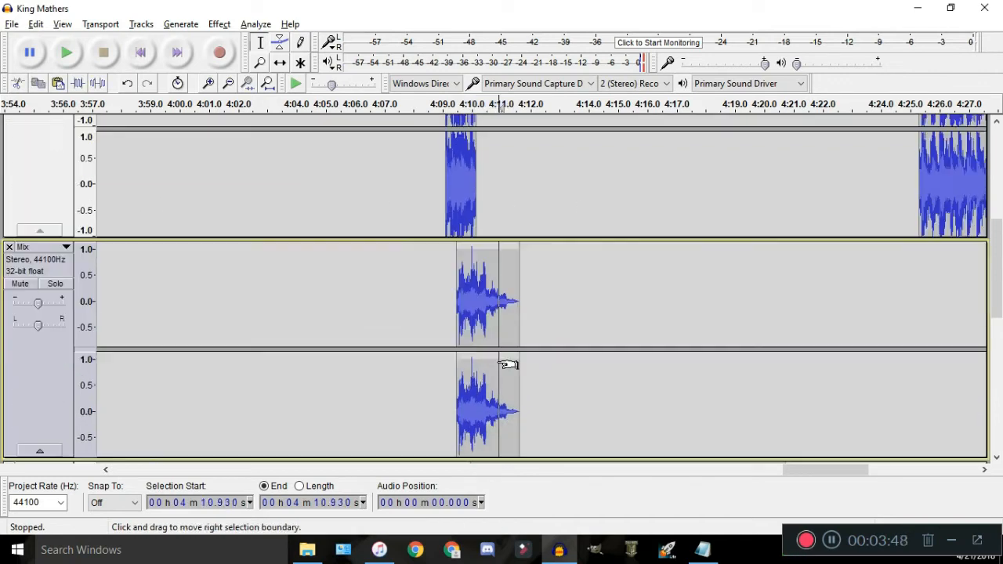
{"action": "scroll", "coordinate": [478, 270], "scroll_direction": "up", "scroll_amount": 1}
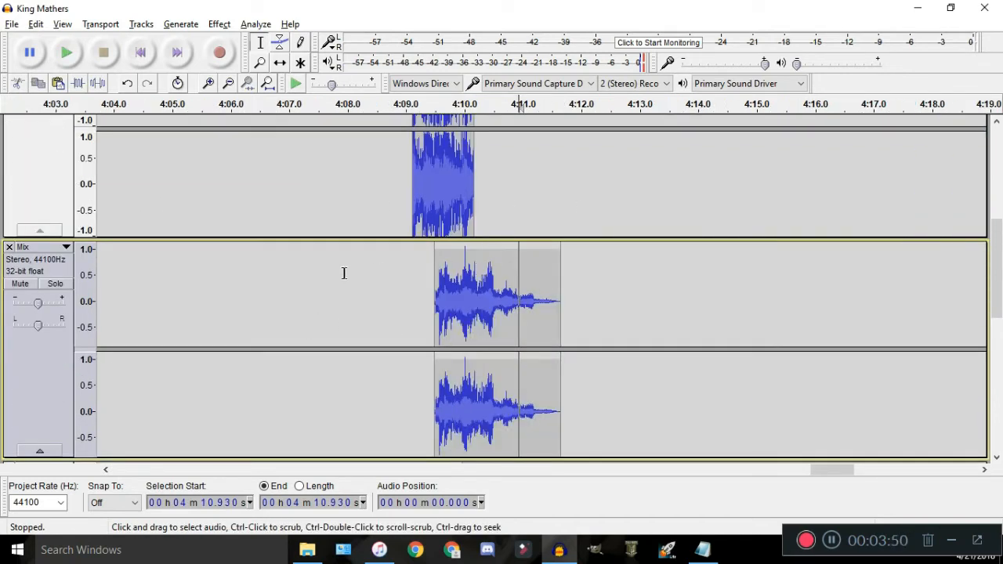
{"action": "left_click", "coordinate": [66, 286]}
{"action": "scroll", "coordinate": [76, 313], "scroll_direction": "up", "scroll_amount": 2}
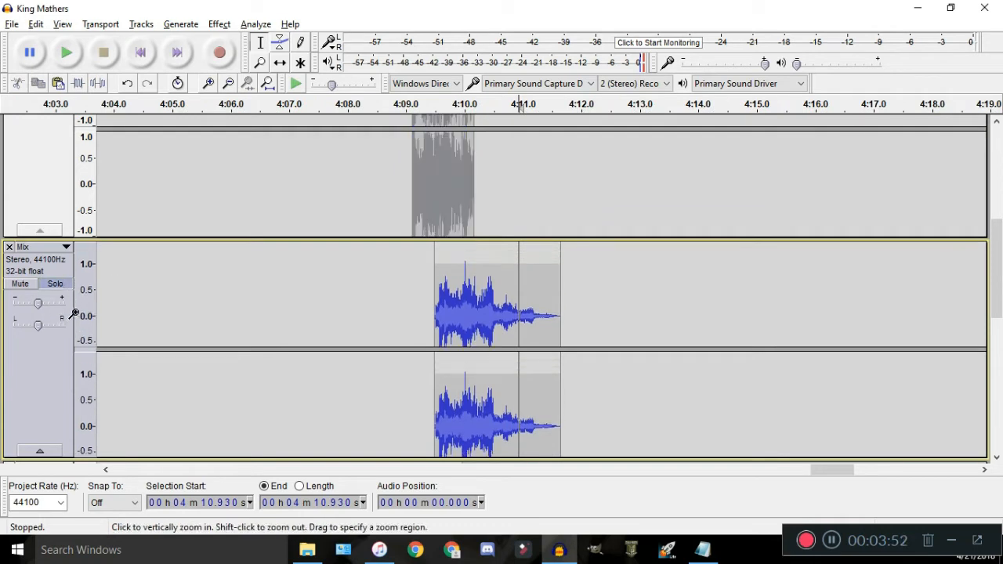
{"action": "scroll", "coordinate": [76, 313], "scroll_direction": "down", "scroll_amount": 3}
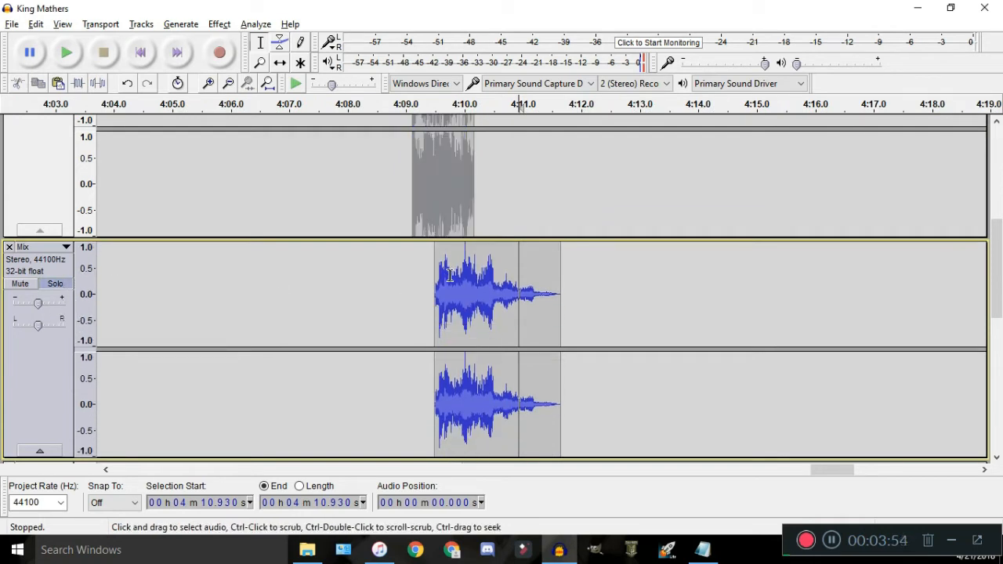
Play the soloed Mix track from about 4:27 and examine the waveform of its second clip
{"action": "scroll", "coordinate": [410, 289], "scroll_direction": "up", "scroll_amount": 4}
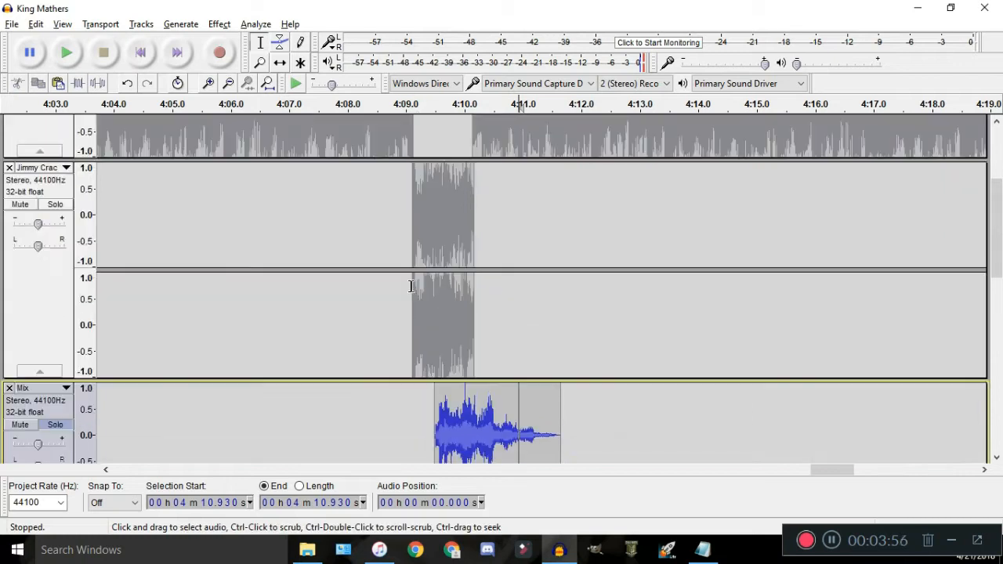
{"action": "scroll", "coordinate": [413, 252], "scroll_direction": "down", "scroll_amount": 5}
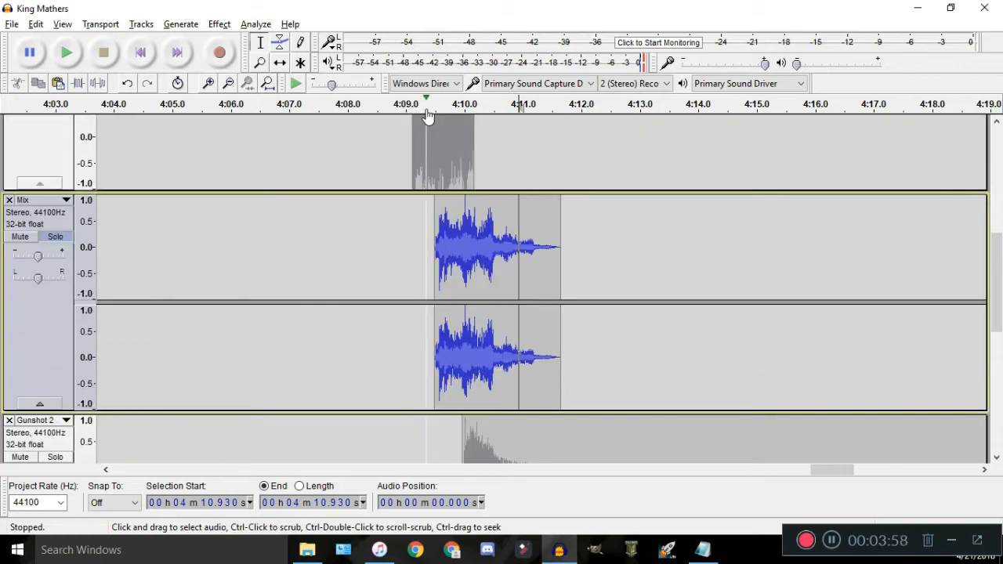
{"action": "scroll", "coordinate": [517, 170], "scroll_direction": "up", "scroll_amount": 4}
{"action": "scroll", "coordinate": [517, 170], "scroll_direction": "down", "scroll_amount": 2}
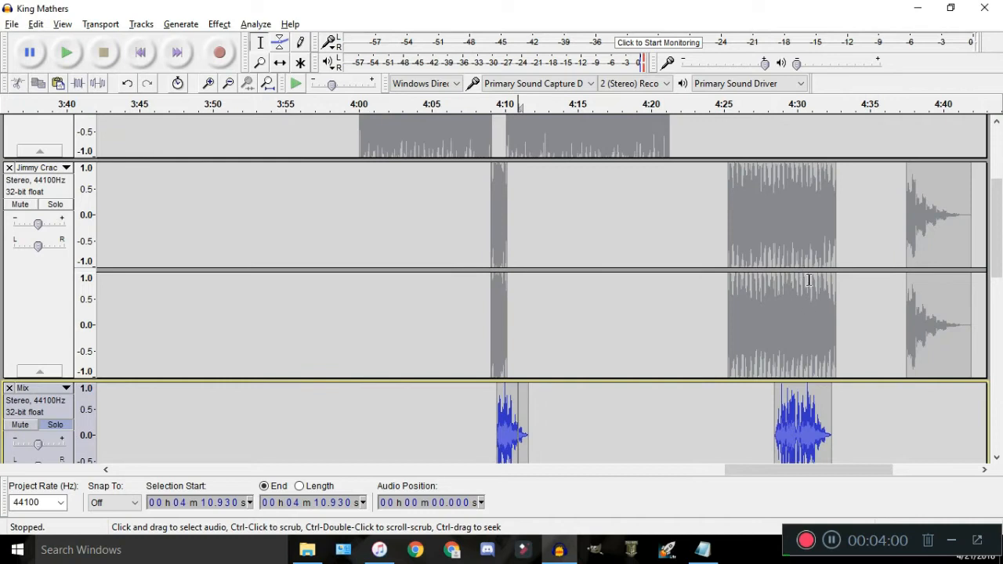
{"action": "left_click", "coordinate": [756, 107]}
{"action": "scroll", "coordinate": [799, 211], "scroll_direction": "down", "scroll_amount": 5}
{"action": "scroll", "coordinate": [822, 238], "scroll_direction": "up", "scroll_amount": 3}
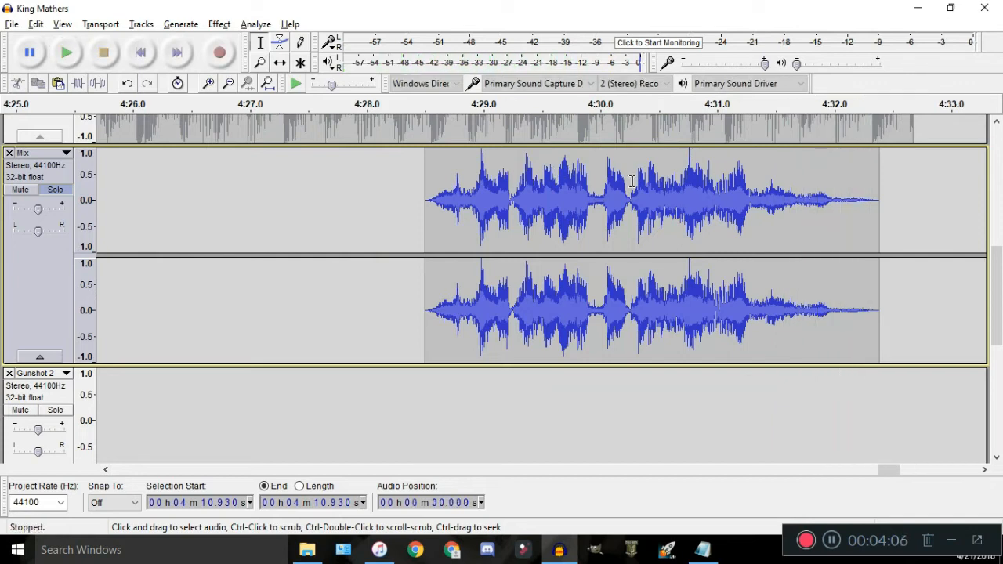
{"action": "scroll", "coordinate": [521, 168], "scroll_direction": "down", "scroll_amount": 1}
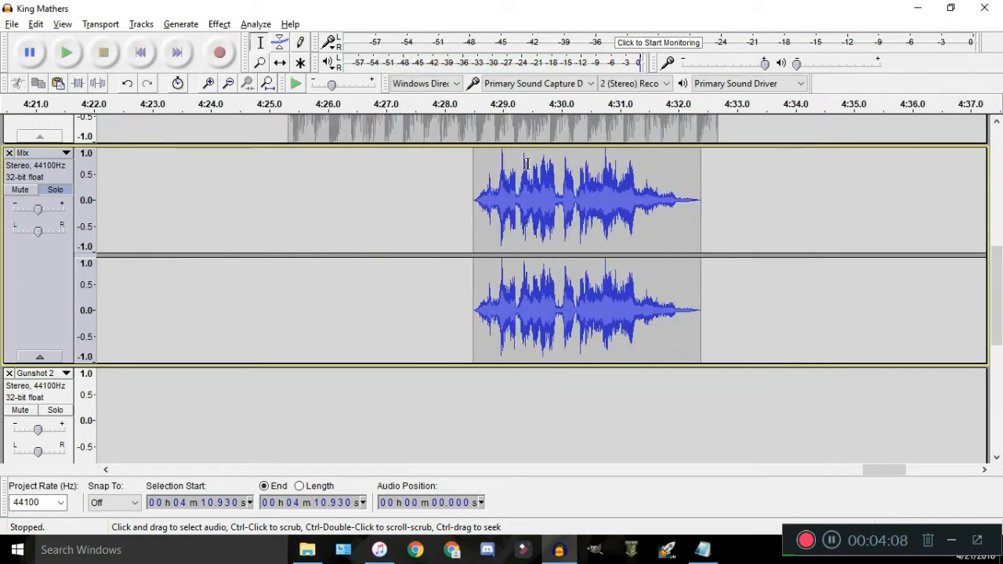
{"action": "scroll", "coordinate": [527, 163], "scroll_direction": "up", "scroll_amount": 1}
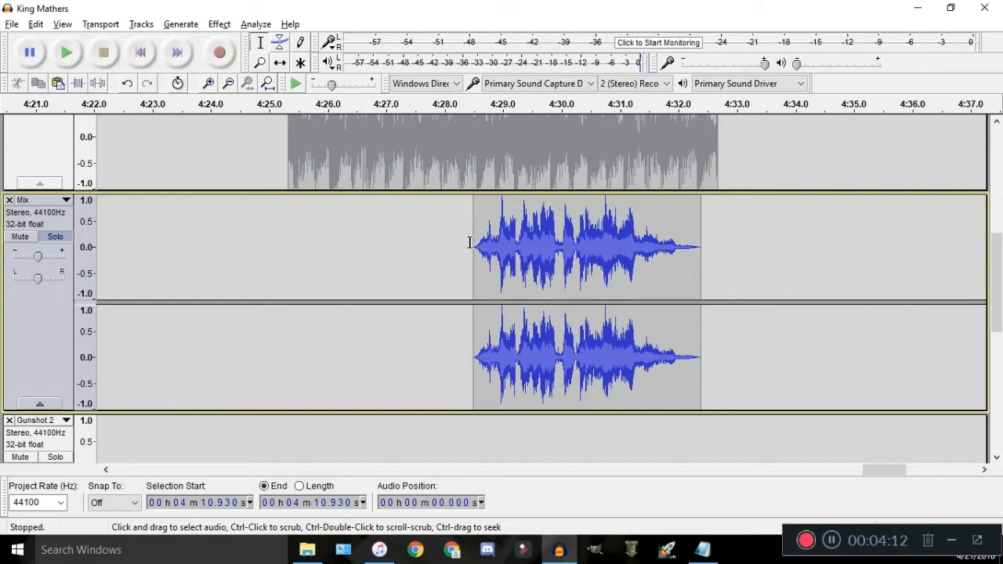
Mark the second Mix clip from 4:28.501 to 4:32.386, and narrow the selection to its closing part from 4:30.256
{"action": "left_click_drag", "start_coordinate": [474, 241], "coordinate": [700, 242]}
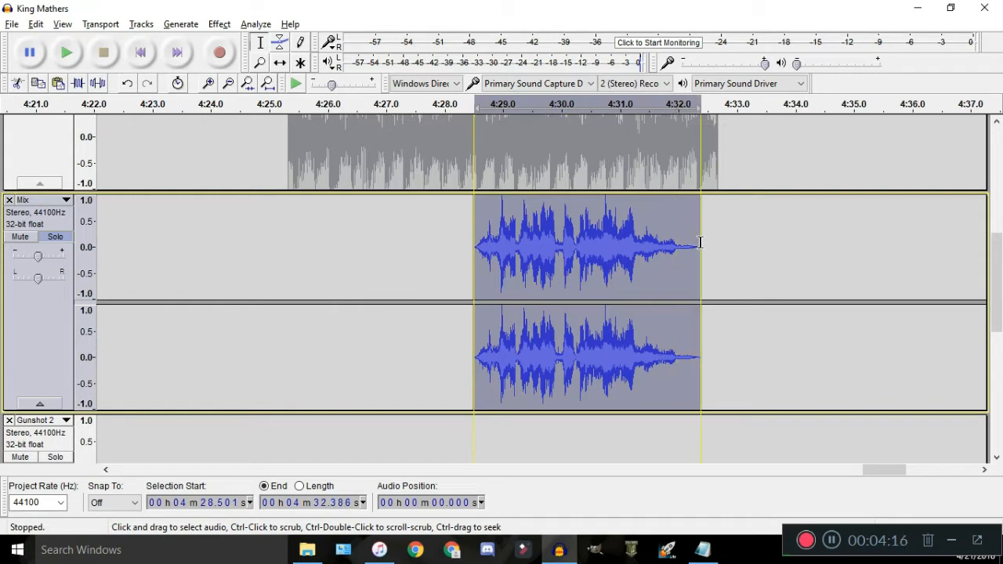
{"action": "left_click", "coordinate": [581, 249]}
{"action": "scroll", "coordinate": [470, 266], "scroll_direction": "up", "scroll_amount": 1}
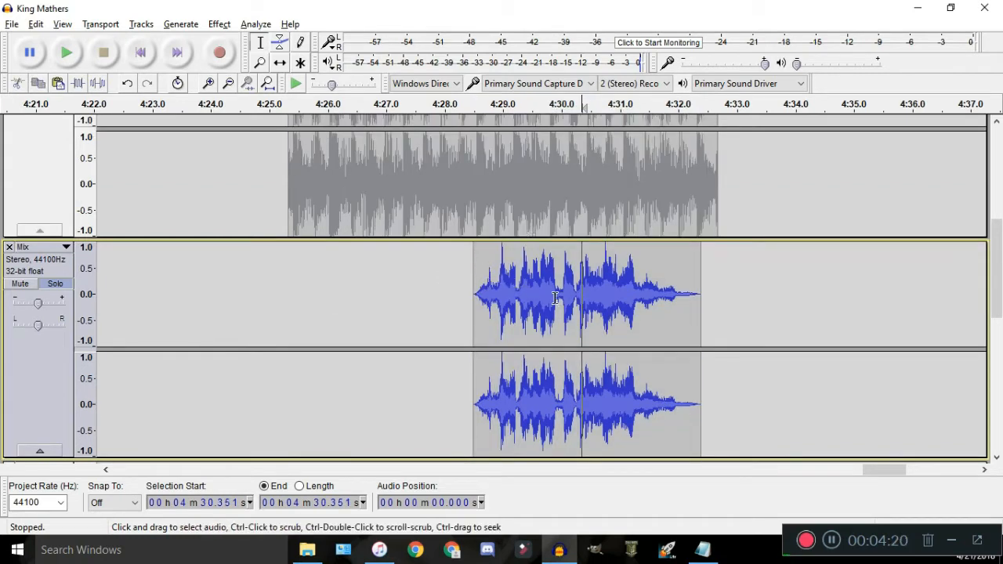
{"action": "scroll", "coordinate": [678, 285], "scroll_direction": "down", "scroll_amount": 2}
{"action": "scroll", "coordinate": [676, 268], "scroll_direction": "up", "scroll_amount": 1}
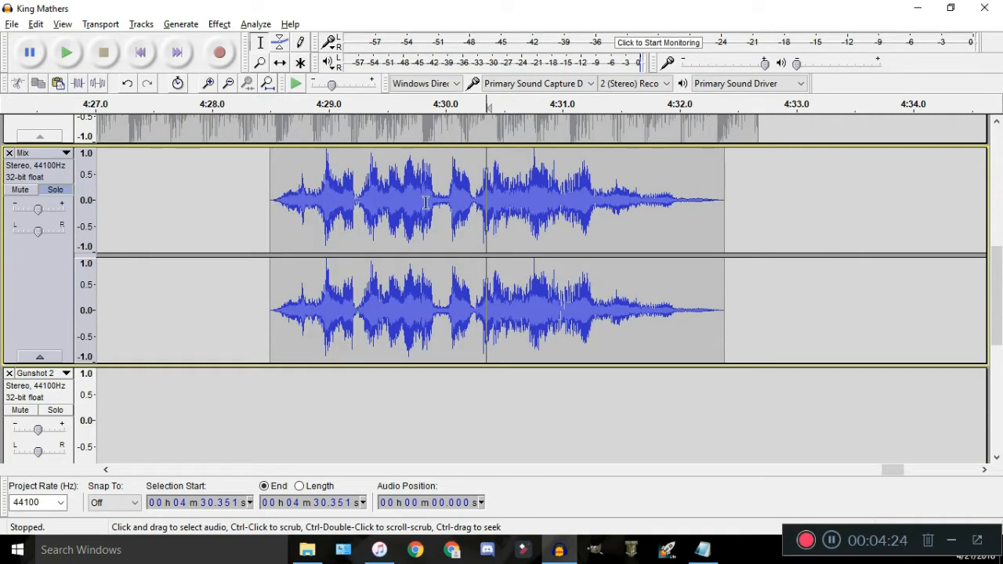
{"action": "left_click_drag", "start_coordinate": [475, 194], "coordinate": [724, 202]}
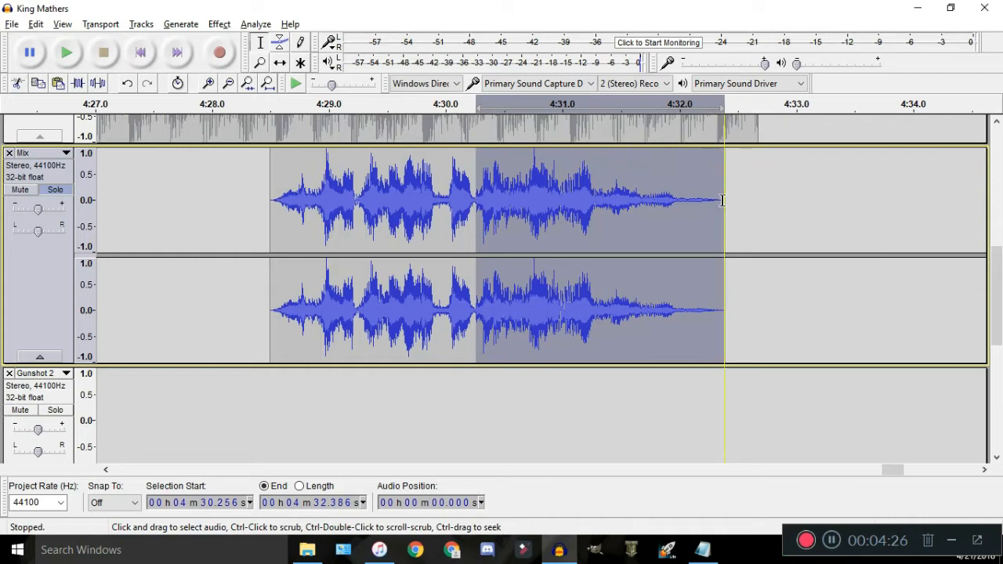
Generate silence on the Mix track from 4:11.642 to 4:13.354, directly after the earlier clip
{"action": "scroll", "coordinate": [572, 243], "scroll_direction": "down", "scroll_amount": 3}
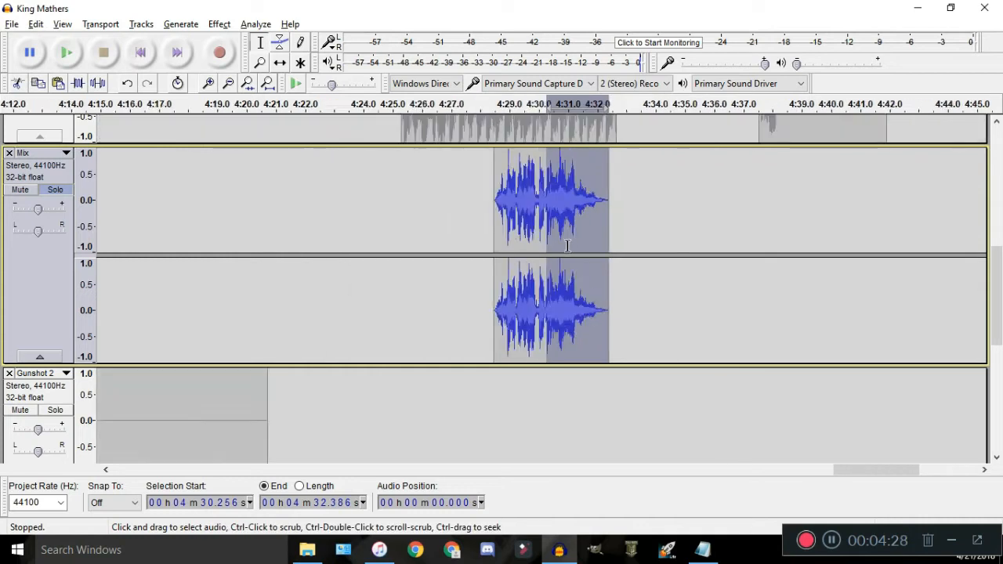
{"action": "scroll", "coordinate": [252, 208], "scroll_direction": "up", "scroll_amount": 2}
{"action": "double_click", "coordinate": [300, 226]}
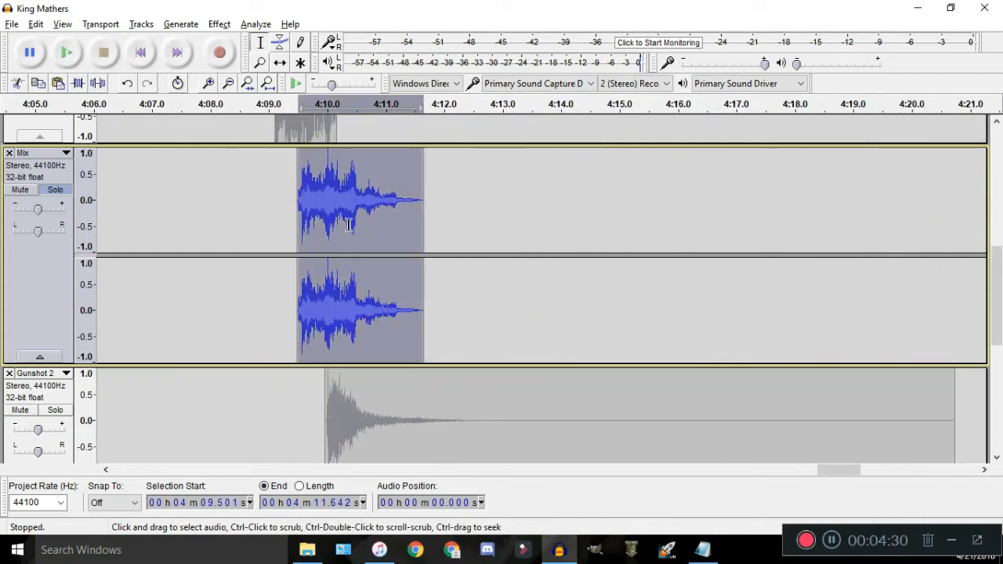
{"action": "scroll", "coordinate": [350, 227], "scroll_direction": "up", "scroll_amount": 1}
{"action": "left_click_drag", "start_coordinate": [496, 205], "coordinate": [608, 203]}
{"action": "left_click_drag", "start_coordinate": [300, 212], "coordinate": [497, 223]}
{"action": "left_click_drag", "start_coordinate": [584, 220], "coordinate": [697, 209]}
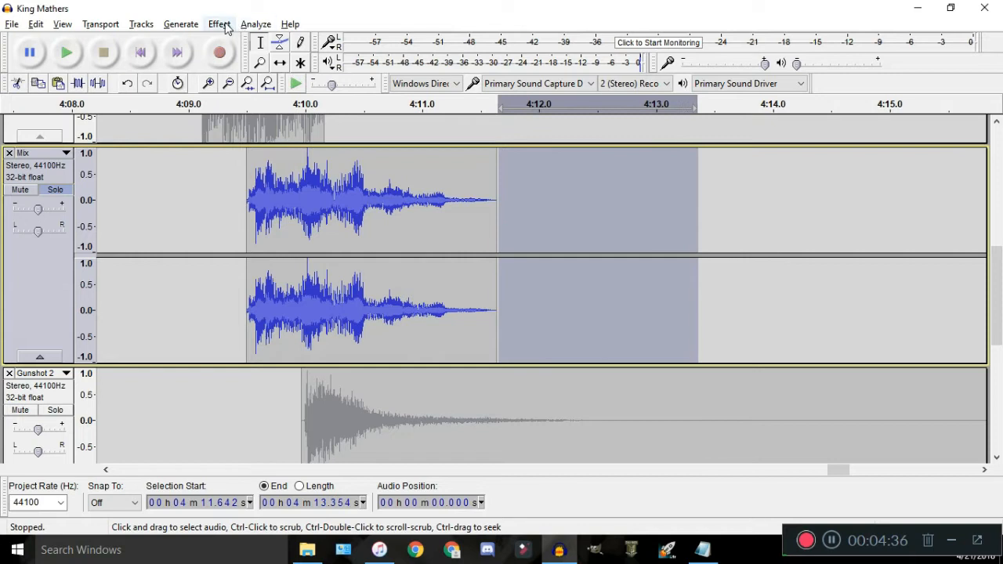
{"action": "left_click", "coordinate": [180, 24]}
{"action": "left_click", "coordinate": [199, 110]}
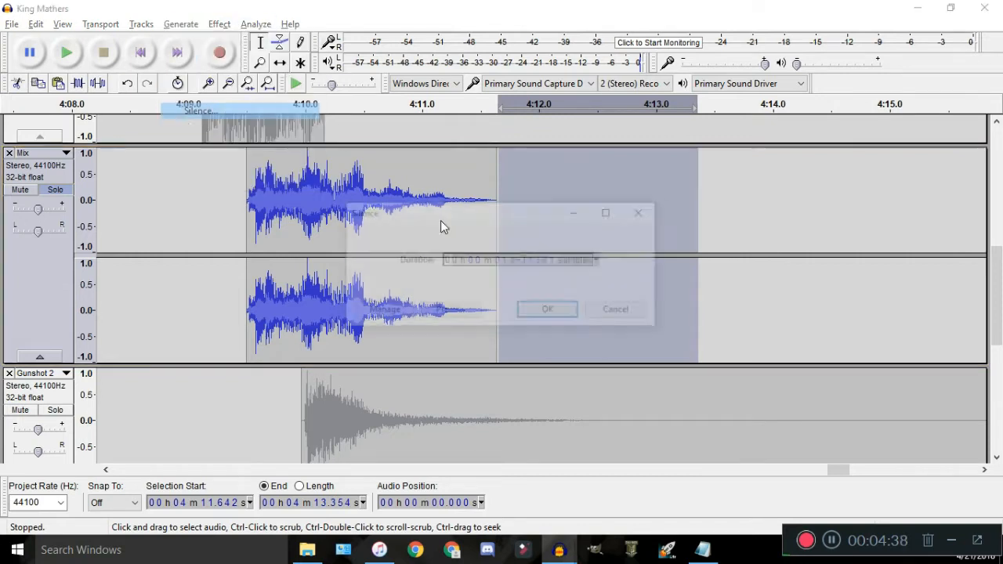
{"action": "key", "text": "Return"}
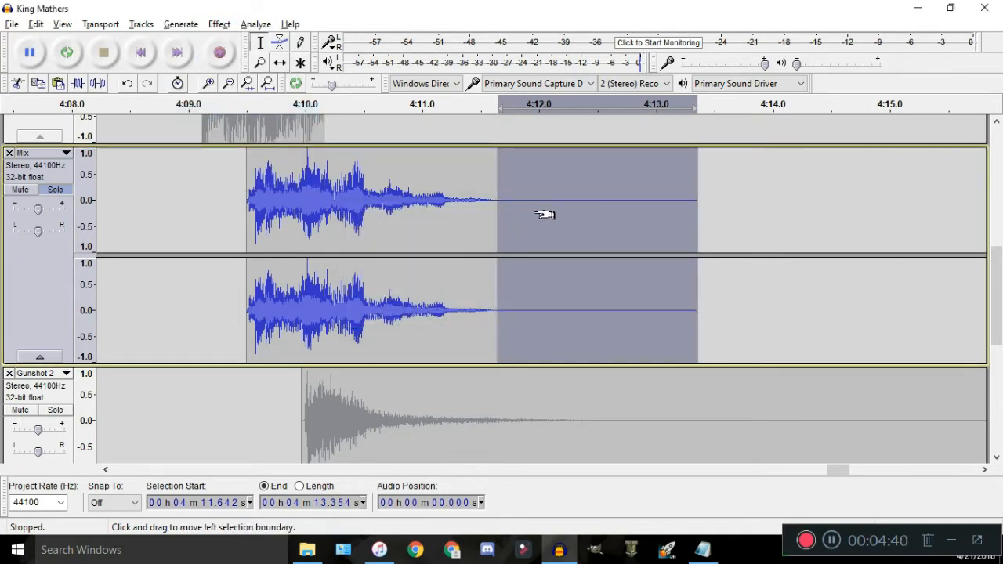
Extend the selection back to the clip's start so it spans 4:09.501 to 4:13.354, and play it
{"action": "left_click_drag", "start_coordinate": [509, 212], "coordinate": [331, 222]}
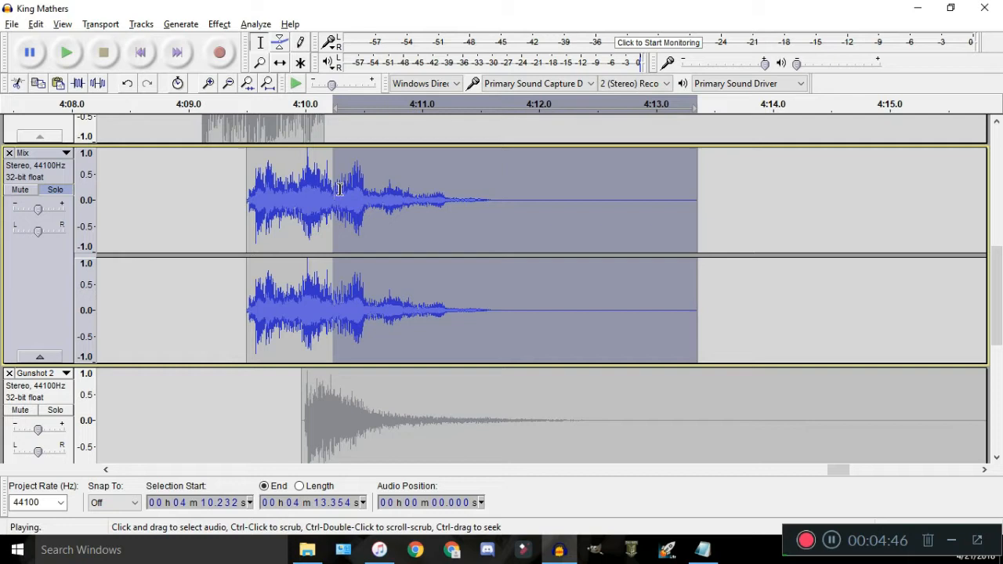
{"action": "key", "text": "space"}
{"action": "left_click_drag", "start_coordinate": [332, 202], "coordinate": [246, 206]}
{"action": "key", "text": "space"}
{"action": "key", "text": "space"}
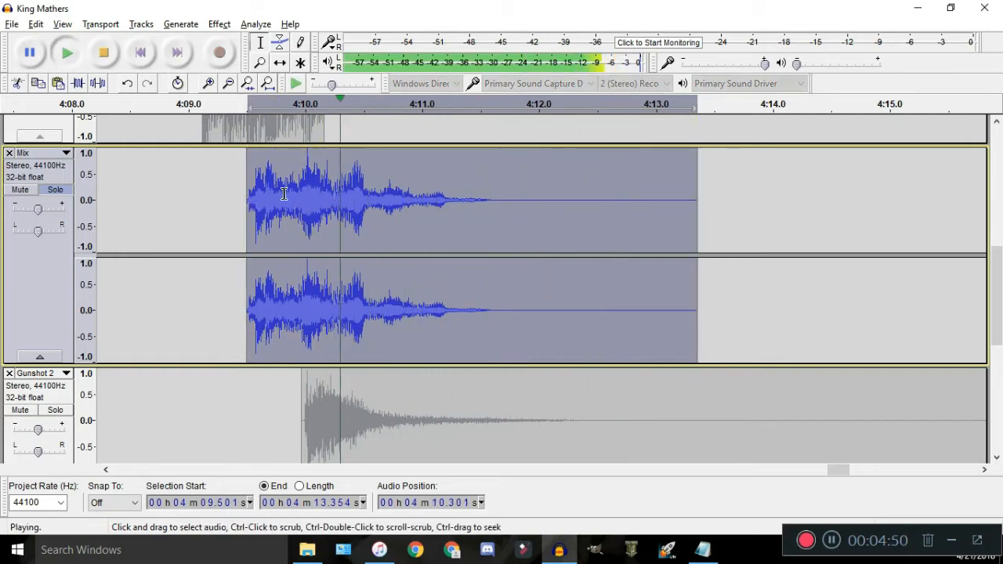
{"action": "key", "text": "space"}
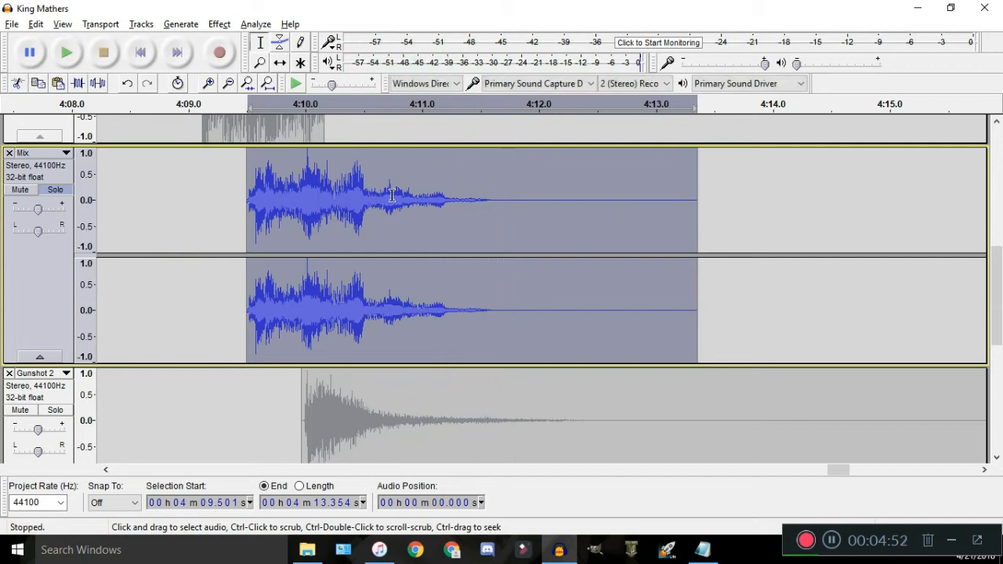
Preview and apply Echo to the selection with a 0.7 second delay time and 0.5 decay factor, and play the result
{"action": "left_click", "coordinate": [219, 24]}
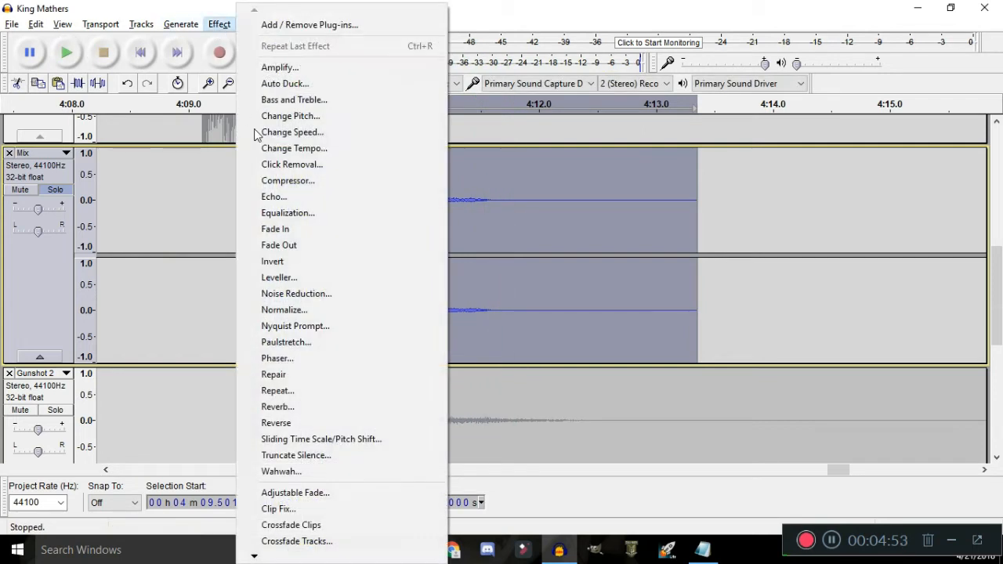
{"action": "left_click", "coordinate": [274, 196]}
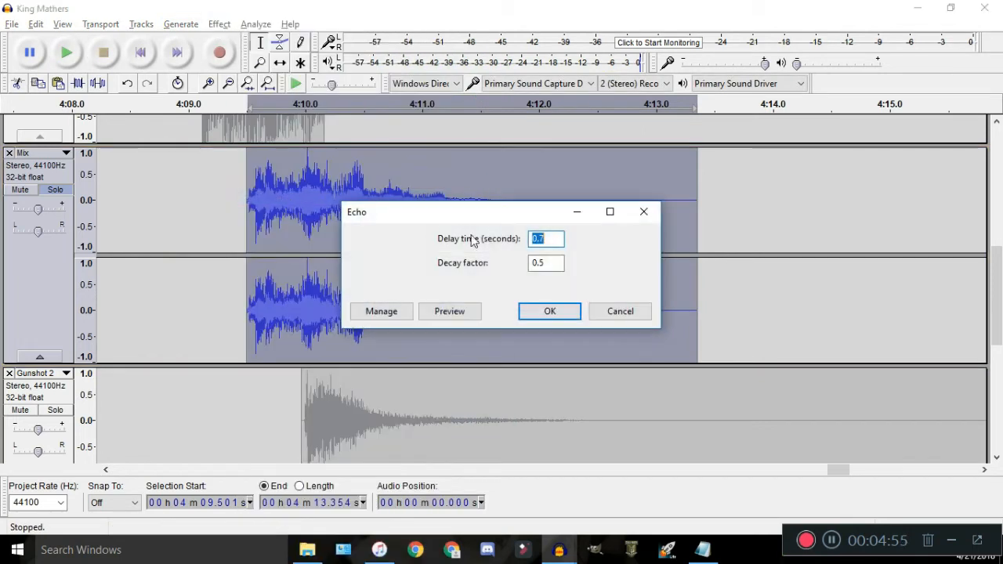
{"action": "left_click", "coordinate": [450, 311]}
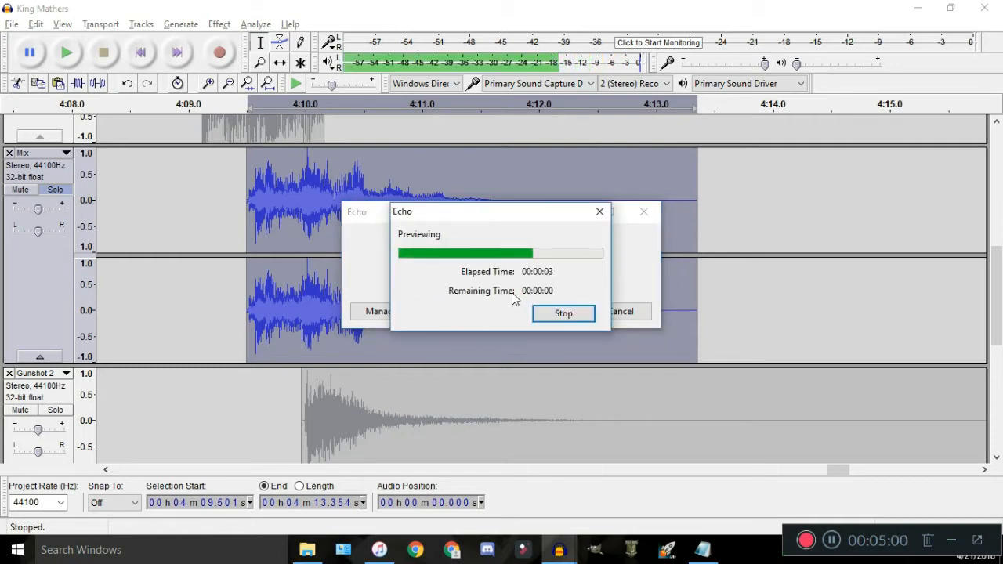
{"action": "left_click", "coordinate": [548, 307]}
{"action": "key", "text": "space"}
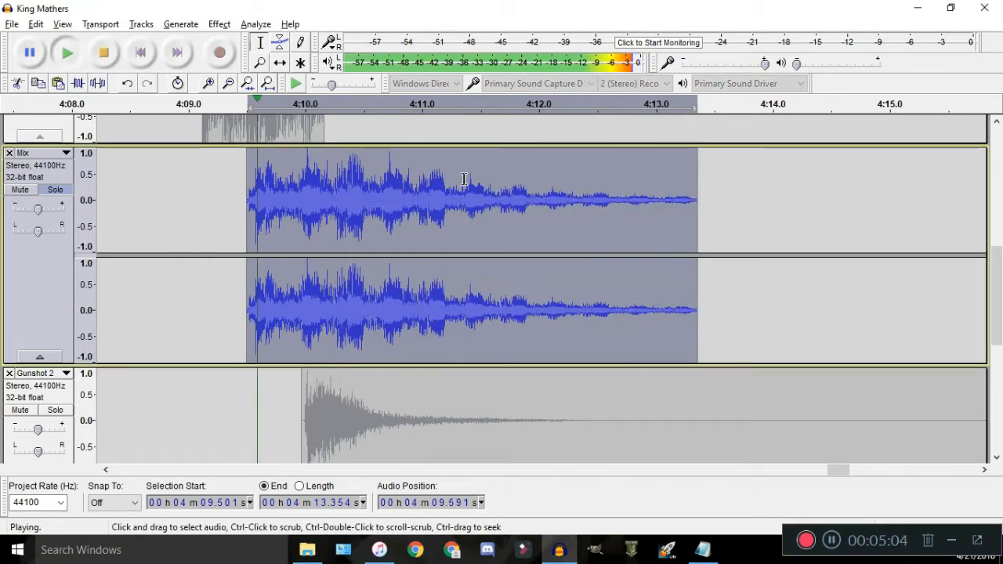
{"action": "scroll", "coordinate": [413, 206], "scroll_direction": "up", "scroll_amount": 2}
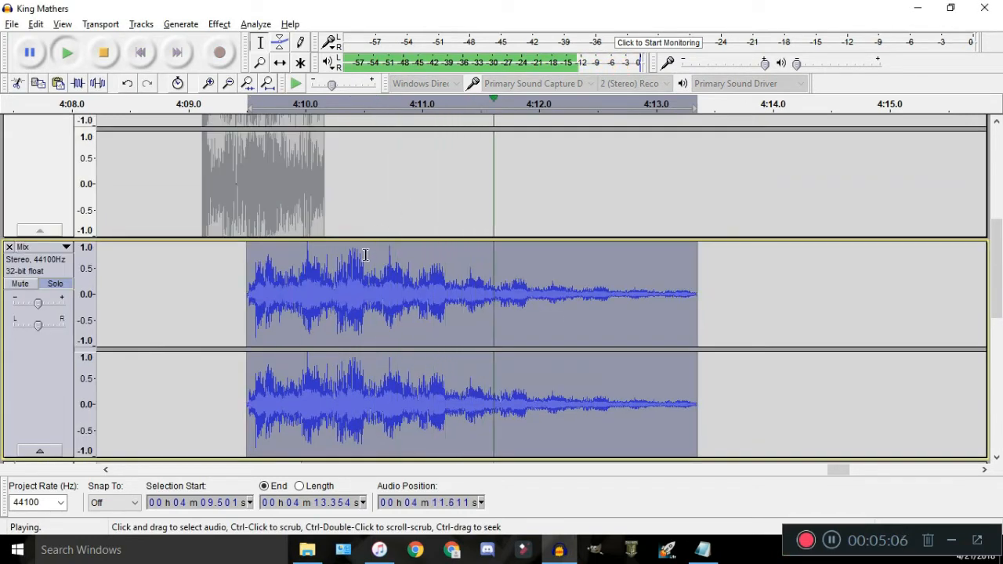
Stop playback and undo the last Echo effect on the Mix clip
{"action": "key", "text": "space"}
{"action": "key", "text": "ctrl+z"}
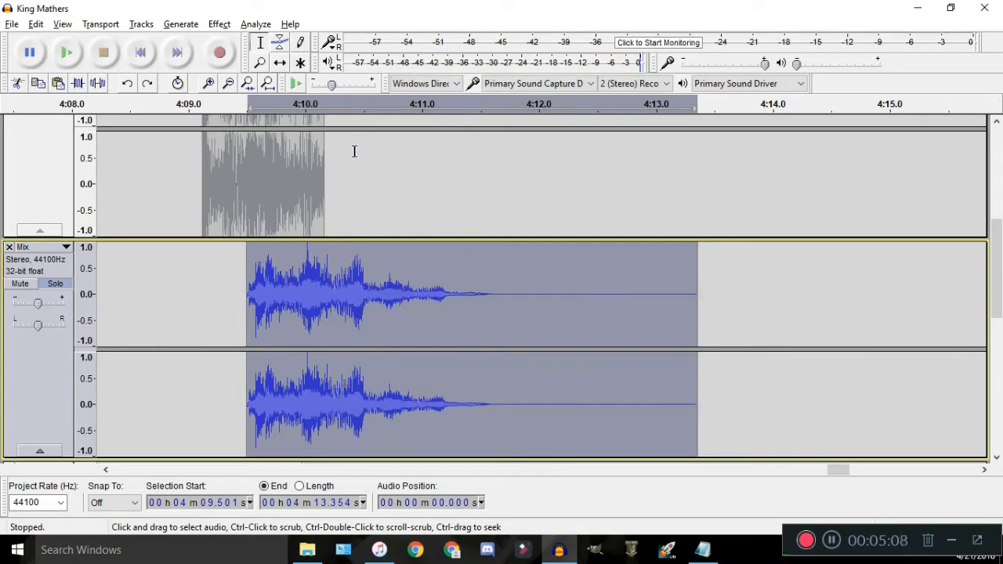
{"action": "scroll", "coordinate": [354, 151], "scroll_direction": "up", "scroll_amount": 5}
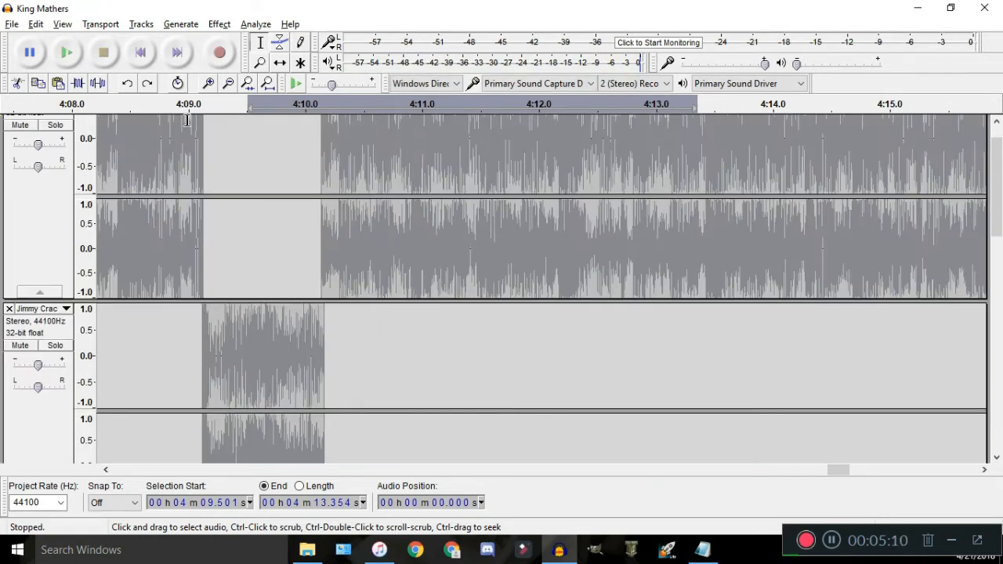
Create a new empty project and close the King Mathers project without saving its changes
{"action": "key", "text": "ctrl+n"}
{"action": "left_click_drag", "start_coordinate": [329, 6], "coordinate": [464, 80]}
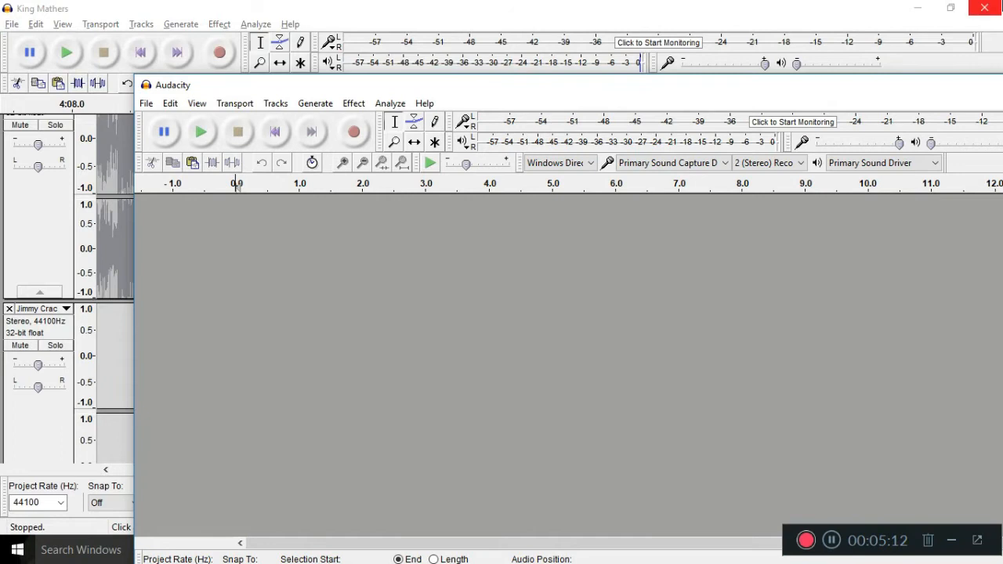
{"action": "left_click", "coordinate": [996, 8]}
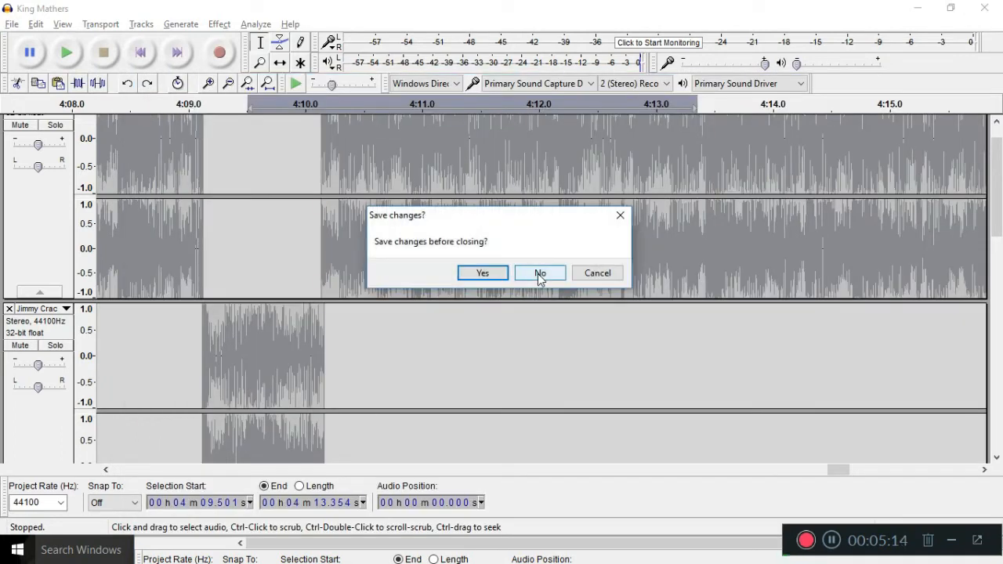
{"action": "left_click", "coordinate": [539, 273]}
{"action": "left_click_drag", "start_coordinate": [542, 83], "coordinate": [572, 11]}
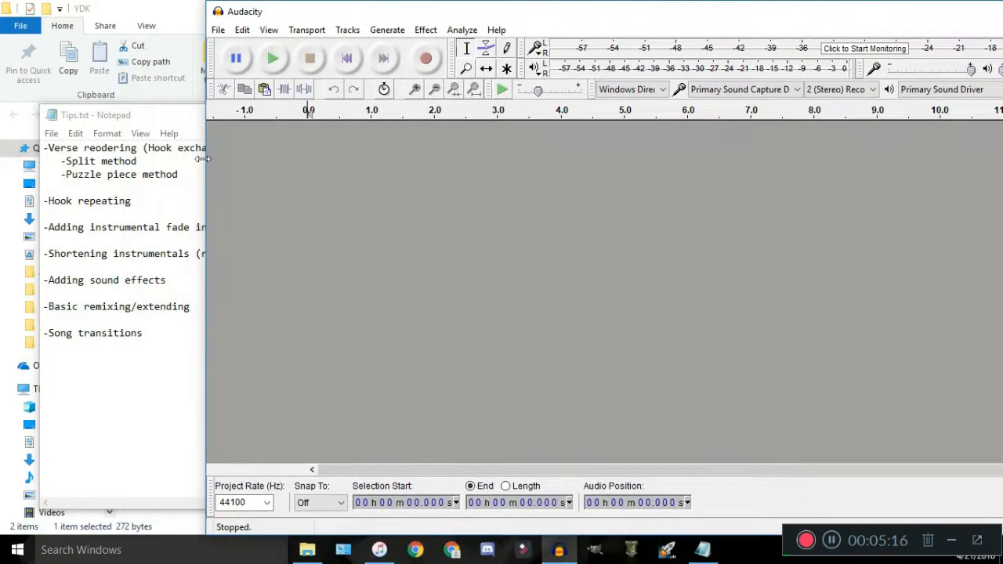
Bring the Tips.txt notes to the front and go to the tip on adding instrumental fade ins/outs
{"action": "left_click_drag", "start_coordinate": [132, 116], "coordinate": [235, 79]}
{"action": "left_click", "coordinate": [269, 190]}
{"action": "type", "text": "d"}
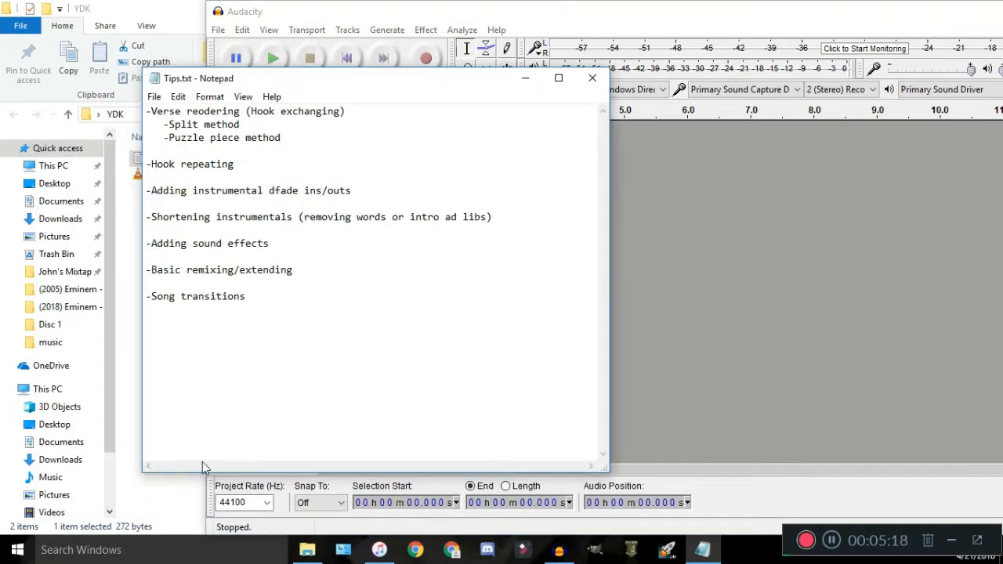
Open the music folder from the desktop in its own file window
{"action": "left_click", "coordinate": [180, 498]}
{"action": "left_click_drag", "start_coordinate": [234, 8], "coordinate": [247, 23]}
{"action": "double_click", "coordinate": [202, 489]}
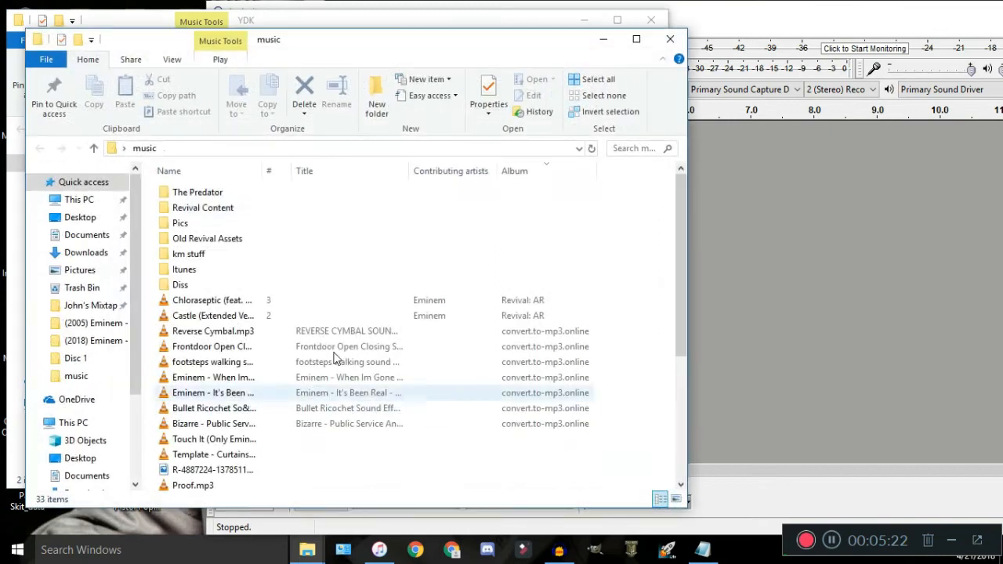
{"action": "key", "text": "ctrl+f"}
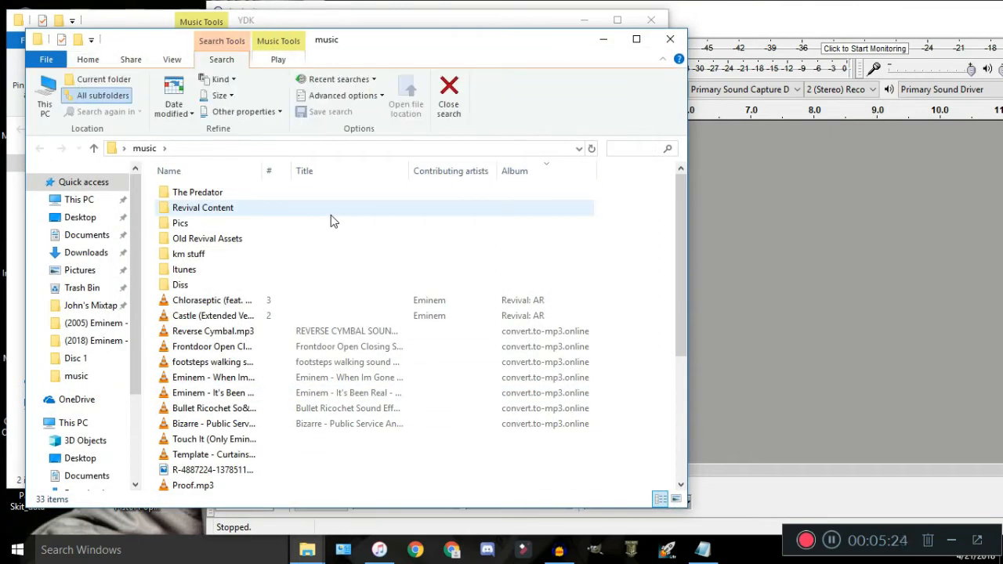
{"action": "type", "text": "diffic"}
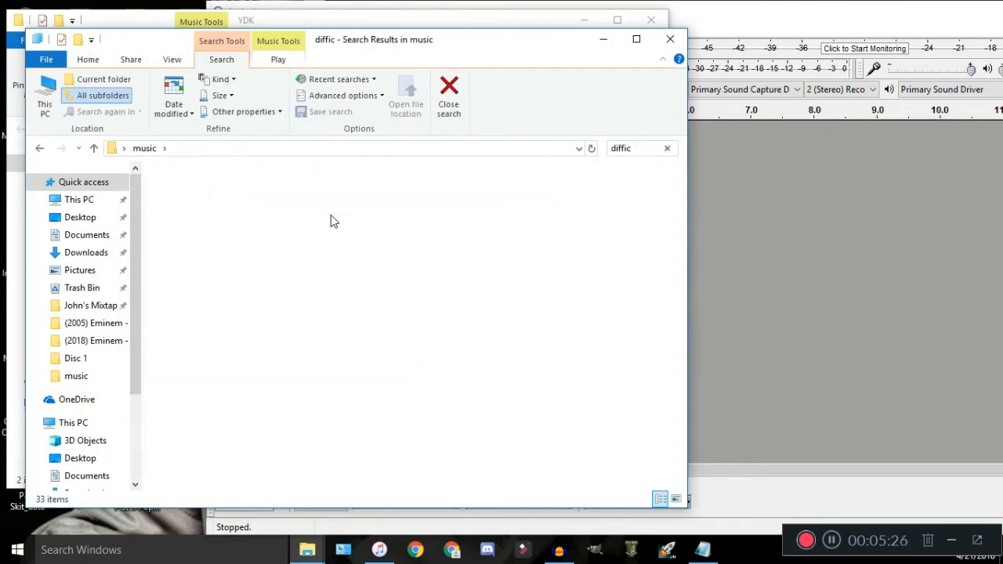
{"action": "type", "text": "ult"}
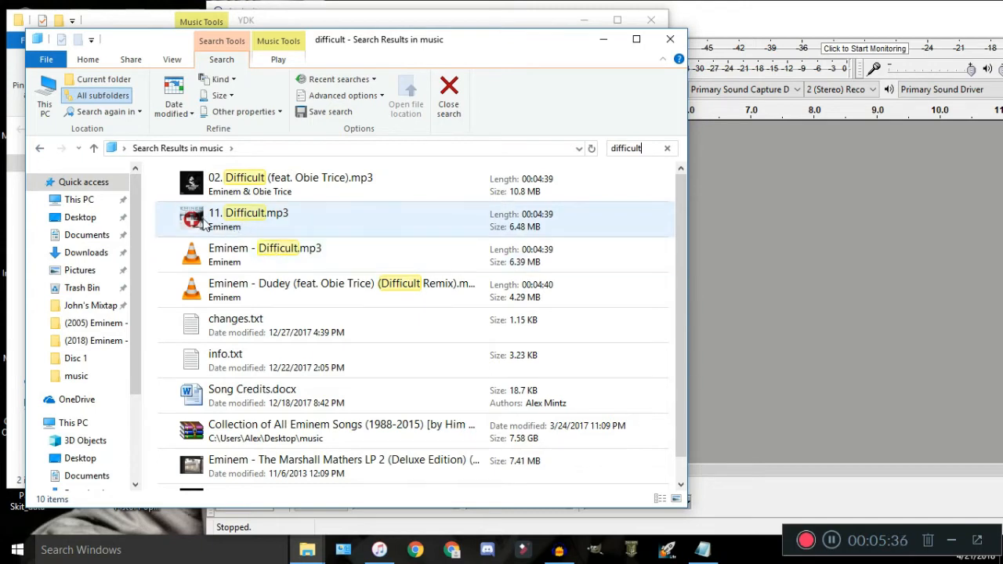
{"action": "left_click_drag", "start_coordinate": [203, 223], "coordinate": [4, 157]}
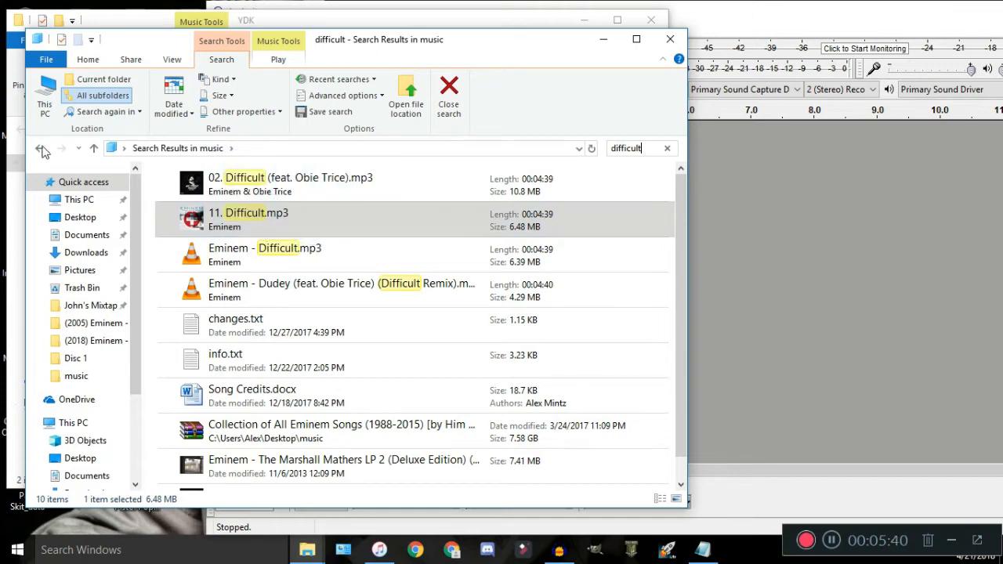
{"action": "left_click", "coordinate": [40, 149]}
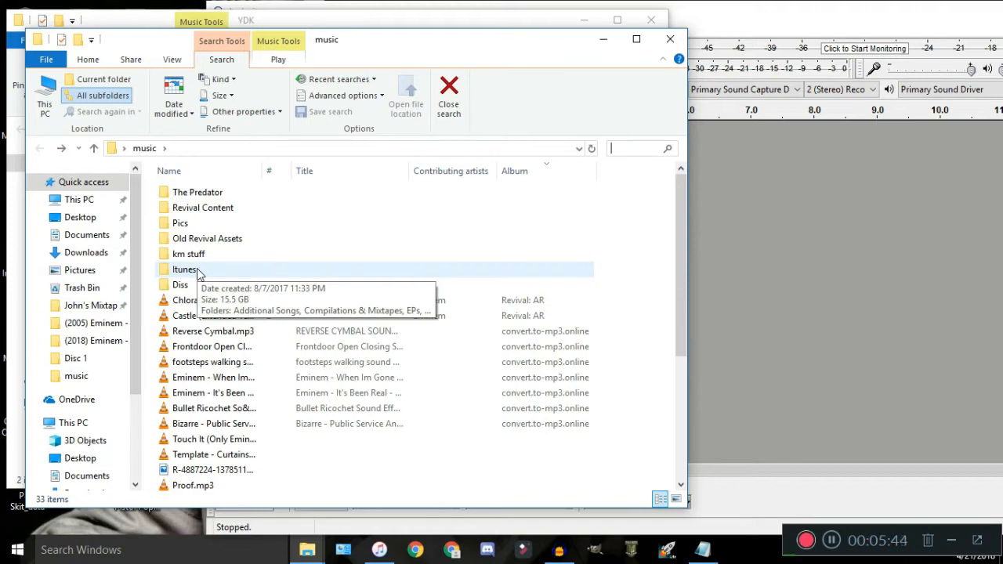
Search the Itunes folder for "difficult" and import 11. Difficult.mp3 into the new project
{"action": "double_click", "coordinate": [198, 272]}
{"action": "key", "text": "ctrl+e"}
{"action": "type", "text": "difficult"}
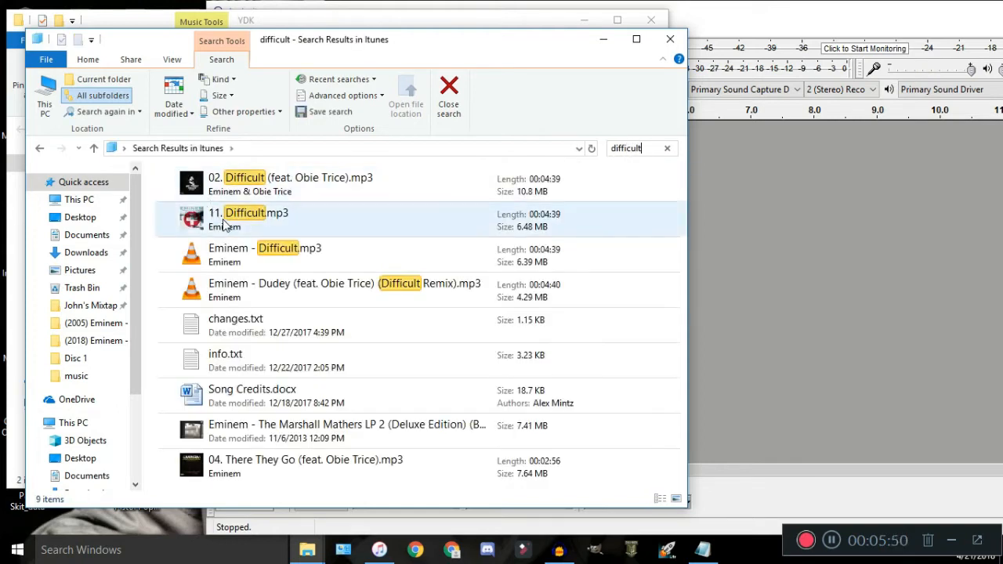
{"action": "left_click_drag", "start_coordinate": [224, 222], "coordinate": [737, 223]}
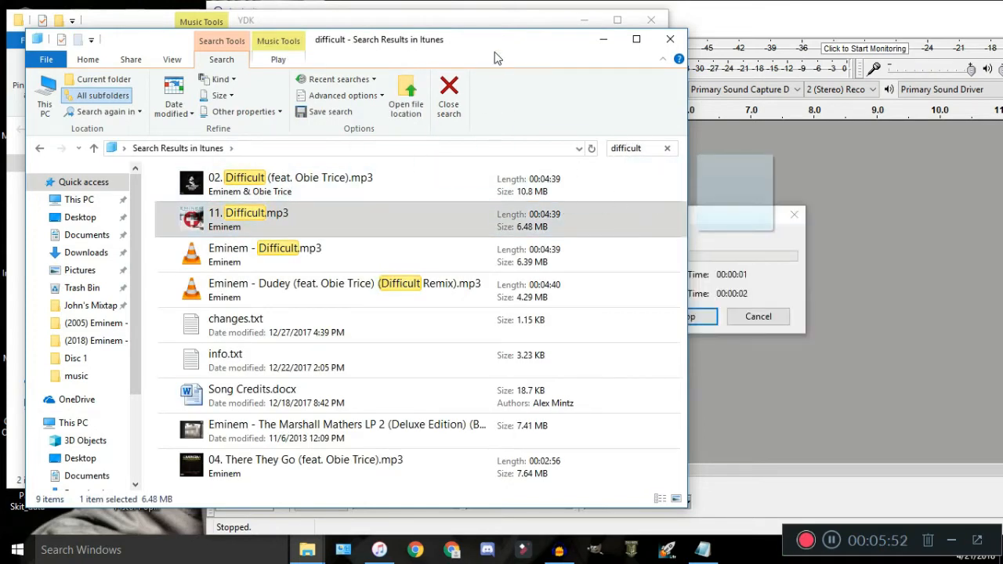
Search the Itunes folder for "dudey" and import 01. Dudey (Instrumental).mp3 as a second track
{"action": "left_click", "coordinate": [614, 149]}
{"action": "type", "text": "dud"}
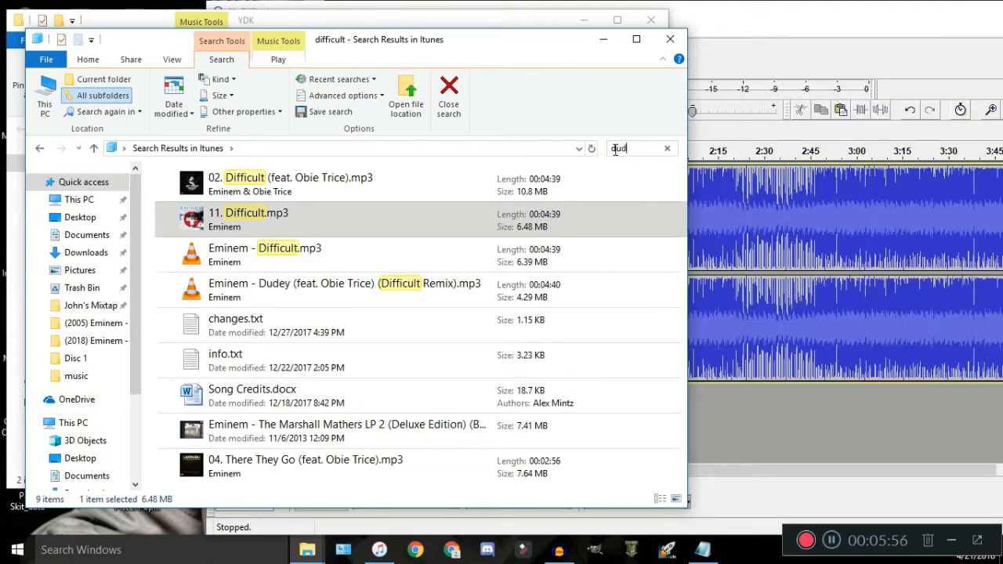
{"action": "type", "text": "ey"}
{"action": "left_click_drag", "start_coordinate": [302, 213], "coordinate": [758, 406]}
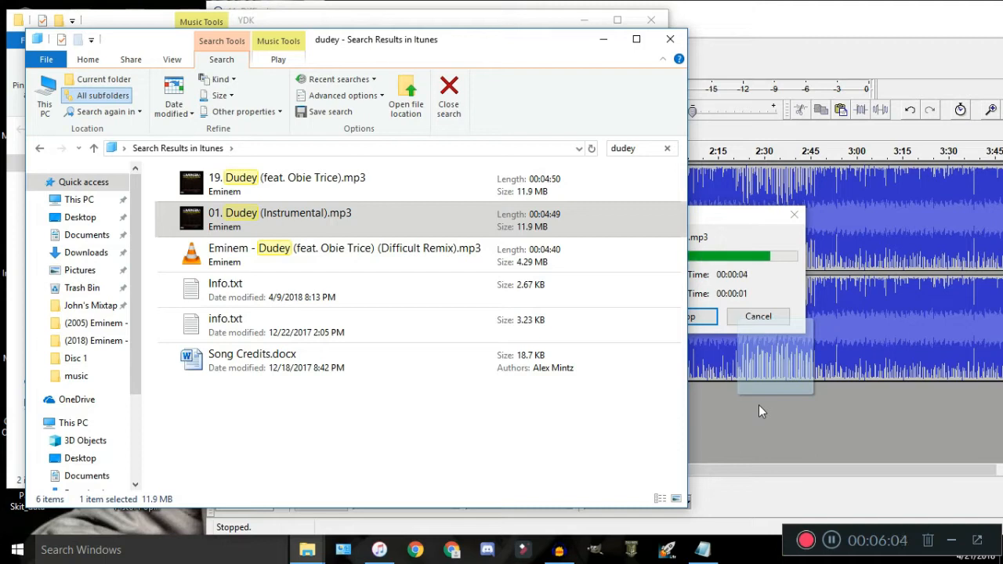
Check the audio details and bit rate in the file properties of 01. Dudey (Instrumental).mp3
{"action": "left_click", "coordinate": [371, 222]}
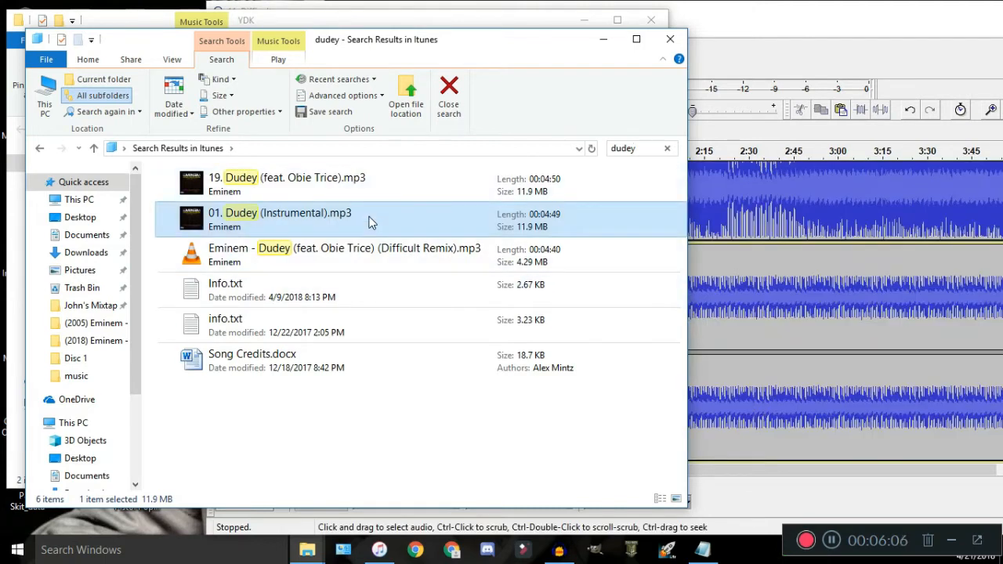
{"action": "right_click", "coordinate": [372, 223]}
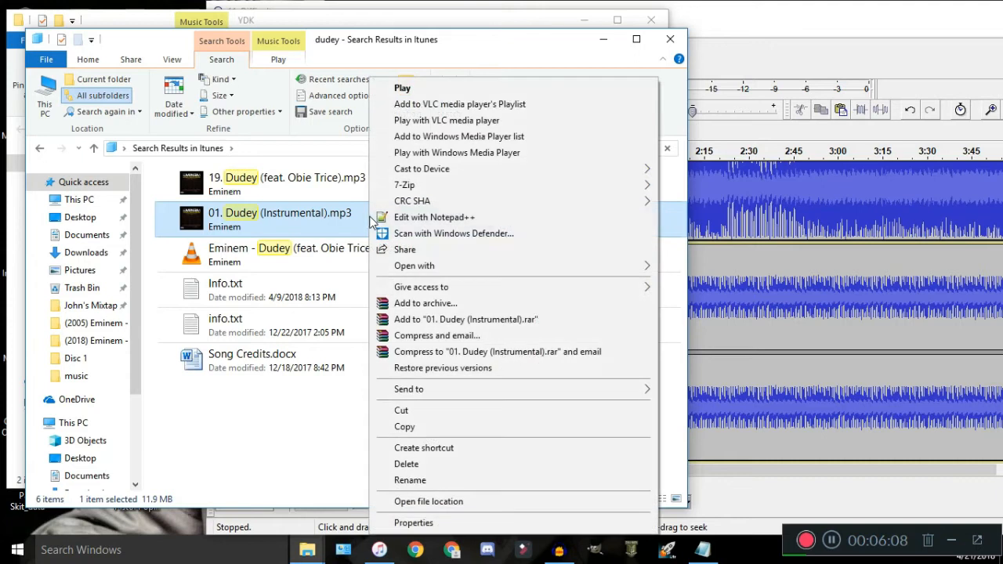
{"action": "left_click", "coordinate": [430, 523]}
{"action": "left_click", "coordinate": [467, 190]}
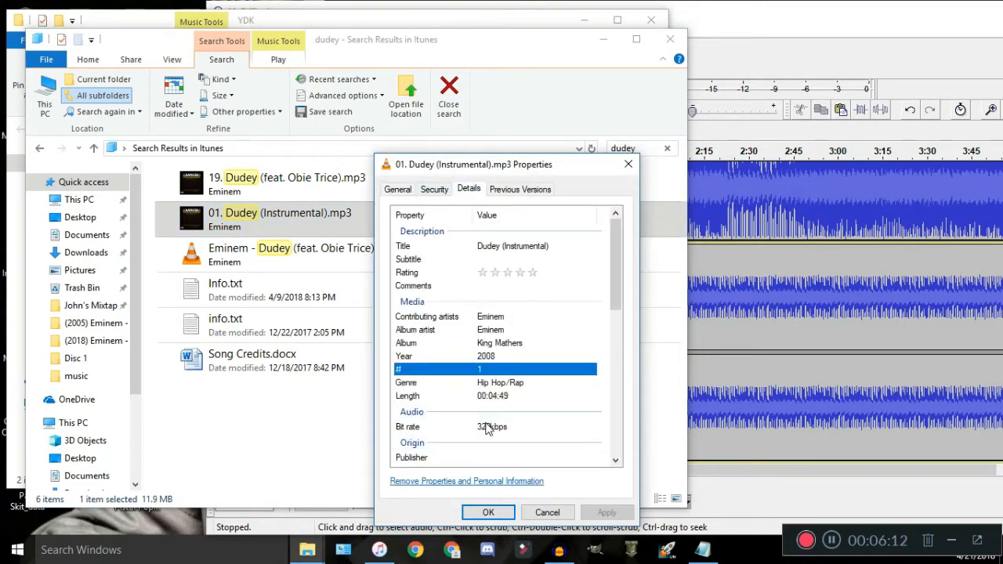
{"action": "left_click", "coordinate": [627, 166]}
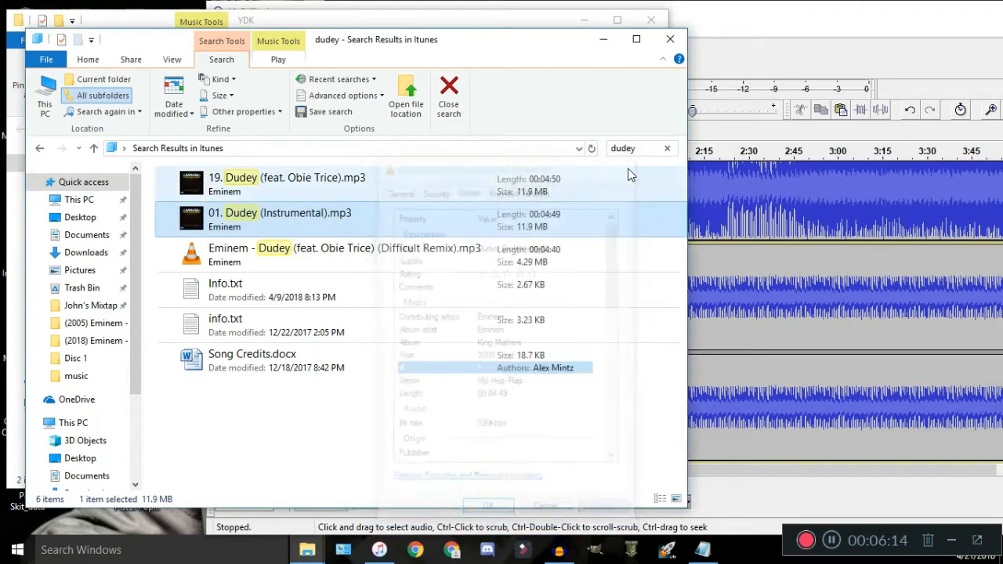
Close the search results window and maximize the project window with the two imported songs
{"action": "left_click_drag", "start_coordinate": [484, 29], "coordinate": [462, 71]}
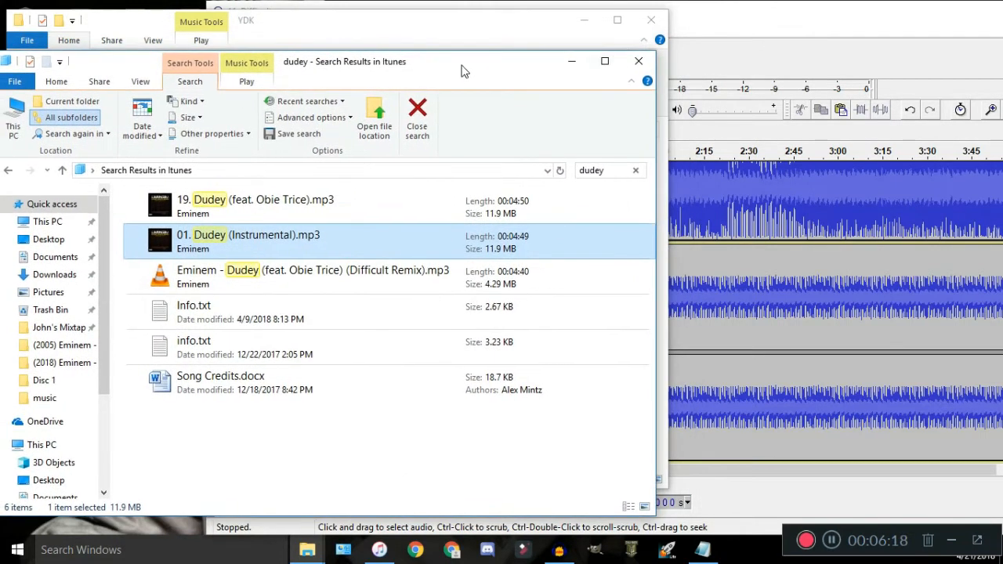
{"action": "left_click", "coordinate": [636, 60]}
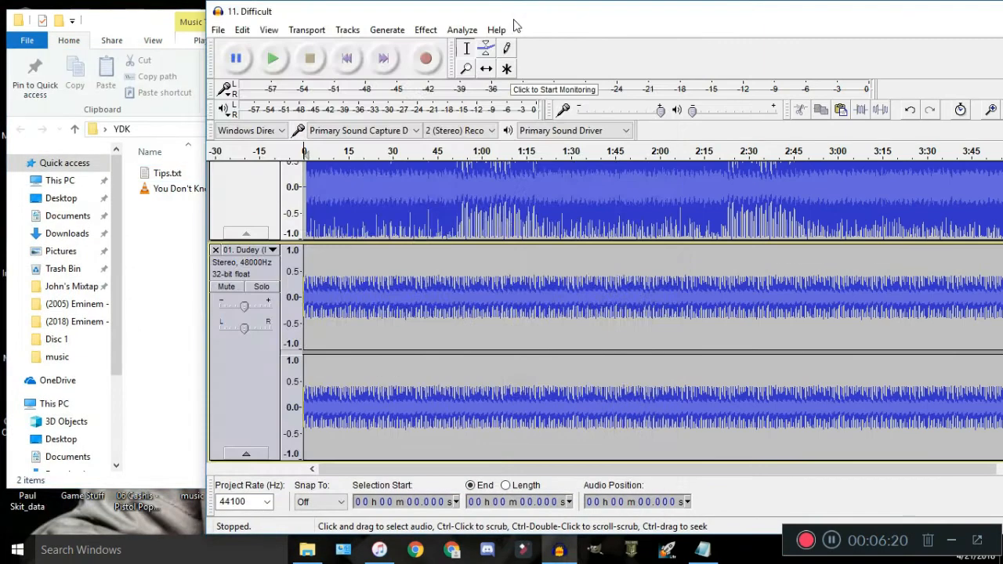
{"action": "double_click", "coordinate": [562, 20]}
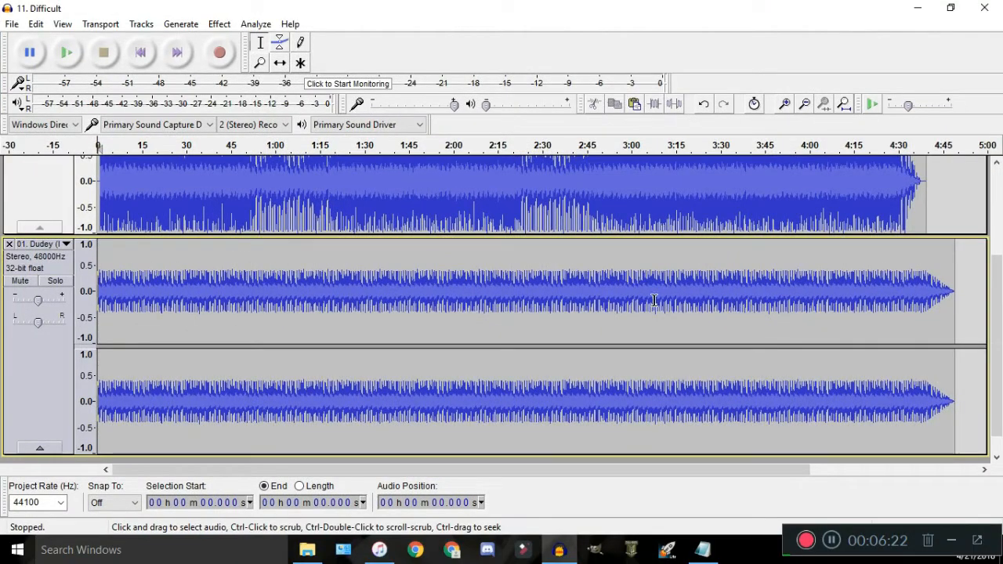
Select the whole Dudey instrumental clip and Amplify it by 7.201 dB to a new peak amplitude of 0.0 dB
{"action": "left_click", "coordinate": [633, 283]}
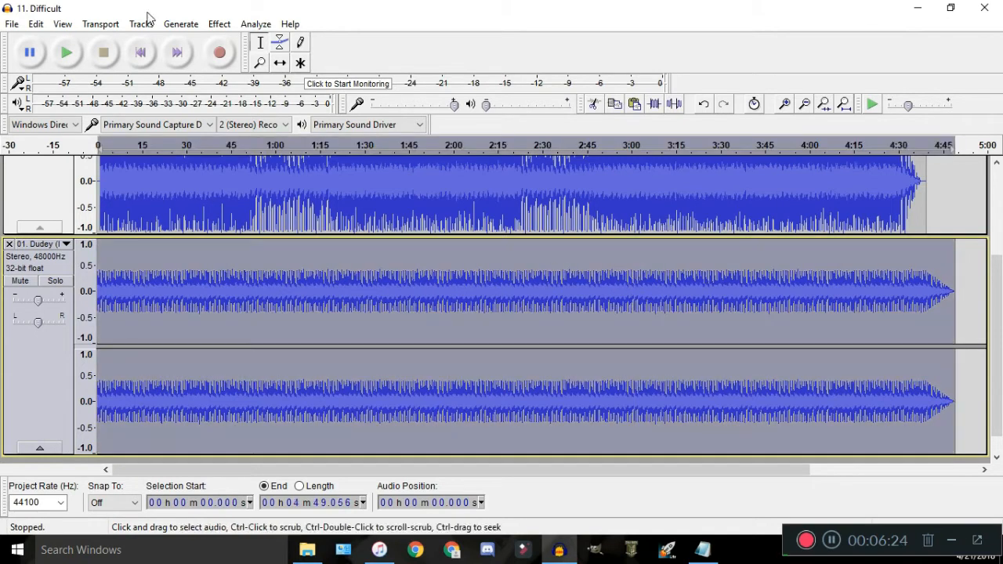
{"action": "left_click", "coordinate": [219, 25]}
{"action": "left_click", "coordinate": [283, 69]}
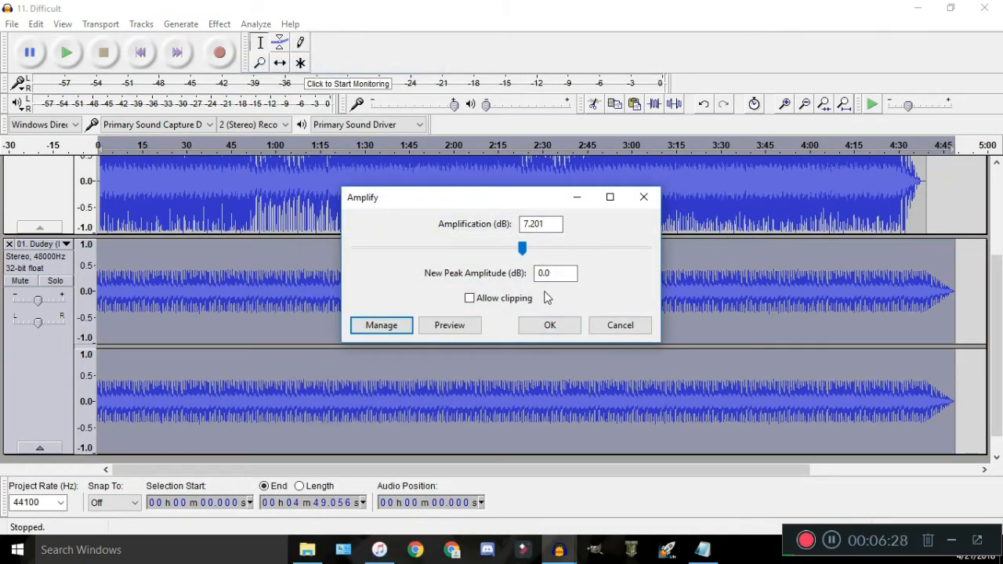
{"action": "key", "text": "Return"}
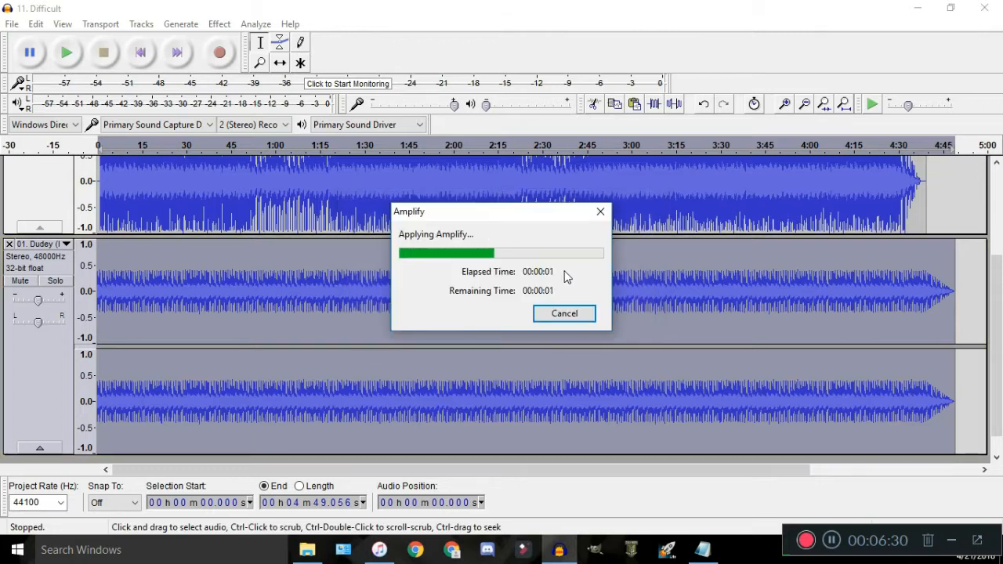
Shift the Dudey clip in time so it starts at about 4:58.955, past the end of Difficult
{"action": "left_click", "coordinate": [279, 62]}
{"action": "scroll", "coordinate": [572, 257], "scroll_direction": "down", "scroll_amount": 1}
{"action": "left_click_drag", "start_coordinate": [211, 244], "coordinate": [618, 214]}
{"action": "left_click_drag", "start_coordinate": [529, 214], "coordinate": [566, 210]}
Listen to the ending of the Difficult track from about 4:31, 4:29 and 4:36
{"action": "scroll", "coordinate": [510, 181], "scroll_direction": "up", "scroll_amount": 4}
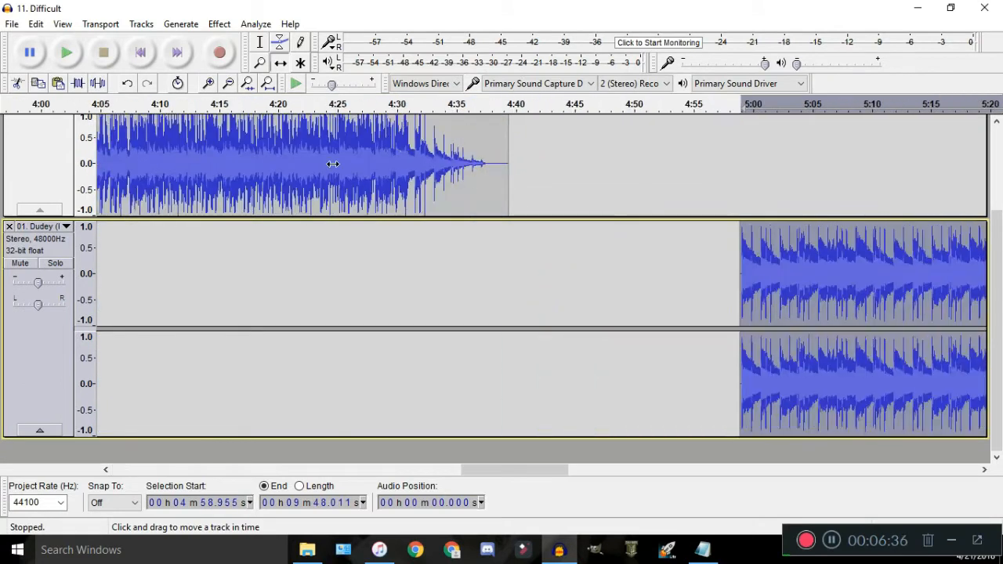
{"action": "scroll", "coordinate": [353, 147], "scroll_direction": "up", "scroll_amount": 4}
{"action": "left_click", "coordinate": [413, 107]}
{"action": "scroll", "coordinate": [411, 154], "scroll_direction": "up", "scroll_amount": 1}
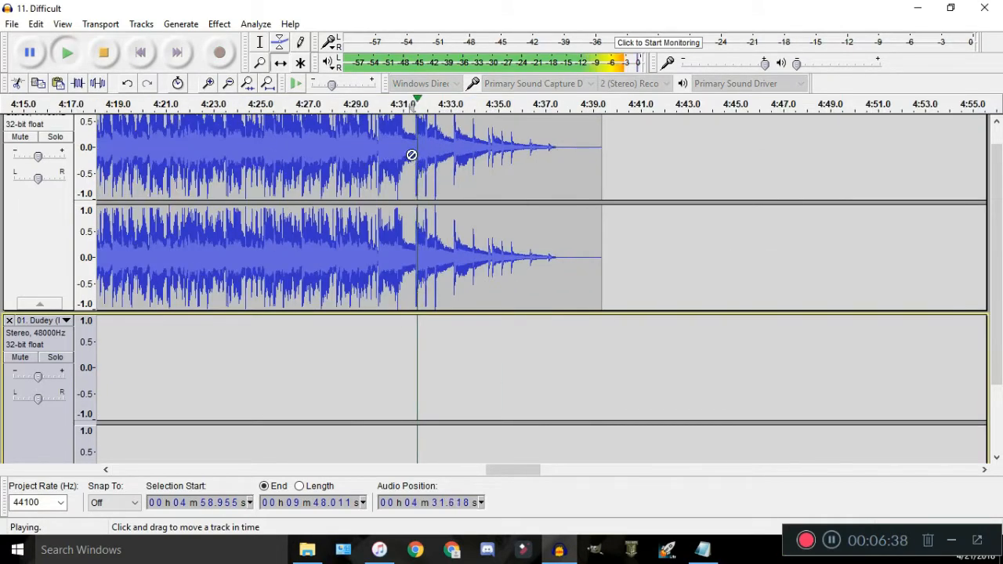
{"action": "left_click", "coordinate": [356, 104]}
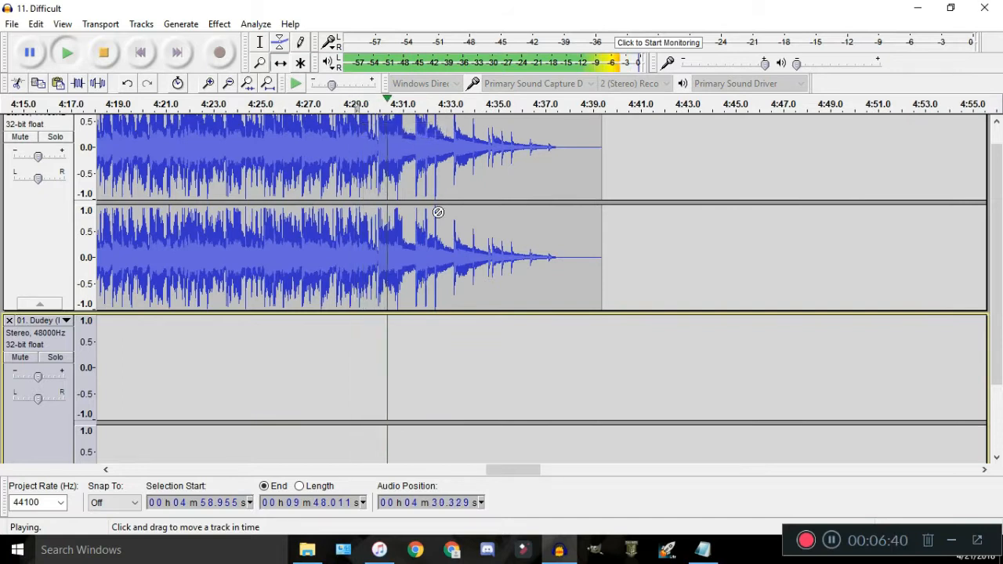
{"action": "key", "text": "space"}
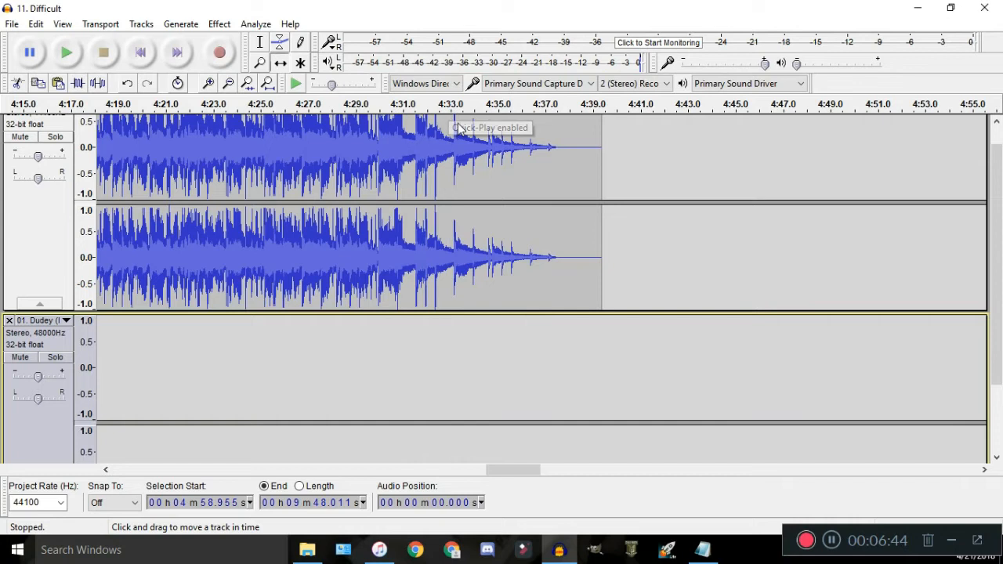
{"action": "left_click", "coordinate": [530, 104]}
{"action": "scroll", "coordinate": [413, 246], "scroll_direction": "down", "scroll_amount": 2}
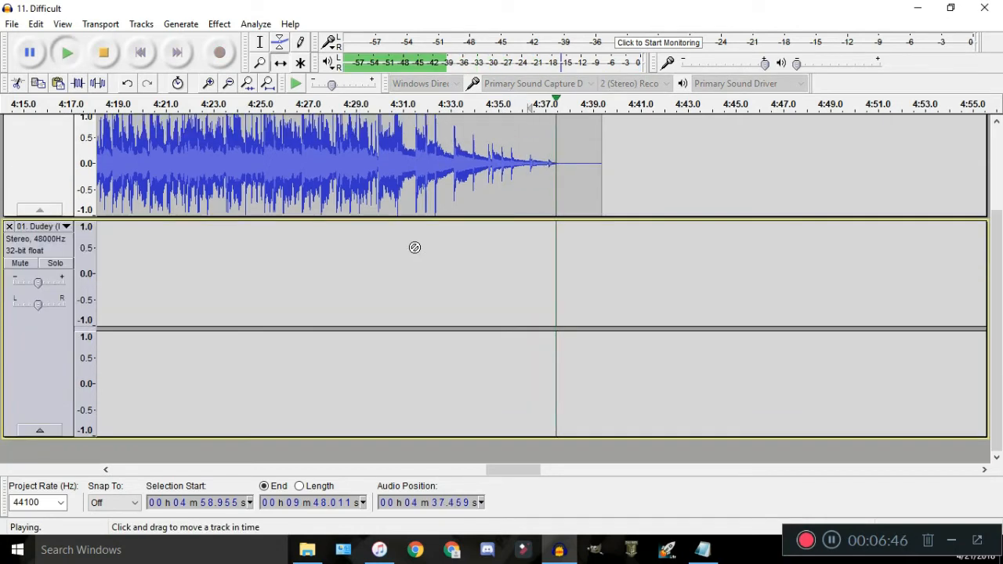
{"action": "key", "text": "space"}
Shift the Dudey clip back to start at about 4:01.540, and place the cursor at 4:28.639
{"action": "scroll", "coordinate": [419, 242], "scroll_direction": "down", "scroll_amount": 2}
{"action": "left_click_drag", "start_coordinate": [600, 242], "coordinate": [260, 215]}
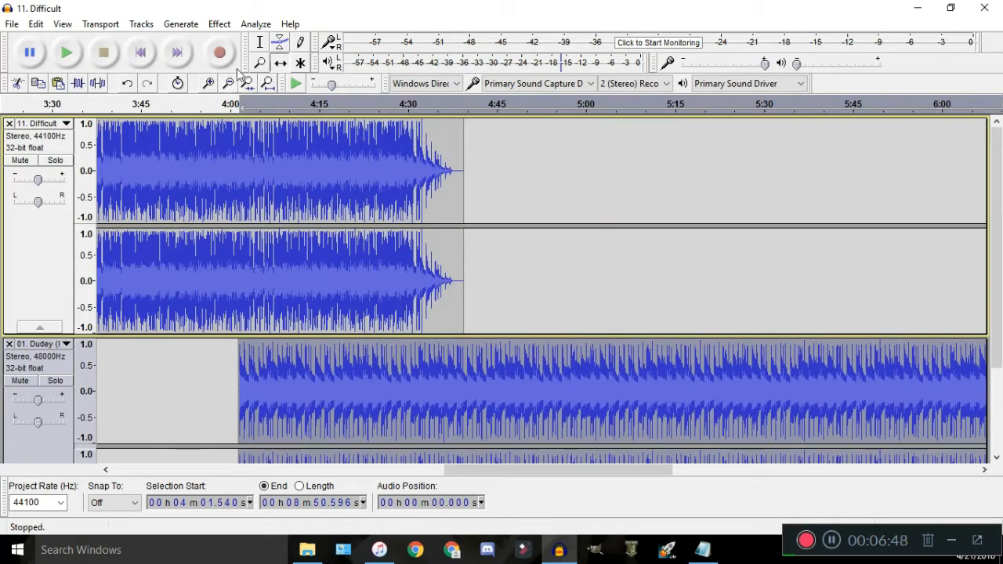
{"action": "left_click", "coordinate": [260, 44]}
{"action": "scroll", "coordinate": [399, 301], "scroll_direction": "down", "scroll_amount": 2}
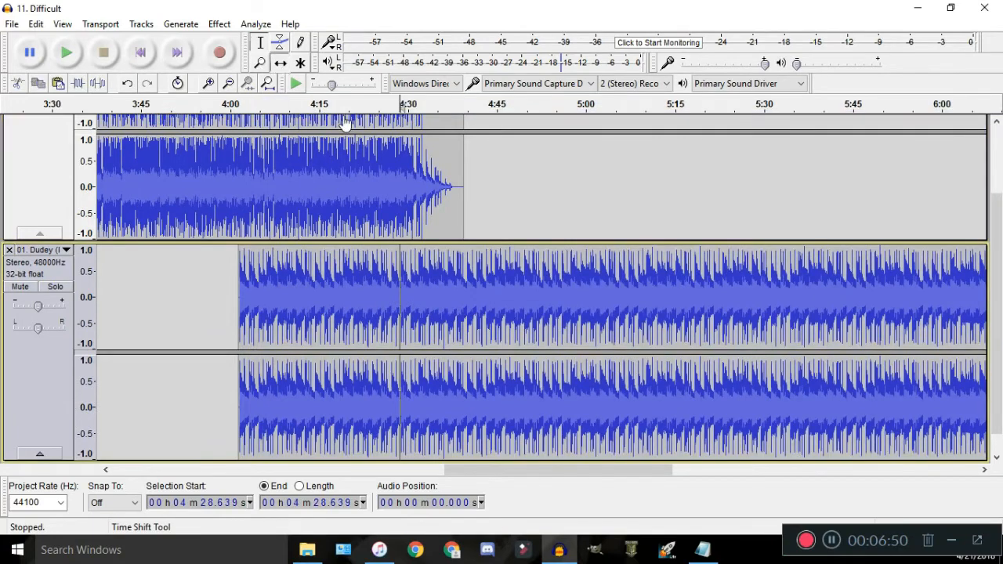
Shift the Dudey clip much earlier so its fade-out ends at about 5:10, overlapping the end of Difficult
{"action": "left_click_drag", "start_coordinate": [368, 301], "coordinate": [262, 293]}
{"action": "left_click_drag", "start_coordinate": [641, 262], "coordinate": [188, 257]}
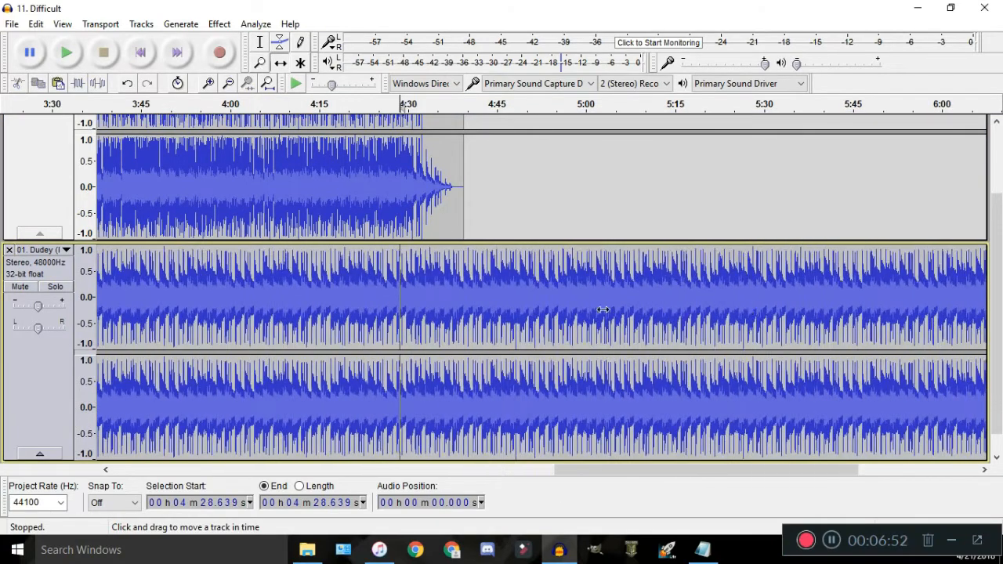
{"action": "left_click_drag", "start_coordinate": [602, 309], "coordinate": [262, 290]}
{"action": "left_click_drag", "start_coordinate": [570, 282], "coordinate": [570, 282]}
{"action": "scroll", "coordinate": [506, 271], "scroll_direction": "up", "scroll_amount": 1}
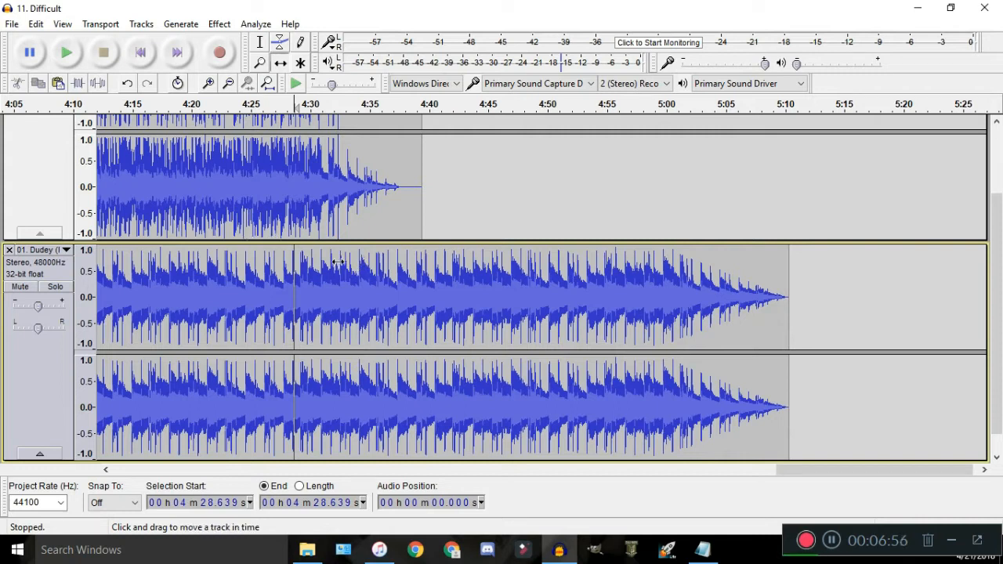
Shift the Dudey clip in time so its beats line up with the ending of Difficult between about 4:29 and 4:38
{"action": "left_click_drag", "start_coordinate": [356, 302], "coordinate": [474, 270]}
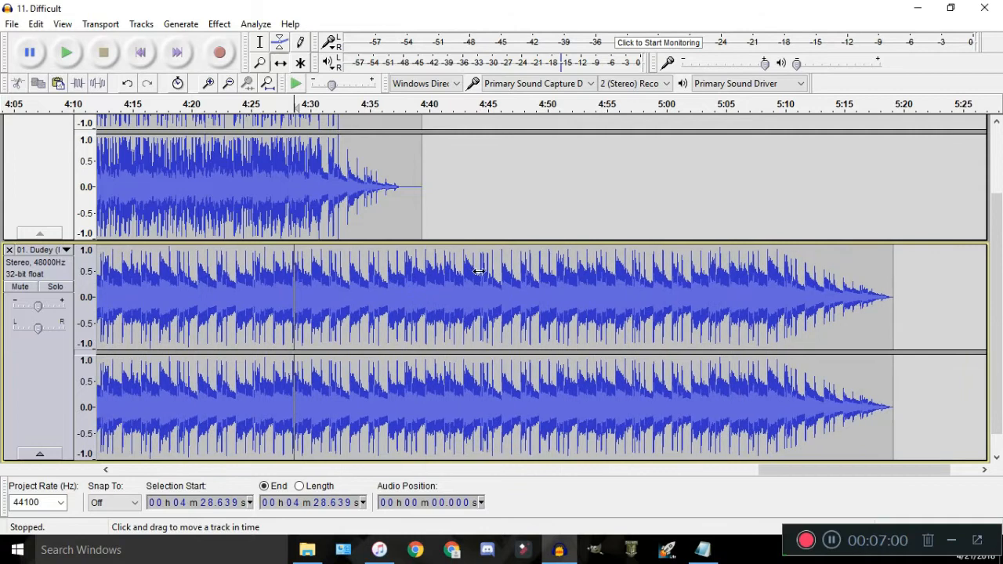
{"action": "scroll", "coordinate": [312, 253], "scroll_direction": "up", "scroll_amount": 2, "text": "ctrl"}
{"action": "scroll", "coordinate": [391, 253], "scroll_direction": "up", "scroll_amount": 1, "text": "ctrl"}
{"action": "left_click_drag", "start_coordinate": [401, 268], "coordinate": [393, 267]}
{"action": "left_click_drag", "start_coordinate": [499, 303], "coordinate": [320, 316]}
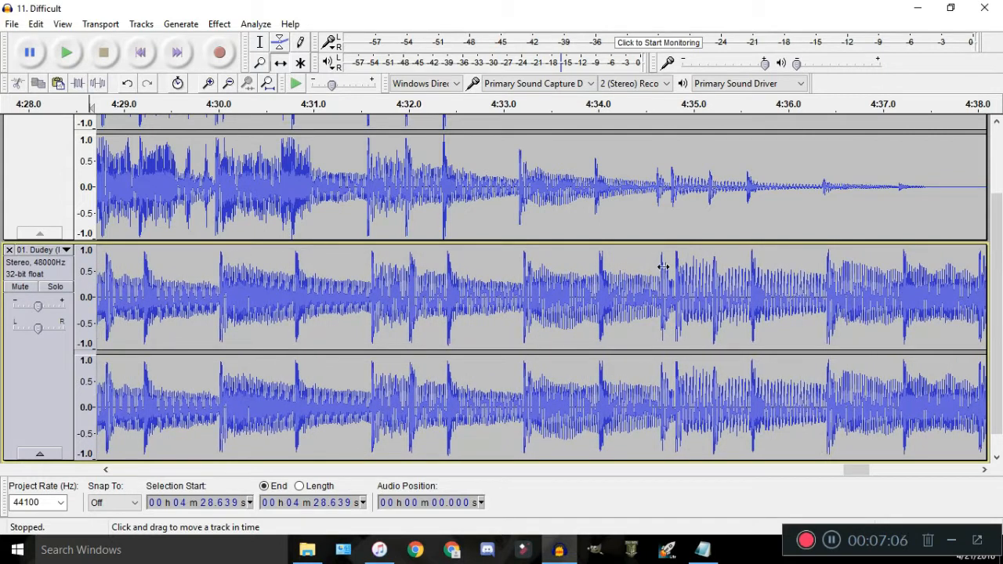
{"action": "left_click_drag", "start_coordinate": [457, 289], "coordinate": [449, 290]}
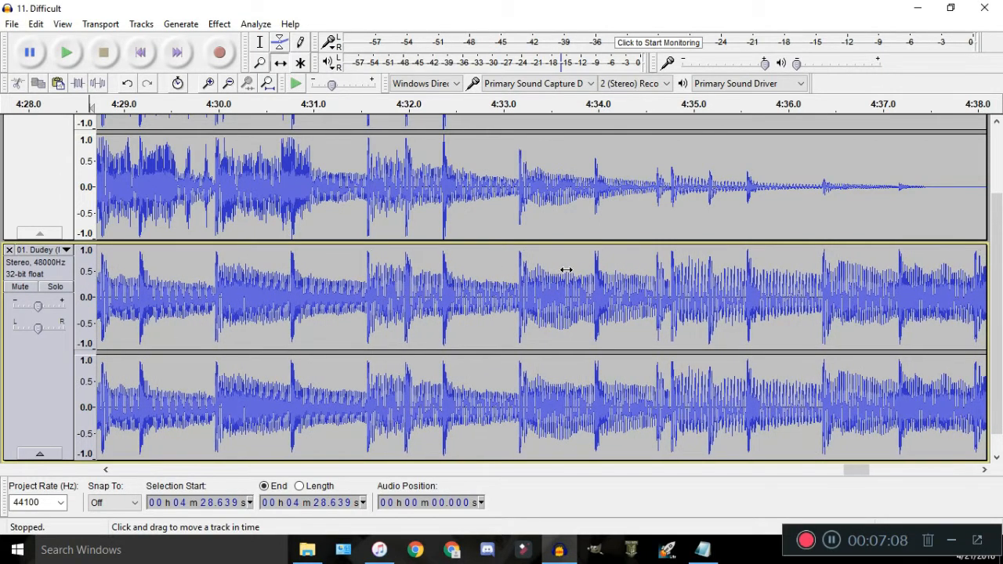
Listen to the overlap of Difficult and Dudey from about 4:33 to check that the beats match
{"action": "scroll", "coordinate": [567, 270], "scroll_direction": "down", "scroll_amount": 1, "text": "ctrl"}
{"action": "left_click", "coordinate": [535, 110]}
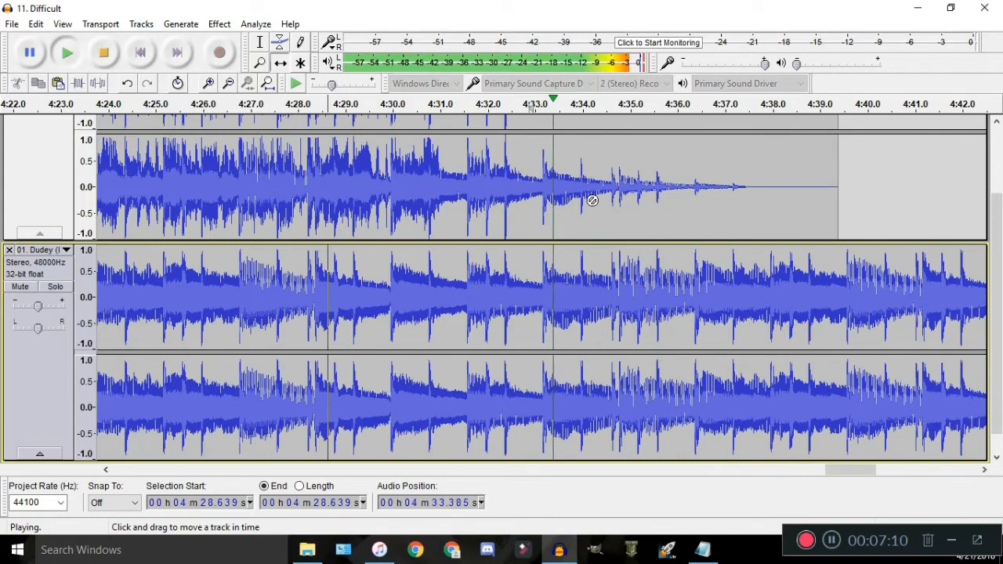
{"action": "left_click", "coordinate": [259, 41]}
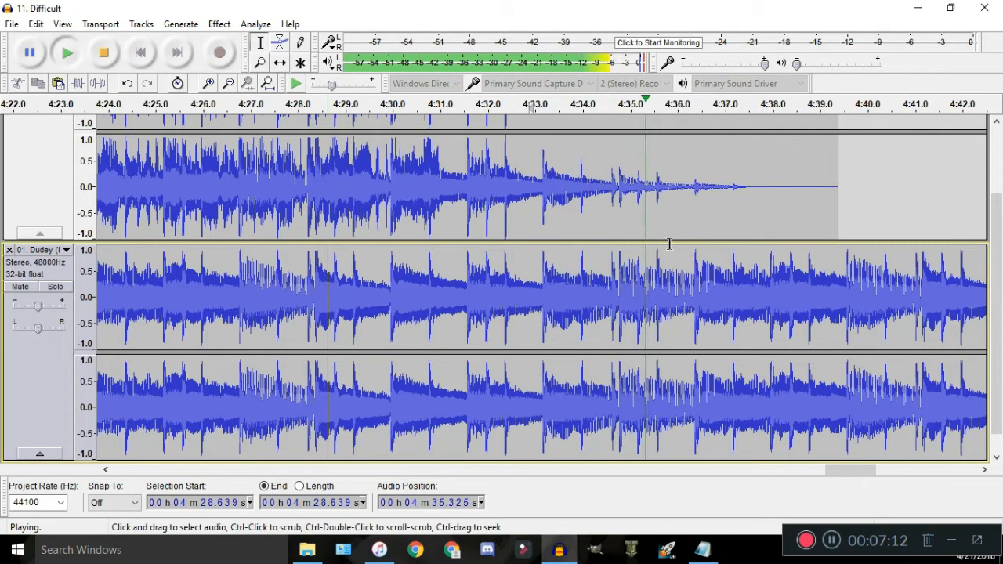
{"action": "scroll", "coordinate": [657, 245], "scroll_direction": "up", "scroll_amount": 2}
{"action": "scroll", "coordinate": [656, 246], "scroll_direction": "down", "scroll_amount": 1}
{"action": "scroll", "coordinate": [657, 245], "scroll_direction": "down", "scroll_amount": 1, "text": "ctrl"}
{"action": "key", "text": "space"}
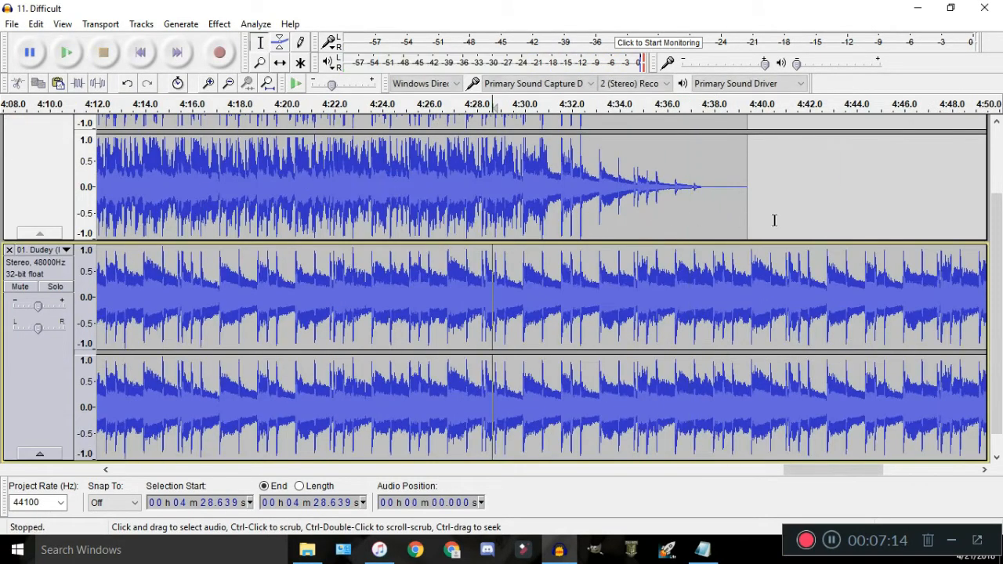
Delete the ending of the Difficult track from 4:31.013 to past its end
{"action": "scroll", "coordinate": [768, 232], "scroll_direction": "up", "scroll_amount": 1}
{"action": "scroll", "coordinate": [743, 230], "scroll_direction": "up", "scroll_amount": 1, "text": "ctrl"}
{"action": "scroll", "coordinate": [716, 215], "scroll_direction": "up", "scroll_amount": 1}
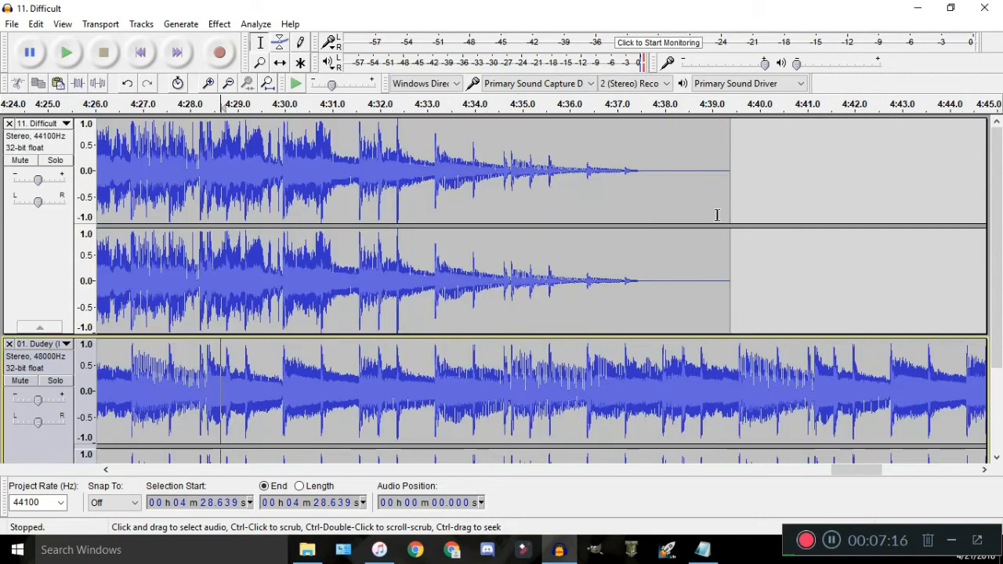
{"action": "left_click_drag", "start_coordinate": [780, 228], "coordinate": [332, 207]}
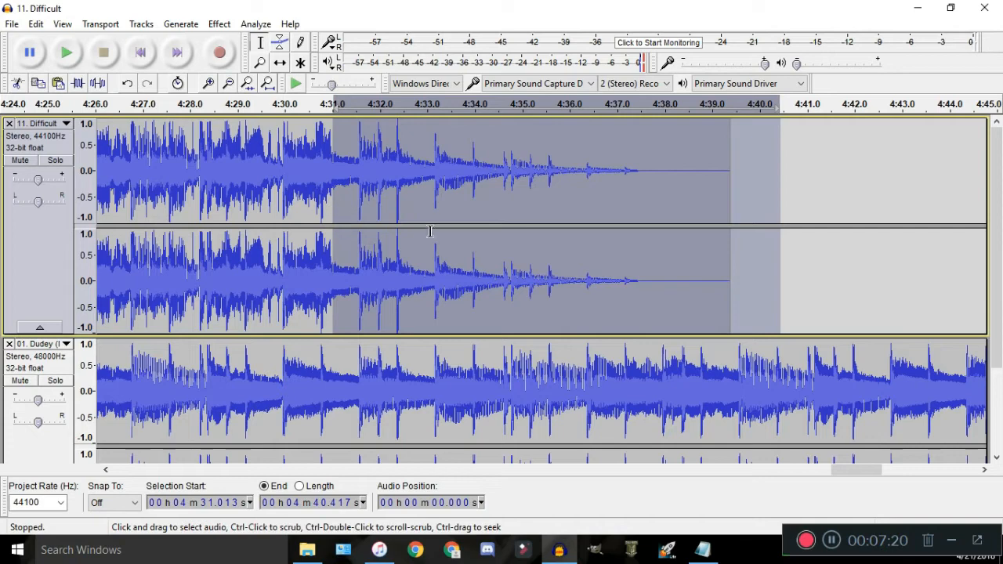
{"action": "key", "text": "Delete"}
Fine-tune the Dudey clip's time position at sample level so its waveform matches Difficult near 4:30.77
{"action": "scroll", "coordinate": [307, 344], "scroll_direction": "down", "scroll_amount": 3}
{"action": "scroll", "coordinate": [331, 262], "scroll_direction": "up", "scroll_amount": 7, "text": "ctrl"}
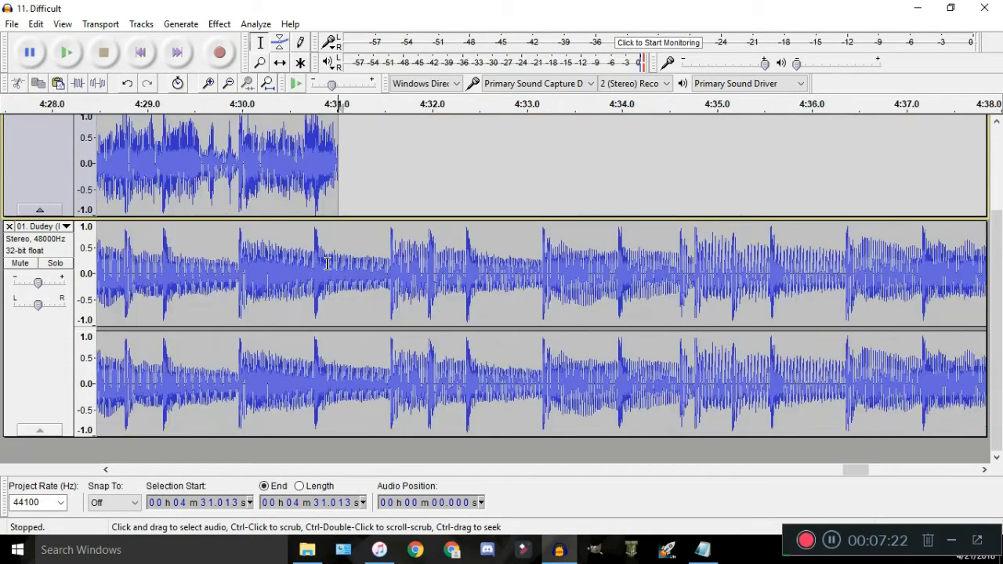
{"action": "scroll", "coordinate": [361, 234], "scroll_direction": "up", "scroll_amount": 4, "text": "ctrl"}
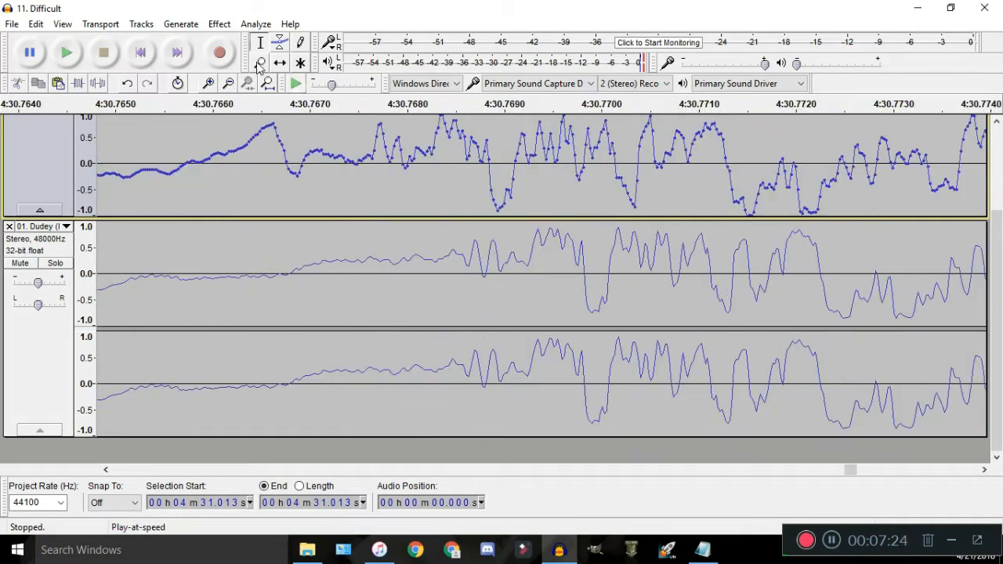
{"action": "left_click_drag", "start_coordinate": [566, 276], "coordinate": [459, 295]}
{"action": "scroll", "coordinate": [492, 284], "scroll_direction": "up", "scroll_amount": 2, "text": "ctrl"}
{"action": "left_click_drag", "start_coordinate": [589, 282], "coordinate": [618, 276]}
{"action": "scroll", "coordinate": [589, 280], "scroll_direction": "down", "scroll_amount": 11, "text": "ctrl"}
Replace the Dudey track from 0 to 4:31.013, where Difficult is cut off, with generated silence
{"action": "key", "text": "F1"}
{"action": "left_click_drag", "start_coordinate": [555, 246], "coordinate": [7, 273]}
{"action": "scroll", "coordinate": [235, 305], "scroll_direction": "down", "scroll_amount": 3, "text": "ctrl"}
{"action": "scroll", "coordinate": [8, 272], "scroll_direction": "down", "scroll_amount": 1, "text": "ctrl"}
{"action": "scroll", "coordinate": [539, 252], "scroll_direction": "up", "scroll_amount": 4, "text": "ctrl"}
{"action": "left_click_drag", "start_coordinate": [404, 253], "coordinate": [515, 264]}
{"action": "scroll", "coordinate": [340, 264], "scroll_direction": "down", "scroll_amount": 4, "text": "ctrl"}
{"action": "scroll", "coordinate": [192, 269], "scroll_direction": "down", "scroll_amount": 3, "text": "ctrl"}
{"action": "left_click_drag", "start_coordinate": [183, 270], "coordinate": [4, 251]}
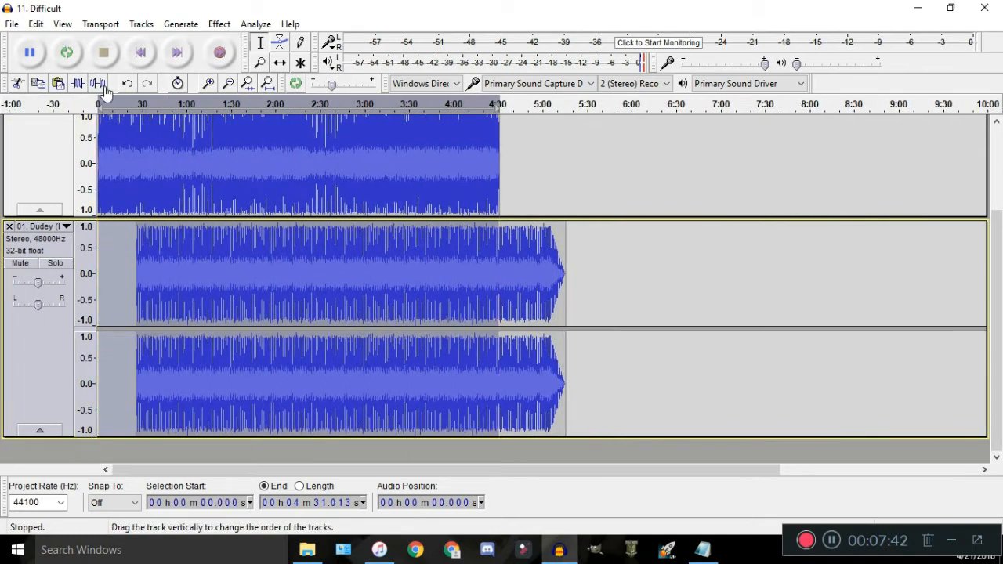
{"action": "left_click", "coordinate": [181, 23]}
{"action": "left_click", "coordinate": [205, 110]}
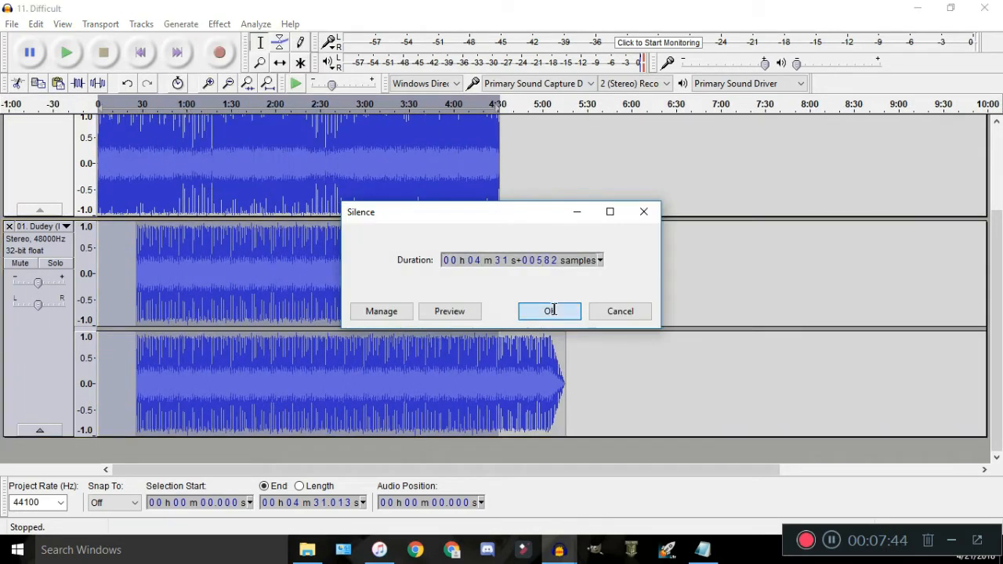
{"action": "key", "text": "Return"}
Listen to the transition from Difficult to Dudey from about 4:30.5
{"action": "scroll", "coordinate": [323, 142], "scroll_direction": "up", "scroll_amount": 6, "text": "ctrl"}
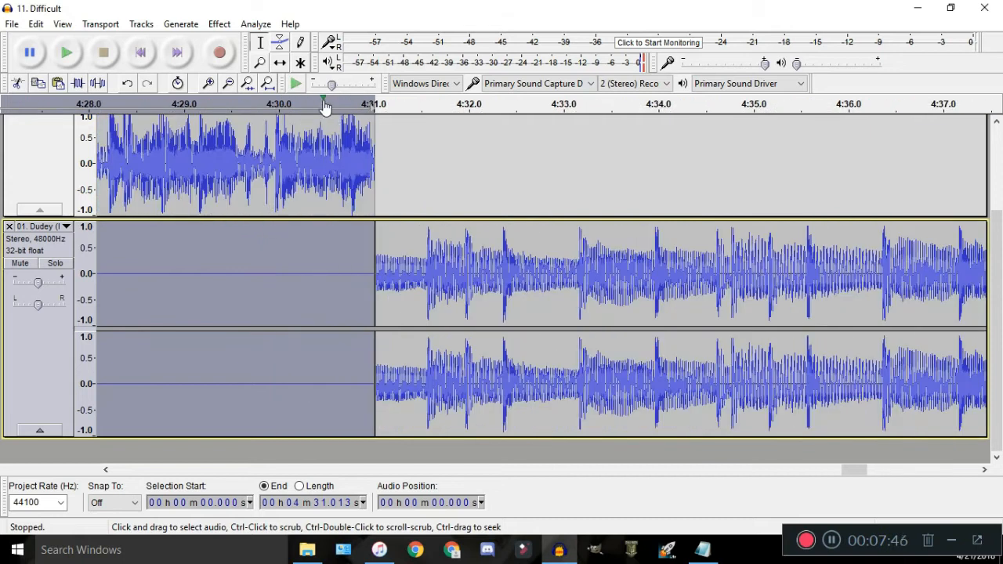
{"action": "left_click", "coordinate": [325, 103]}
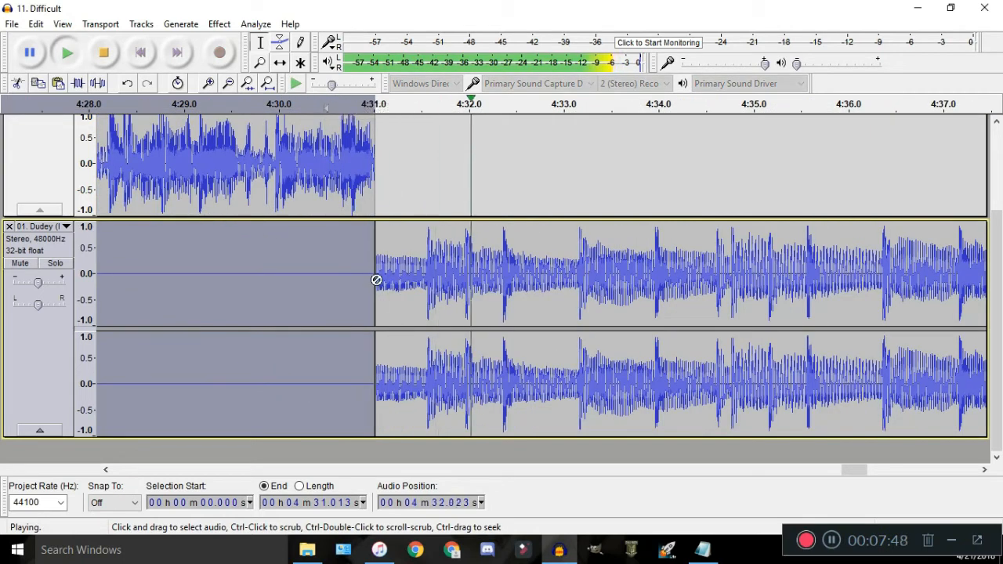
{"action": "key", "text": "space"}
Undo the silencing and replace the Dudey track from 0 to 4:31.008 with silence, ending just before Difficult's cut
{"action": "scroll", "coordinate": [376, 280], "scroll_direction": "up", "scroll_amount": 4}
{"action": "left_click_drag", "start_coordinate": [384, 282], "coordinate": [412, 286]}
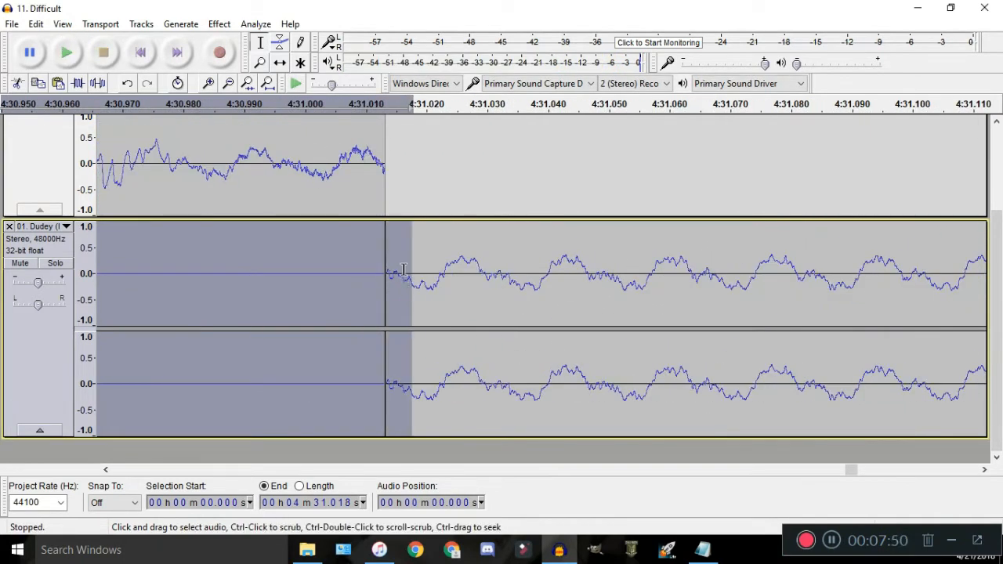
{"action": "scroll", "coordinate": [402, 270], "scroll_direction": "up", "scroll_amount": 2}
{"action": "left_click_drag", "start_coordinate": [329, 270], "coordinate": [193, 260]}
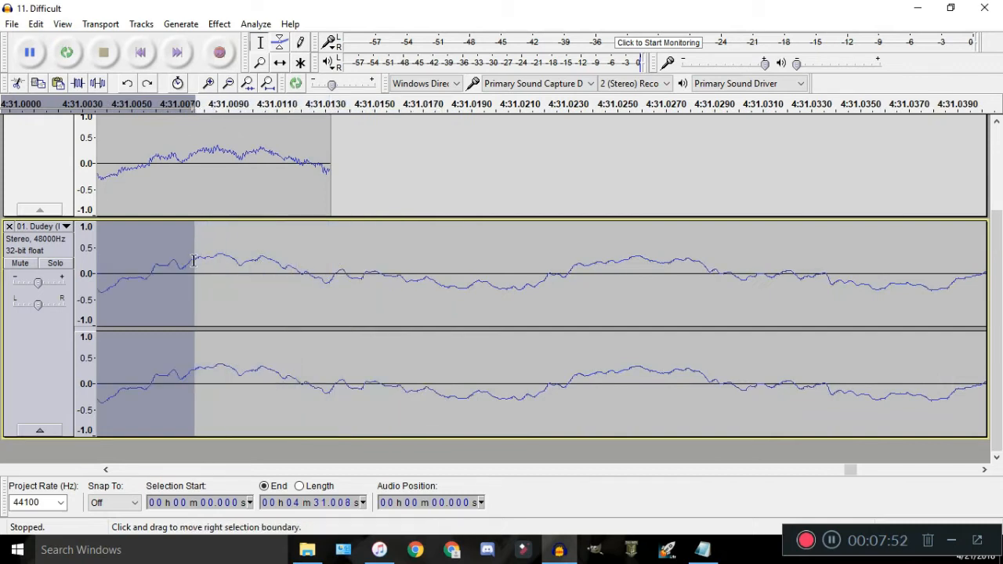
{"action": "left_click", "coordinate": [180, 24]}
{"action": "left_click", "coordinate": [221, 110]}
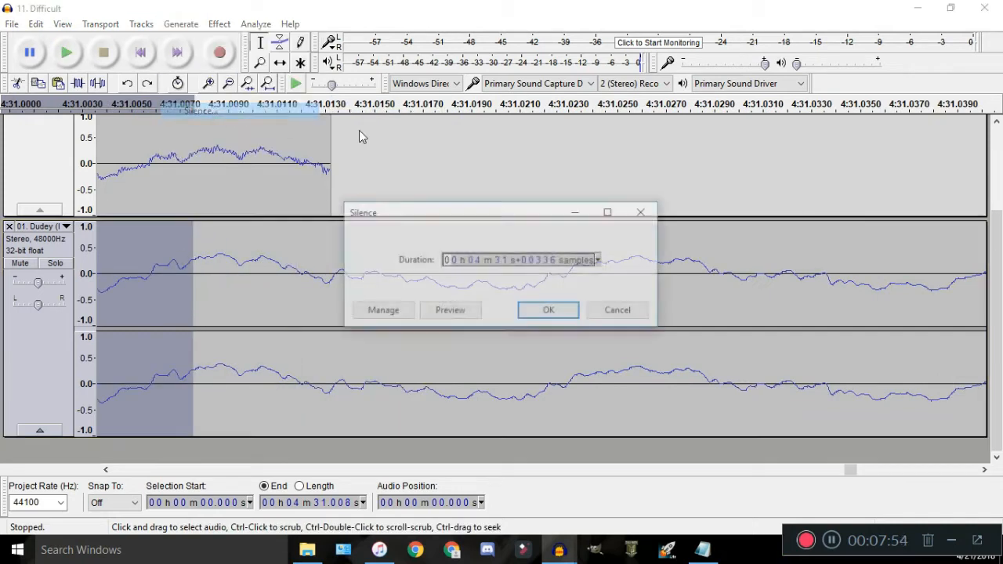
{"action": "left_click", "coordinate": [563, 310]}
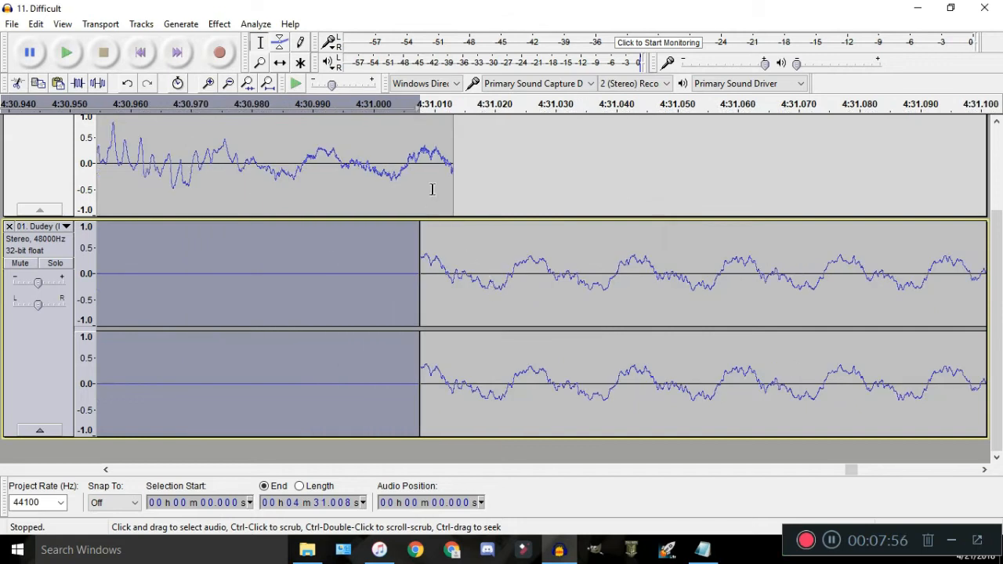
Apply Fade Out to the very end of Difficult from 4:31.008 to 4:31.015
{"action": "left_click_drag", "start_coordinate": [463, 180], "coordinate": [420, 182]}
{"action": "scroll", "coordinate": [417, 182], "scroll_direction": "up", "scroll_amount": 3}
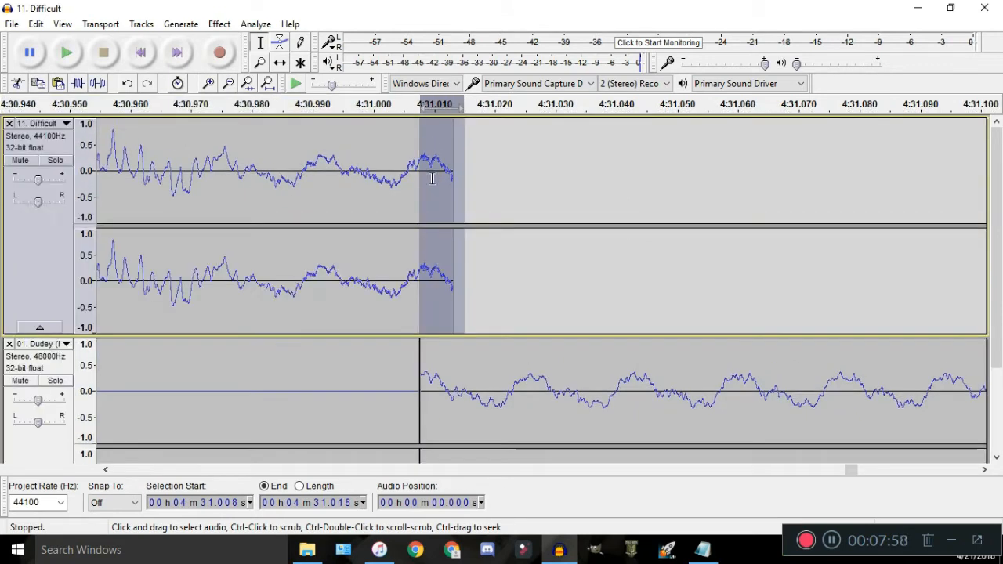
{"action": "left_click", "coordinate": [219, 24]}
{"action": "left_click", "coordinate": [300, 244]}
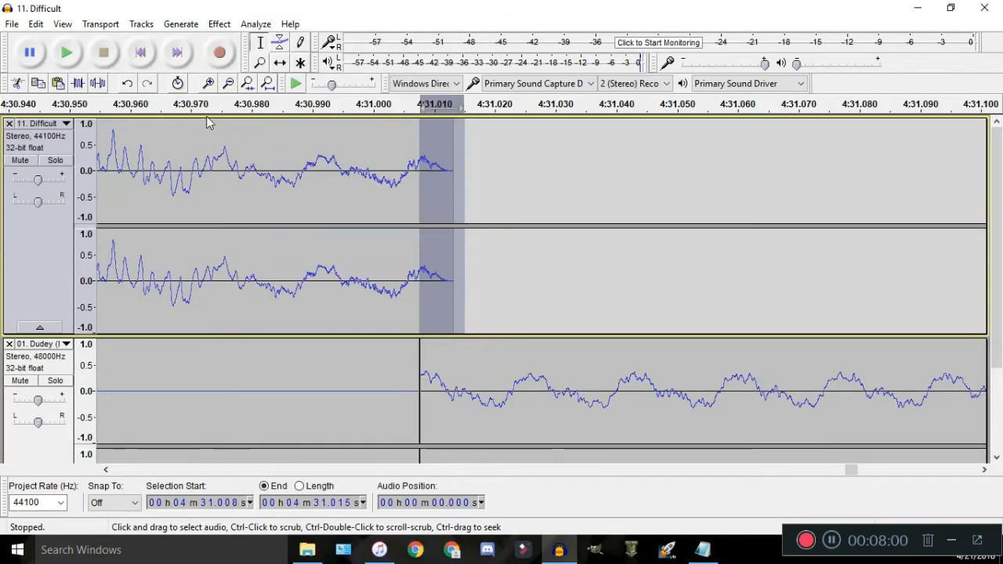
Play the joint between Difficult and Dudey around 4:31 to check how the transition sounds
{"action": "key", "text": "space"}
{"action": "scroll", "coordinate": [444, 212], "scroll_direction": "down", "scroll_amount": 8}
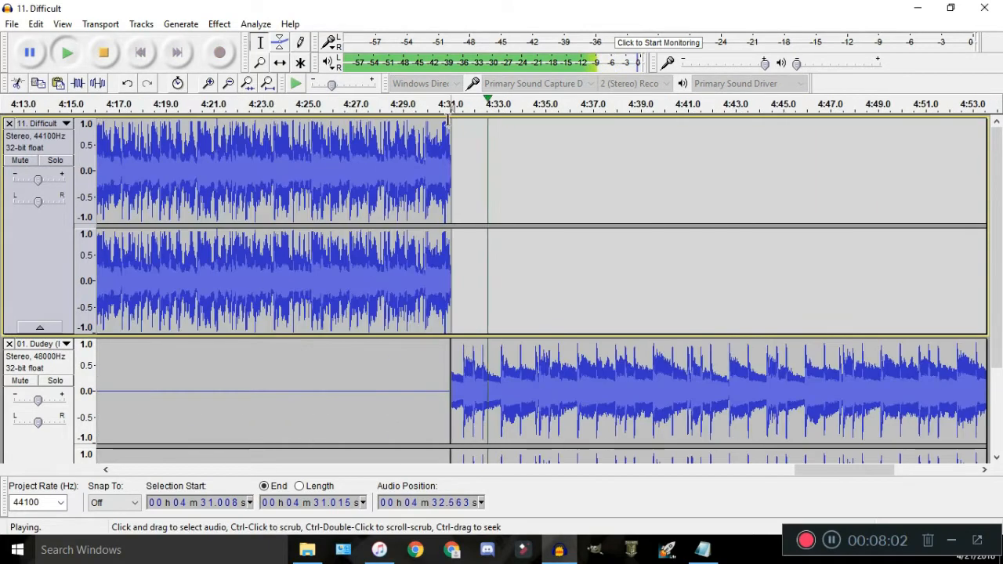
{"action": "scroll", "coordinate": [450, 274], "scroll_direction": "up", "scroll_amount": 2}
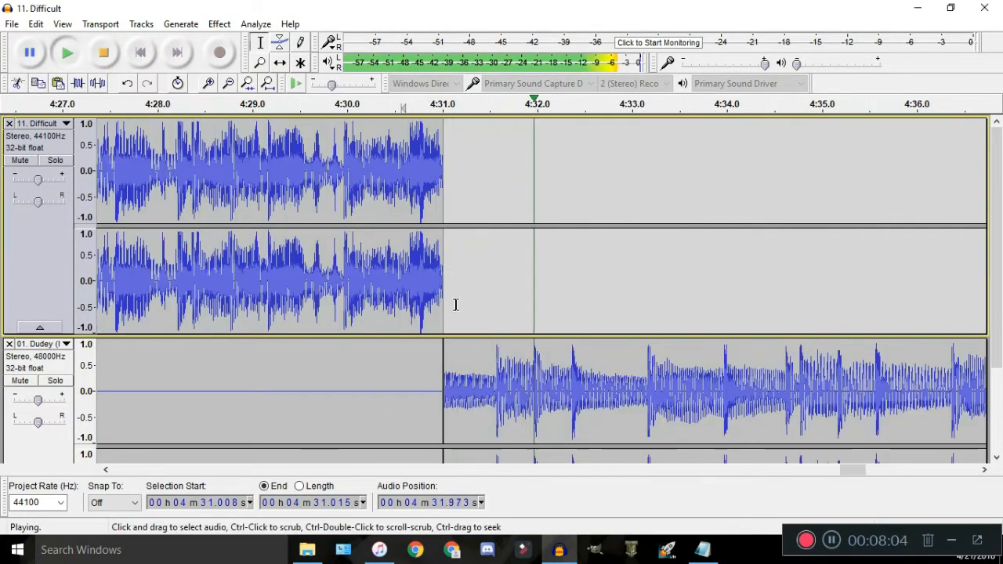
{"action": "key", "text": "space"}
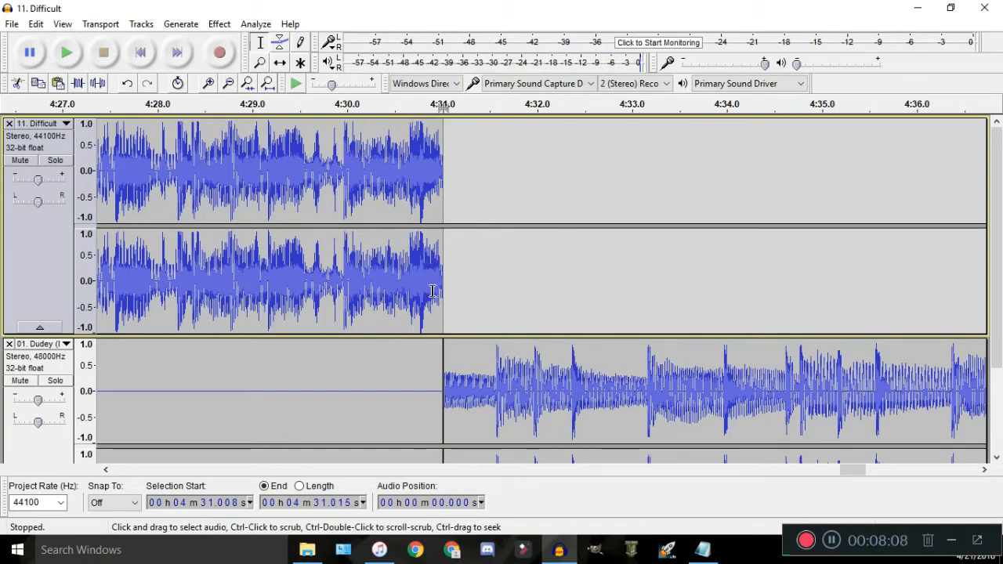
Undo the fade on Difficult and shift its clip slightly later so it ends at about 4:31.067, overlapping Dudey's start
{"action": "scroll", "coordinate": [450, 354], "scroll_direction": "up", "scroll_amount": 3}
{"action": "scroll", "coordinate": [405, 311], "scroll_direction": "up", "scroll_amount": 3}
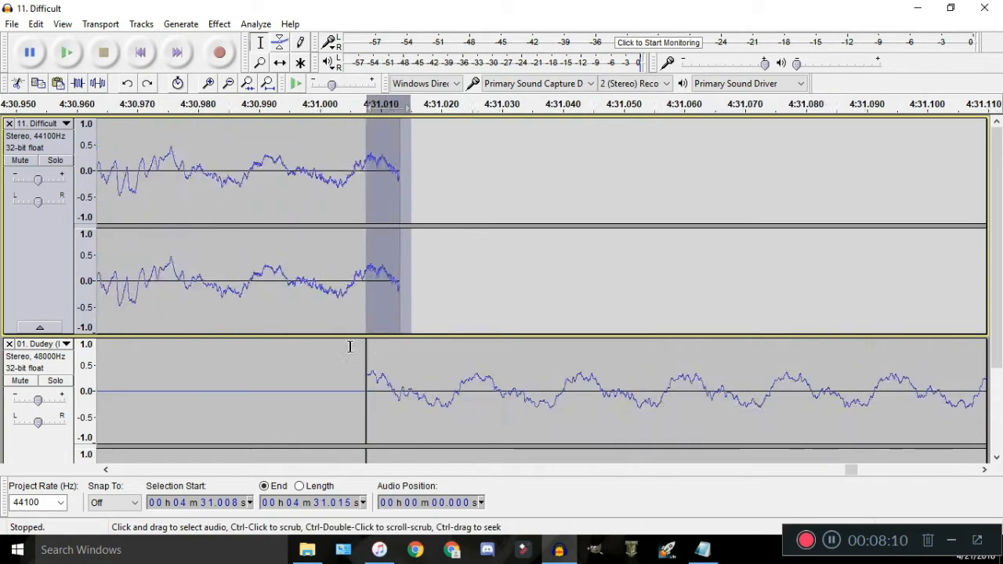
{"action": "scroll", "coordinate": [350, 346], "scroll_direction": "up", "scroll_amount": 1}
{"action": "left_click", "coordinate": [344, 383]}
{"action": "left_click", "coordinate": [280, 62]}
{"action": "scroll", "coordinate": [382, 313], "scroll_direction": "down", "scroll_amount": 1}
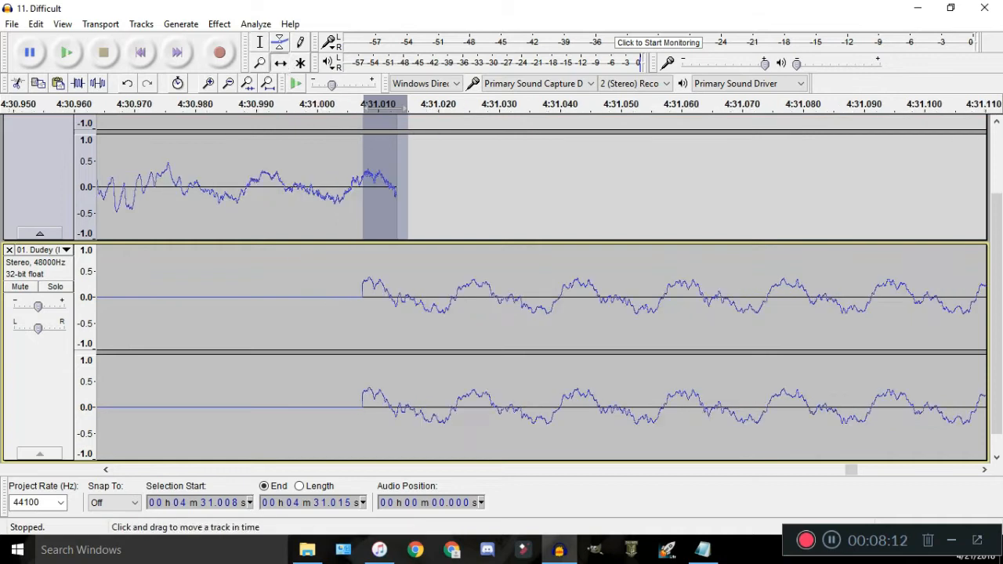
{"action": "scroll", "coordinate": [397, 202], "scroll_direction": "down", "scroll_amount": 1}
{"action": "left_click_drag", "start_coordinate": [366, 202], "coordinate": [547, 198]}
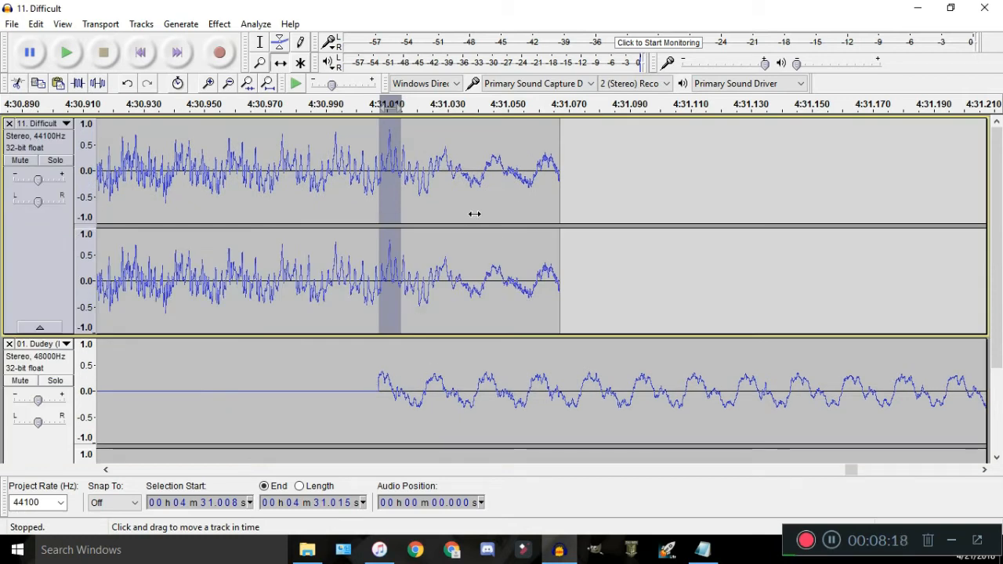
{"action": "scroll", "coordinate": [522, 321], "scroll_direction": "down", "scroll_amount": 1}
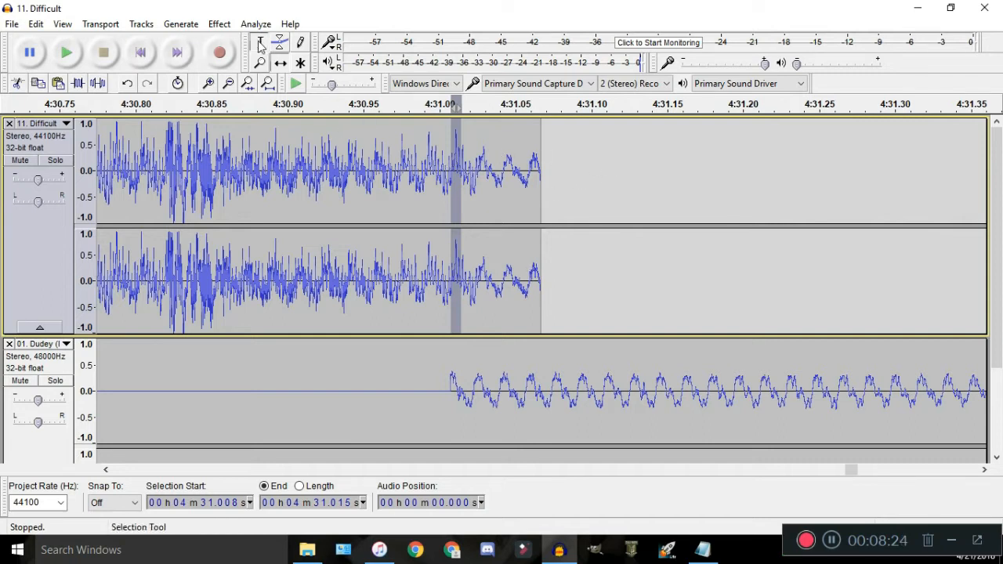
{"action": "left_click", "coordinate": [558, 174]}
Delete the end of the Dudey track from 4:53.341 onward, including its original fade-out
{"action": "scroll", "coordinate": [481, 215], "scroll_direction": "down", "scroll_amount": 2}
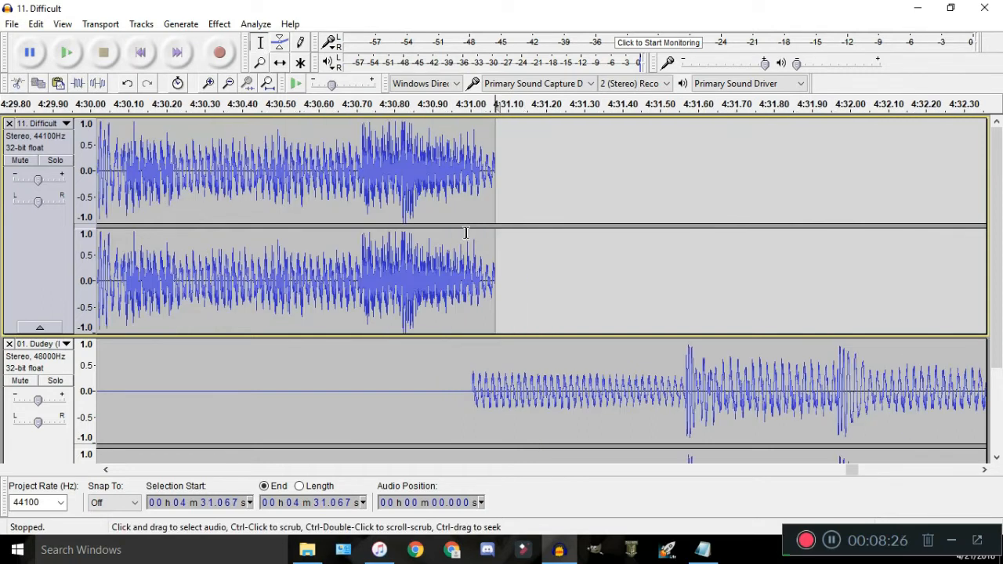
{"action": "scroll", "coordinate": [465, 233], "scroll_direction": "down", "scroll_amount": 7}
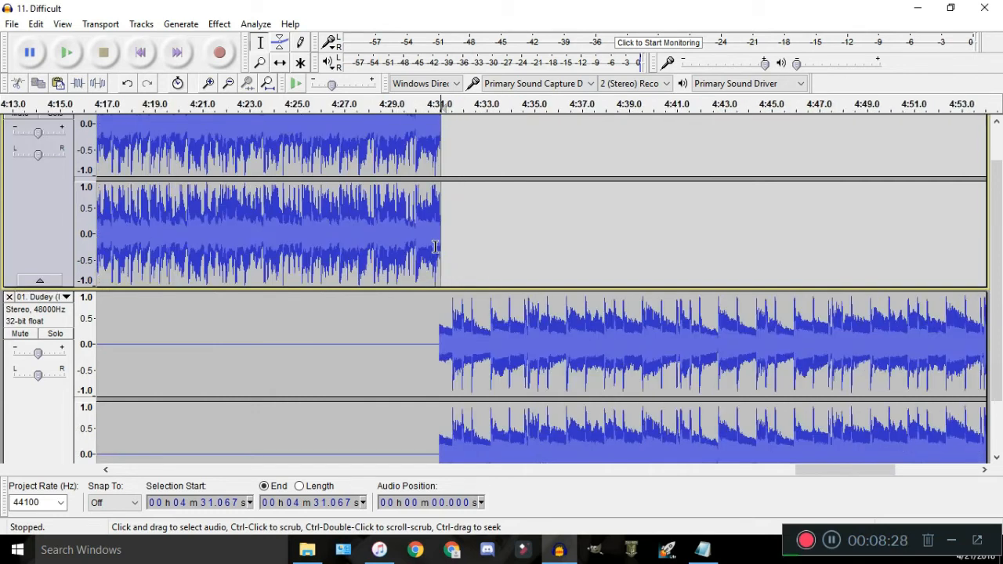
{"action": "scroll", "coordinate": [429, 274], "scroll_direction": "down", "scroll_amount": 2}
{"action": "left_click_drag", "start_coordinate": [742, 282], "coordinate": [552, 306]}
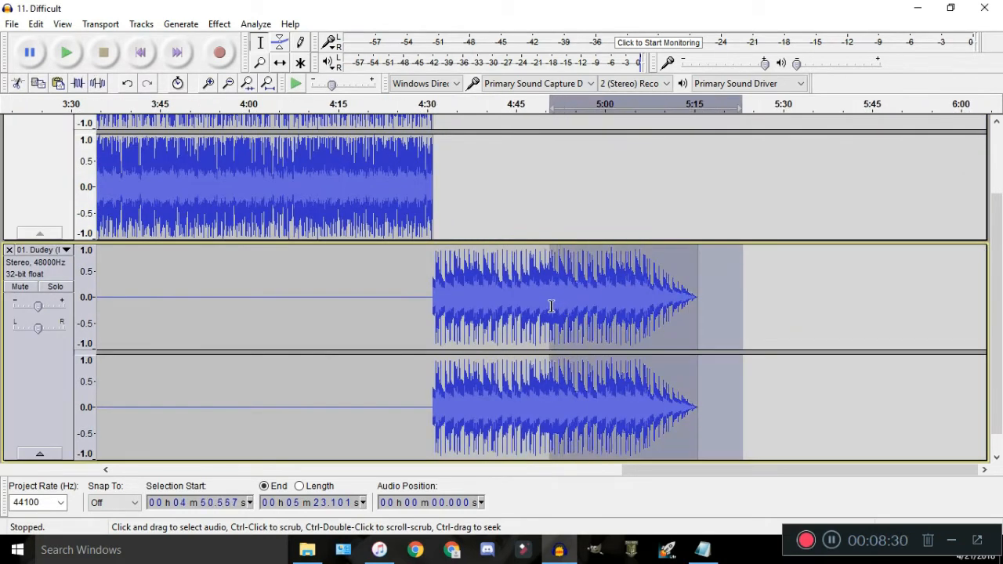
{"action": "scroll", "coordinate": [574, 312], "scroll_direction": "up", "scroll_amount": 1}
{"action": "left_click", "coordinate": [575, 312], "text": "shift"}
{"action": "key", "text": "Delete"}
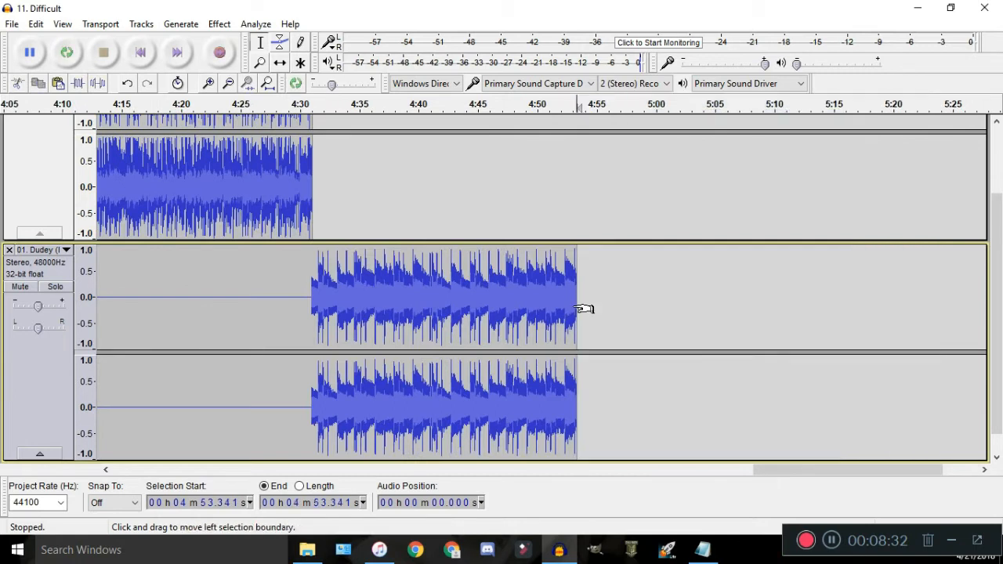
Apply Fade Out to the Dudey track from 4:38.864 to its end at 4:53.341
{"action": "left_click_drag", "start_coordinate": [546, 303], "coordinate": [405, 305]}
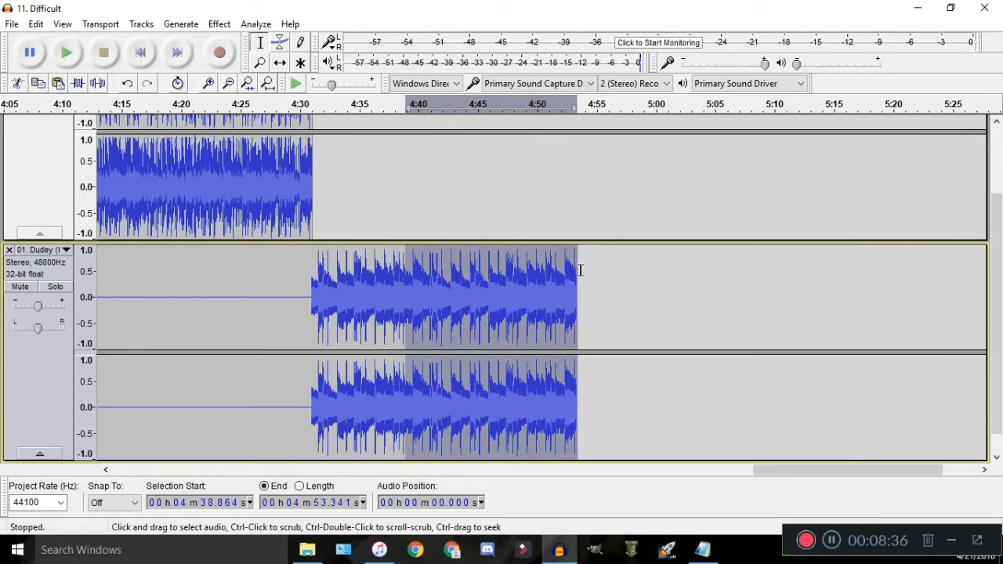
{"action": "left_click", "coordinate": [219, 23]}
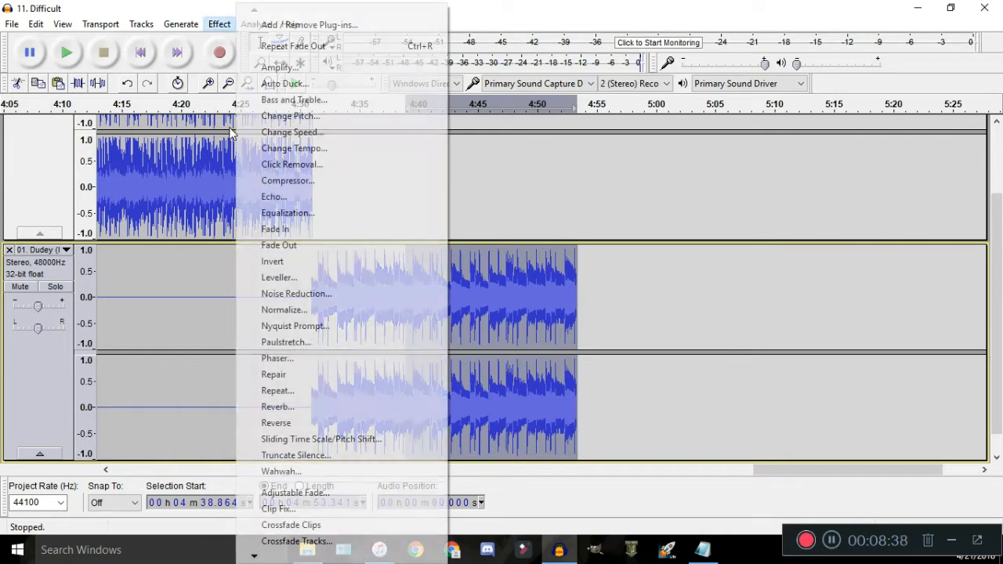
{"action": "left_click", "coordinate": [281, 245]}
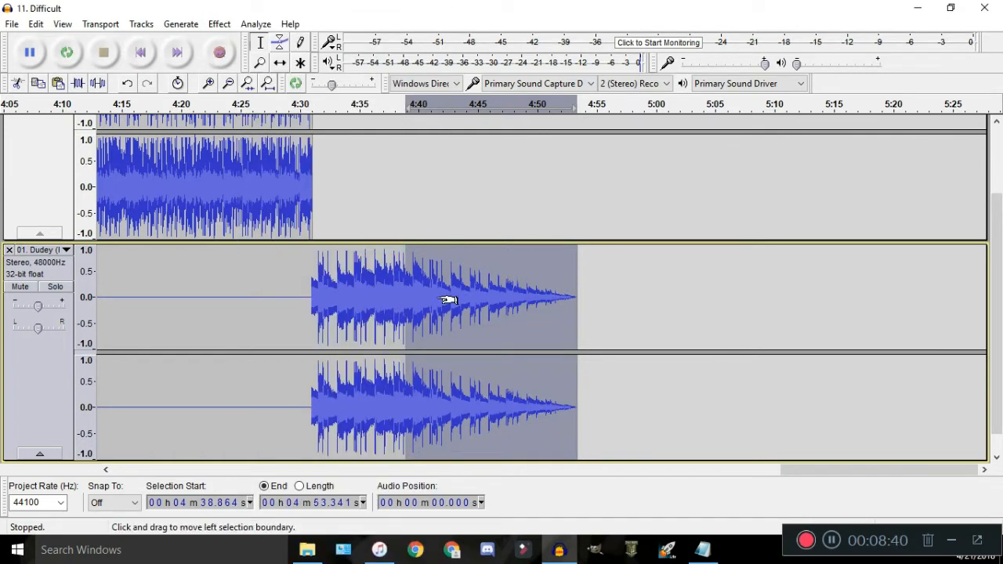
Apply a second Fade Out to the Dudey track from 4:45.422 to 4:53.341 and play its end from 4:51.547
{"action": "left_click_drag", "start_coordinate": [409, 314], "coordinate": [482, 315]}
{"action": "left_click", "coordinate": [219, 24]}
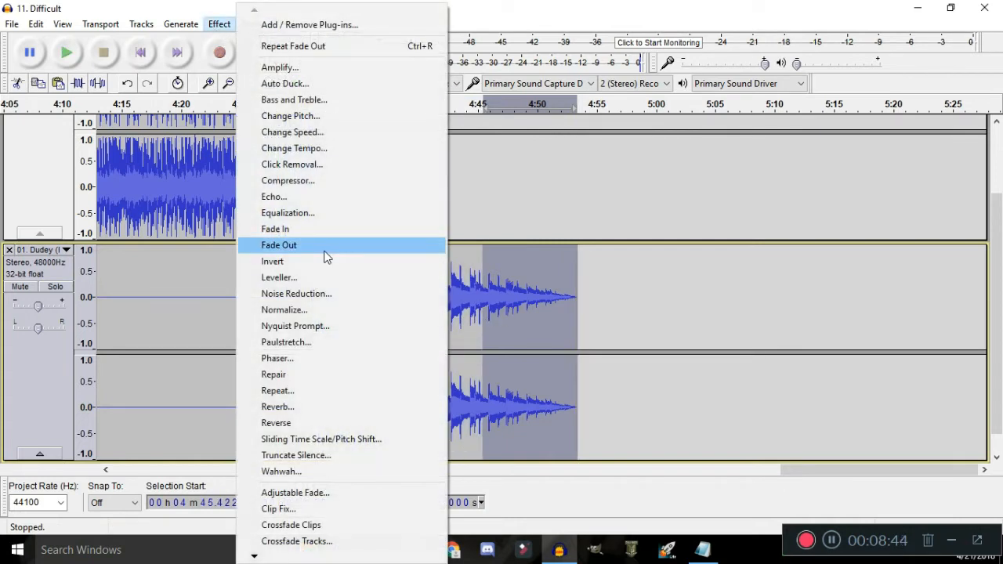
{"action": "left_click", "coordinate": [325, 245]}
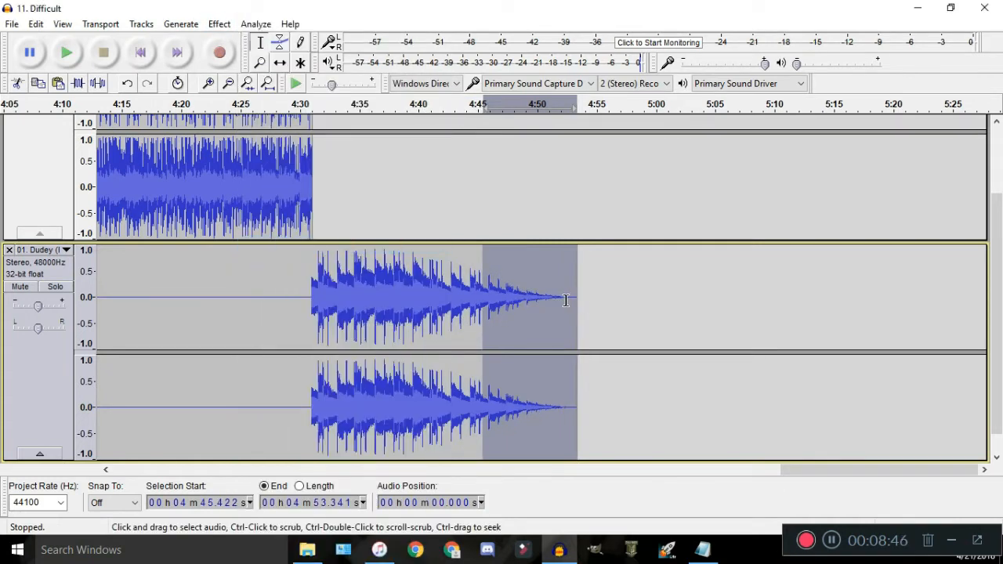
{"action": "left_click", "coordinate": [555, 296]}
{"action": "key", "text": "space"}
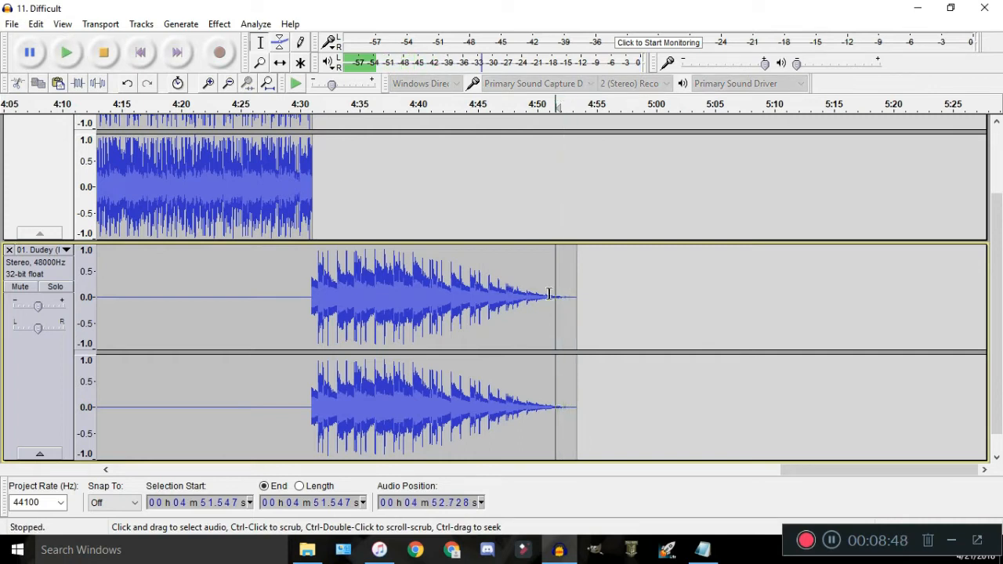
Undo the second Dudey fade and play the track's ending from 4:50.186
{"action": "left_click_drag", "start_coordinate": [578, 298], "coordinate": [482, 302]}
{"action": "left_click", "coordinate": [540, 276]}
{"action": "key", "text": "space"}
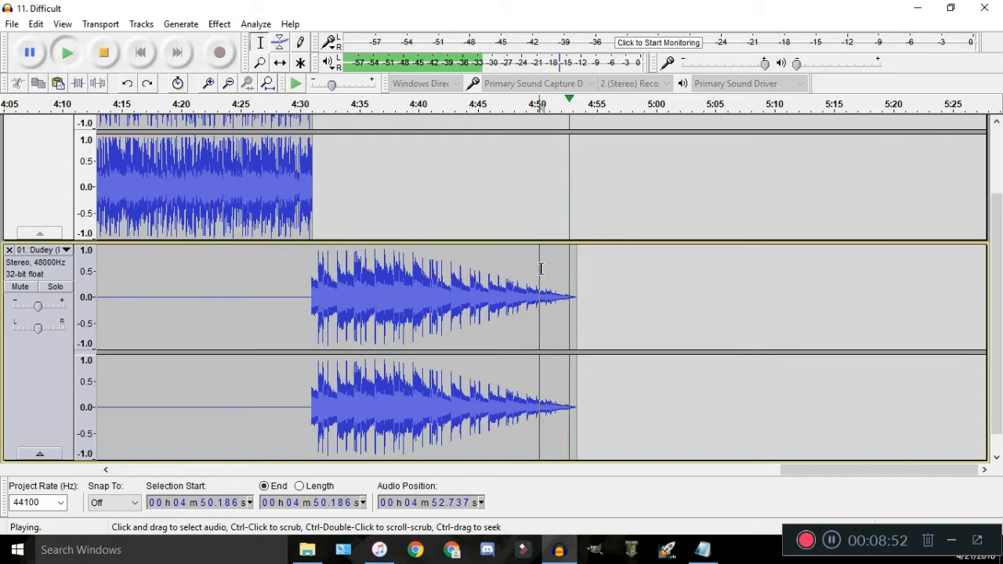
{"action": "scroll", "coordinate": [570, 297], "scroll_direction": "up", "scroll_amount": 1}
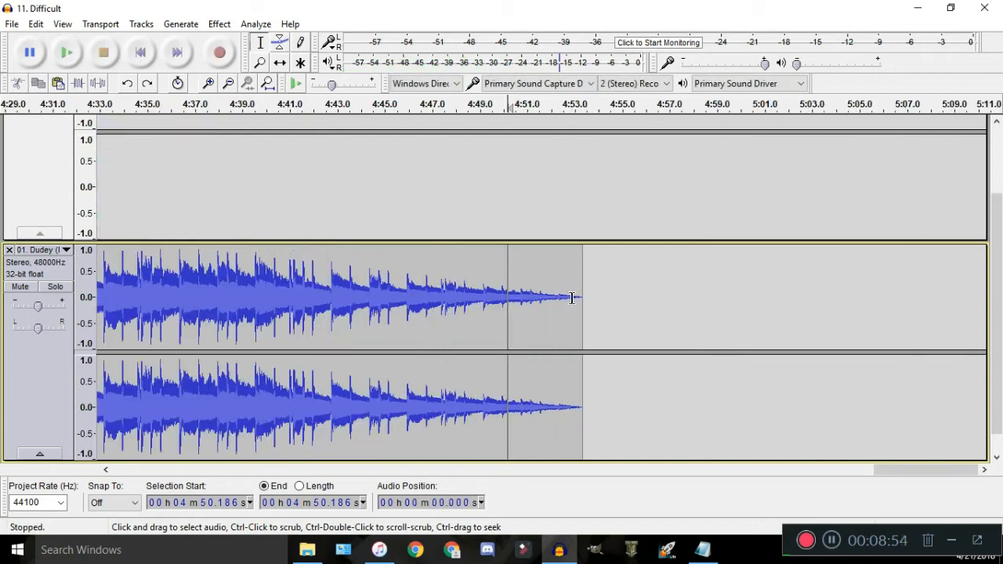
Undo the remaining Dudey fade and apply Fade Out from 4:38.864 past the clip's end to 5:08.097
{"action": "key", "text": "ctrl+z"}
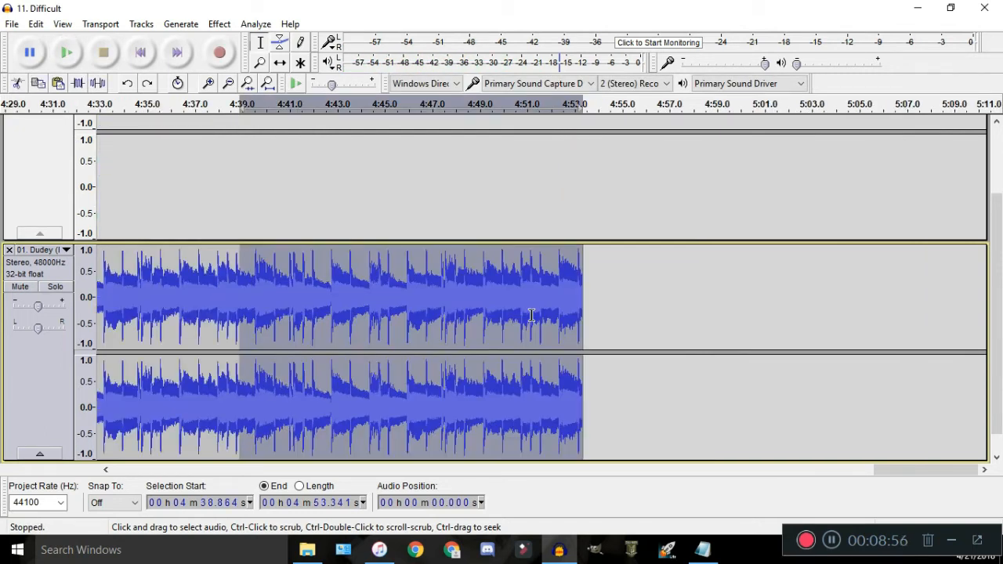
{"action": "left_click_drag", "start_coordinate": [570, 314], "coordinate": [933, 313]}
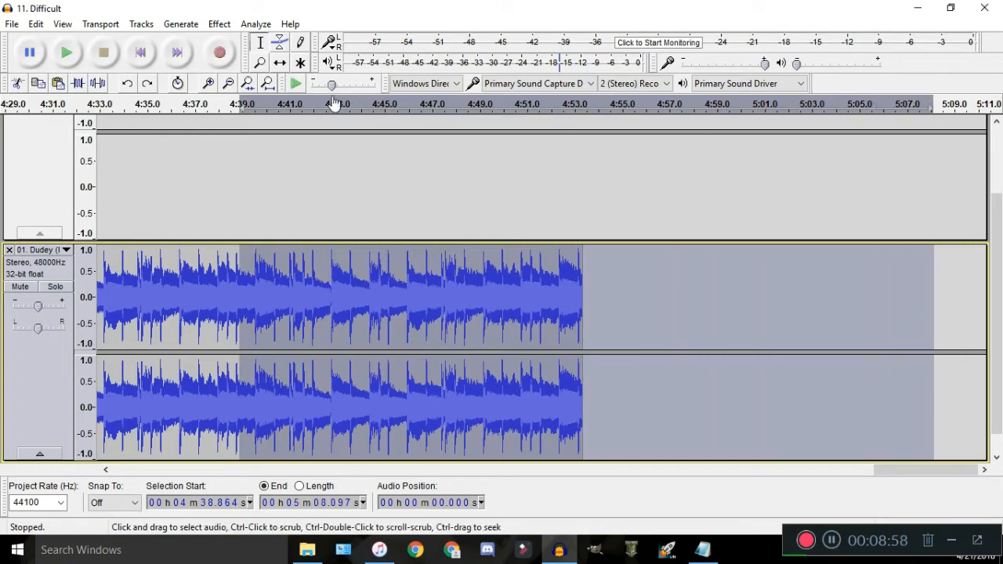
{"action": "left_click", "coordinate": [221, 24]}
{"action": "left_click", "coordinate": [309, 246]}
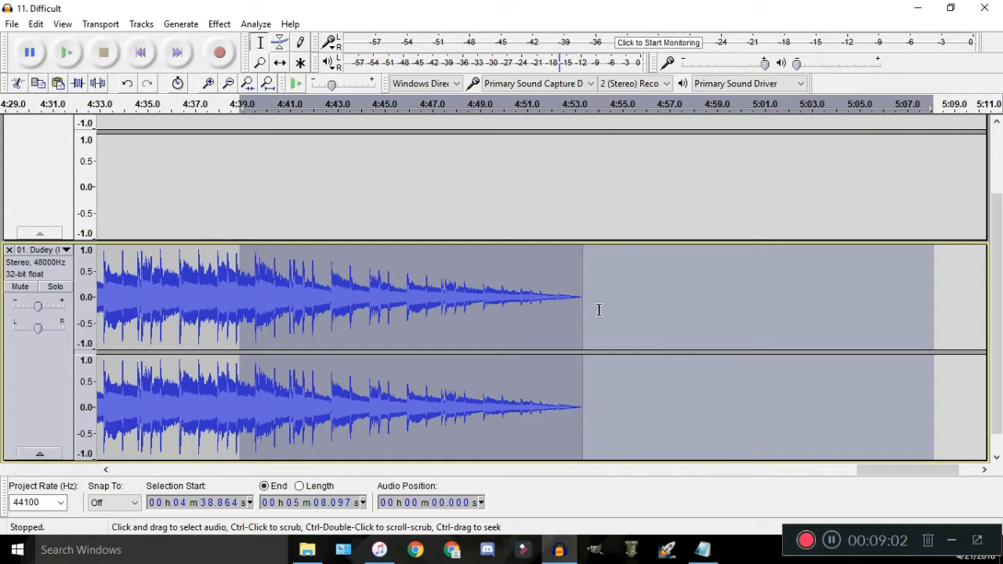
Undo the Fade Out that extends past the end of the Dudey clip
{"action": "mouse_move", "coordinate": [583, 298]}
{"action": "left_mouse_down"}
{"action": "mouse_move", "coordinate": [642, 302]}
{"action": "mouse_move", "coordinate": [582, 300]}
{"action": "left_mouse_up"}
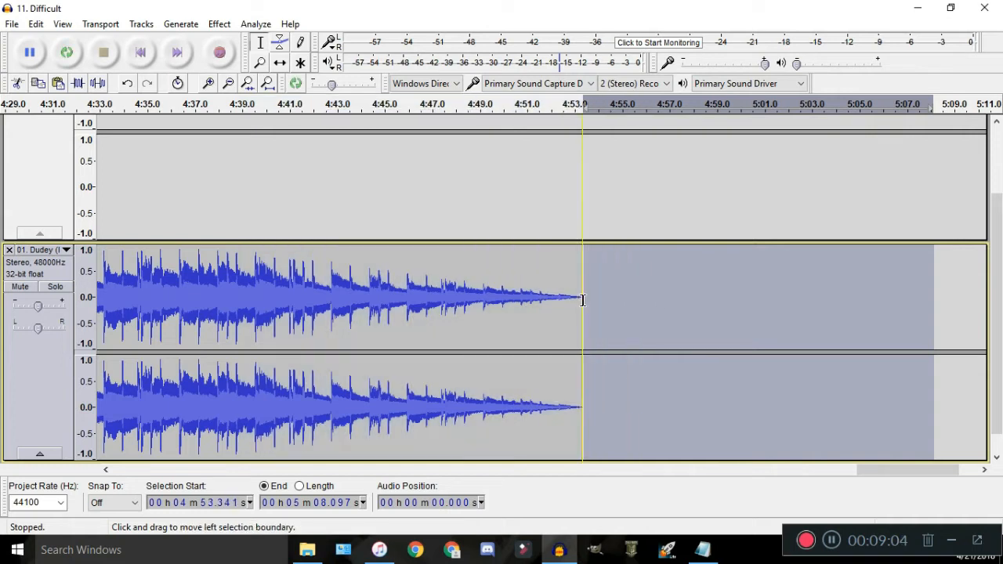
{"action": "left_click", "coordinate": [182, 24]}
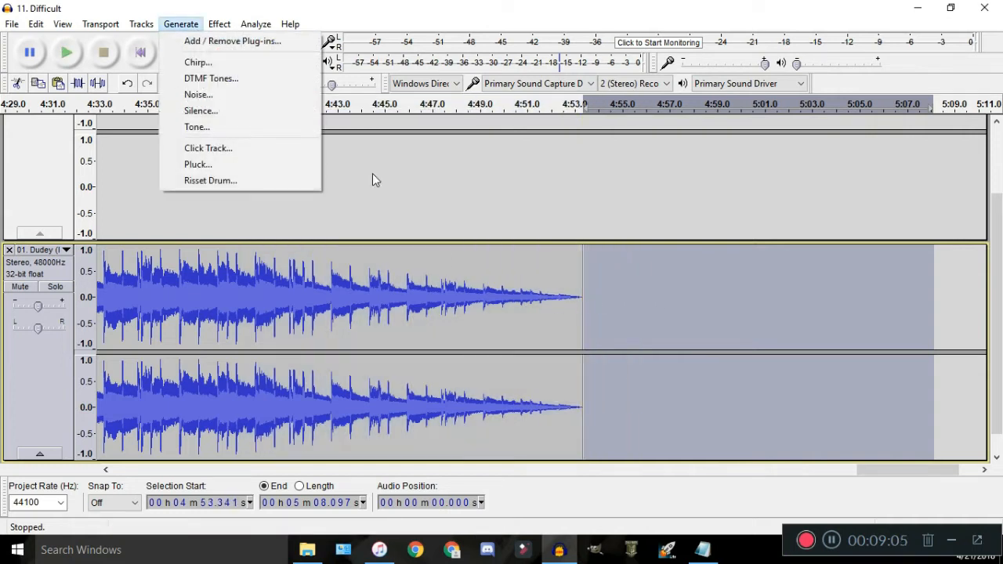
{"action": "left_click", "coordinate": [439, 8]}
{"action": "key", "text": "ctrl+z"}
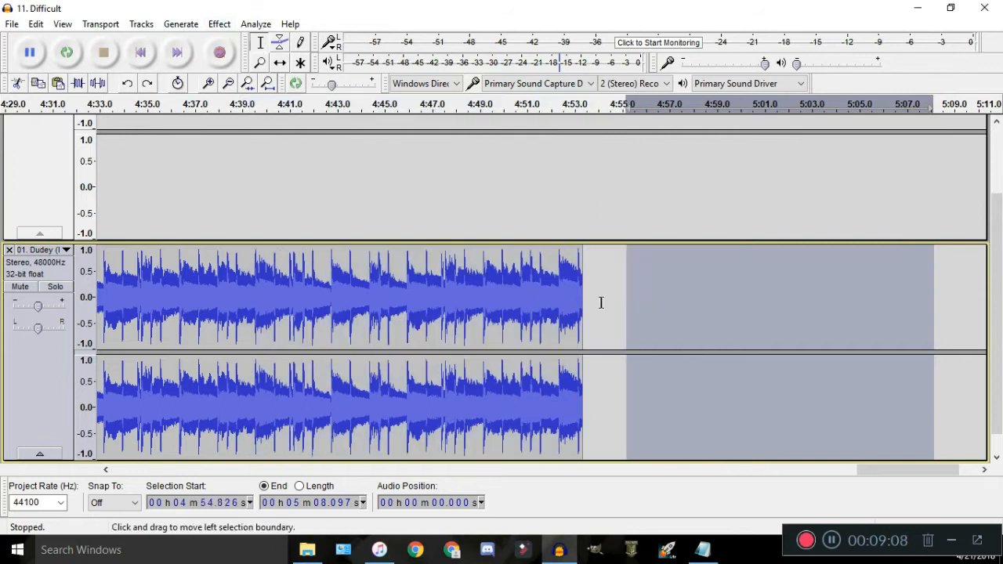
Generate silence on the Dudey track from the audio's end at 4:53.341 to 5:08.097
{"action": "left_click", "coordinate": [181, 25]}
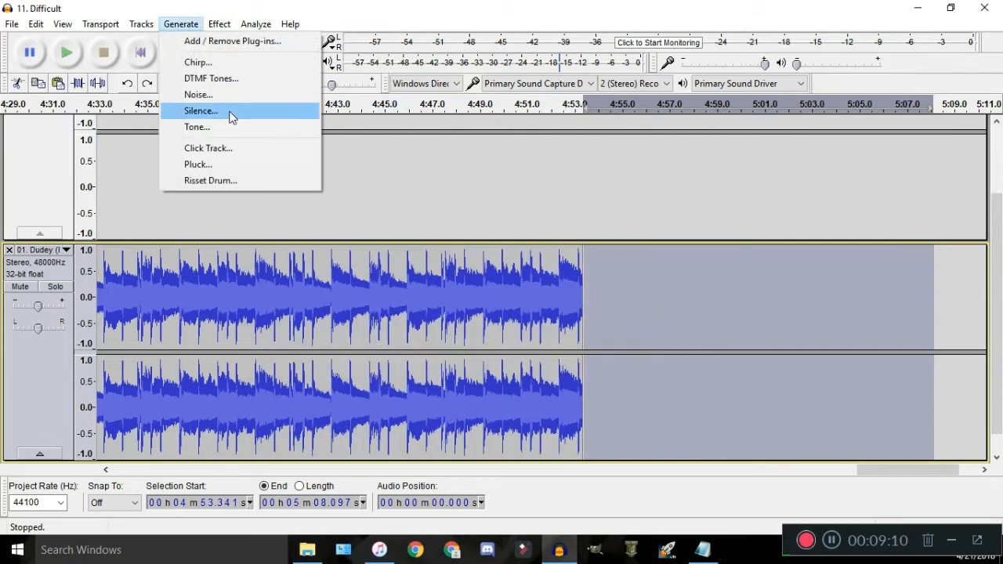
{"action": "left_click", "coordinate": [230, 112]}
{"action": "left_click", "coordinate": [606, 312]}
{"action": "left_click", "coordinate": [181, 24]}
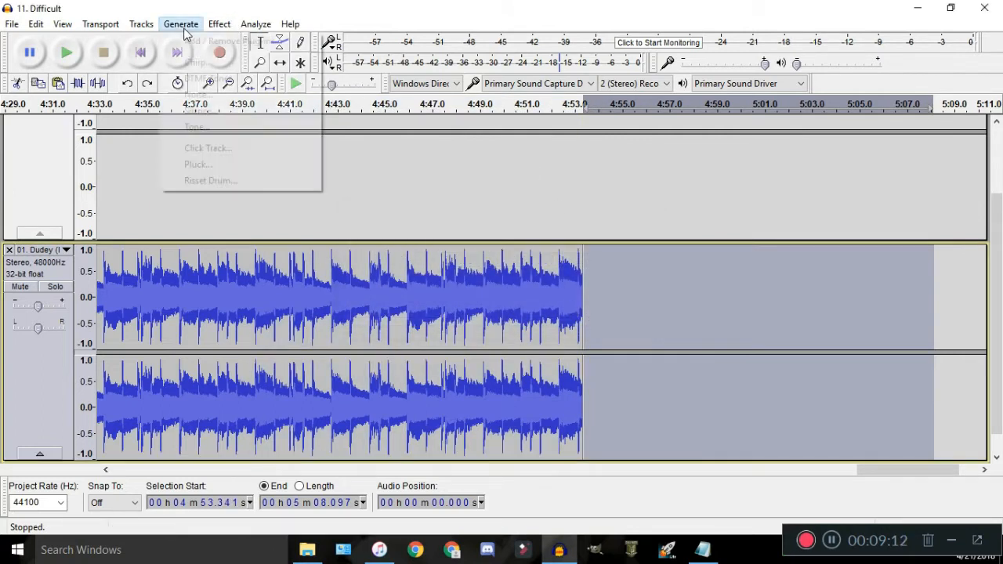
{"action": "left_click", "coordinate": [214, 112]}
{"action": "left_click", "coordinate": [548, 309]}
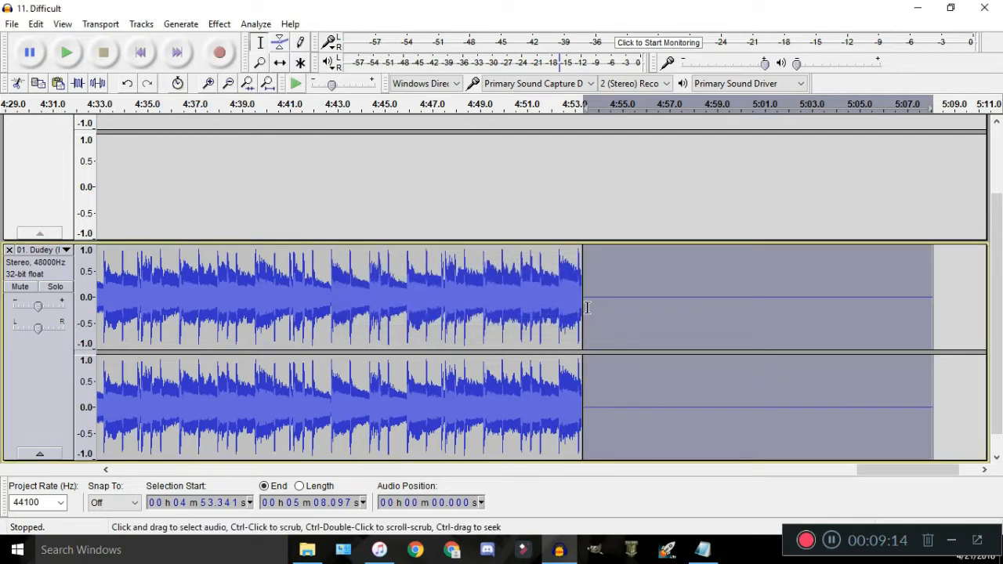
Apply Fade Out to the Dudey track from 4:39.575 through the added silence to 5:08.097
{"action": "left_click_drag", "start_coordinate": [586, 308], "coordinate": [255, 302]}
{"action": "left_click", "coordinate": [219, 25]}
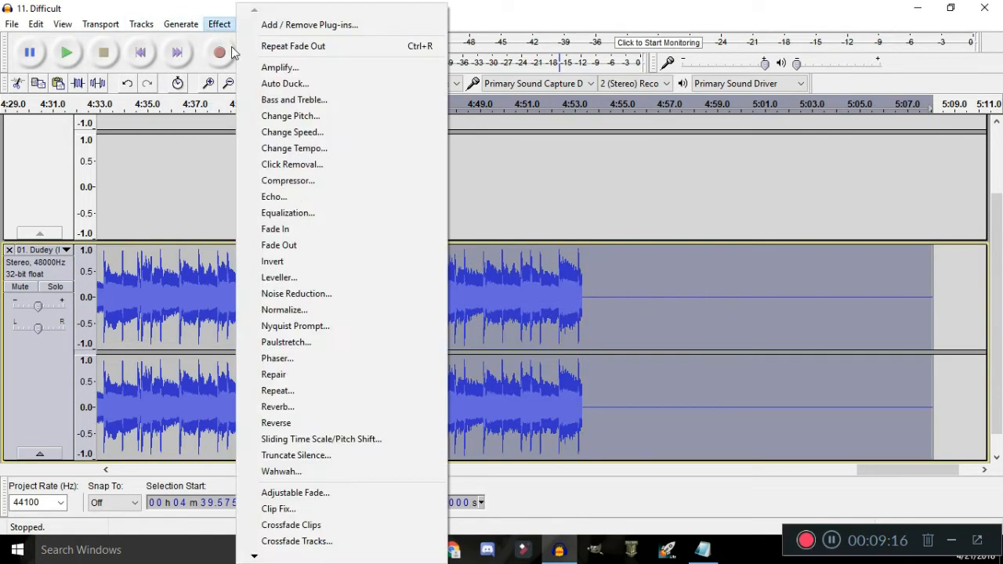
{"action": "left_click", "coordinate": [316, 244]}
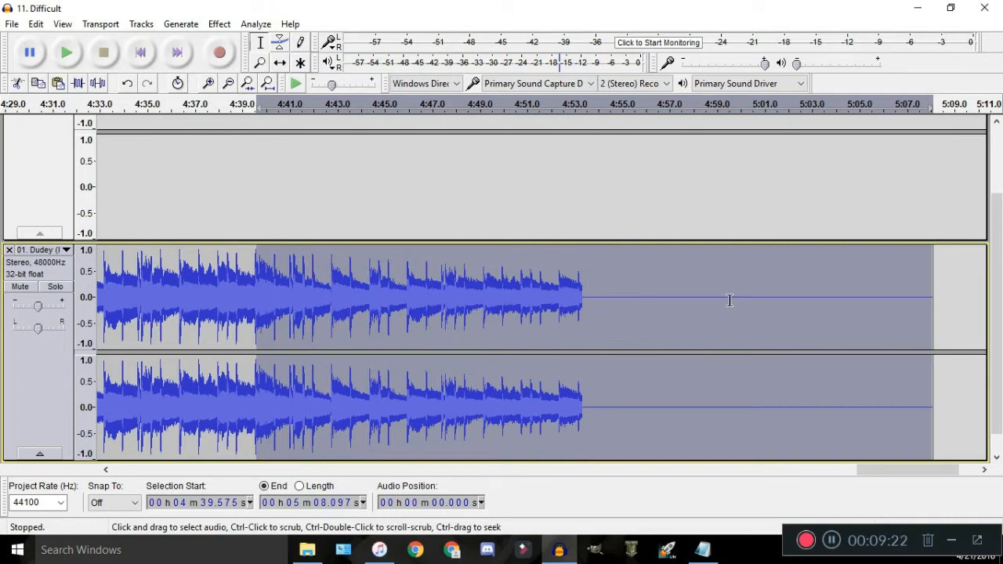
Play the Dudey ending from about 4:50 and examine where the partly faded audio meets the silence
{"action": "left_click", "coordinate": [580, 296]}
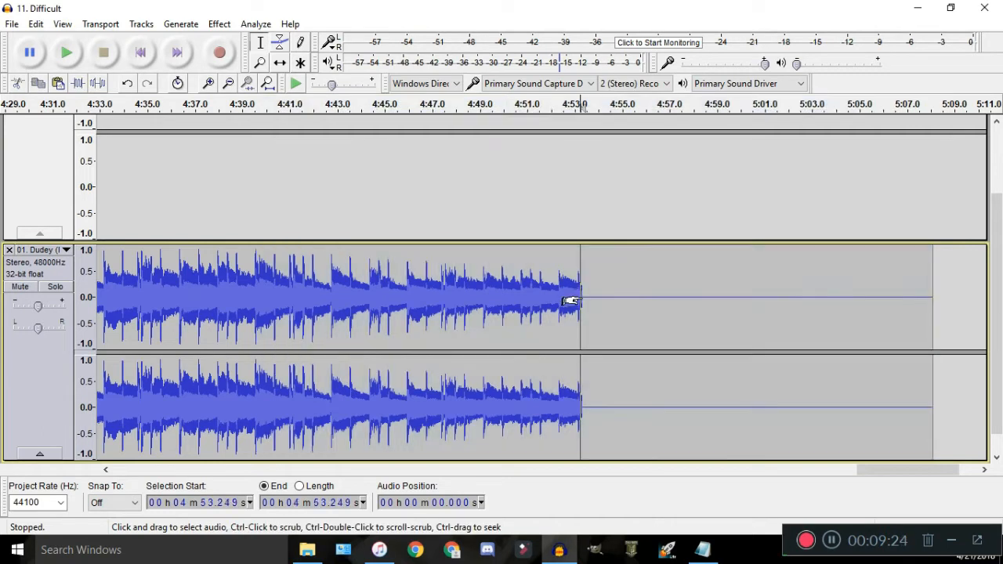
{"action": "mouse_move", "coordinate": [931, 295]}
{"action": "left_mouse_down"}
{"action": "mouse_move", "coordinate": [906, 296]}
{"action": "mouse_move", "coordinate": [926, 299]}
{"action": "mouse_move", "coordinate": [907, 306]}
{"action": "mouse_move", "coordinate": [589, 305]}
{"action": "left_mouse_up"}
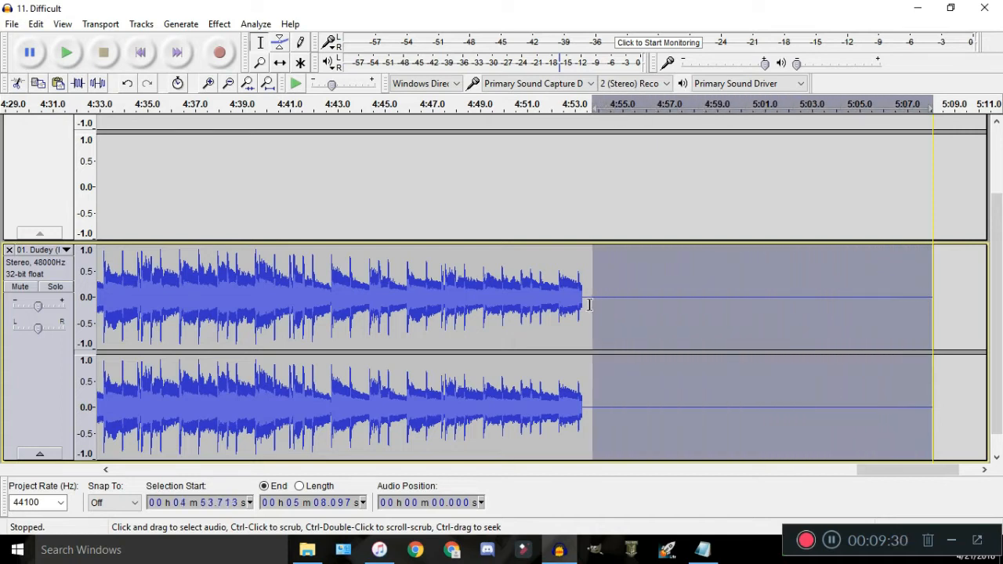
{"action": "scroll", "coordinate": [584, 294], "scroll_direction": "up", "scroll_amount": 3, "text": "ctrl"}
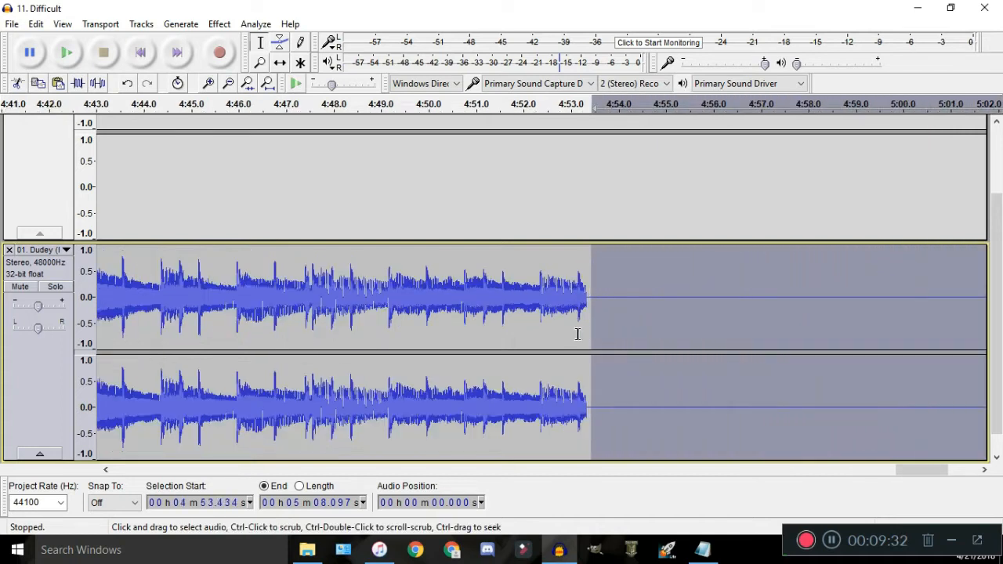
{"action": "scroll", "coordinate": [584, 294], "scroll_direction": "down", "scroll_amount": 3, "text": "ctrl"}
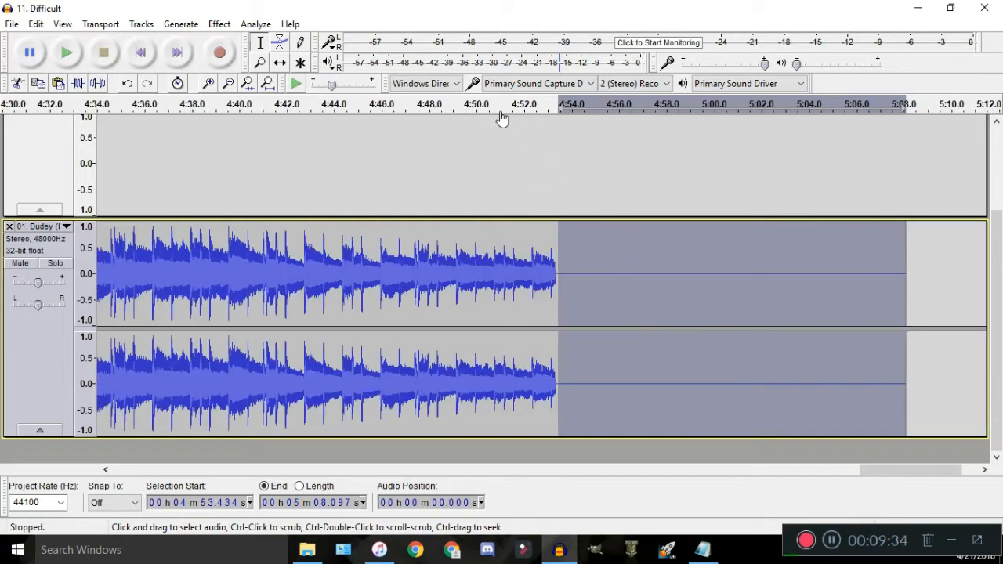
{"action": "left_click", "coordinate": [482, 110]}
{"action": "scroll", "coordinate": [549, 282], "scroll_direction": "up", "scroll_amount": 1, "text": "ctrl"}
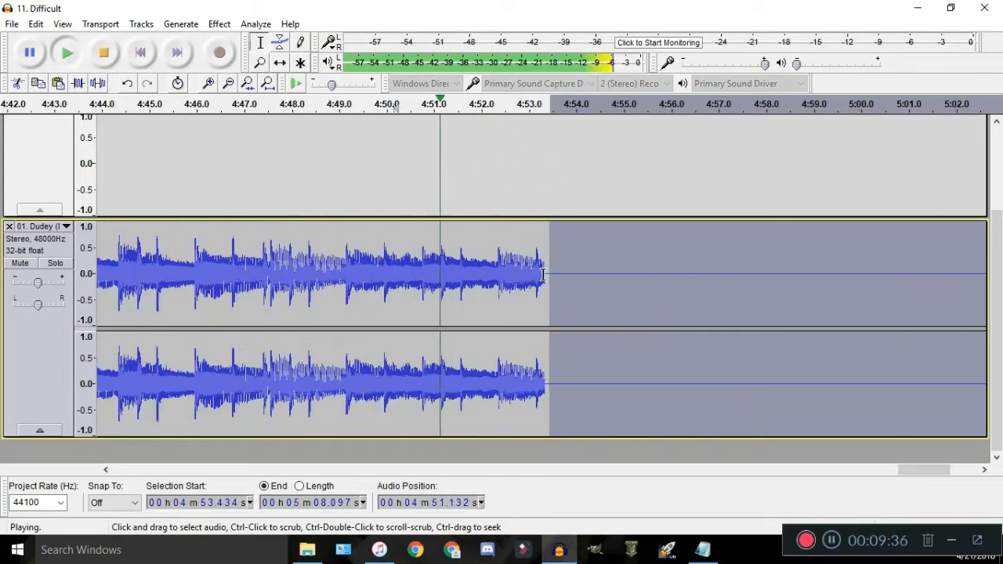
{"action": "scroll", "coordinate": [532, 278], "scroll_direction": "down", "scroll_amount": 2, "text": "ctrl"}
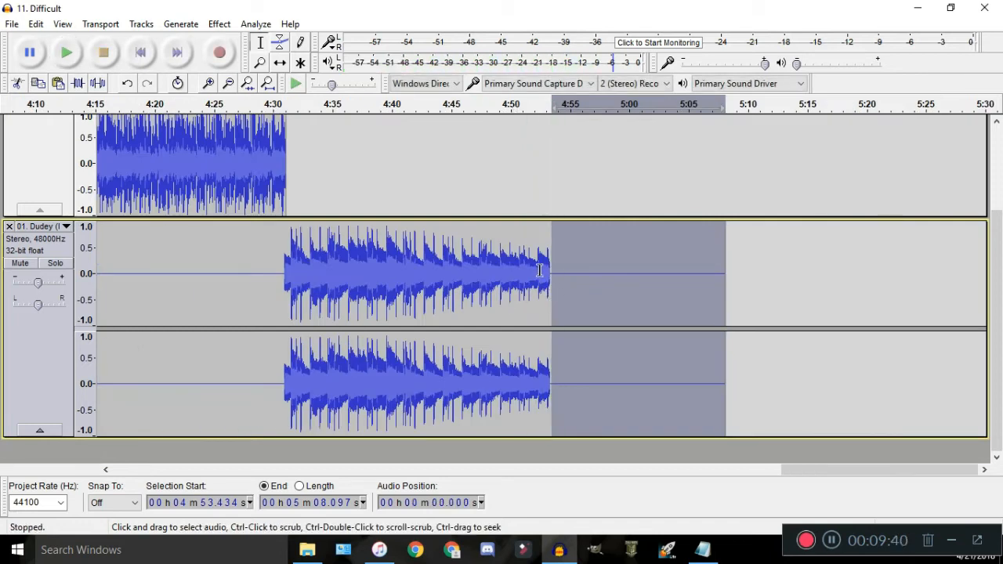
Copy a Dudey section about 12 seconds long into the Difficult track at 4:54.287 and apply Fade Out to it
{"action": "left_click_drag", "start_coordinate": [455, 270], "coordinate": [319, 267]}
{"action": "left_click", "coordinate": [561, 163]}
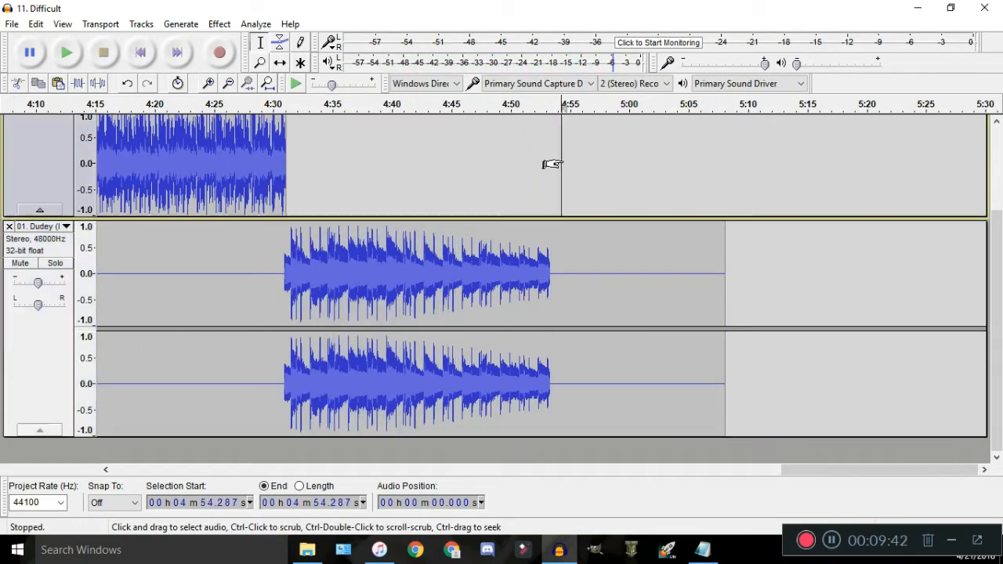
{"action": "key", "text": "ctrl+v"}
{"action": "left_click", "coordinate": [219, 23]}
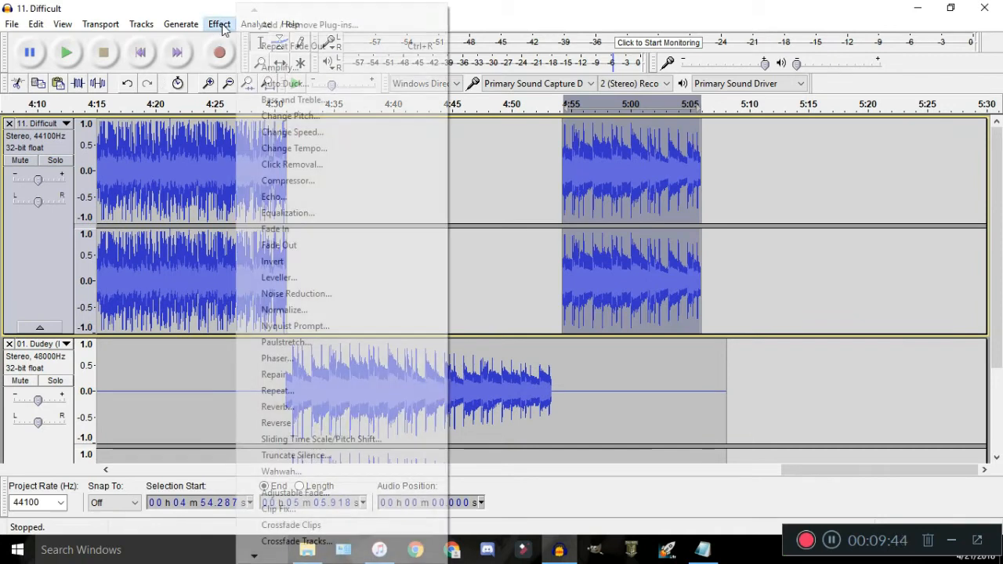
{"action": "left_click", "coordinate": [311, 246]}
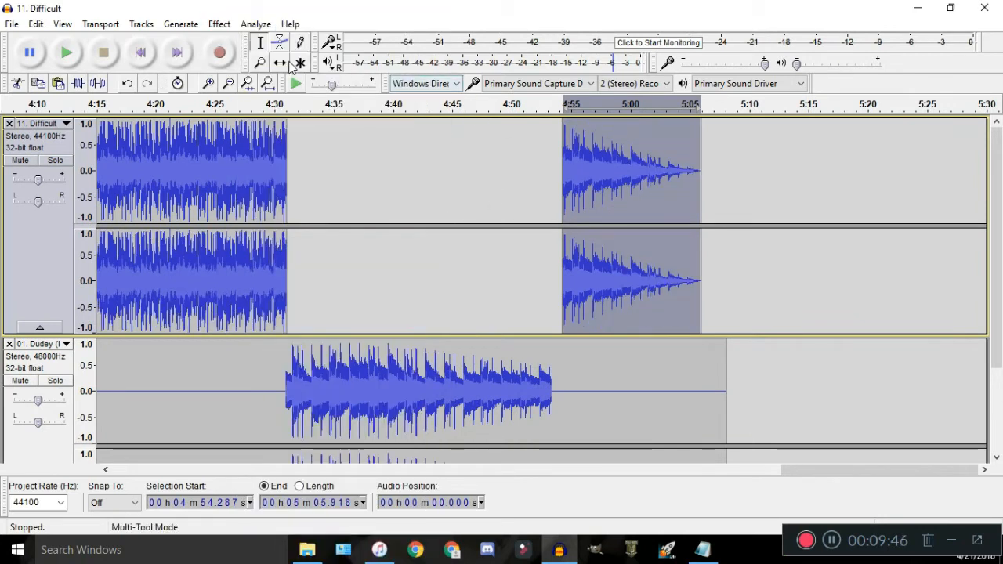
Shift the pasted, faded clip on the Difficult track earlier to start at 4:49.678, overlapping the end of Dudey
{"action": "left_click", "coordinate": [280, 62]}
{"action": "scroll", "coordinate": [582, 235], "scroll_direction": "up", "scroll_amount": 1, "text": "ctrl"}
{"action": "left_click_drag", "start_coordinate": [626, 302], "coordinate": [518, 307]}
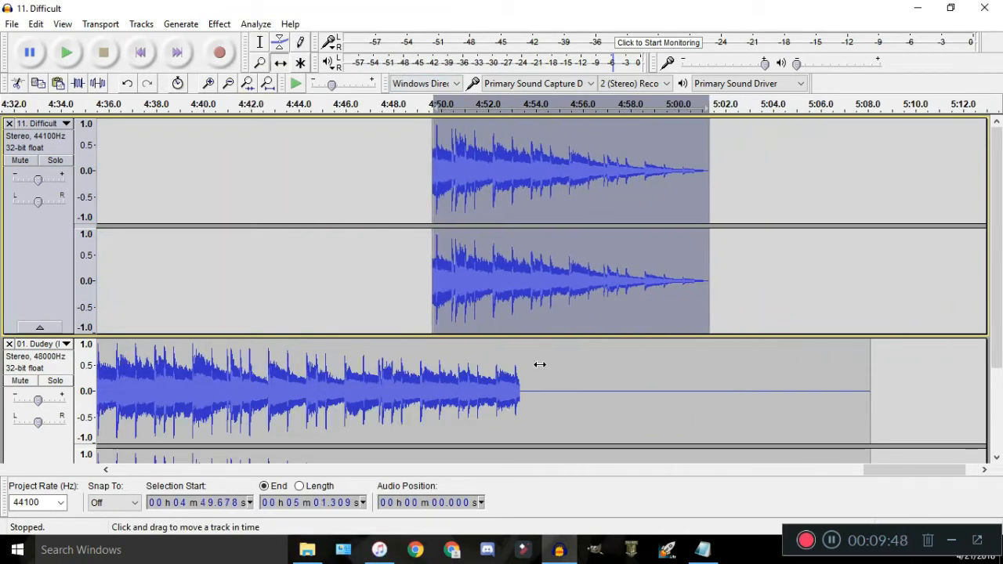
{"action": "scroll", "coordinate": [539, 365], "scroll_direction": "down", "scroll_amount": 1}
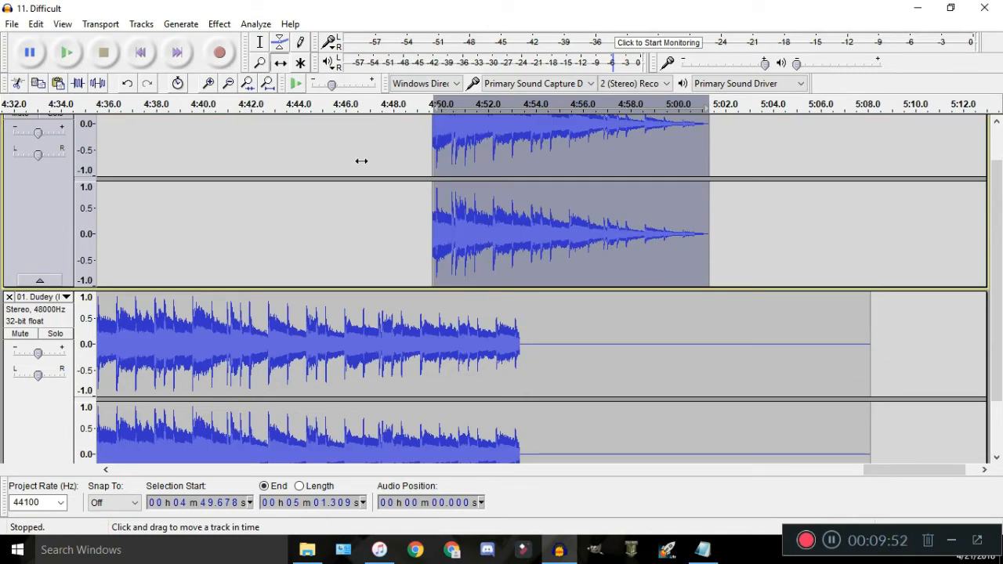
{"action": "scroll", "coordinate": [361, 161], "scroll_direction": "down", "scroll_amount": 2, "text": "ctrl"}
Move the project window aside to uncover the YDK folder and open Tips.txt from it in Notepad
{"action": "left_click_drag", "start_coordinate": [404, 20], "coordinate": [645, 7]}
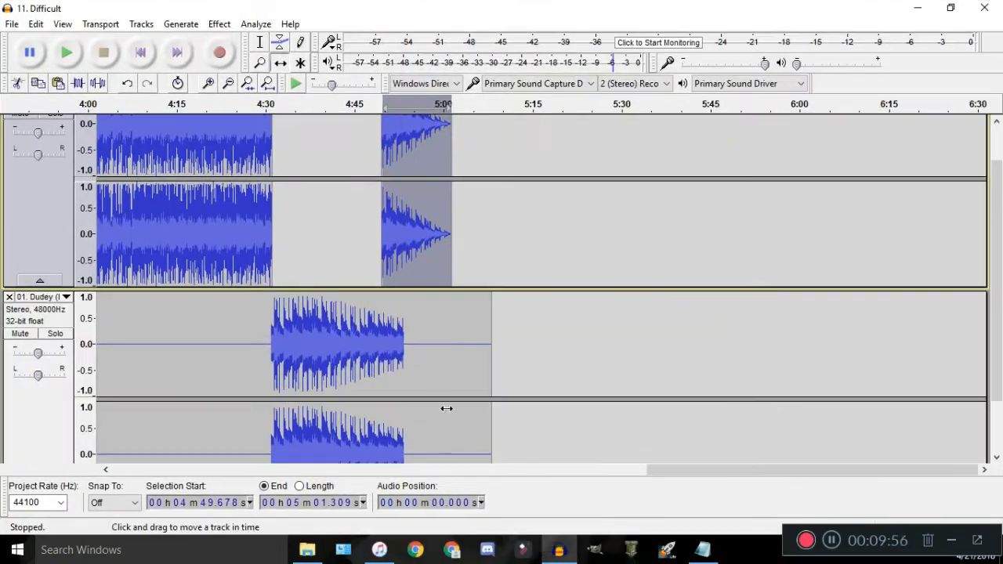
{"action": "left_click_drag", "start_coordinate": [517, 15], "coordinate": [556, 69]}
{"action": "double_click", "coordinate": [175, 173]}
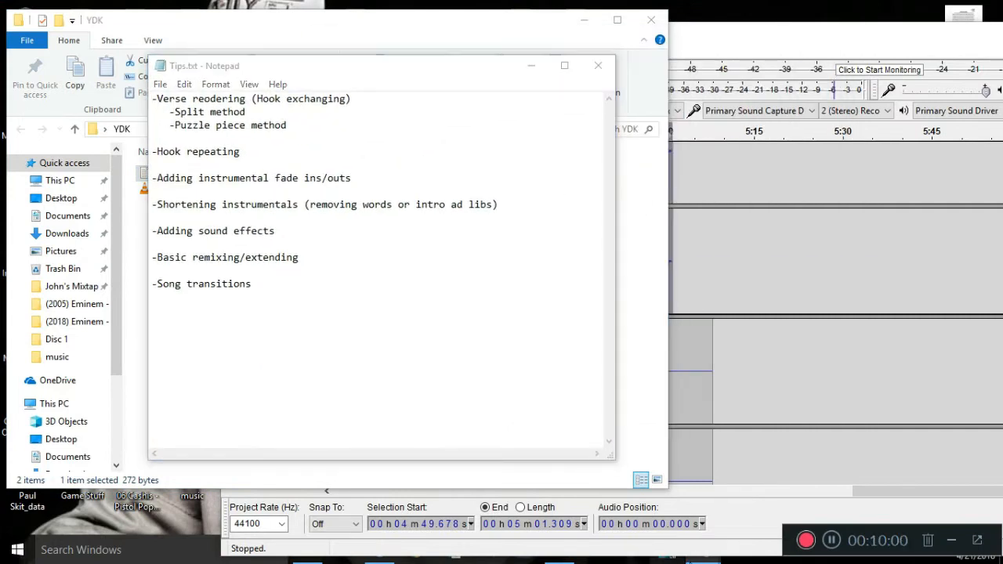
Decline the Launcher.exe permission request, then bring up the already open Tips.txt notes, cancel closing them, and move them aside
{"action": "left_click", "coordinate": [703, 552]}
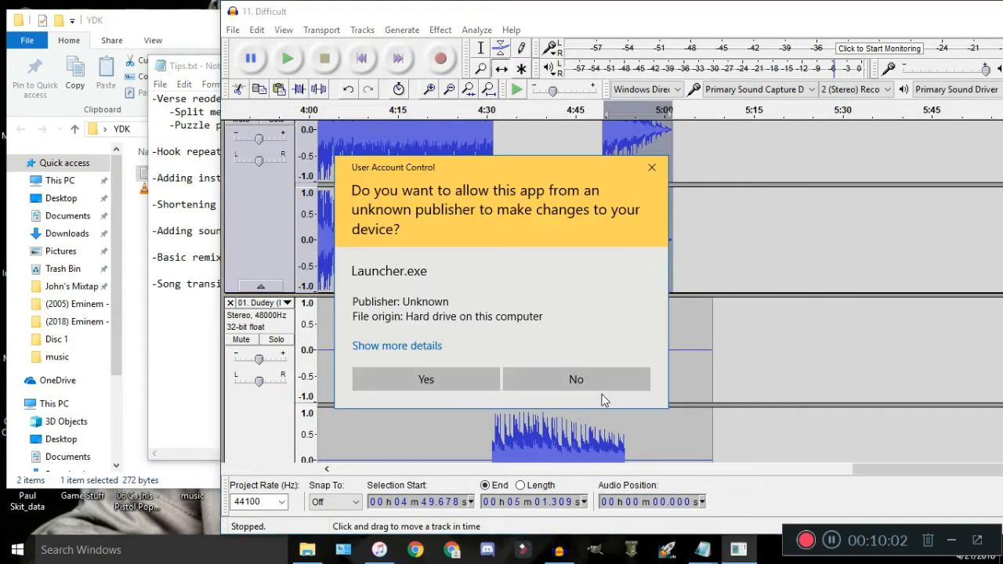
{"action": "left_click", "coordinate": [615, 387]}
{"action": "left_click", "coordinate": [703, 550]}
{"action": "left_click", "coordinate": [647, 484]}
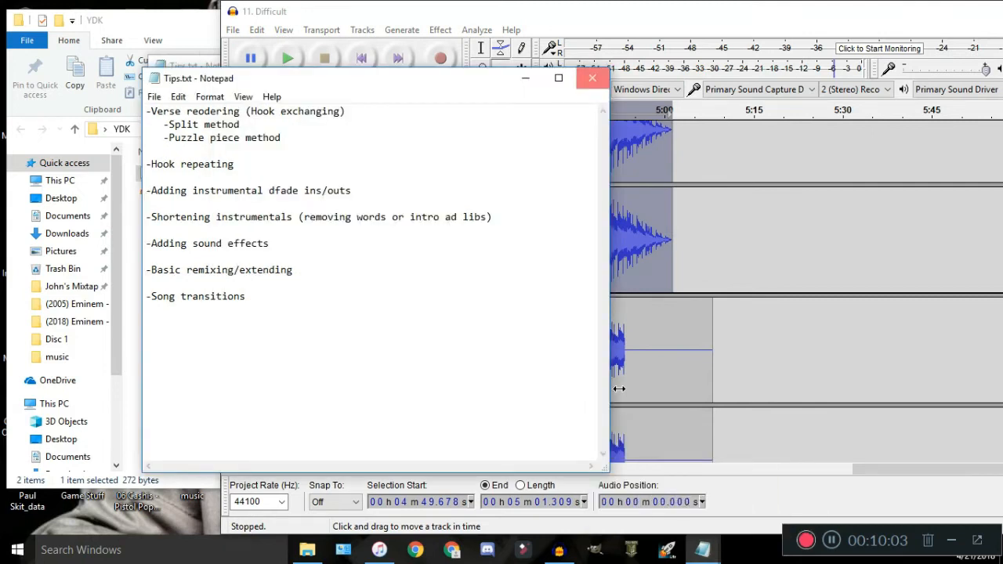
{"action": "key", "text": "alt+Tab"}
{"action": "key", "text": "alt+Tab"}
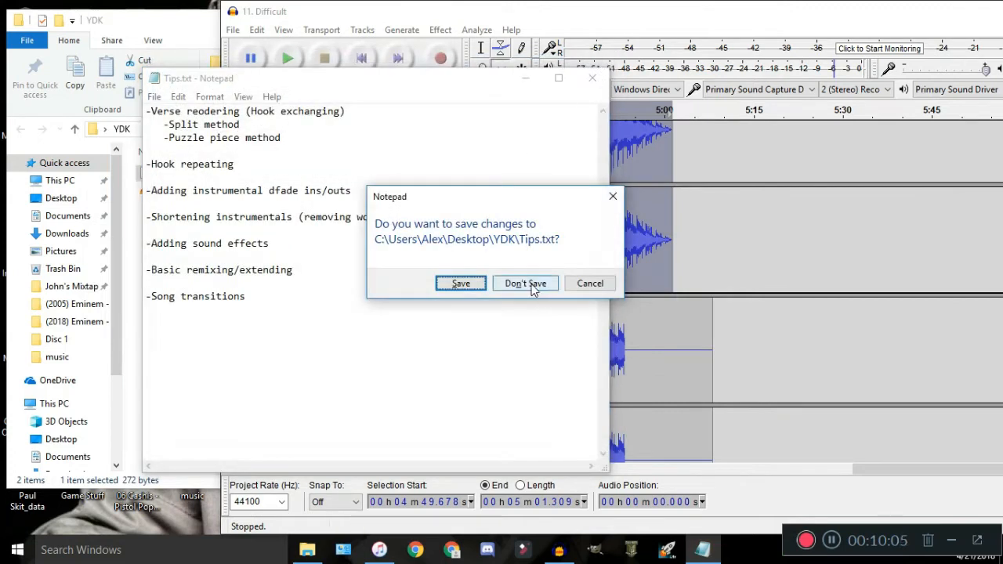
{"action": "left_click", "coordinate": [590, 282]}
{"action": "left_click_drag", "start_coordinate": [408, 85], "coordinate": [297, 129]}
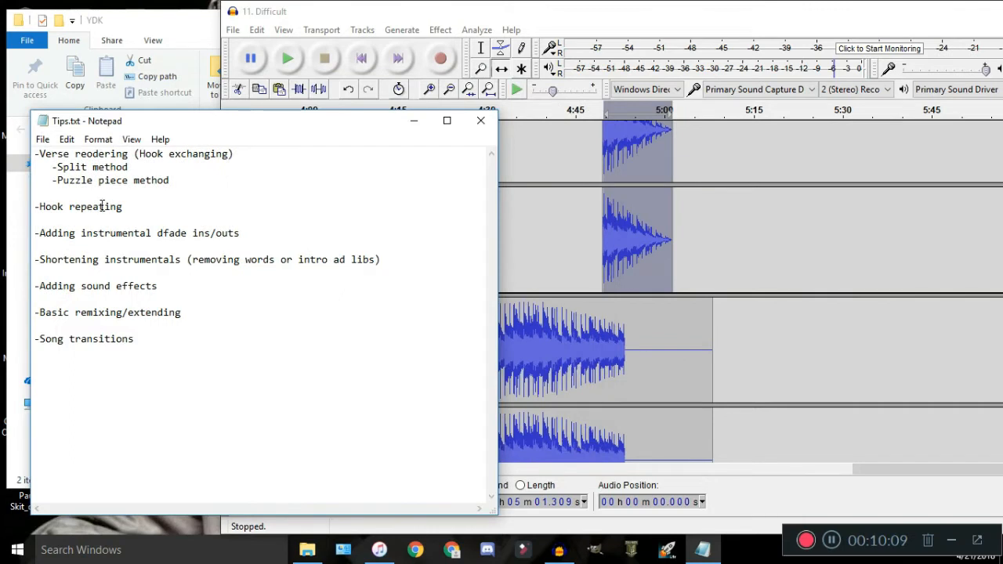
Switch to Audacity, create a new empty project, and reposition the 11. Difficult project window
{"action": "left_click", "coordinate": [661, 326]}
{"action": "key", "text": "ctrl+n"}
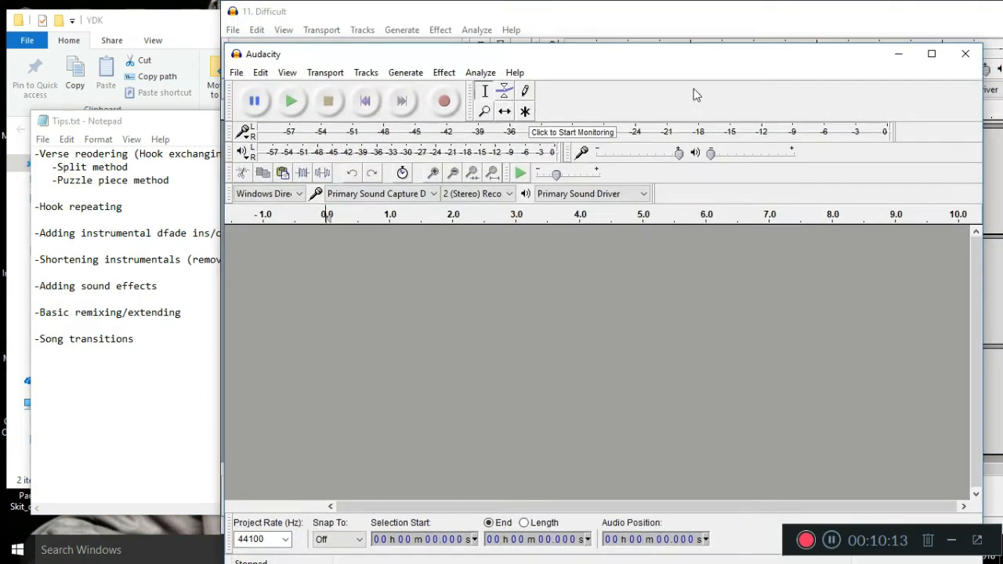
{"action": "left_click_drag", "start_coordinate": [917, 7], "coordinate": [543, 42]}
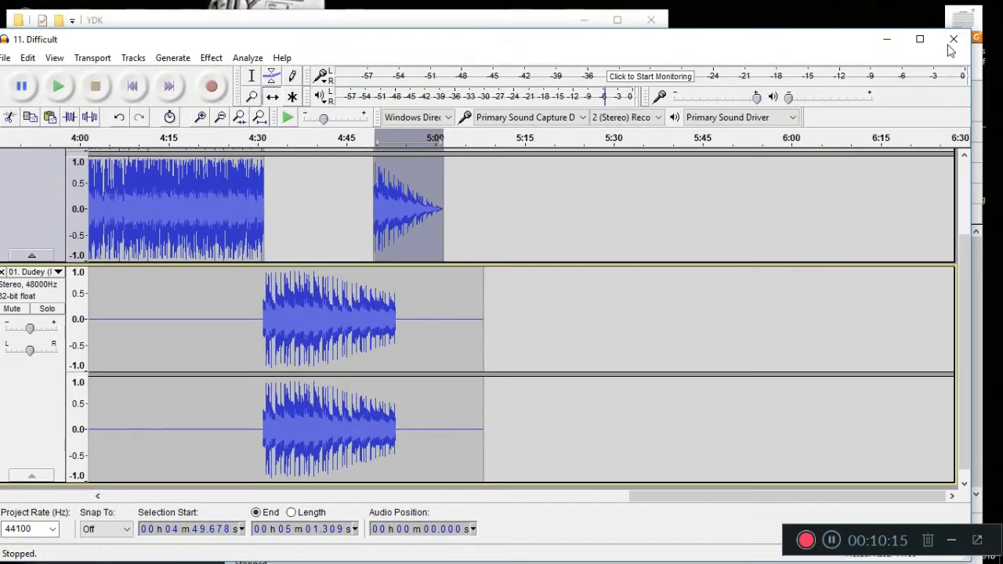
Close the 11. Difficult project, move the empty Audacity window aside, and bring the YDK folder window forward
{"action": "left_click", "coordinate": [952, 40]}
{"action": "left_click", "coordinate": [521, 307]}
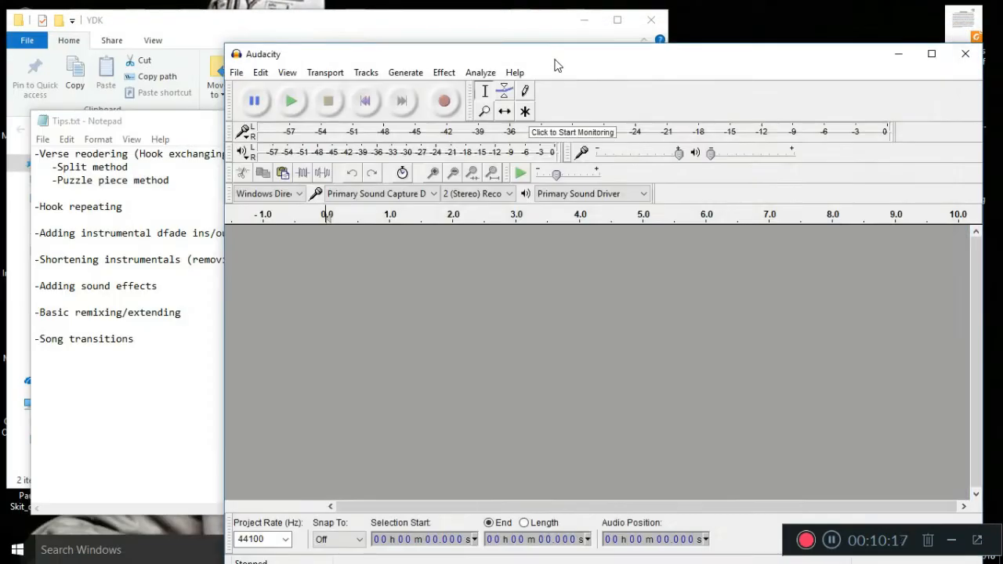
{"action": "left_click_drag", "start_coordinate": [274, 48], "coordinate": [408, 7]}
{"action": "left_click", "coordinate": [329, 24]}
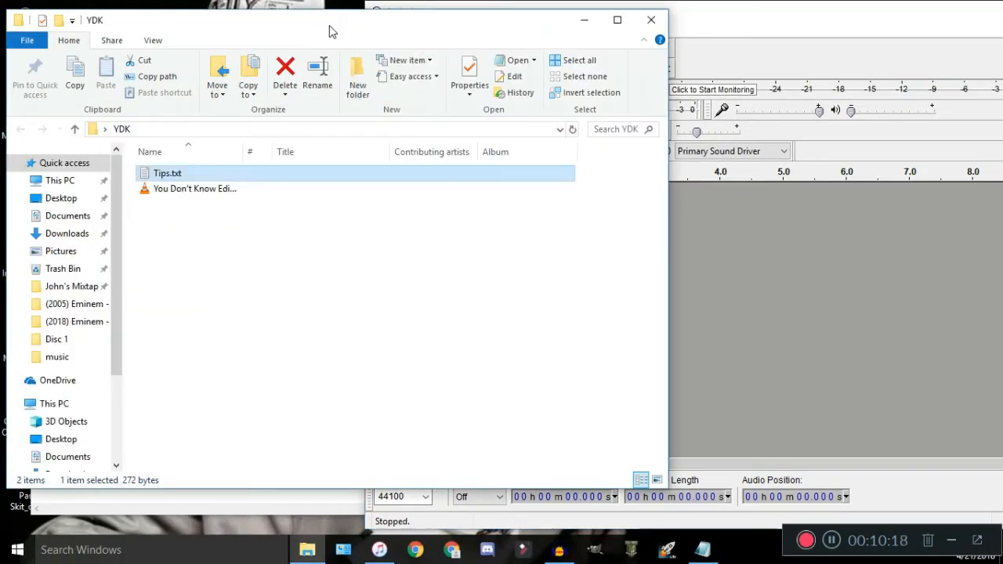
Uncover the desktop, open the music folder from it, and move its window lower on the screen
{"action": "left_click", "coordinate": [257, 510]}
{"action": "left_click_drag", "start_coordinate": [260, 514], "coordinate": [262, 439]}
{"action": "double_click", "coordinate": [188, 501]}
{"action": "left_click_drag", "start_coordinate": [351, 18], "coordinate": [407, 224]}
Search the music folder for "warrior" and import the Lloyd Banks - Warrior Part 2 track into the empty Audacity project
{"action": "key", "text": "ctrl+f"}
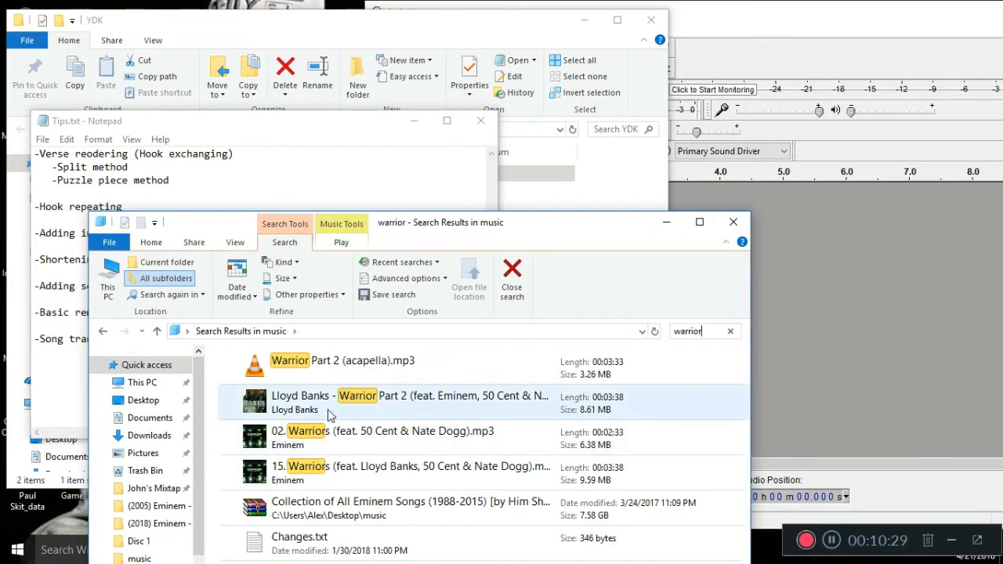
{"action": "double_click", "coordinate": [315, 411]}
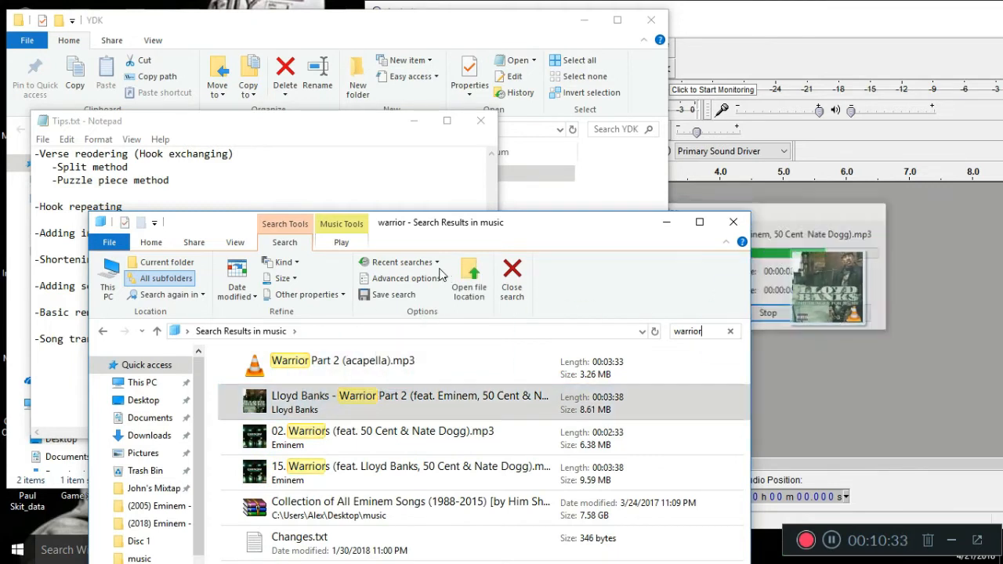
{"action": "left_click_drag", "start_coordinate": [515, 225], "coordinate": [504, 129]}
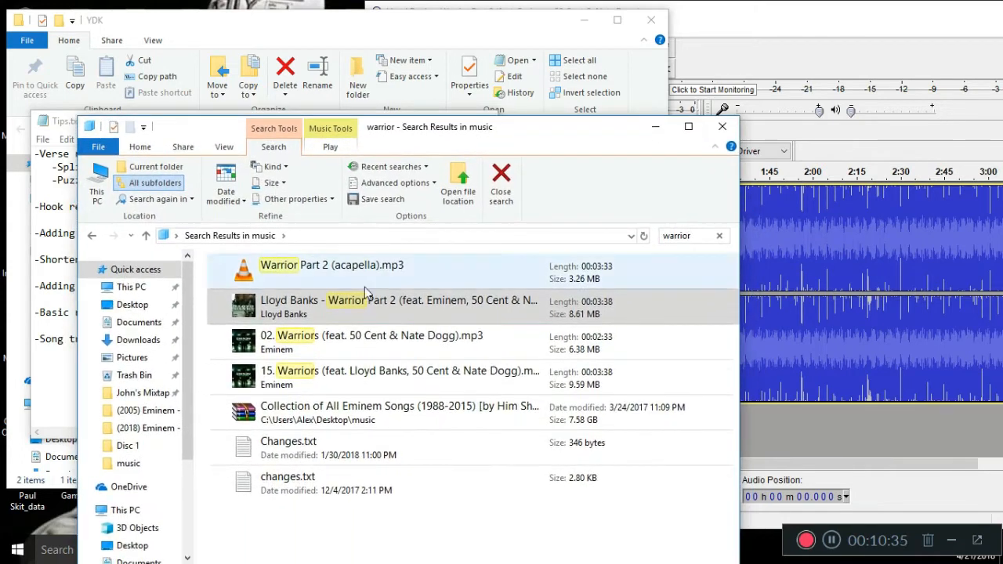
Highlight 02. Warriors (feat. 50 Cent & Nate Dogg).mp3 in the search results and move the results window up
{"action": "left_click", "coordinate": [342, 347]}
{"action": "right_click", "coordinate": [341, 347]}
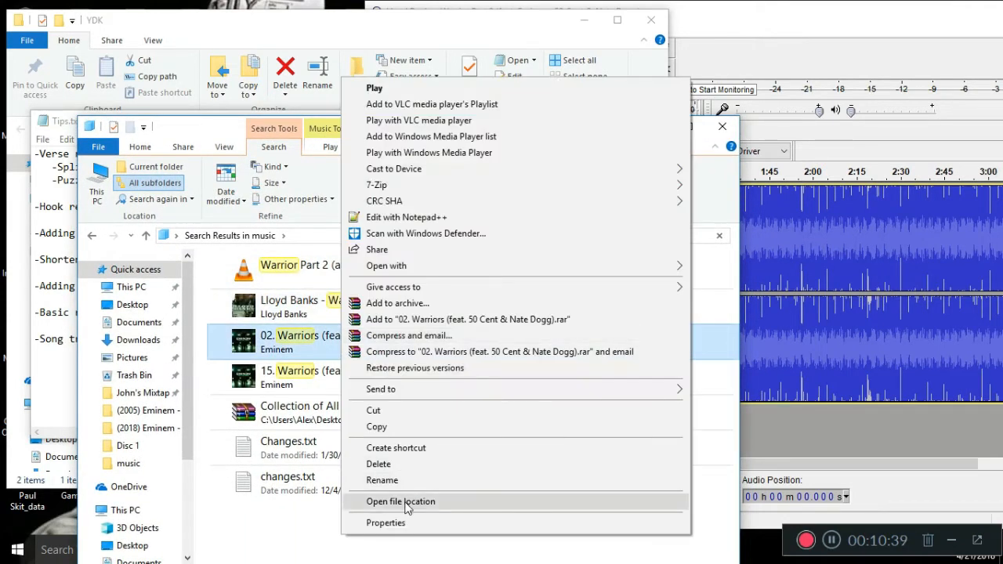
{"action": "left_click", "coordinate": [306, 346]}
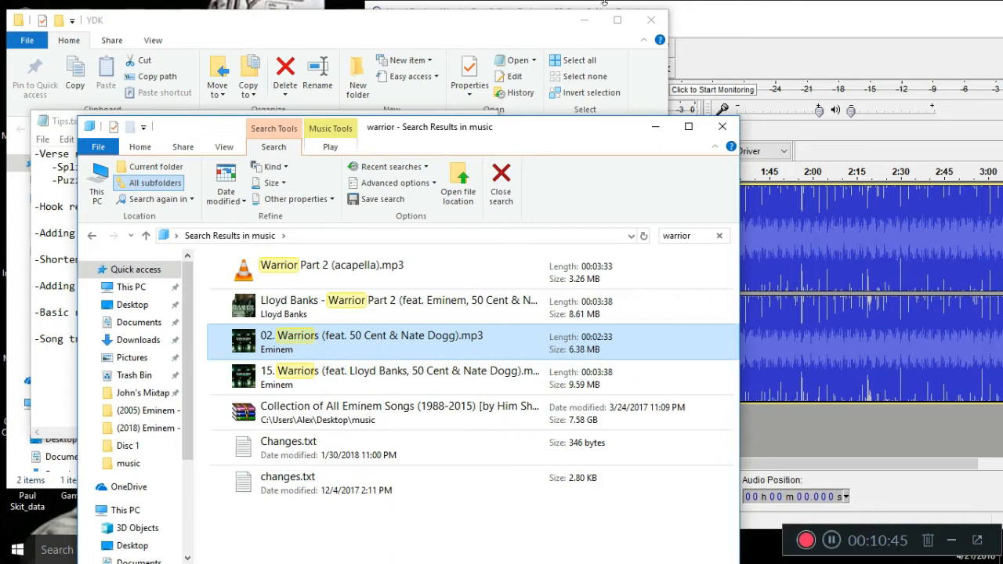
{"action": "left_click_drag", "start_coordinate": [588, 141], "coordinate": [565, 53]}
Switch to iTunes and open the Disc 2 - Curtain Call album to show its track list
{"action": "left_click", "coordinate": [379, 549]}
{"action": "left_click", "coordinate": [379, 549]}
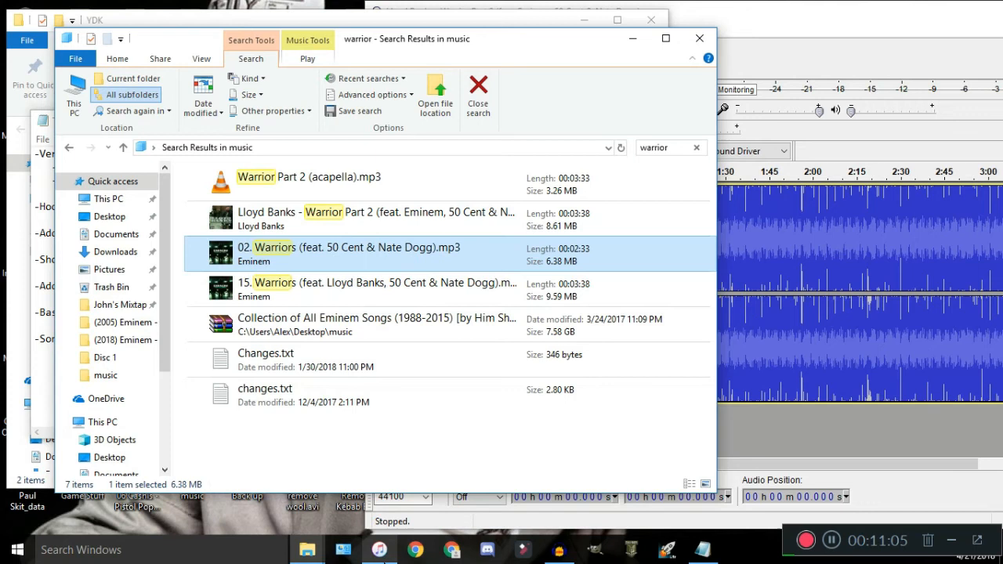
{"action": "left_click", "coordinate": [379, 549]}
{"action": "scroll", "coordinate": [489, 235], "scroll_direction": "up", "scroll_amount": 3}
{"action": "scroll", "coordinate": [489, 235], "scroll_direction": "up", "scroll_amount": 5}
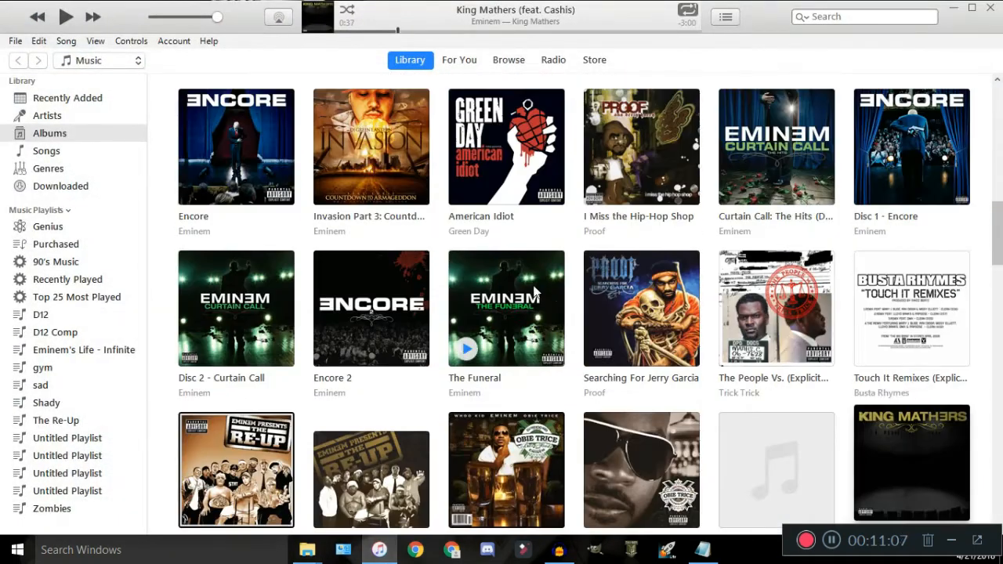
{"action": "left_click", "coordinate": [258, 295]}
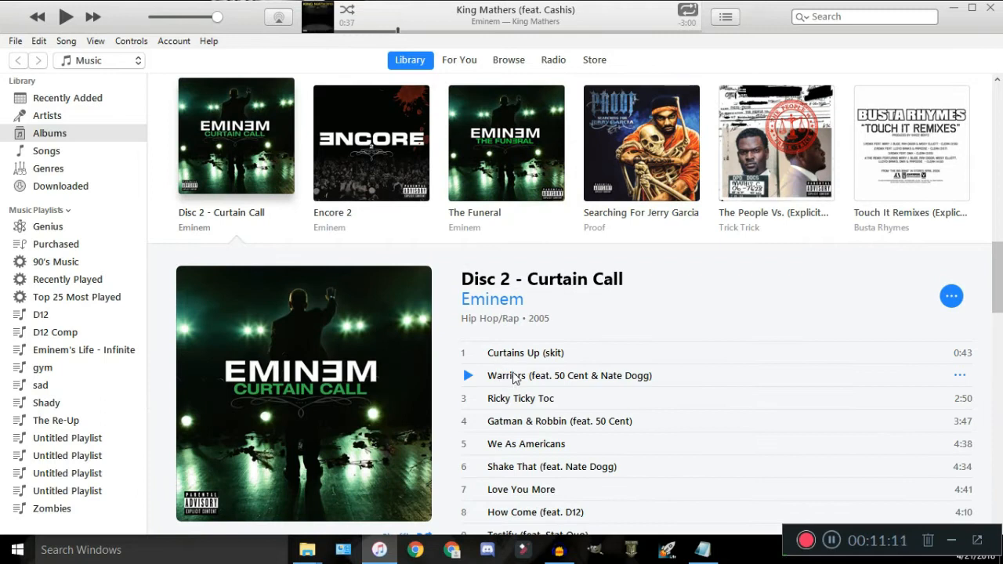
Show the Disc 1 - Encore track list, highlight Never Enough (feat. 50 Cent & Nate Dogg), and minimize iTunes
{"action": "scroll", "coordinate": [725, 338], "scroll_direction": "up", "scroll_amount": 3}
{"action": "left_click", "coordinate": [898, 144]}
{"action": "scroll", "coordinate": [549, 337], "scroll_direction": "down", "scroll_amount": 2}
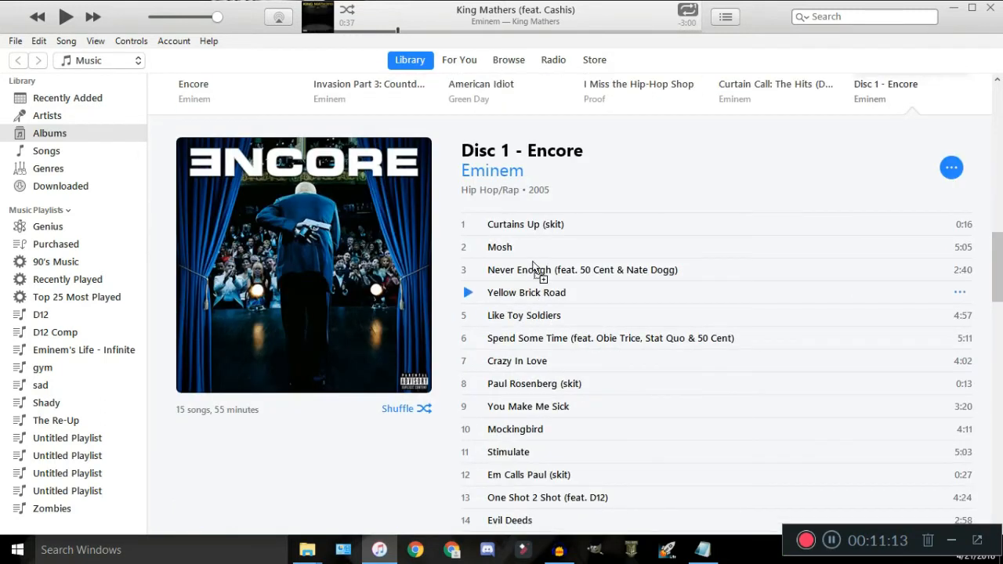
{"action": "left_click_drag", "start_coordinate": [533, 267], "coordinate": [963, 36]}
{"action": "left_click", "coordinate": [953, 8]}
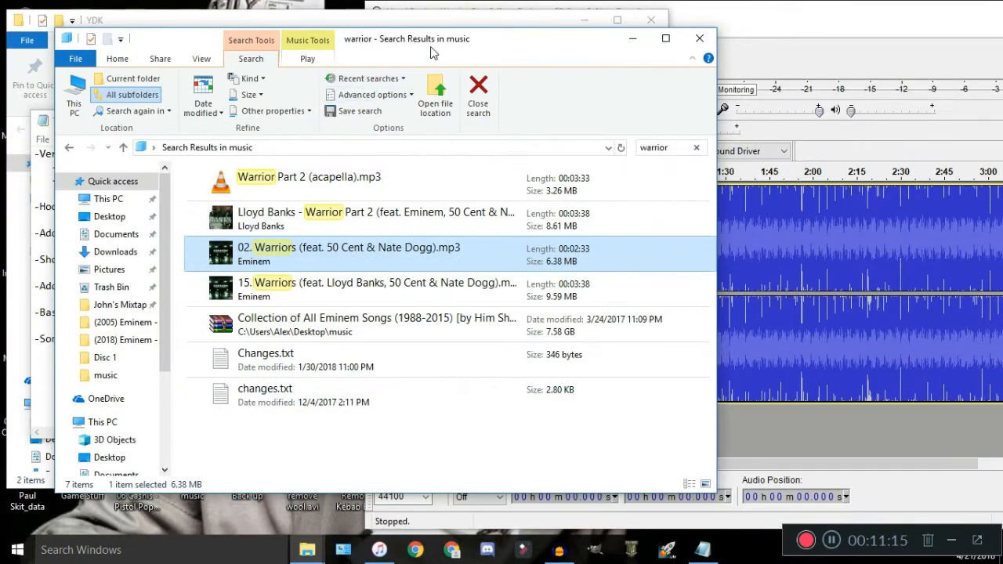
Close the warrior search results and maximize the Audacity window containing the Warrior Part 2 track
{"action": "left_click_drag", "start_coordinate": [447, 45], "coordinate": [472, 67]}
{"action": "left_click", "coordinate": [721, 66]}
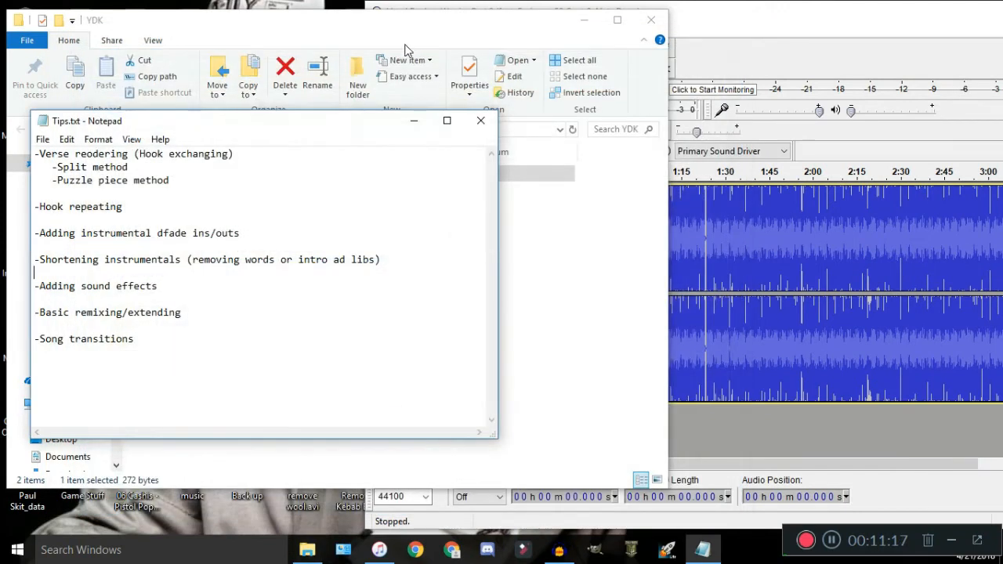
{"action": "scroll", "coordinate": [443, 240], "scroll_direction": "up", "scroll_amount": 3}
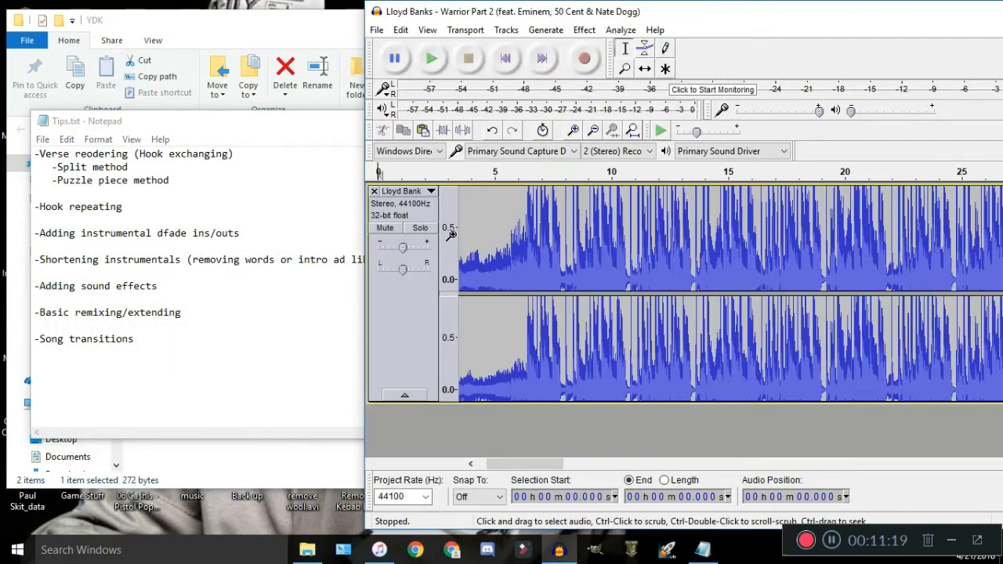
{"action": "scroll", "coordinate": [443, 240], "scroll_direction": "down", "scroll_amount": 1}
{"action": "left_click_drag", "start_coordinate": [569, 11], "coordinate": [446, 1]}
Play several passages from the first 15 seconds of Warrior Part 2 and check the Tips.txt notes
{"action": "scroll", "coordinate": [88, 206], "scroll_direction": "down", "scroll_amount": 1}
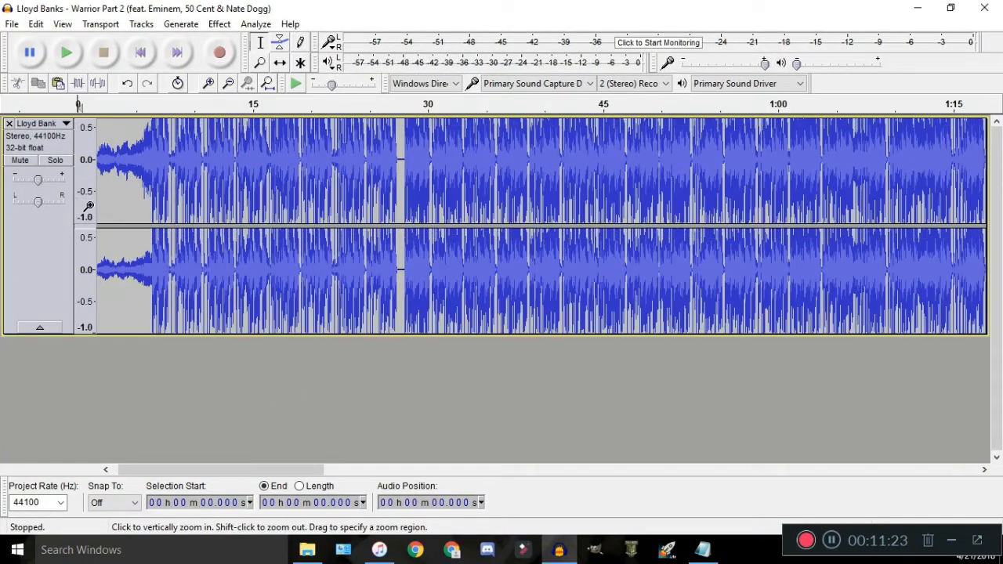
{"action": "scroll", "coordinate": [90, 194], "scroll_direction": "down", "scroll_amount": 1}
{"action": "scroll", "coordinate": [149, 162], "scroll_direction": "up", "scroll_amount": 3}
{"action": "scroll", "coordinate": [150, 162], "scroll_direction": "left", "scroll_amount": 6}
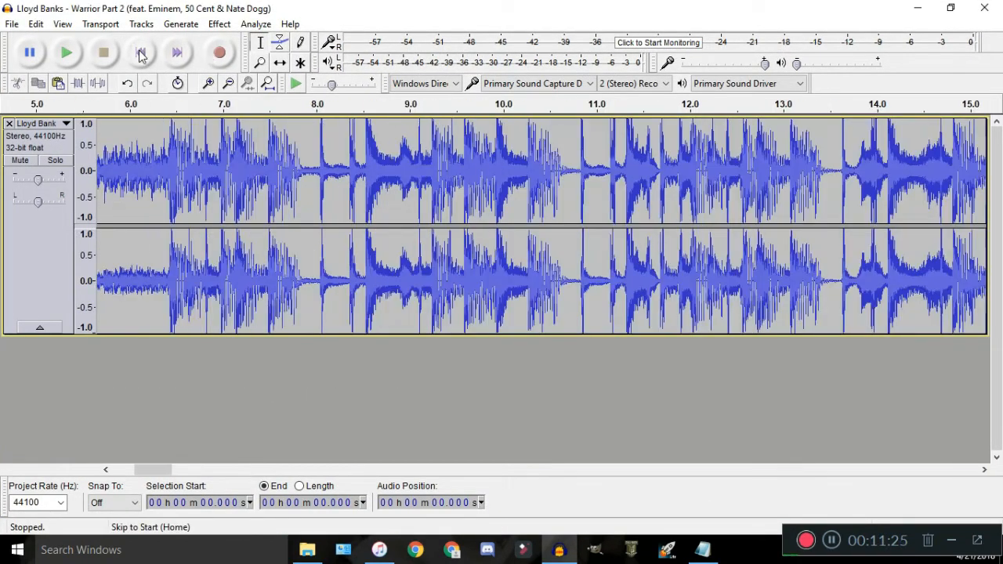
{"action": "left_click", "coordinate": [474, 104]}
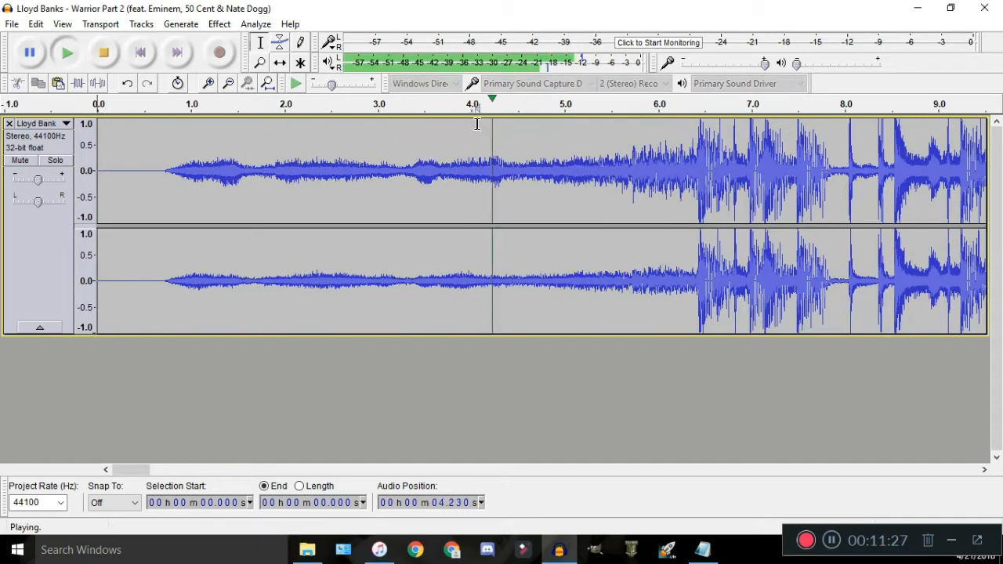
{"action": "scroll", "coordinate": [318, 110], "scroll_direction": "down", "scroll_amount": 2}
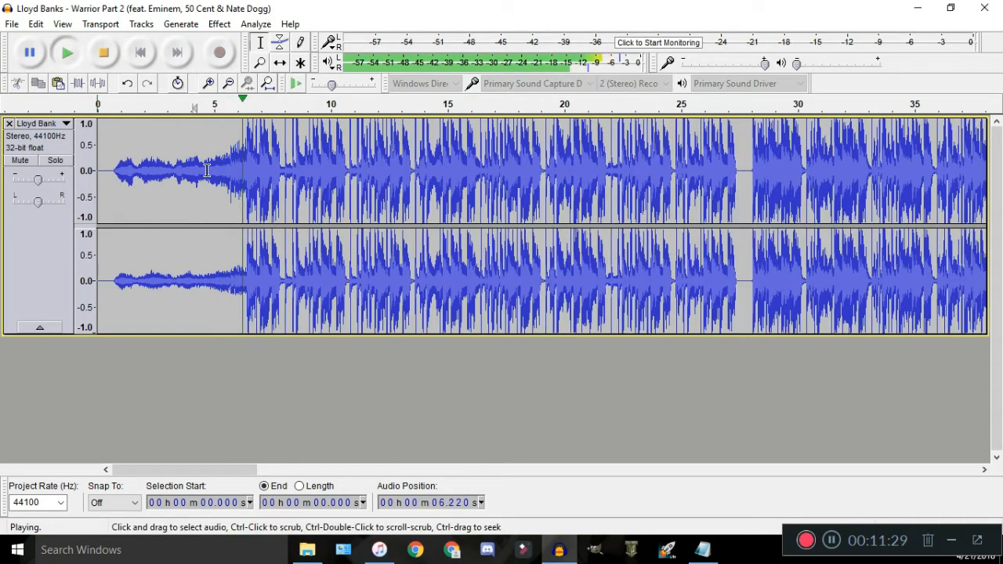
{"action": "left_click", "coordinate": [331, 104]}
{"action": "left_click", "coordinate": [397, 104]}
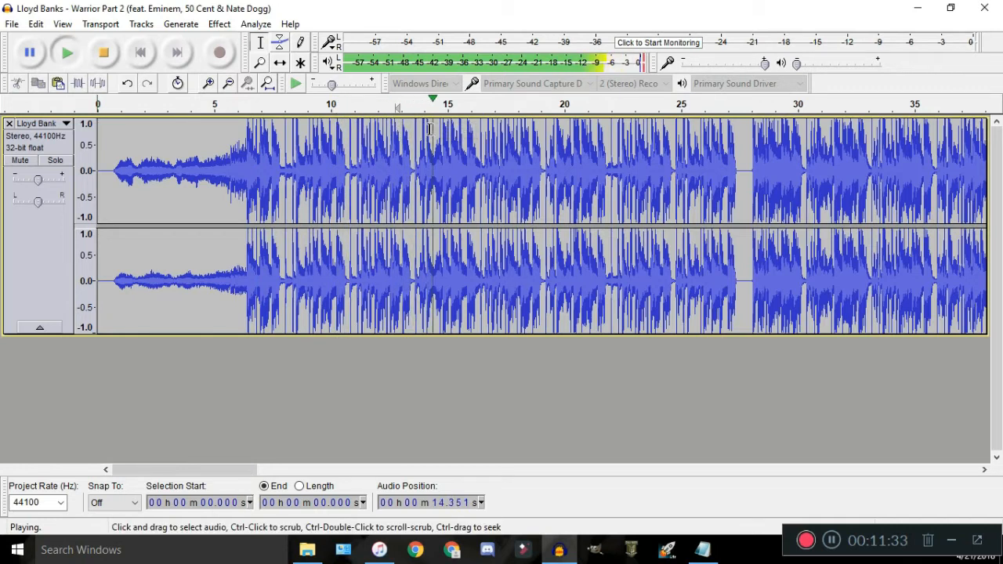
{"action": "key", "text": "space"}
{"action": "key", "text": "alt+Tab"}
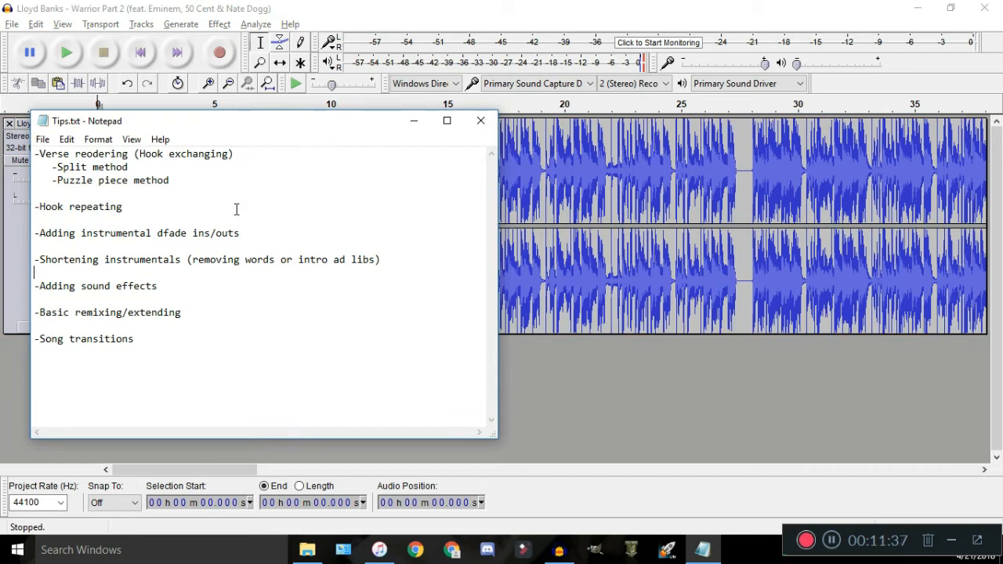
{"action": "key", "text": "alt+Tab"}
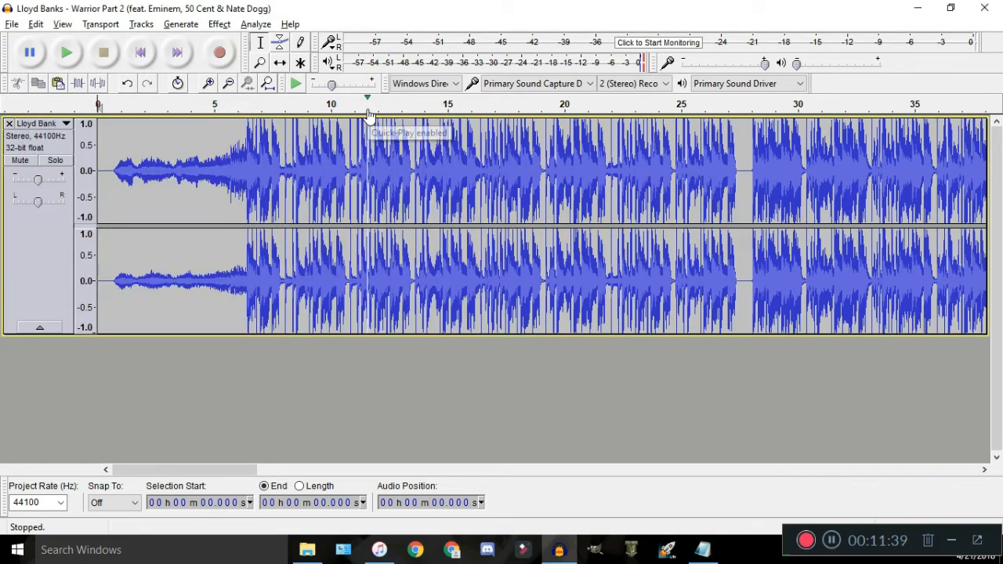
Play the Warrior Part 2 intro and select the audio from 13.909 s to 16.392 s
{"action": "left_click", "coordinate": [372, 103]}
{"action": "scroll", "coordinate": [373, 182], "scroll_direction": "up", "scroll_amount": 1}
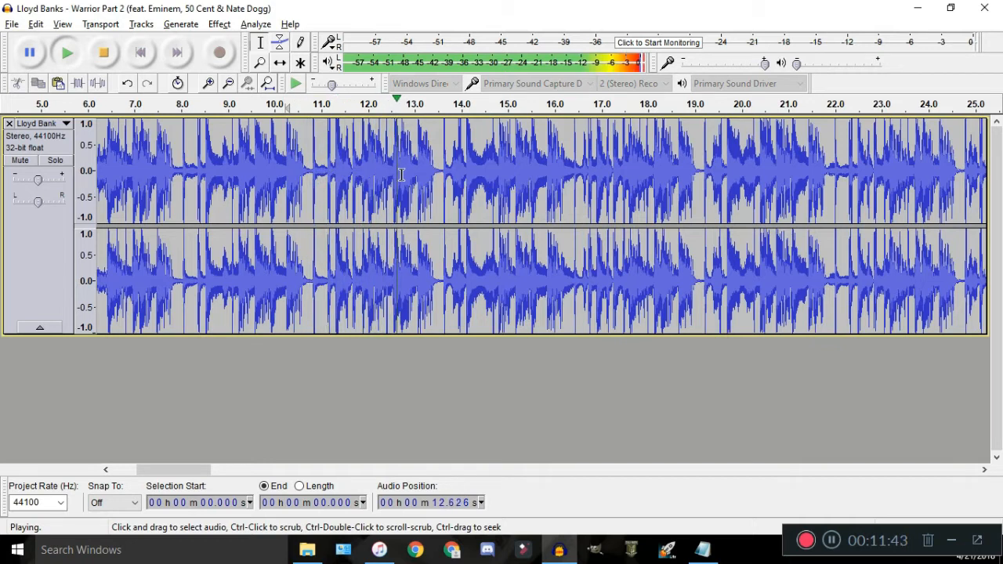
{"action": "left_click", "coordinate": [457, 173]}
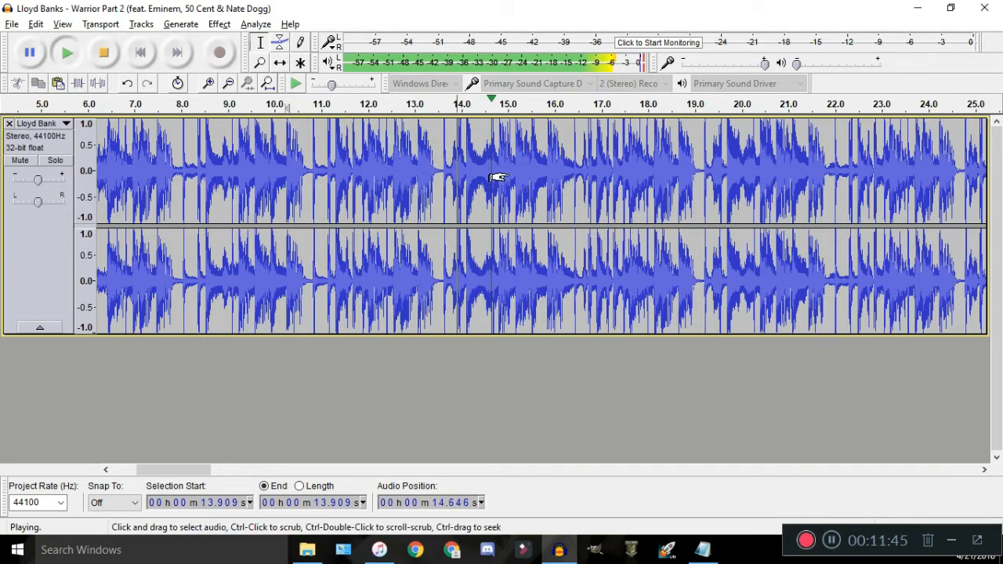
{"action": "left_click_drag", "start_coordinate": [550, 180], "coordinate": [569, 173]}
{"action": "key", "text": "space"}
Replay the audio around the end of the selection and extend its end to 18.200 s
{"action": "left_click", "coordinate": [562, 110]}
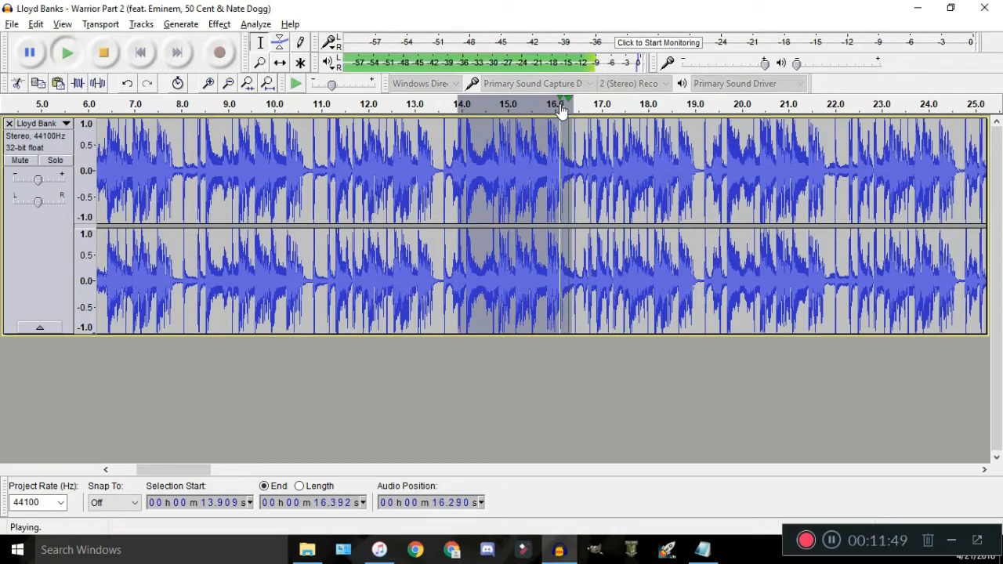
{"action": "left_click", "coordinate": [528, 109]}
{"action": "left_click", "coordinate": [572, 173], "text": "shift"}
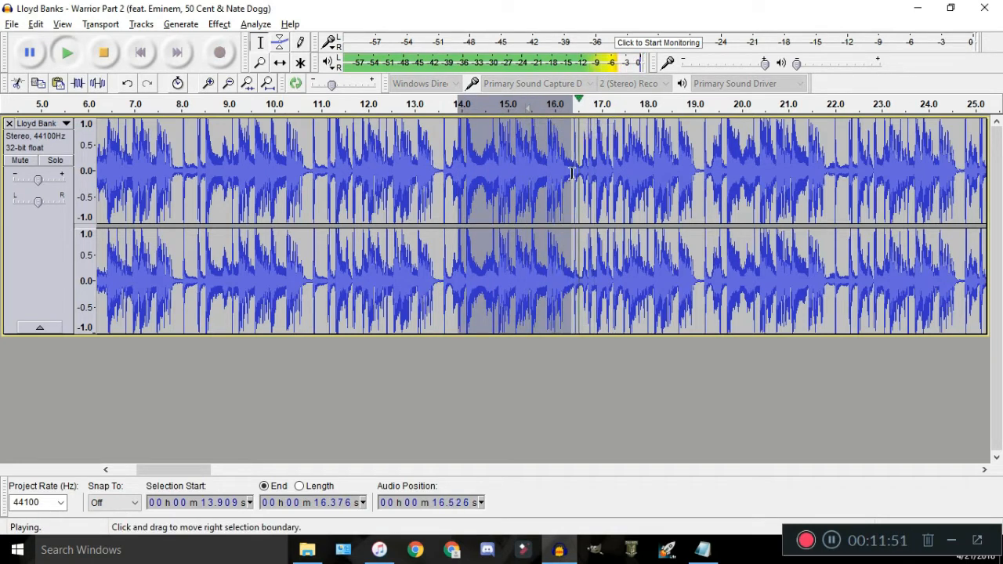
{"action": "left_click_drag", "start_coordinate": [570, 173], "coordinate": [687, 186]}
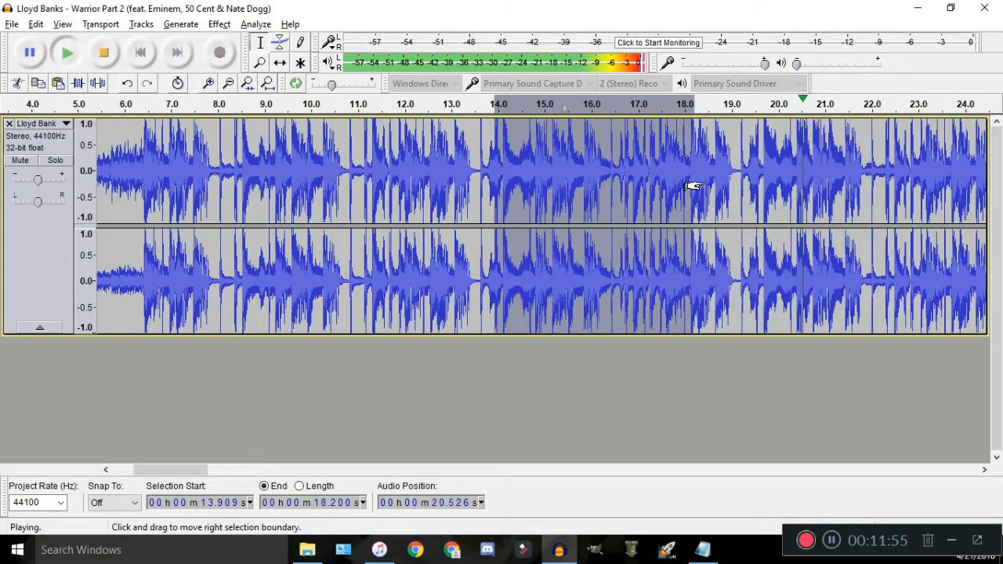
Listen on past the selection, stop playback, and extend the selection's end to 23.072 s
{"action": "scroll", "coordinate": [589, 176], "scroll_direction": "down", "scroll_amount": 1}
{"action": "scroll", "coordinate": [585, 176], "scroll_direction": "up", "scroll_amount": 1}
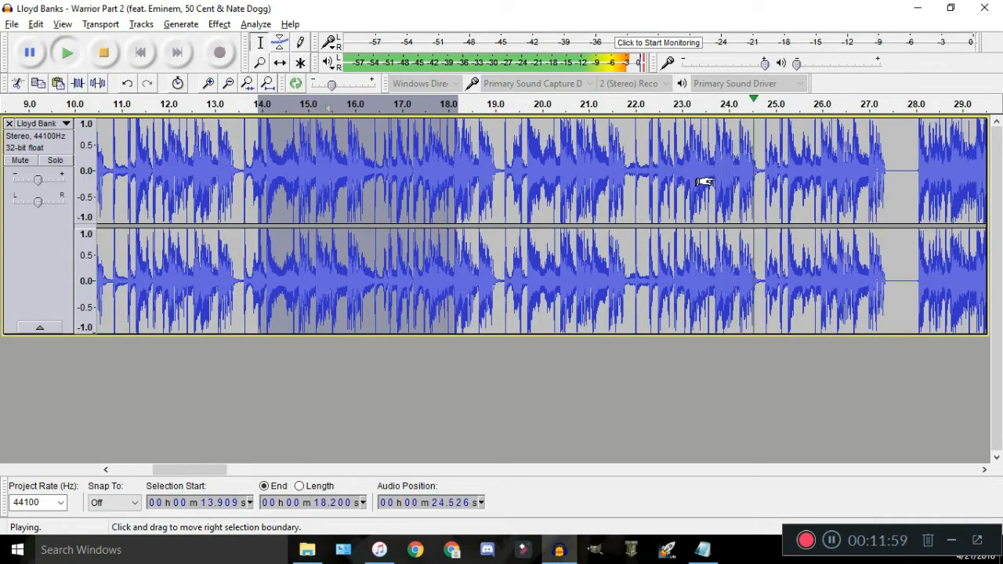
{"action": "key", "text": "space"}
{"action": "left_click_drag", "start_coordinate": [580, 196], "coordinate": [685, 196]}
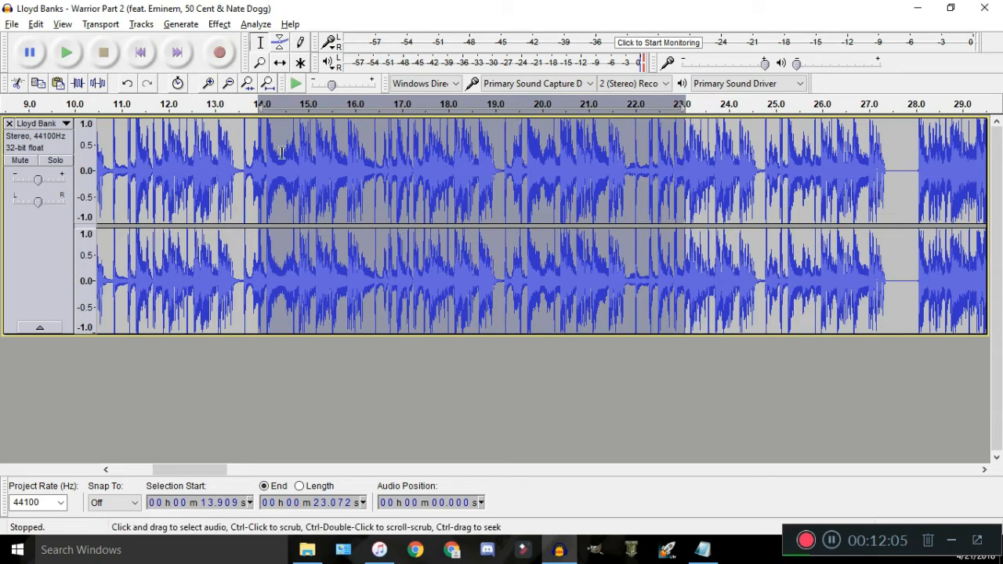
Switch to iTunes, highlight Warriors (feat. 50 Cent & Nate Dogg) on Disc 2 - Curtain Call, and return to Audacity
{"action": "left_click", "coordinate": [376, 550]}
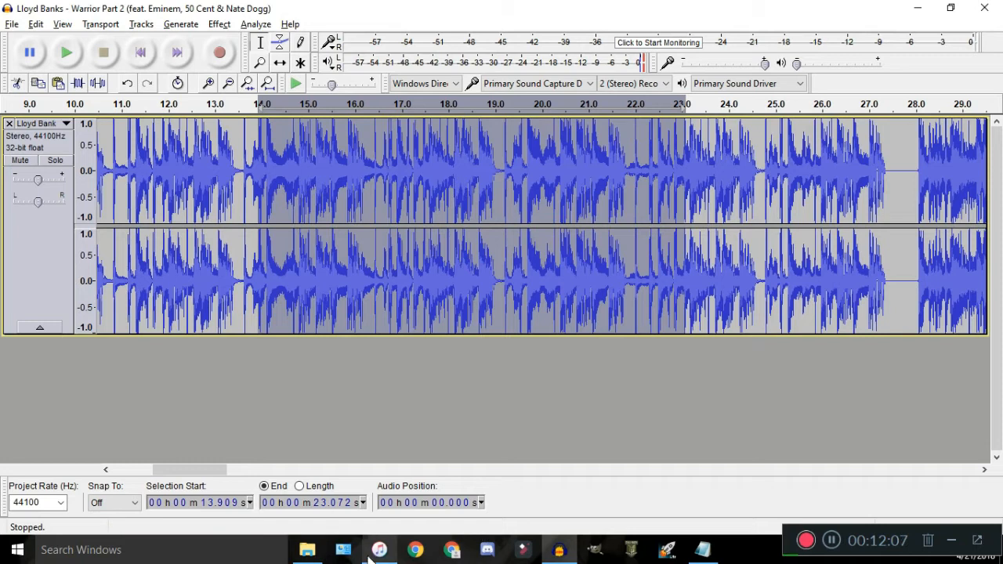
{"action": "scroll", "coordinate": [522, 284], "scroll_direction": "up", "scroll_amount": 2}
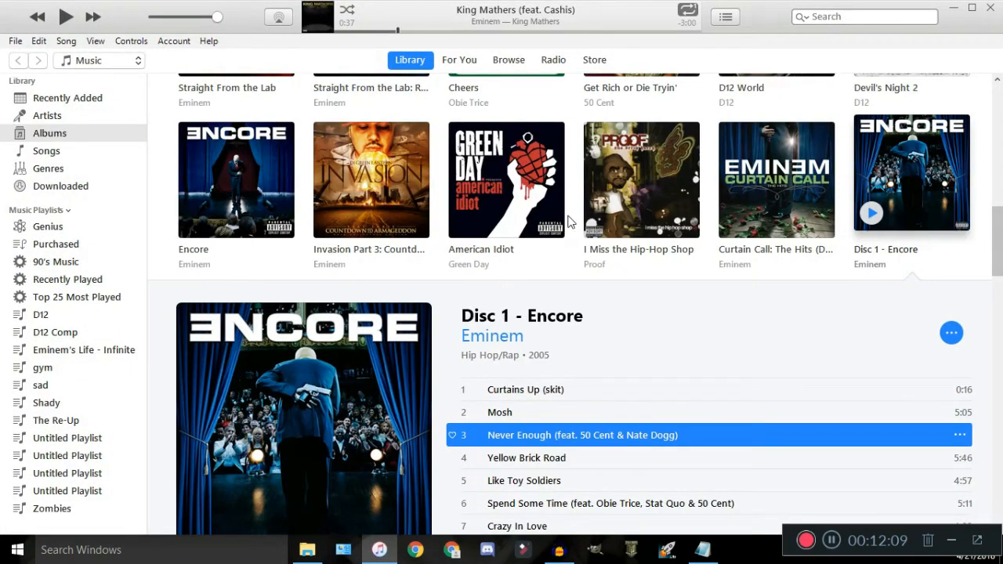
{"action": "left_click", "coordinate": [570, 219]}
{"action": "left_click", "coordinate": [235, 364]}
{"action": "left_click", "coordinate": [532, 380]}
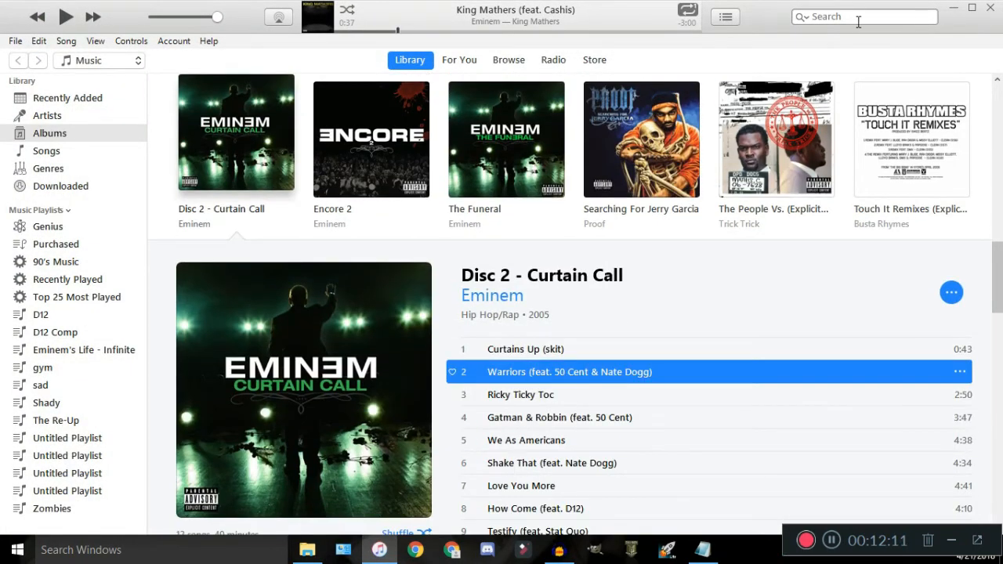
{"action": "left_click", "coordinate": [951, 7]}
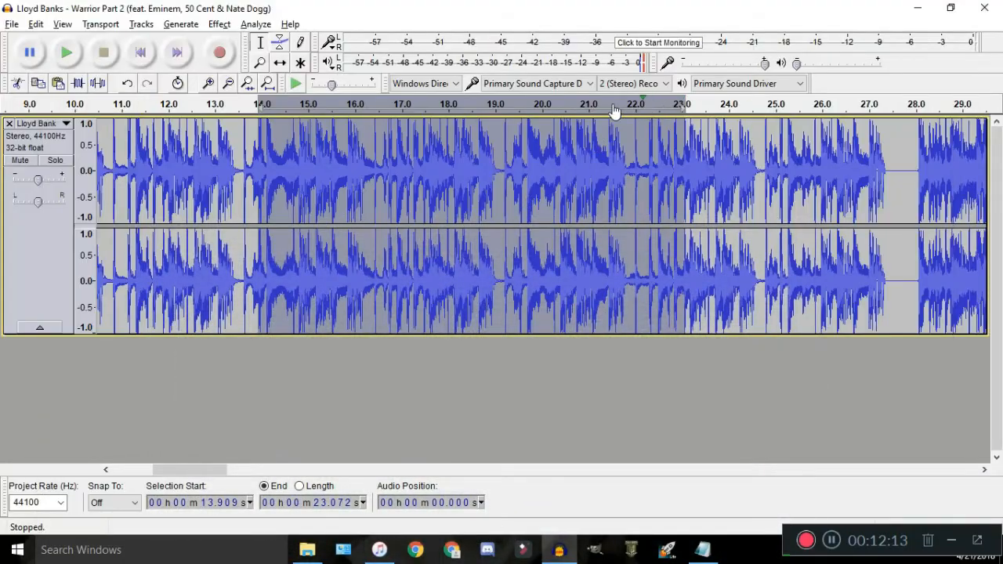
Play from about the 22-second mark and set the selection's end to 22.820 s
{"action": "left_click", "coordinate": [639, 108]}
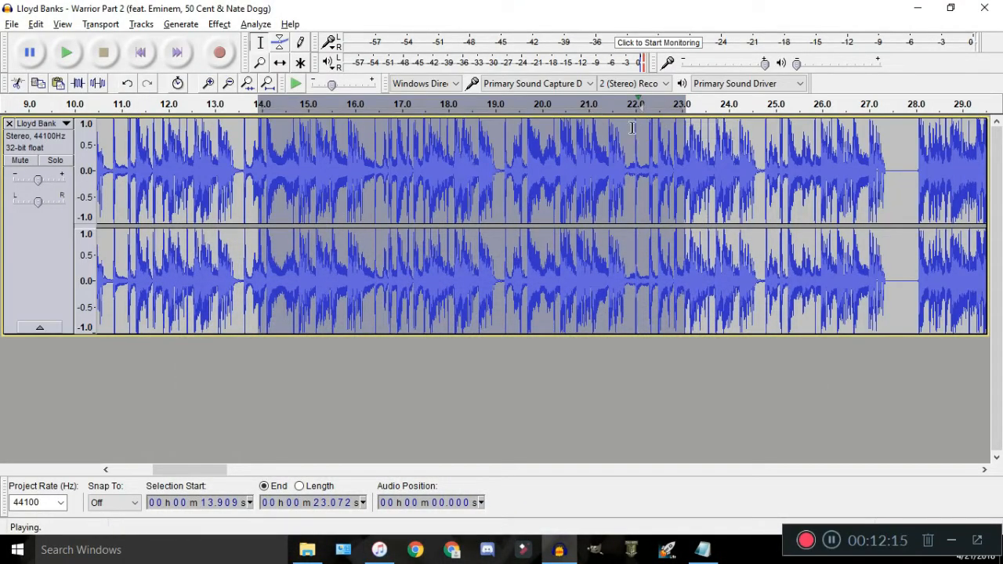
{"action": "left_click", "coordinate": [673, 173], "text": "shift"}
{"action": "key", "text": "space"}
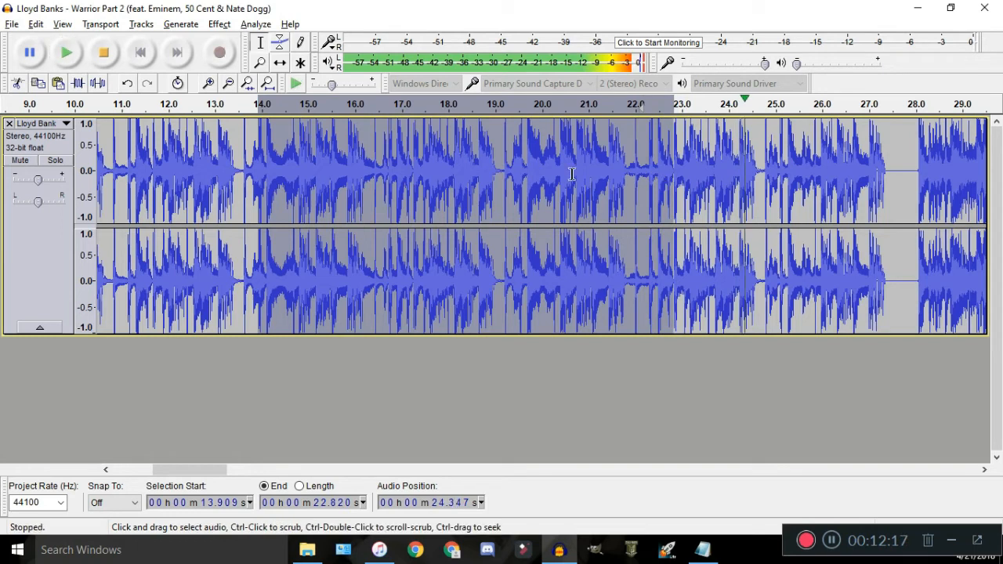
{"action": "scroll", "coordinate": [665, 149], "scroll_direction": "up", "scroll_amount": 1, "text": "ctrl"}
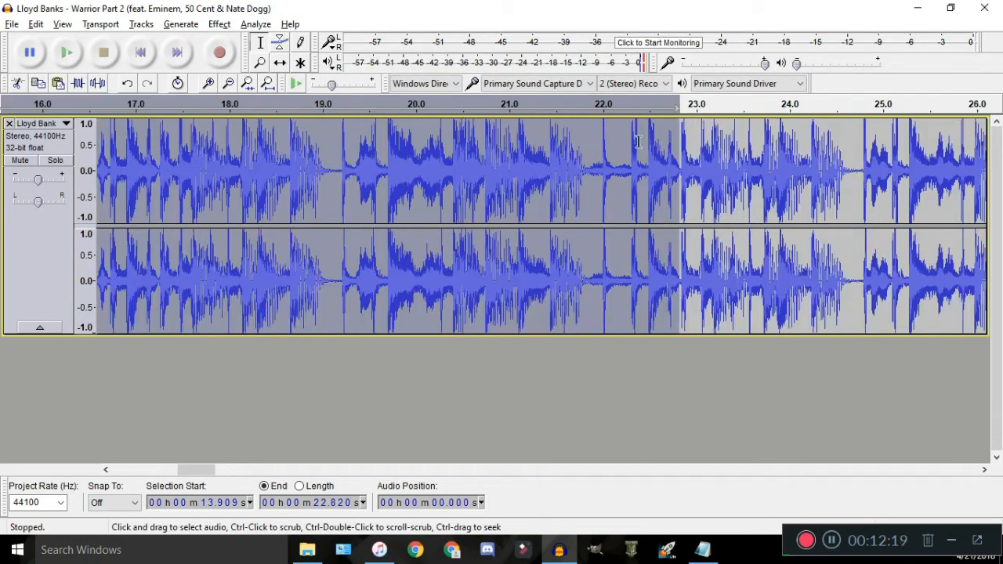
Replay the audio around the selection's end, stop, and delete the section from 13.909 s to 22.820 s
{"action": "left_click", "coordinate": [564, 104]}
{"action": "left_click", "coordinate": [423, 104]}
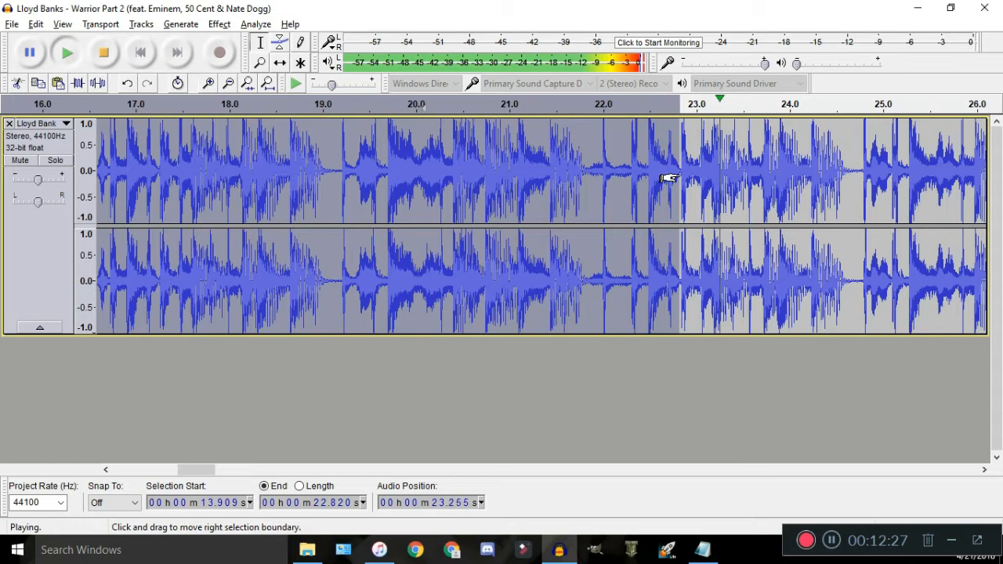
{"action": "key", "text": "space"}
{"action": "scroll", "coordinate": [648, 164], "scroll_direction": "down", "scroll_amount": 1}
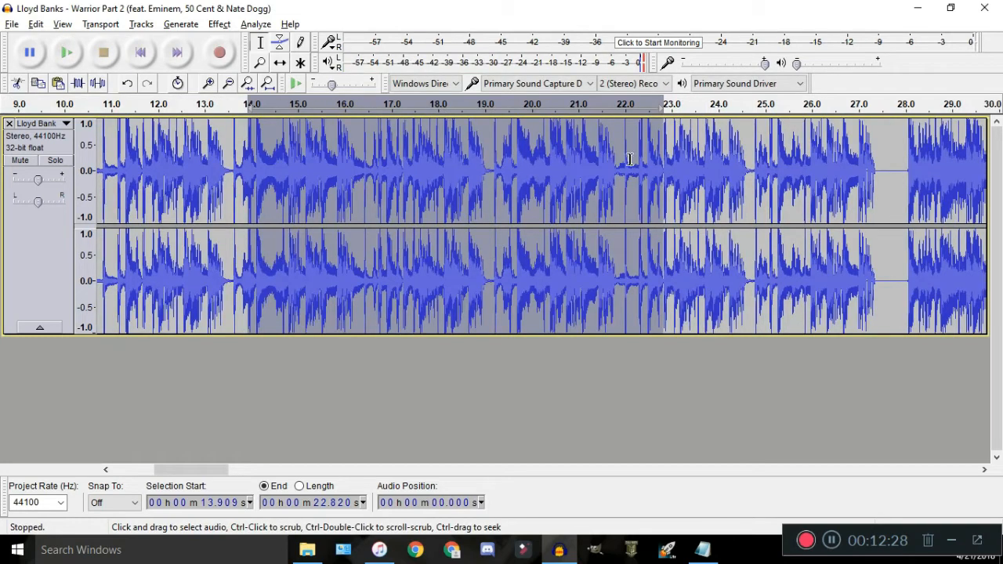
{"action": "left_click", "coordinate": [266, 168]}
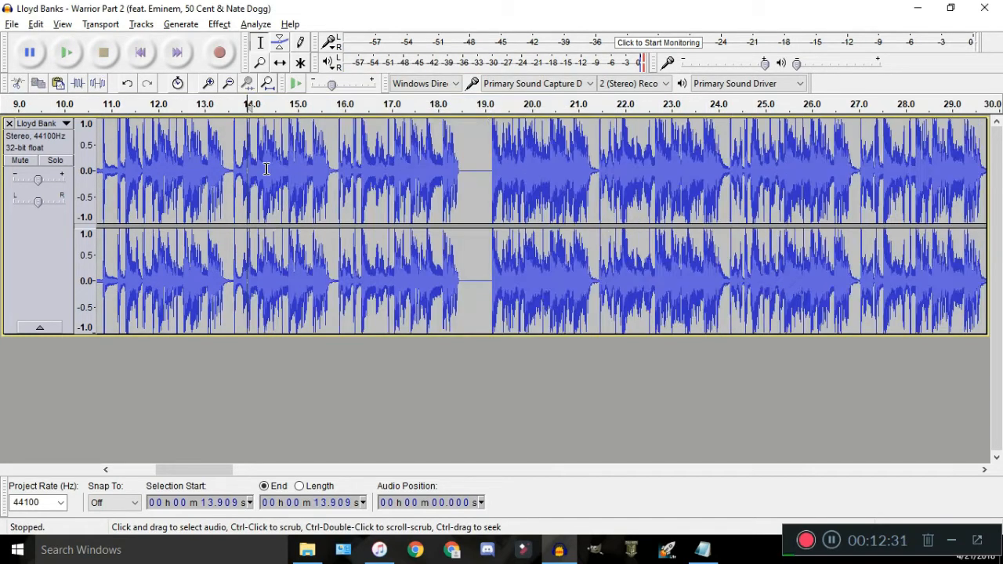
Select everything from 13.909 s past the end of the track, to 3:44.682, and cut it
{"action": "scroll", "coordinate": [263, 165], "scroll_direction": "down", "scroll_amount": 1}
{"action": "scroll", "coordinate": [228, 143], "scroll_direction": "up", "scroll_amount": 3}
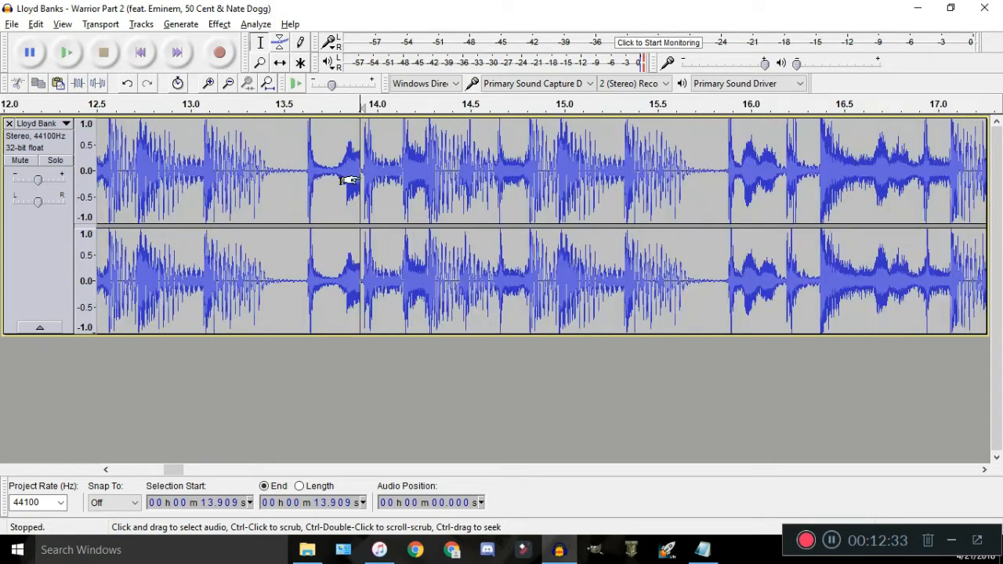
{"action": "scroll", "coordinate": [403, 188], "scroll_direction": "down", "scroll_amount": 5}
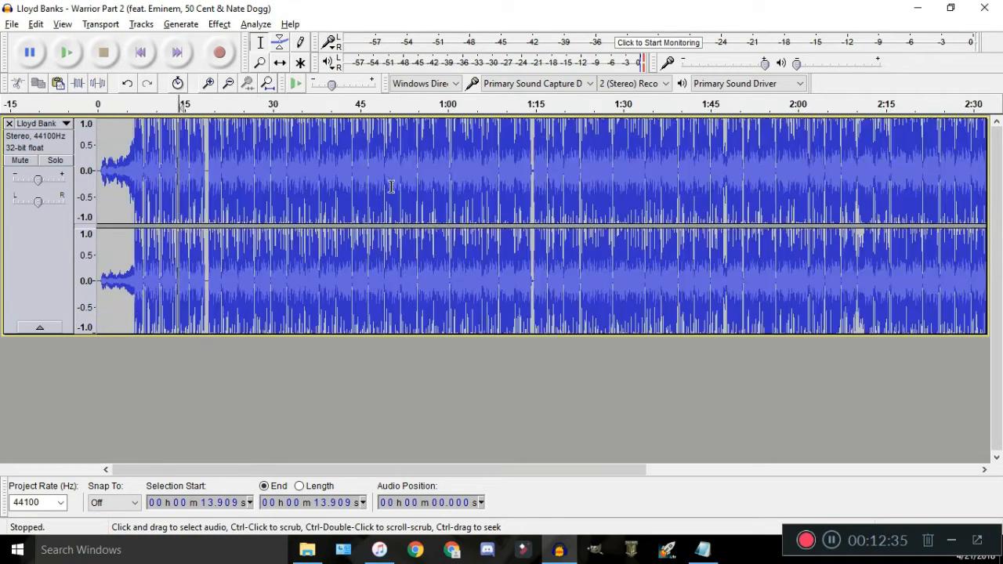
{"action": "key", "text": "shift"}
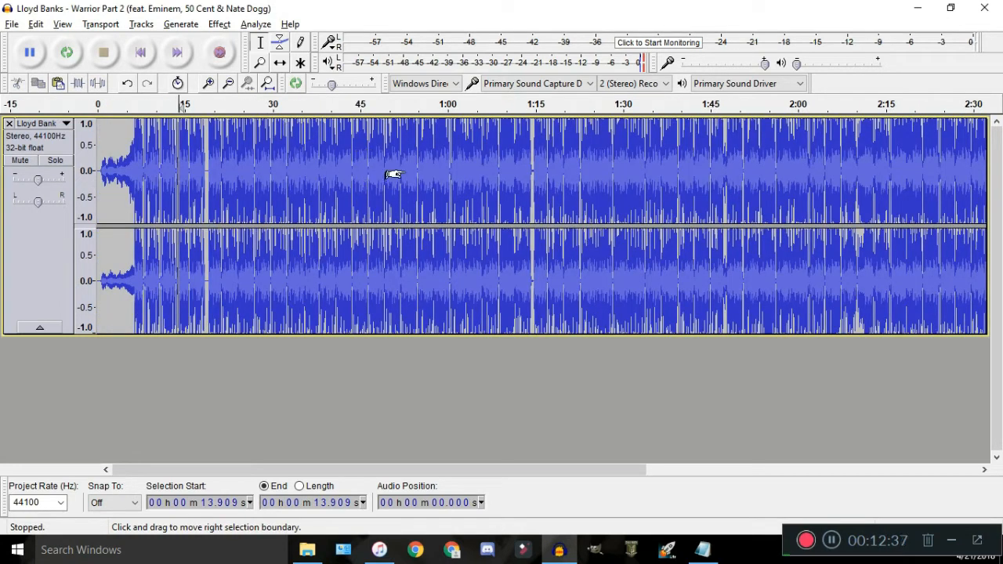
{"action": "left_click_drag", "start_coordinate": [389, 174], "coordinate": [880, 176]}
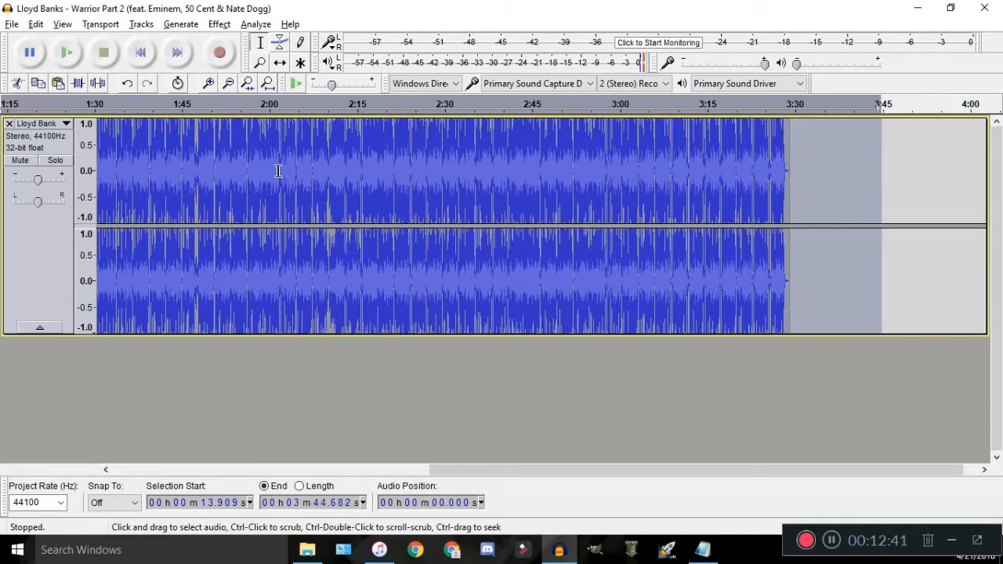
{"action": "key", "text": "Delete"}
Try pasting the cut audio back into the same track at 15.606 s, and remove that pasted section
{"action": "scroll", "coordinate": [342, 202], "scroll_direction": "down", "scroll_amount": 2}
{"action": "scroll", "coordinate": [149, 176], "scroll_direction": "up", "scroll_amount": 3}
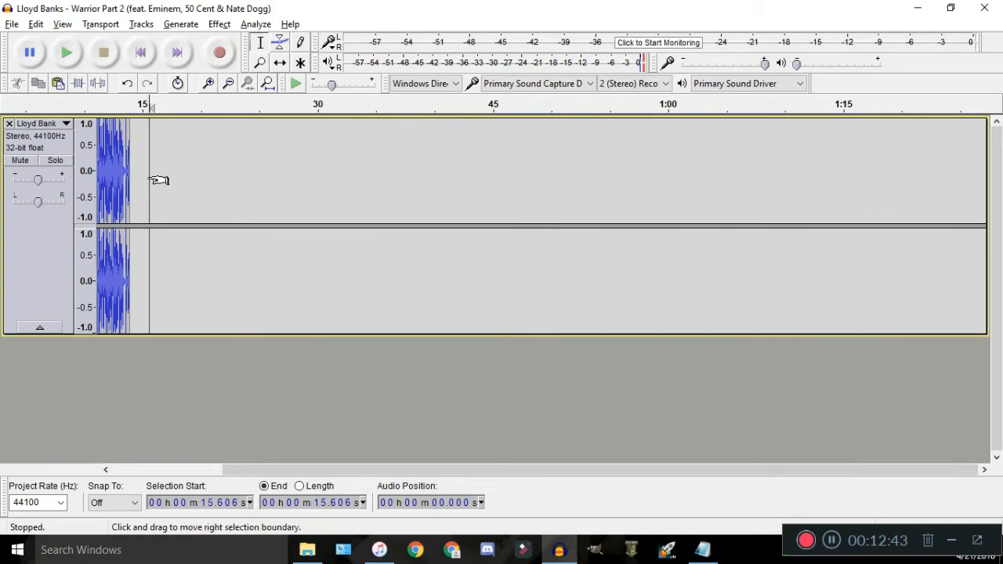
{"action": "key", "text": "ctrl+z"}
{"action": "scroll", "coordinate": [117, 177], "scroll_direction": "up", "scroll_amount": 1}
{"action": "scroll", "coordinate": [118, 177], "scroll_direction": "up", "scroll_amount": 3}
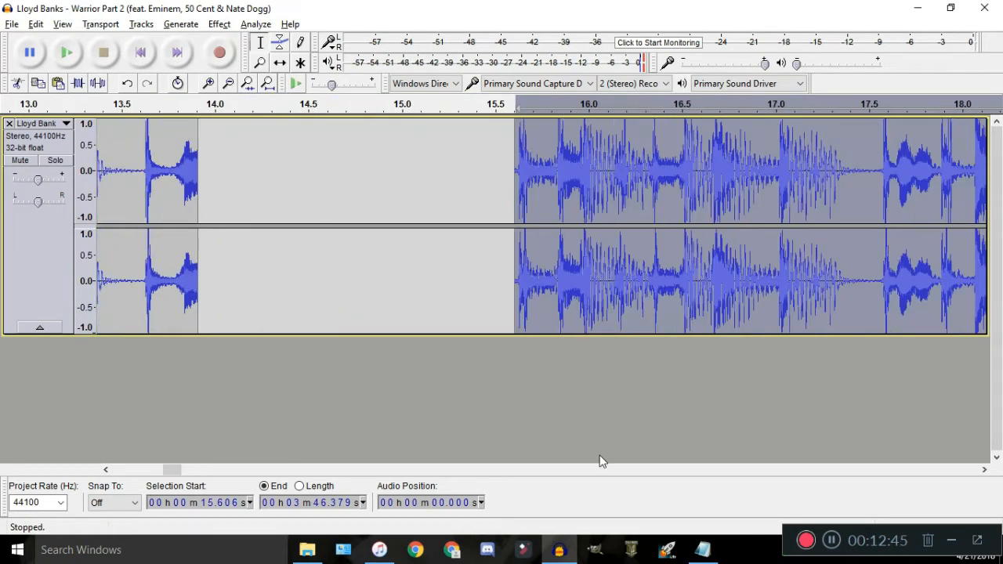
{"action": "scroll", "coordinate": [306, 327], "scroll_direction": "down", "scroll_amount": 1}
{"action": "scroll", "coordinate": [306, 326], "scroll_direction": "down", "scroll_amount": 1}
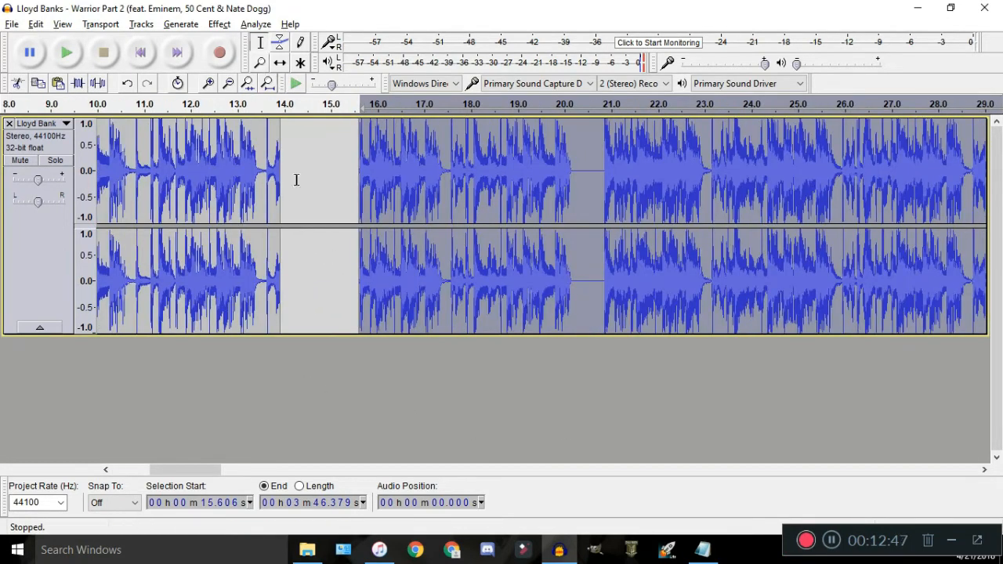
{"action": "key", "text": "Delete"}
Paste the cut audio into a new track and shift it to start at 11.661 s, lining its beats up with the upper track
{"action": "key", "text": "ctrl+v"}
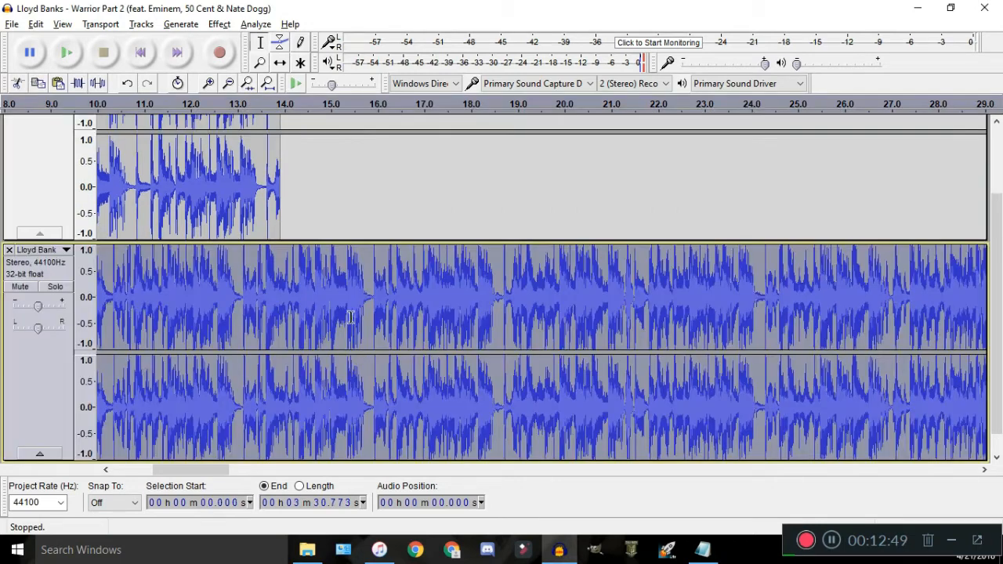
{"action": "left_click_drag", "start_coordinate": [293, 290], "coordinate": [634, 278]}
{"action": "scroll", "coordinate": [467, 284], "scroll_direction": "down", "scroll_amount": 2}
{"action": "scroll", "coordinate": [151, 268], "scroll_direction": "up", "scroll_amount": 2}
{"action": "left_click_drag", "start_coordinate": [353, 295], "coordinate": [673, 277]}
{"action": "scroll", "coordinate": [561, 286], "scroll_direction": "up", "scroll_amount": 1}
{"action": "scroll", "coordinate": [571, 289], "scroll_direction": "up", "scroll_amount": 1}
{"action": "scroll", "coordinate": [595, 274], "scroll_direction": "up", "scroll_amount": 5}
{"action": "left_click_drag", "start_coordinate": [571, 274], "coordinate": [597, 281]}
{"action": "scroll", "coordinate": [569, 287], "scroll_direction": "up", "scroll_amount": 3}
{"action": "scroll", "coordinate": [557, 282], "scroll_direction": "up", "scroll_amount": 3}
{"action": "scroll", "coordinate": [597, 281], "scroll_direction": "down", "scroll_amount": 10}
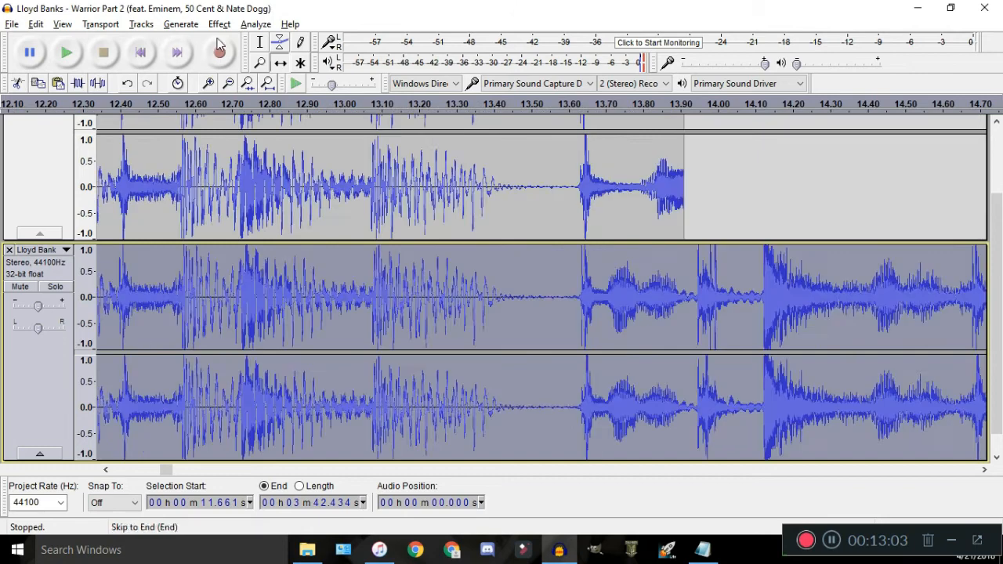
Compare the beats of both tracks up close and try shifting the lower clip's start to 12.341 s, then 12.903 s
{"action": "scroll", "coordinate": [593, 290], "scroll_direction": "up", "scroll_amount": 5}
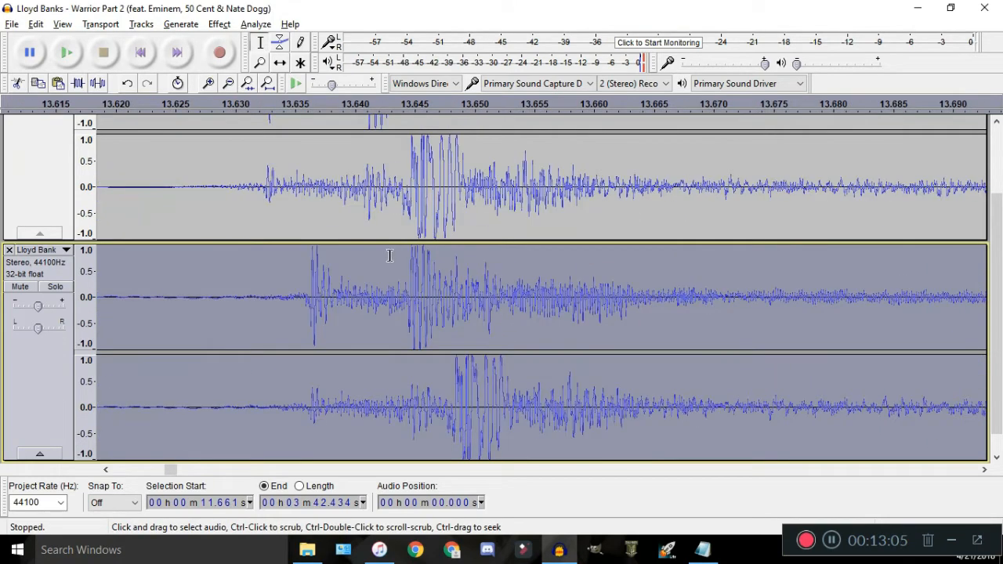
{"action": "scroll", "coordinate": [347, 233], "scroll_direction": "down", "scroll_amount": 8}
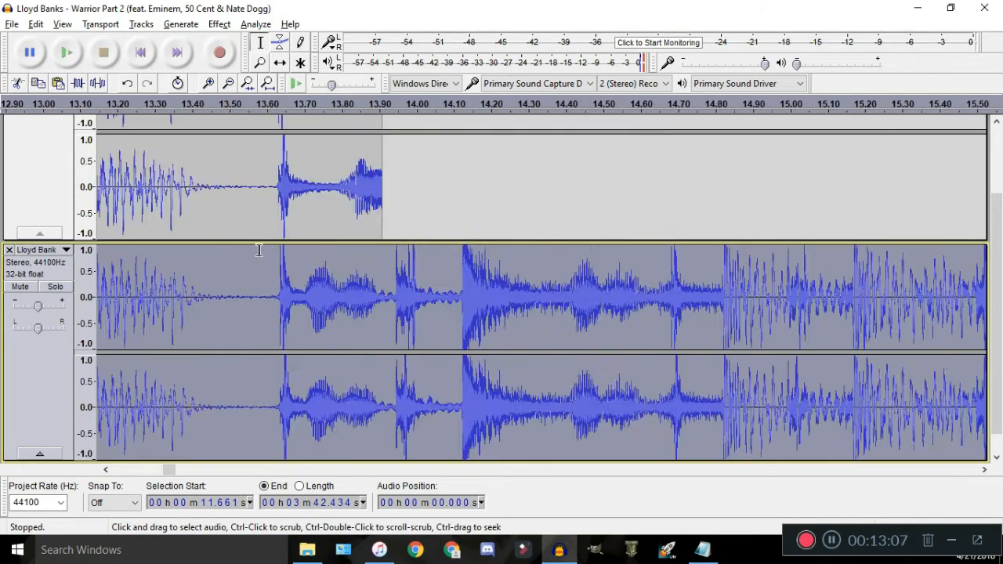
{"action": "scroll", "coordinate": [180, 250], "scroll_direction": "up", "scroll_amount": 4}
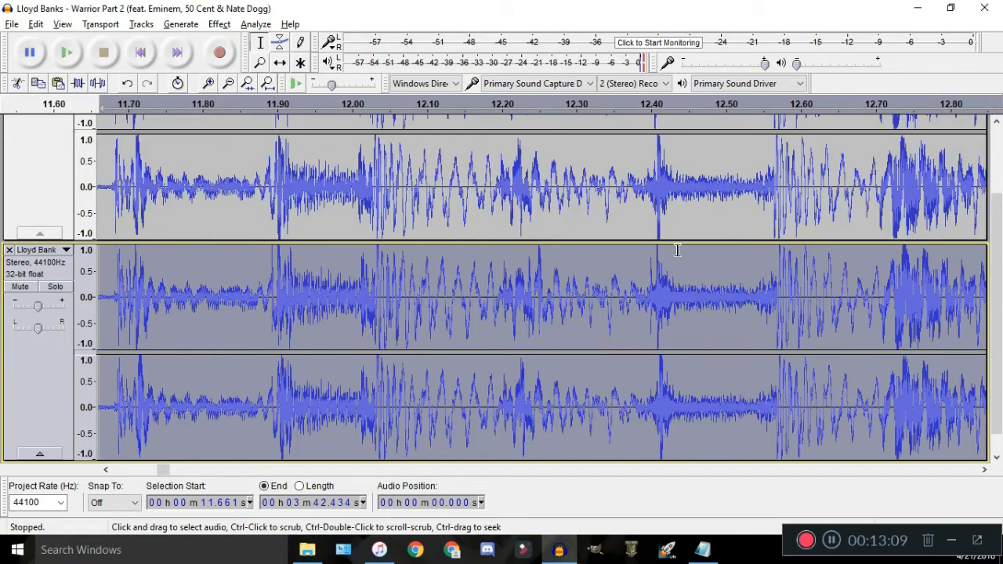
{"action": "scroll", "coordinate": [677, 250], "scroll_direction": "up", "scroll_amount": 4}
{"action": "scroll", "coordinate": [579, 253], "scroll_direction": "down", "scroll_amount": 5}
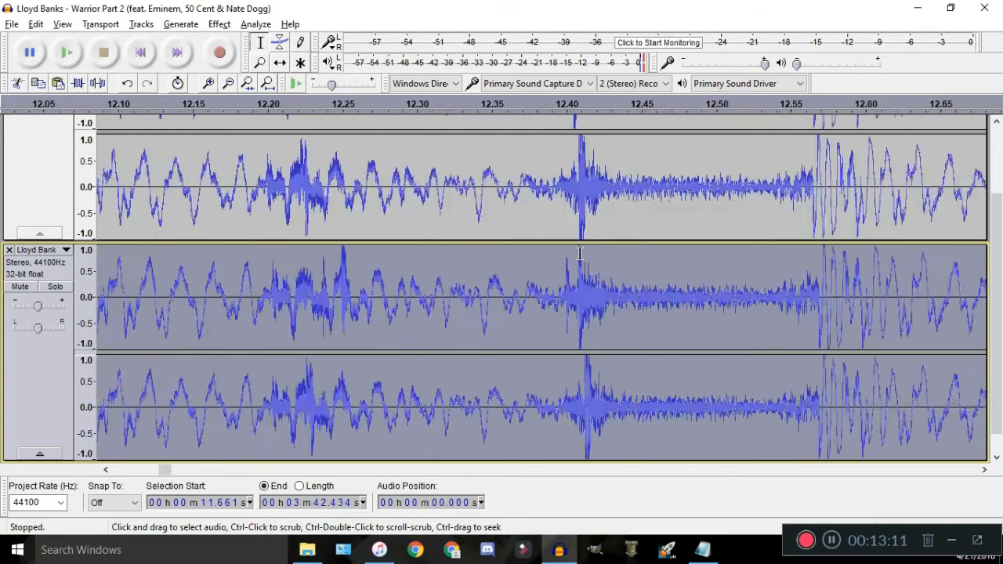
{"action": "left_click", "coordinate": [282, 62]}
{"action": "left_click_drag", "start_coordinate": [711, 293], "coordinate": [965, 285]}
{"action": "scroll", "coordinate": [617, 230], "scroll_direction": "down", "scroll_amount": 2}
{"action": "scroll", "coordinate": [640, 247], "scroll_direction": "up", "scroll_amount": 2}
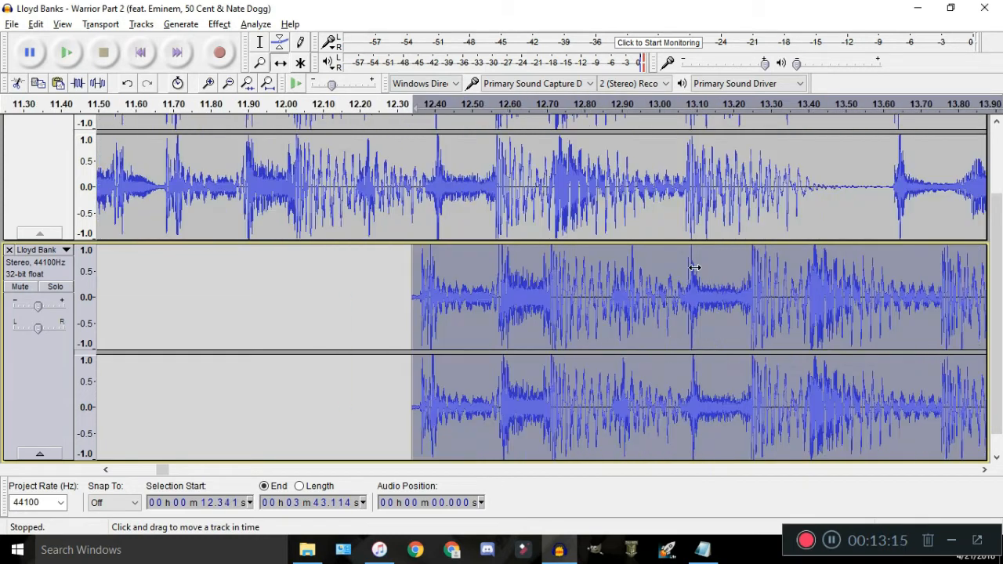
{"action": "left_click_drag", "start_coordinate": [692, 264], "coordinate": [902, 266]}
{"action": "scroll", "coordinate": [780, 280], "scroll_direction": "down", "scroll_amount": 1}
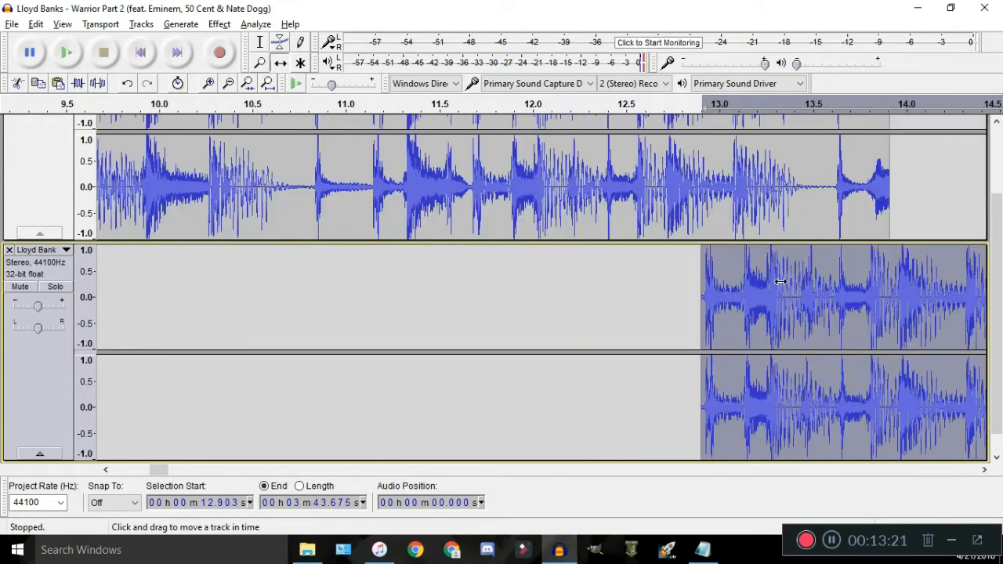
Try the lower clip at other offsets against the upper track, including starts at 13.816 s, 10.885 s and 8.866 s
{"action": "scroll", "coordinate": [881, 281], "scroll_direction": "up", "scroll_amount": 1}
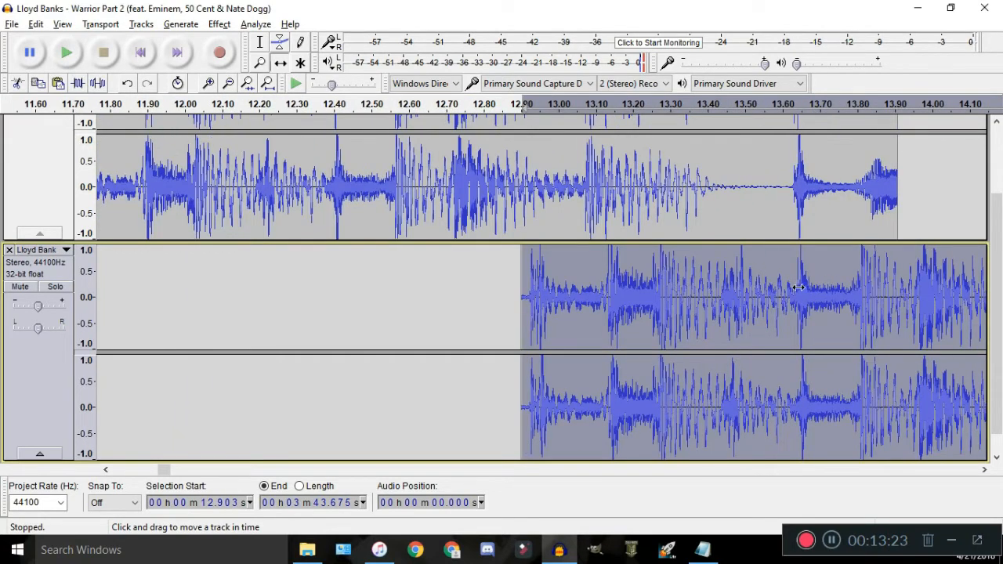
{"action": "left_click_drag", "start_coordinate": [796, 287], "coordinate": [948, 291]}
{"action": "left_click_drag", "start_coordinate": [950, 290], "coordinate": [323, 293]}
{"action": "scroll", "coordinate": [664, 294], "scroll_direction": "down", "scroll_amount": 1}
{"action": "left_click_drag", "start_coordinate": [760, 295], "coordinate": [703, 301]}
{"action": "scroll", "coordinate": [613, 298], "scroll_direction": "down", "scroll_amount": 1}
{"action": "left_click_drag", "start_coordinate": [541, 294], "coordinate": [740, 292]}
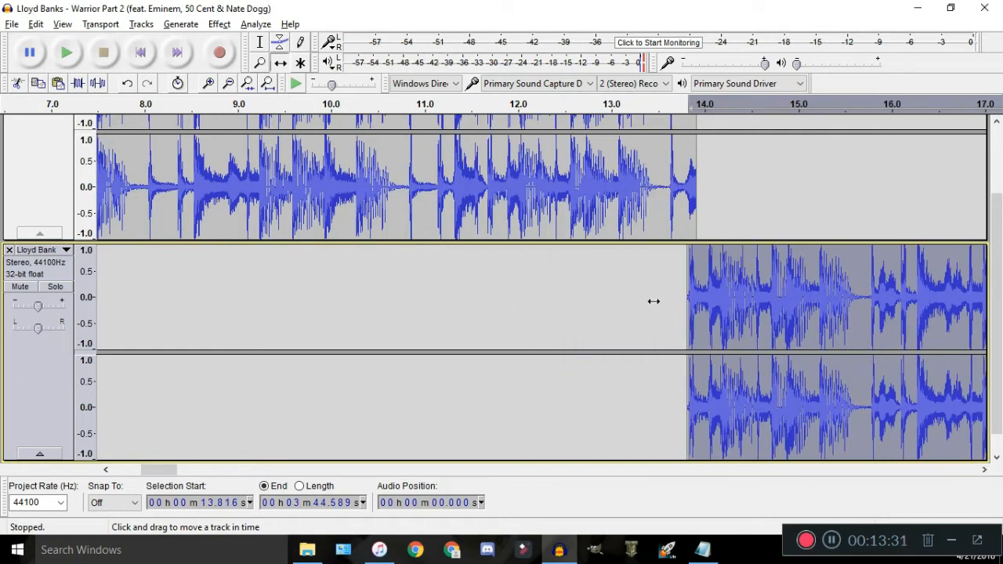
{"action": "left_click_drag", "start_coordinate": [599, 292], "coordinate": [541, 295]}
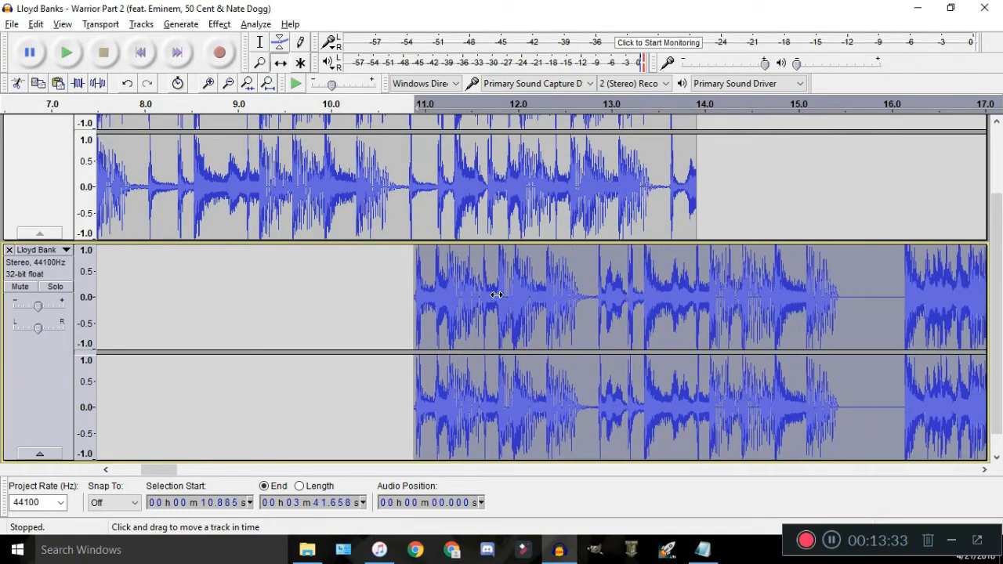
{"action": "left_click_drag", "start_coordinate": [653, 294], "coordinate": [491, 282]}
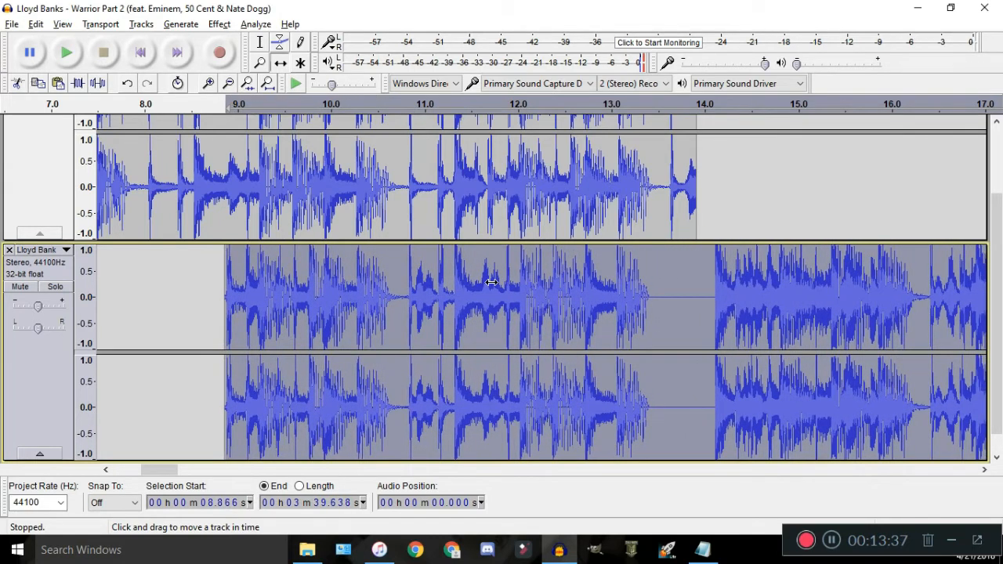
Shift the lower clip to start at 10.429 s, and further to 11.667 s to match the upper track's beats
{"action": "scroll", "coordinate": [493, 282], "scroll_direction": "down", "scroll_amount": 1}
{"action": "scroll", "coordinate": [505, 281], "scroll_direction": "up", "scroll_amount": 1}
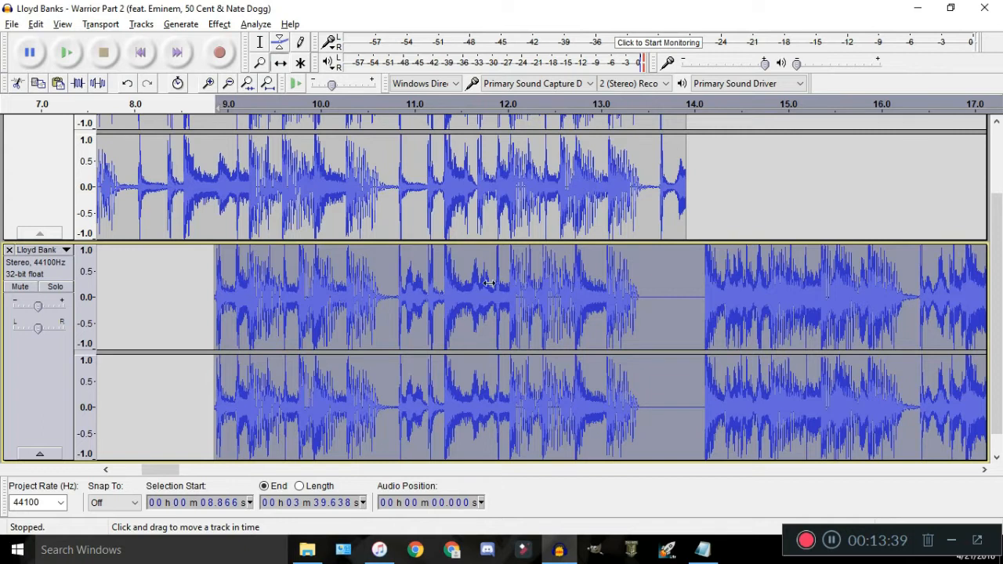
{"action": "scroll", "coordinate": [270, 268], "scroll_direction": "up", "scroll_amount": 1}
{"action": "scroll", "coordinate": [381, 288], "scroll_direction": "down", "scroll_amount": 1}
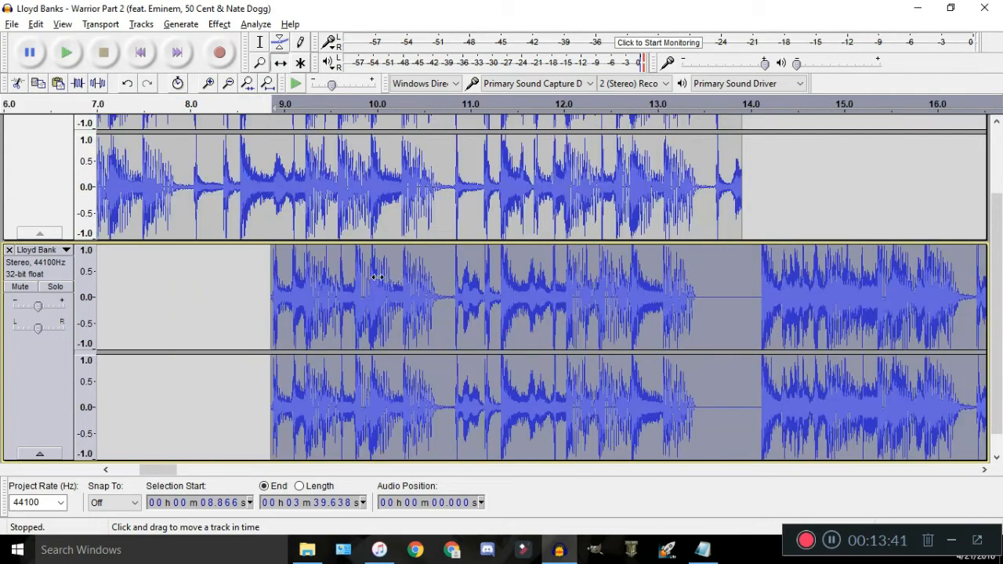
{"action": "left_click_drag", "start_coordinate": [581, 281], "coordinate": [711, 280]}
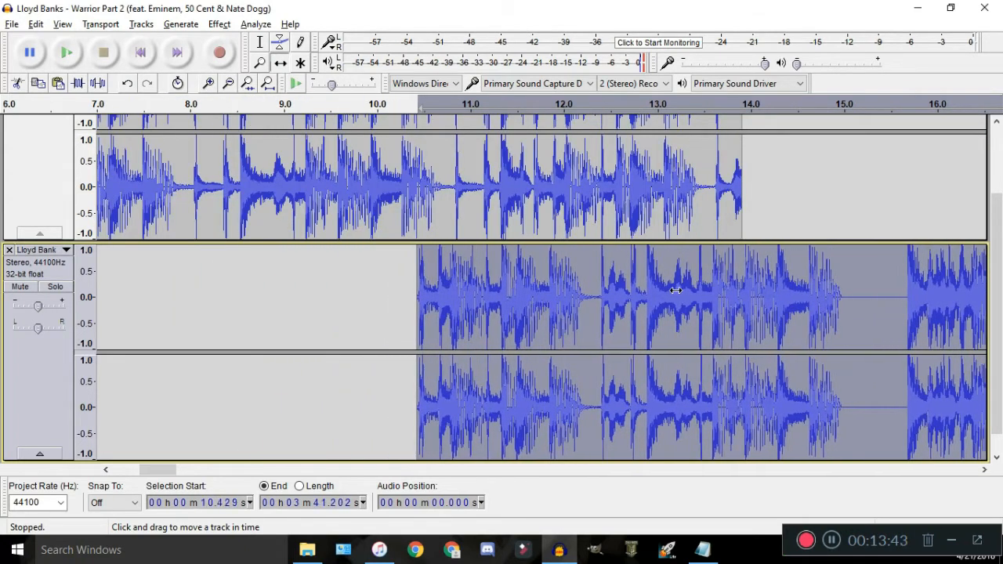
{"action": "scroll", "coordinate": [675, 290], "scroll_direction": "up", "scroll_amount": 1}
{"action": "left_click_drag", "start_coordinate": [532, 279], "coordinate": [760, 268]}
{"action": "scroll", "coordinate": [488, 258], "scroll_direction": "up", "scroll_amount": 6, "text": "ctrl"}
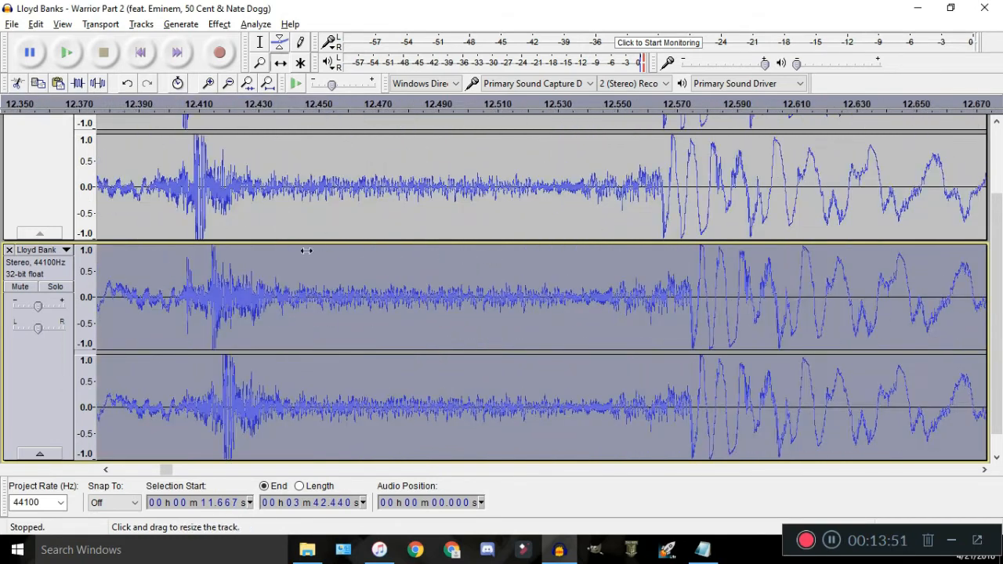
Fine-tune the lower clip's start to 11.661 s by matching the drum hit near 12.41 s with the upper track
{"action": "scroll", "coordinate": [416, 291], "scroll_direction": "up", "scroll_amount": 6, "text": "ctrl"}
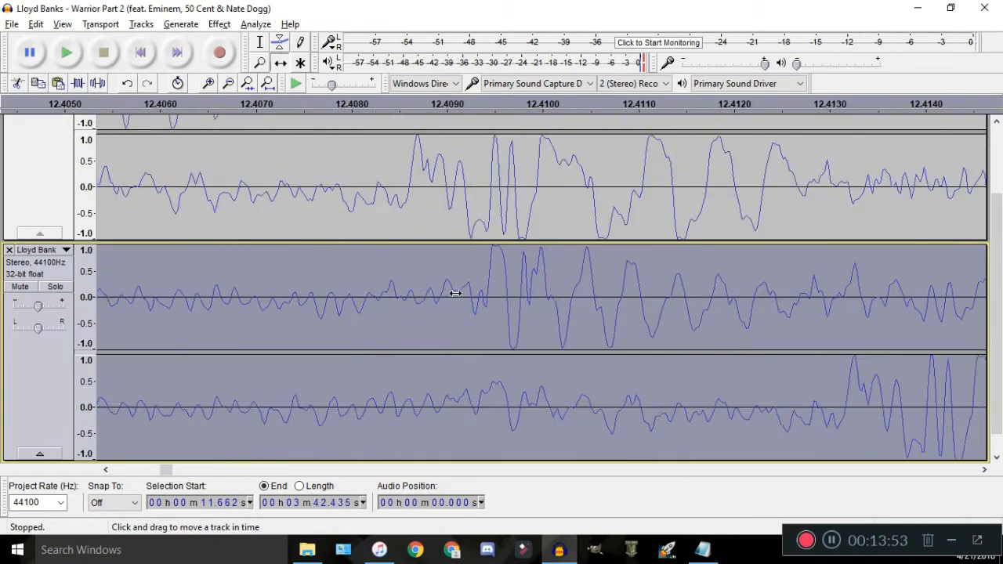
{"action": "left_click_drag", "start_coordinate": [519, 307], "coordinate": [428, 298]}
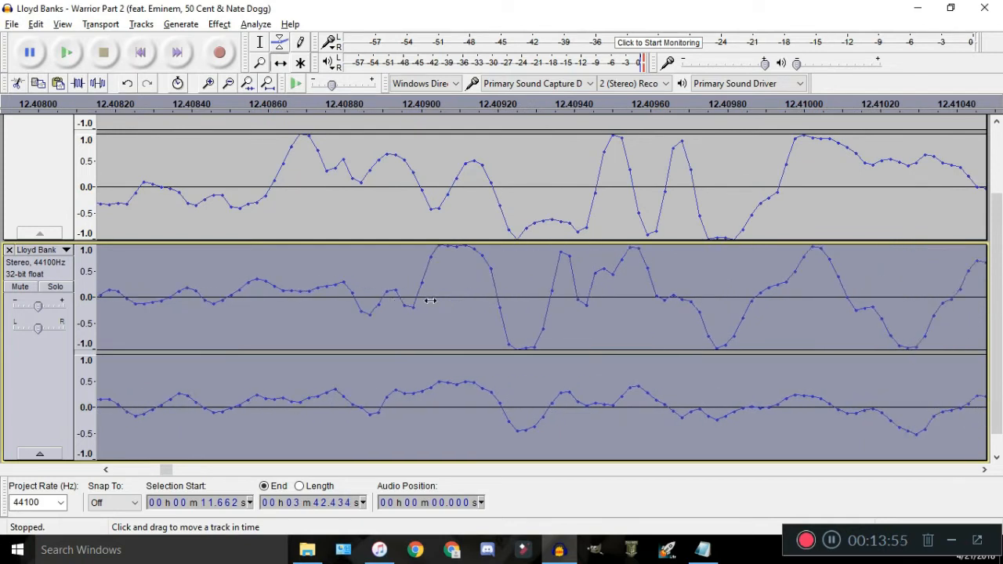
{"action": "scroll", "coordinate": [574, 284], "scroll_direction": "down", "scroll_amount": 1, "text": "ctrl"}
{"action": "mouse_move", "coordinate": [555, 278]}
{"action": "left_mouse_down"}
{"action": "mouse_move", "coordinate": [585, 274]}
{"action": "mouse_move", "coordinate": [517, 277]}
{"action": "mouse_move", "coordinate": [551, 276]}
{"action": "left_mouse_up"}
{"action": "scroll", "coordinate": [575, 272], "scroll_direction": "down", "scroll_amount": 2}
{"action": "scroll", "coordinate": [559, 279], "scroll_direction": "up", "scroll_amount": 1}
{"action": "scroll", "coordinate": [545, 277], "scroll_direction": "down", "scroll_amount": 6}
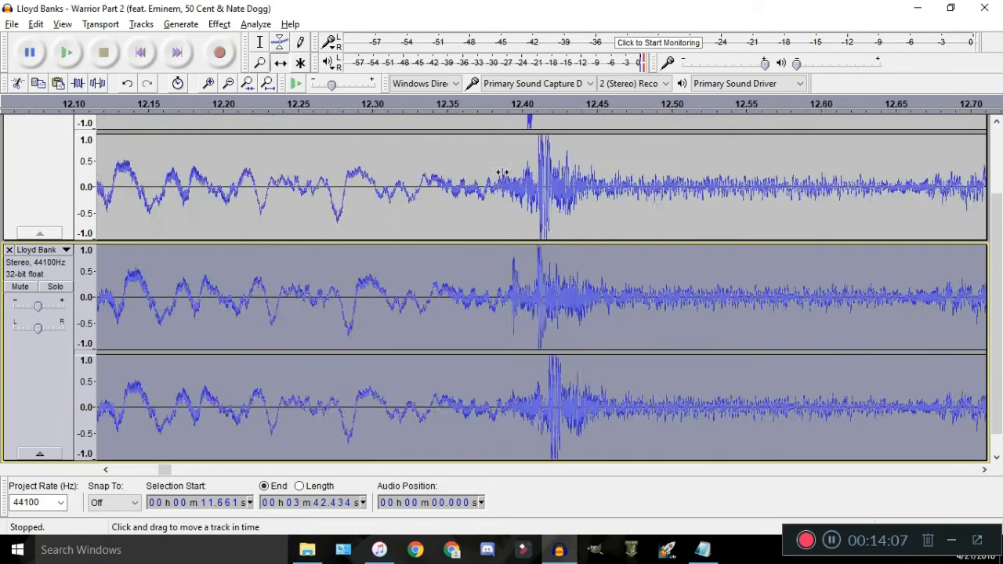
Replace the lower track's audio from 11.336 s to 13.865 s with silence and play both tracks across the join
{"action": "left_click", "coordinate": [259, 42]}
{"action": "scroll", "coordinate": [401, 252], "scroll_direction": "down", "scroll_amount": 4}
{"action": "left_click_drag", "start_coordinate": [364, 263], "coordinate": [559, 274]}
{"action": "scroll", "coordinate": [514, 264], "scroll_direction": "up", "scroll_amount": 4}
{"action": "scroll", "coordinate": [463, 265], "scroll_direction": "down", "scroll_amount": 3}
{"action": "left_click", "coordinate": [180, 25]}
{"action": "left_click", "coordinate": [221, 113]}
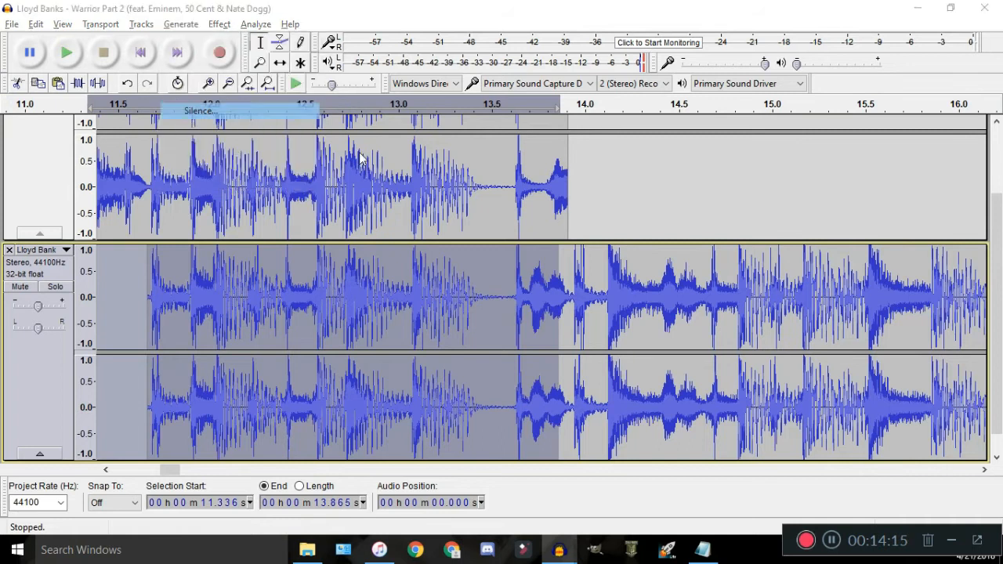
{"action": "left_click", "coordinate": [550, 310]}
{"action": "left_click", "coordinate": [375, 112]}
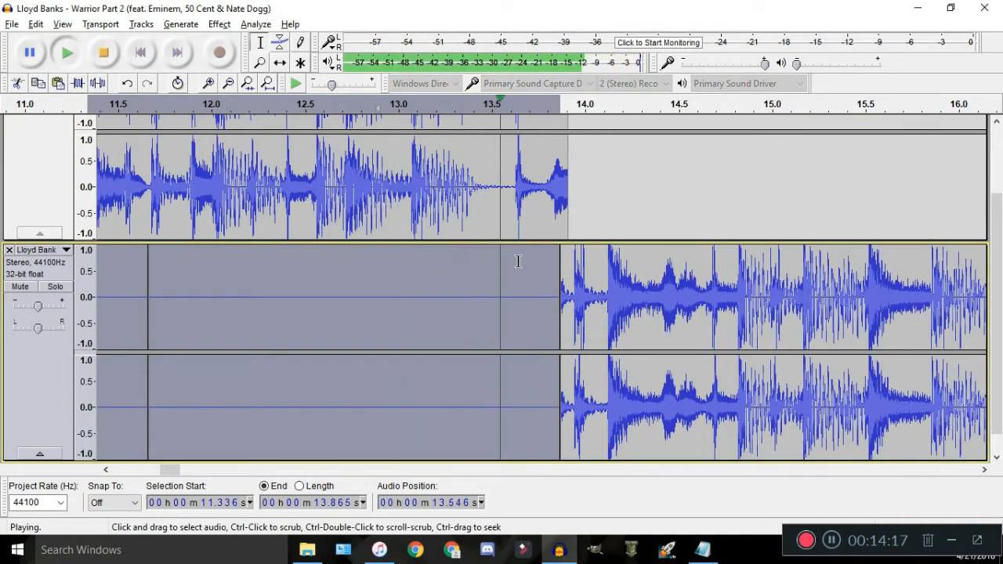
Stop playback, undo the last silence on the second track, and delete the end of the first track from 13.771 s
{"action": "key", "text": "space"}
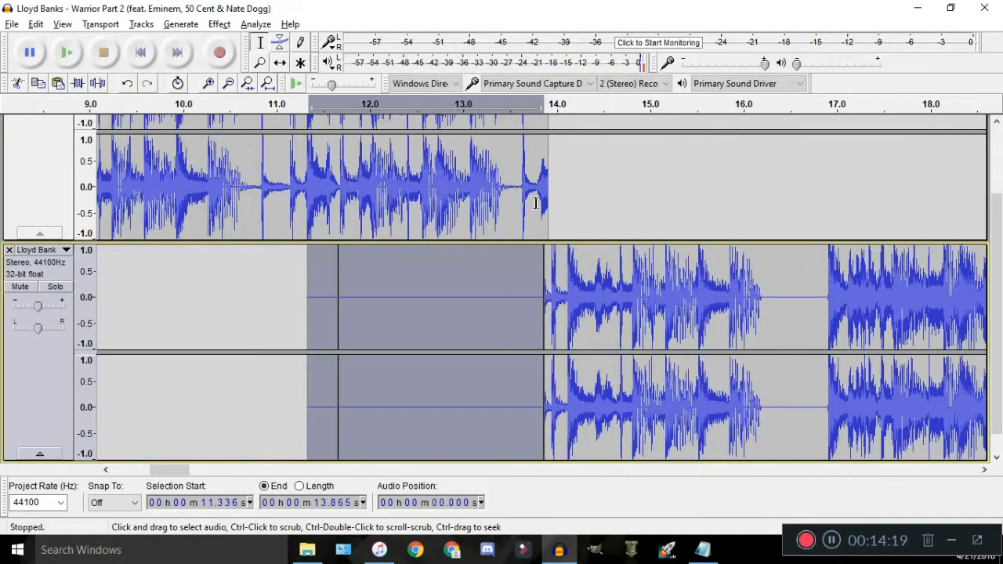
{"action": "key", "text": "ctrl+z"}
{"action": "left_click_drag", "start_coordinate": [583, 188], "coordinate": [533, 201]}
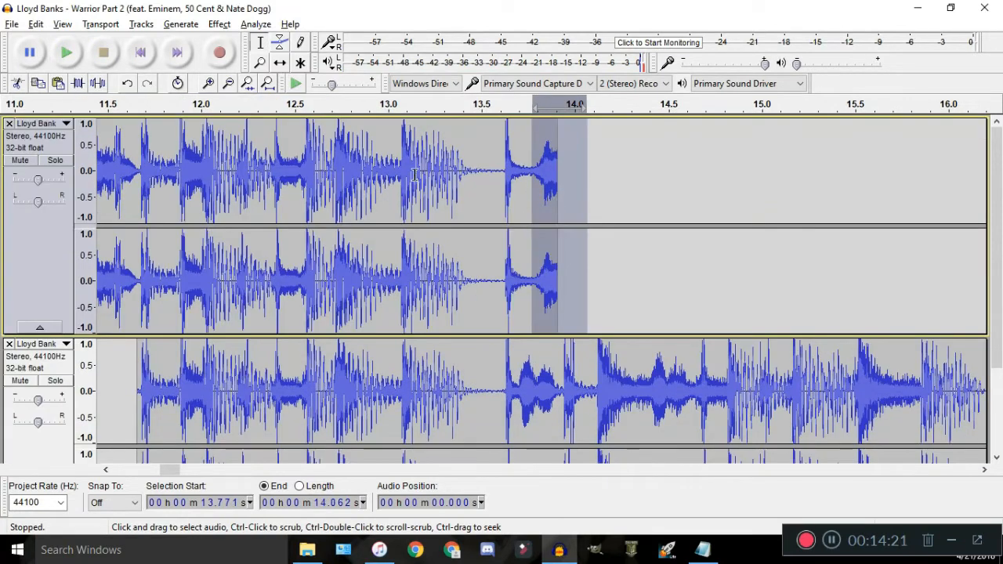
{"action": "key", "text": "Delete"}
Replace the start of the second track, from 11.468 s to 13.731 s, with generated silence
{"action": "scroll", "coordinate": [292, 159], "scroll_direction": "down", "scroll_amount": 3}
{"action": "left_click_drag", "start_coordinate": [104, 275], "coordinate": [524, 268]}
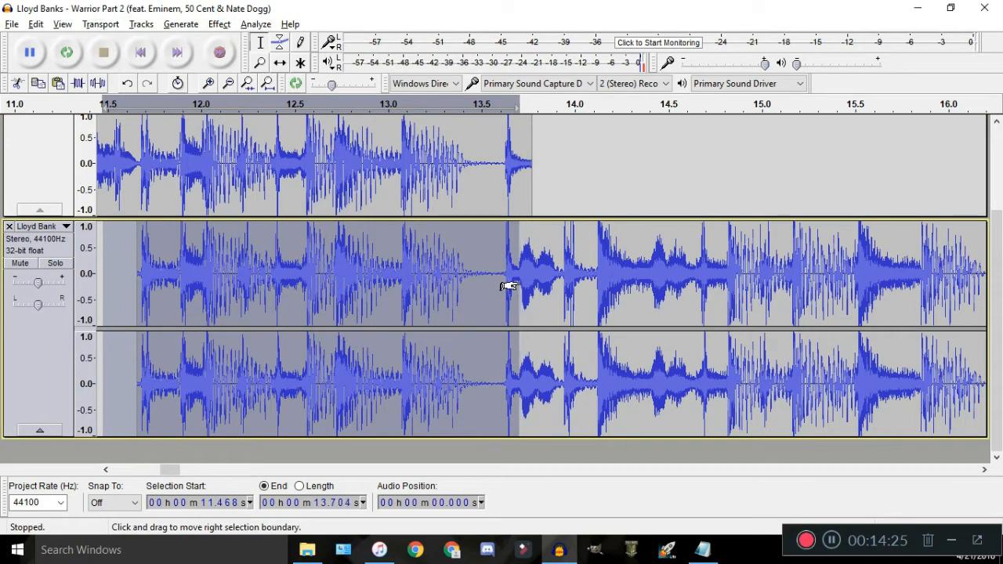
{"action": "left_click", "coordinate": [217, 24]}
{"action": "mouse_move", "coordinate": [181, 25]}
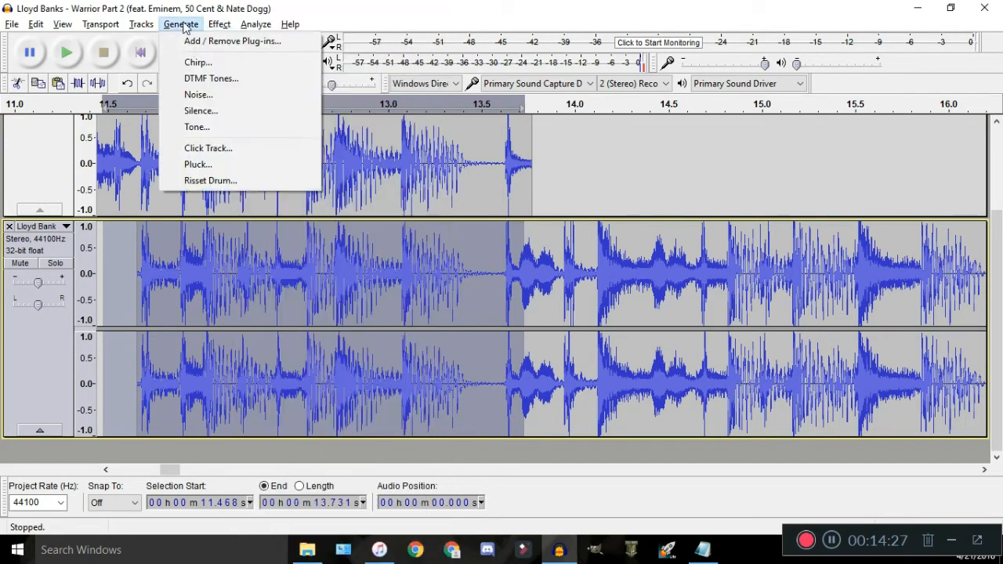
{"action": "left_click", "coordinate": [211, 108]}
{"action": "left_click", "coordinate": [533, 311]}
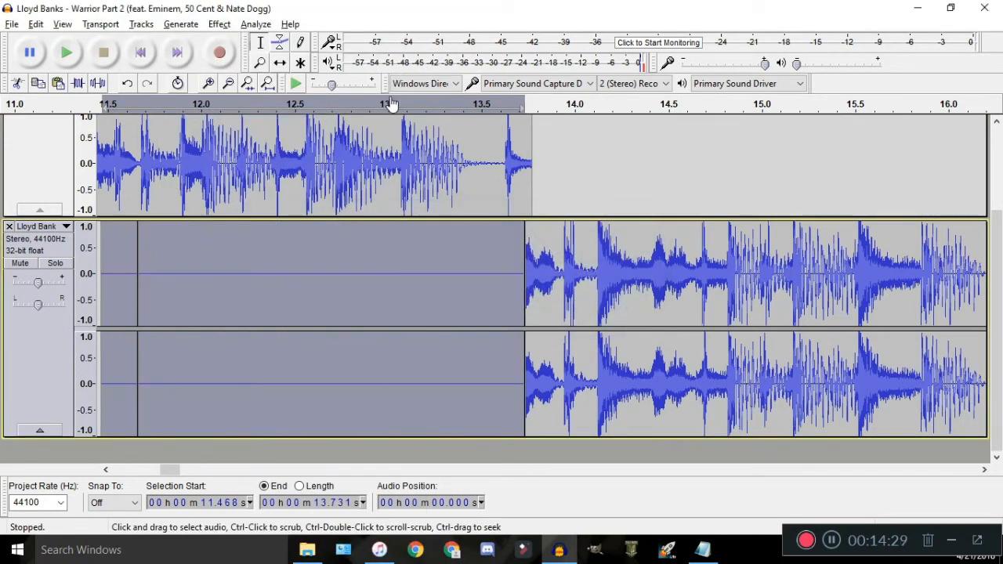
Play from about 13 s to hear the join between the first and second tracks
{"action": "left_click", "coordinate": [390, 103]}
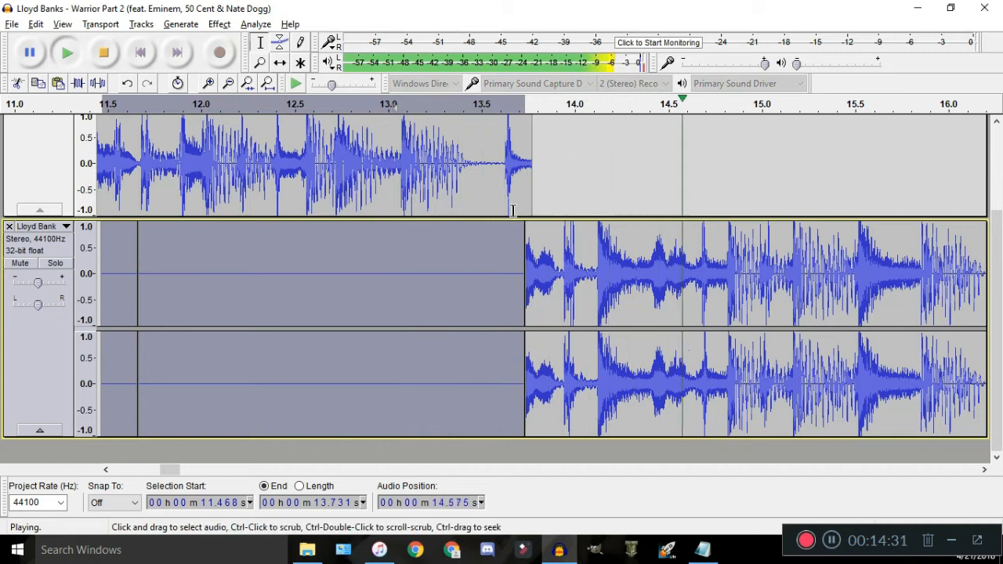
{"action": "scroll", "coordinate": [483, 147], "scroll_direction": "down", "scroll_amount": 4}
{"action": "key", "text": "space"}
{"action": "scroll", "coordinate": [186, 149], "scroll_direction": "up", "scroll_amount": 1}
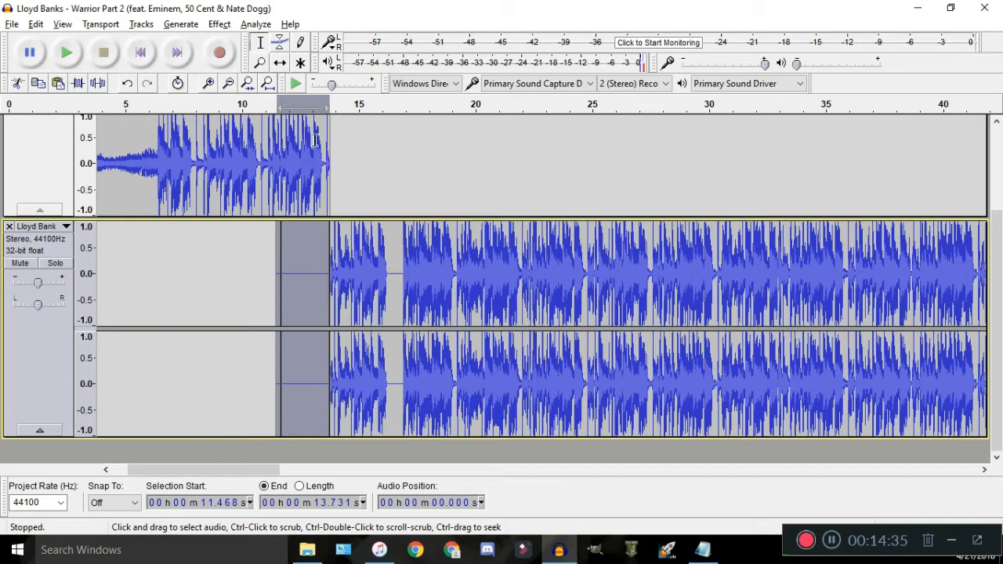
{"action": "scroll", "coordinate": [311, 144], "scroll_direction": "up", "scroll_amount": 2}
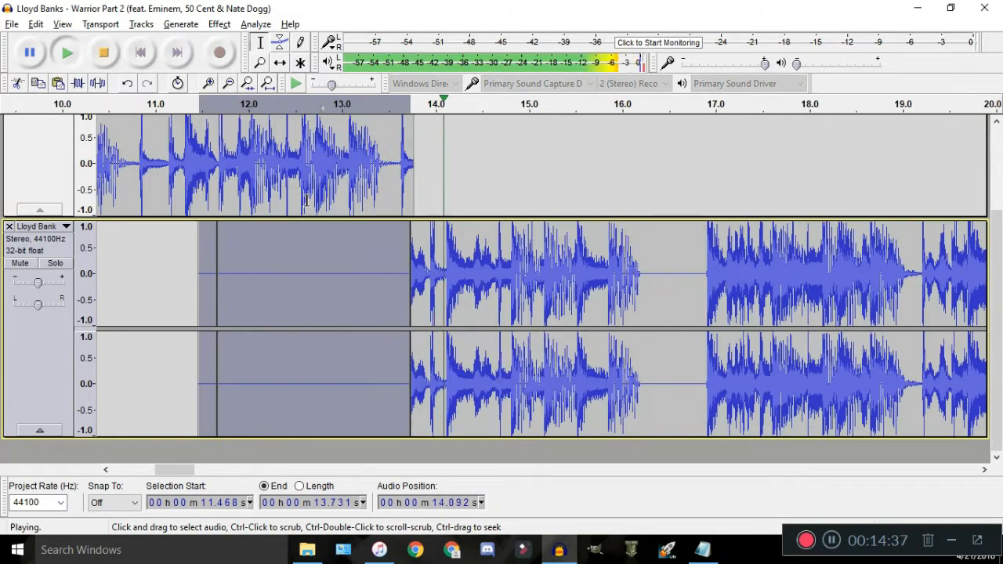
{"action": "key", "text": "space"}
Undo the second track's silence and delete the end of the first track from about 13.17 s
{"action": "key", "text": "ctrl+v"}
{"action": "left_click_drag", "start_coordinate": [439, 187], "coordinate": [358, 184]}
{"action": "key", "text": "Delete"}
Replace the second track's audio from 11.292 s to 13.170 s with generated silence
{"action": "left_click_drag", "start_coordinate": [181, 351], "coordinate": [358, 353]}
{"action": "scroll", "coordinate": [358, 353], "scroll_direction": "down", "scroll_amount": 2}
{"action": "left_click", "coordinate": [221, 24]}
{"action": "mouse_move", "coordinate": [181, 25]}
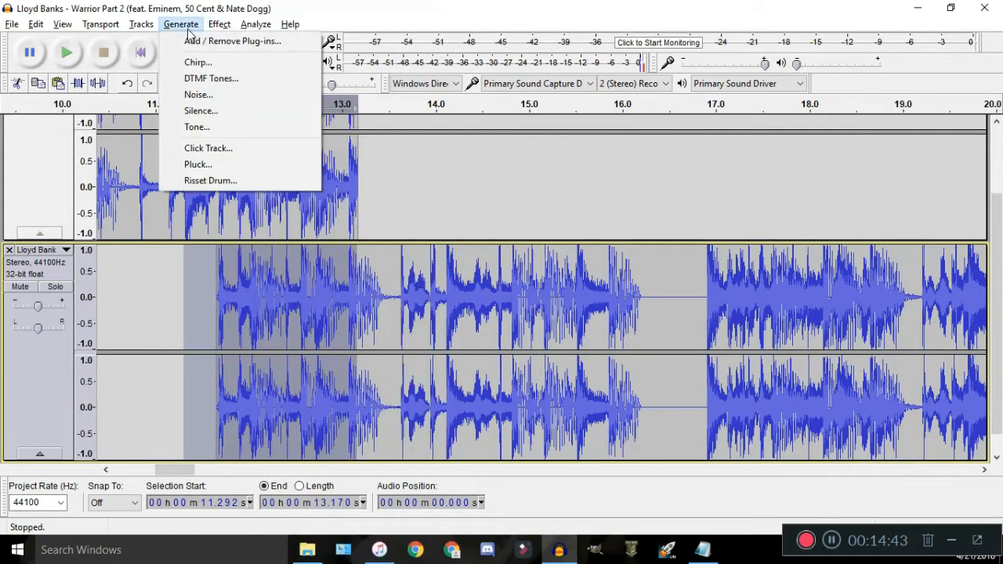
{"action": "left_click", "coordinate": [213, 110]}
{"action": "left_click", "coordinate": [533, 317]}
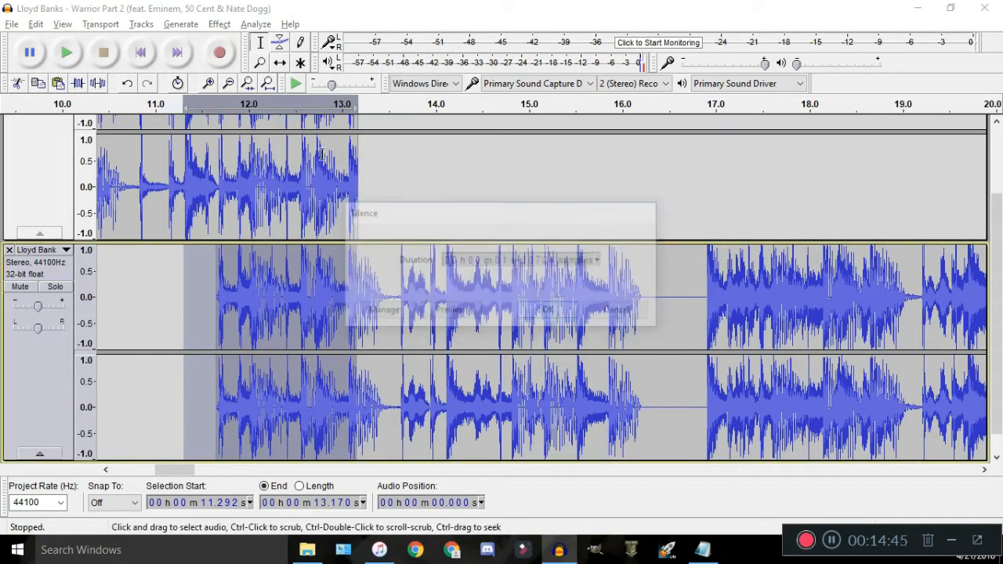
Play back and examine the join between the two tracks around 13.2 s
{"action": "key", "text": "space"}
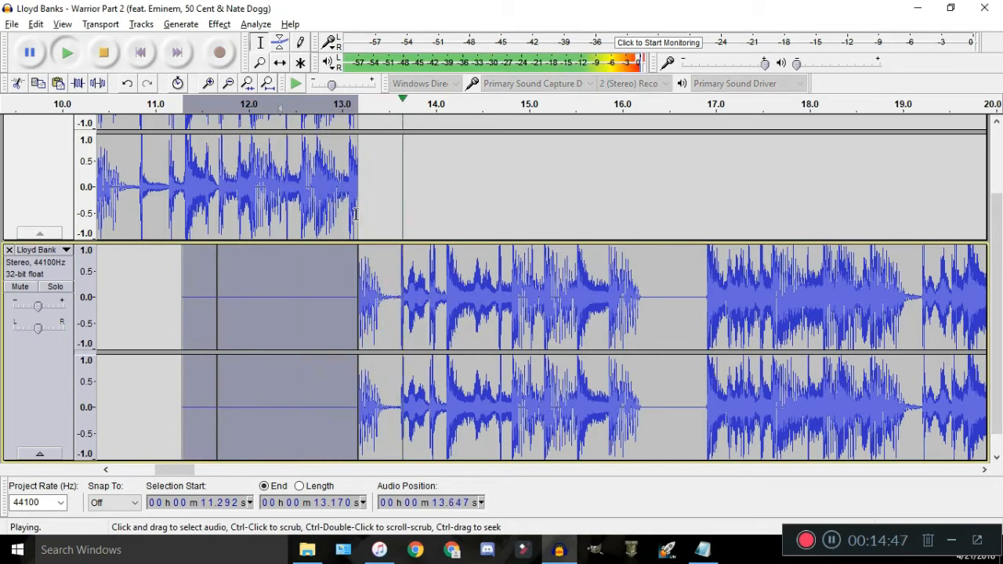
{"action": "scroll", "coordinate": [361, 227], "scroll_direction": "down", "scroll_amount": 2}
{"action": "key", "text": "space"}
{"action": "left_click", "coordinate": [367, 276]}
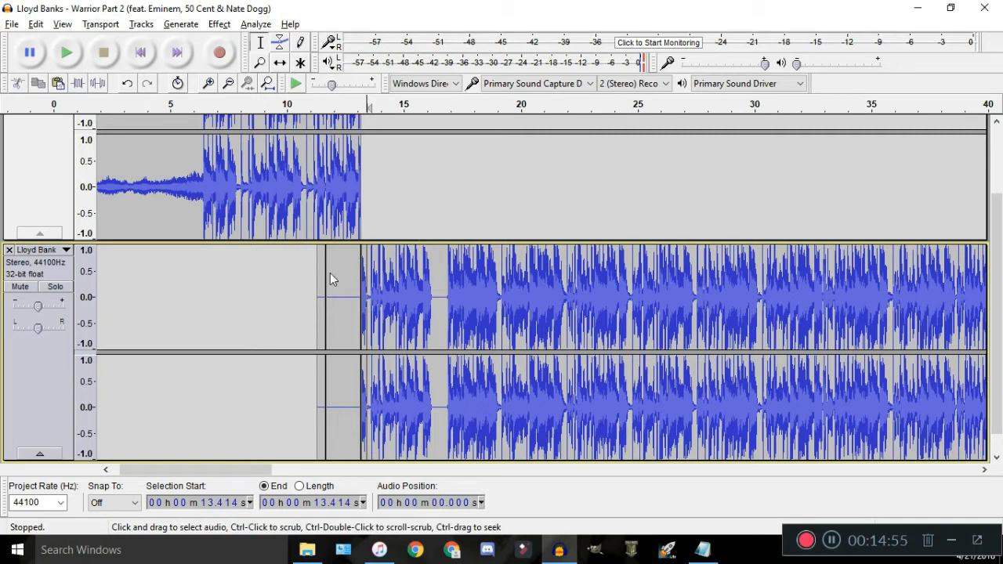
{"action": "scroll", "coordinate": [330, 267], "scroll_direction": "up", "scroll_amount": 3}
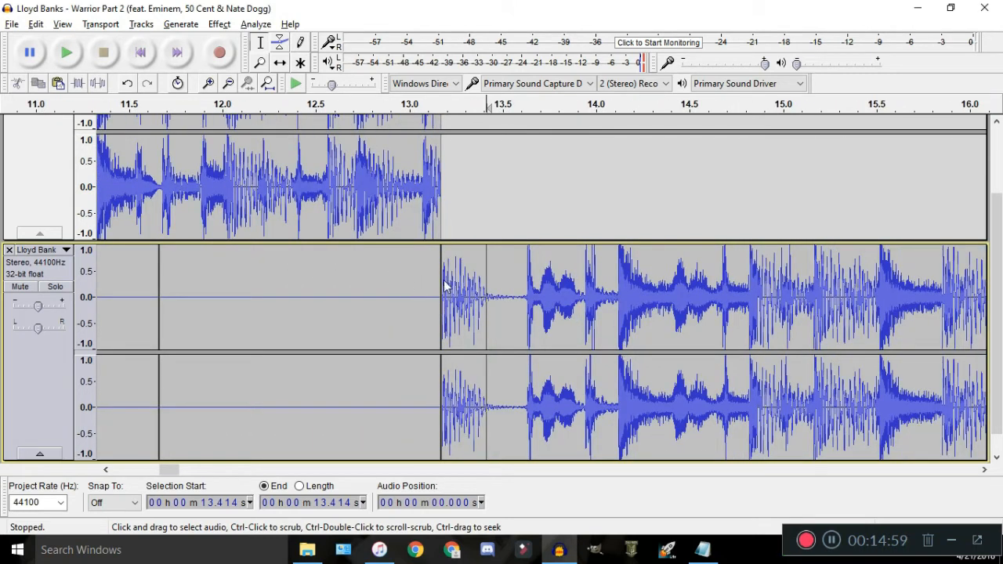
{"action": "scroll", "coordinate": [412, 253], "scroll_direction": "down", "scroll_amount": 2}
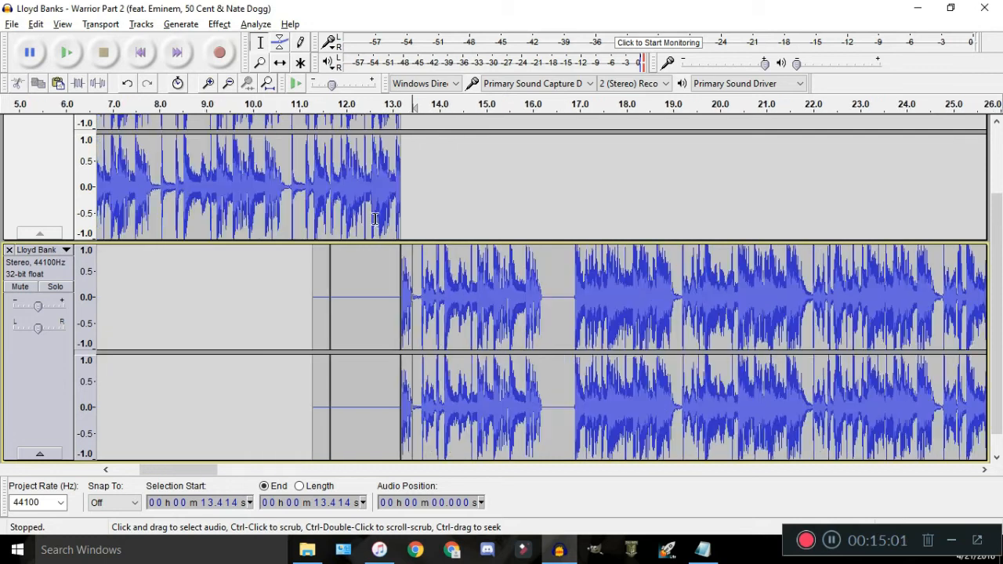
{"action": "scroll", "coordinate": [365, 208], "scroll_direction": "up", "scroll_amount": 3}
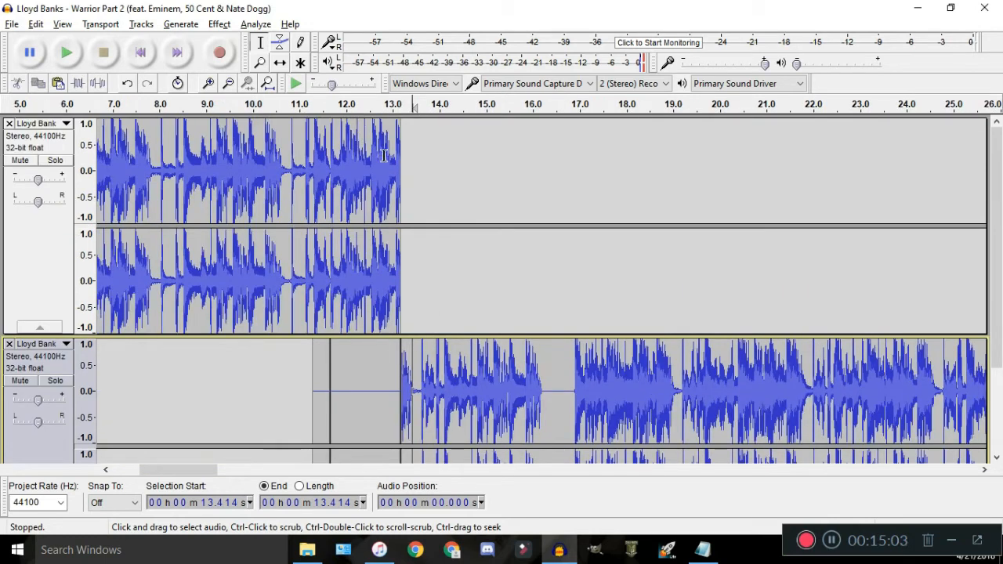
{"action": "left_click", "coordinate": [294, 108]}
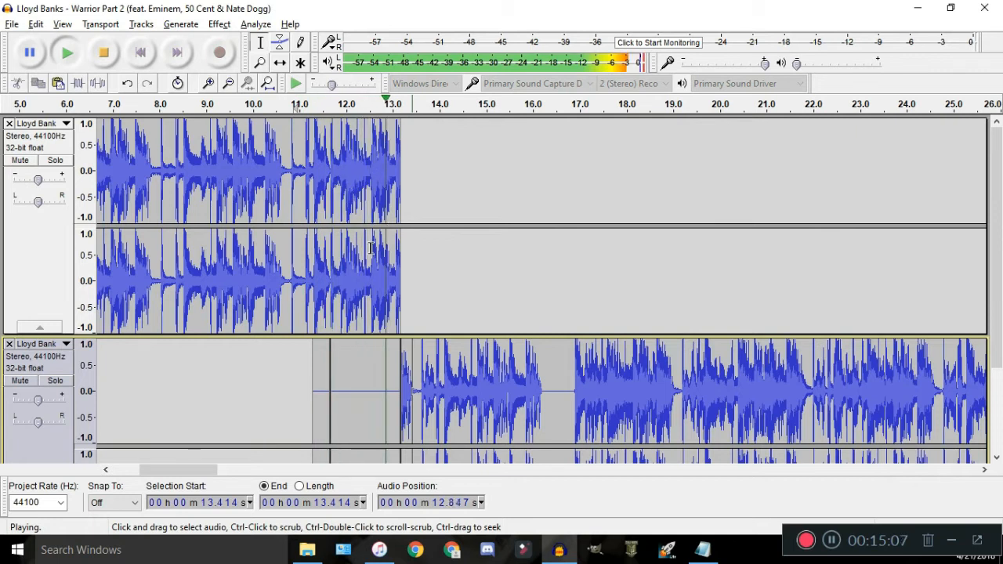
{"action": "key", "text": "space"}
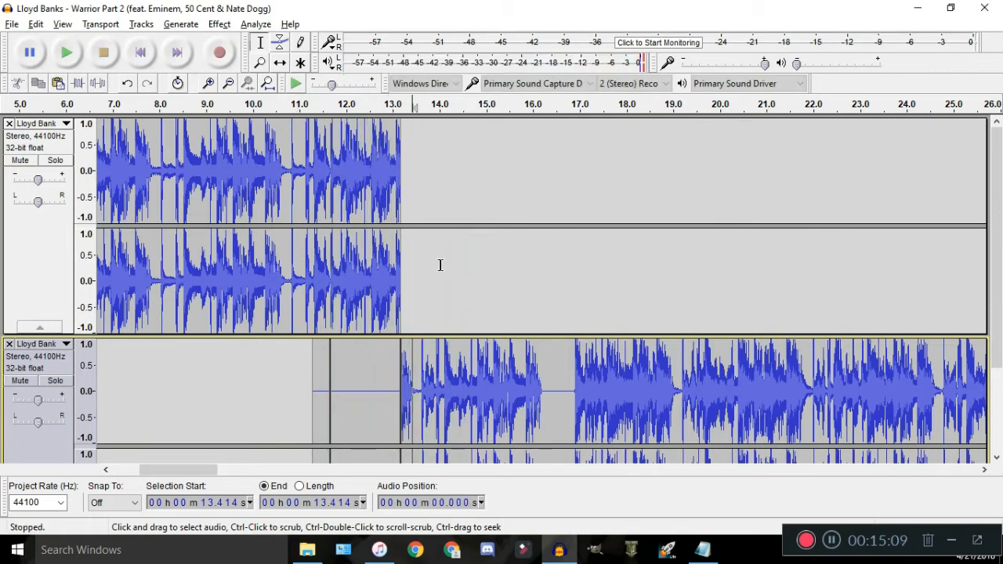
{"action": "scroll", "coordinate": [410, 267], "scroll_direction": "up", "scroll_amount": 2}
Minimise iTunes, consult the editing tips in Tips.txt in Notepad, and return to Audacity
{"action": "key", "text": "alt+Tab"}
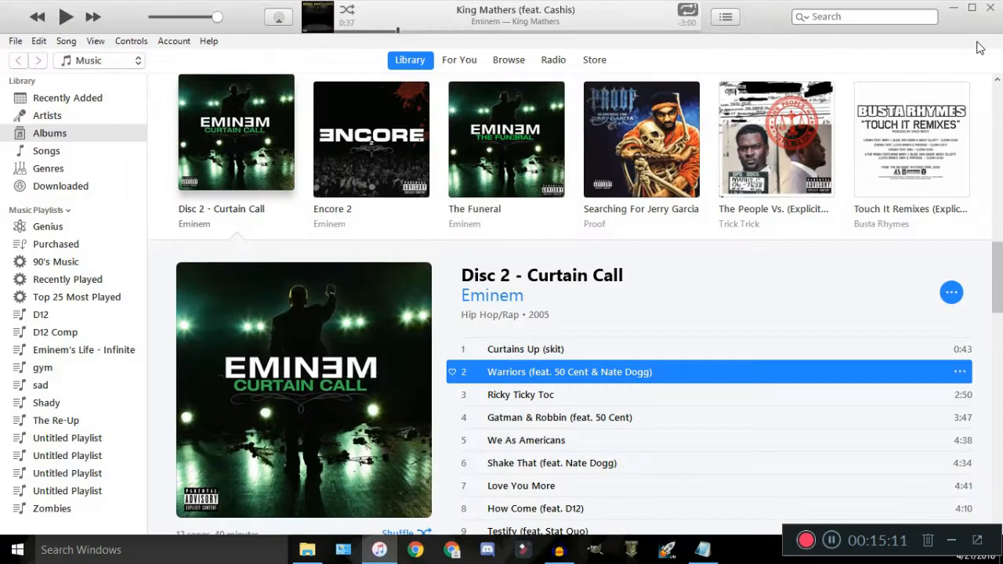
{"action": "left_click", "coordinate": [960, 15]}
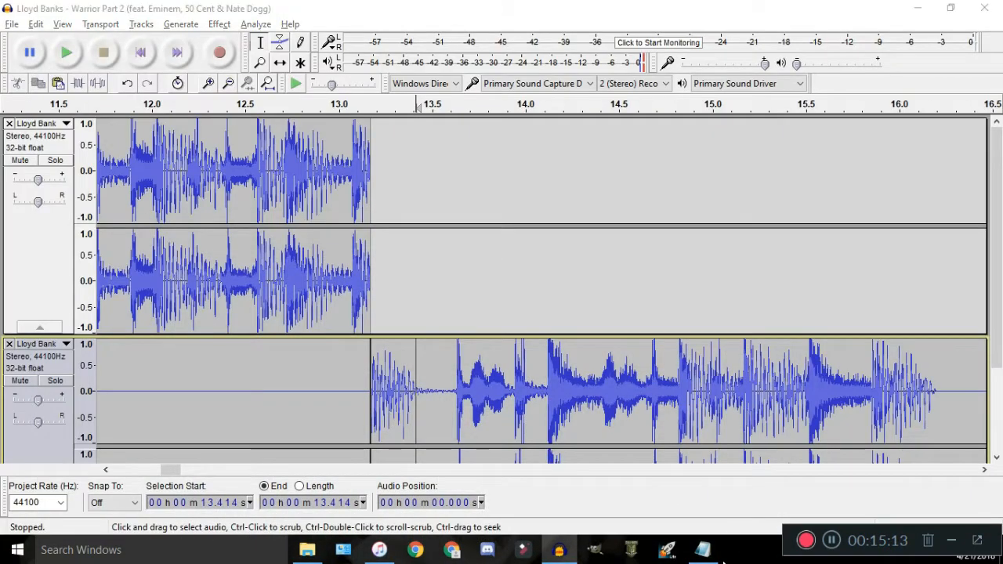
{"action": "key", "text": "alt+Tab"}
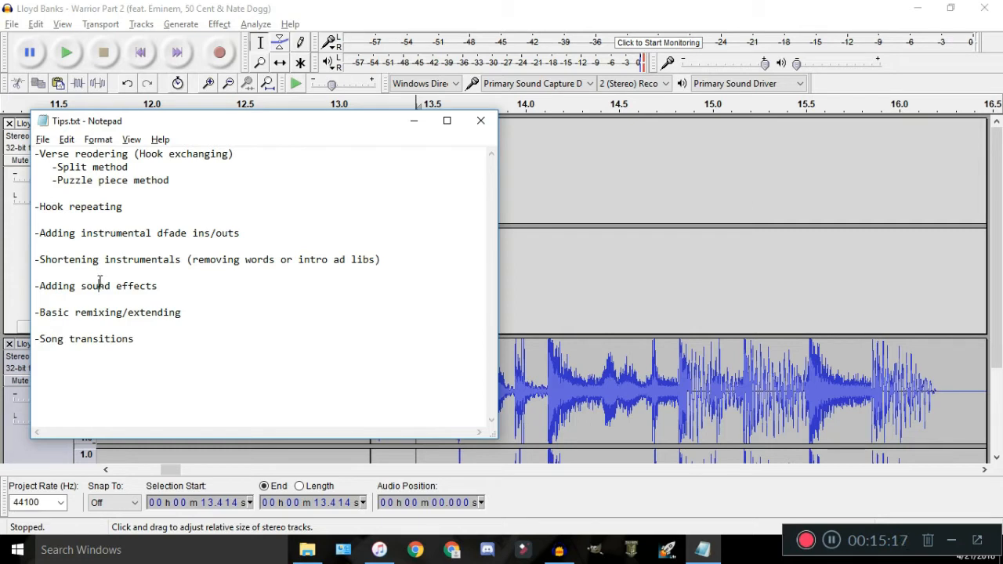
{"action": "left_click", "coordinate": [266, 7]}
{"action": "scroll", "coordinate": [339, 317], "scroll_direction": "down", "scroll_amount": 2, "text": "ctrl"}
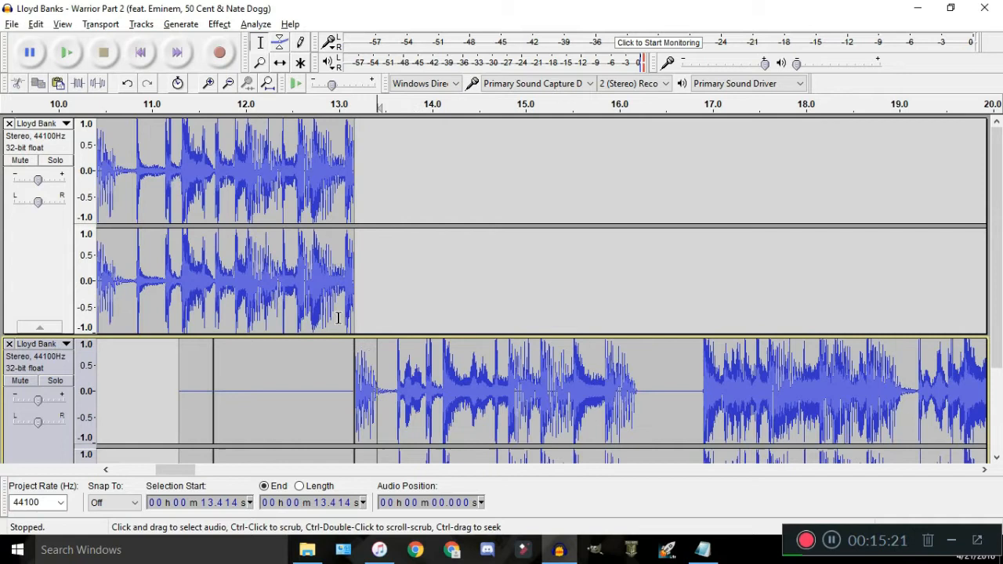
Shrink the Audacity window and move it aside to uncover the desktop, and open the Skit Pack folder there
{"action": "left_click", "coordinate": [307, 550]}
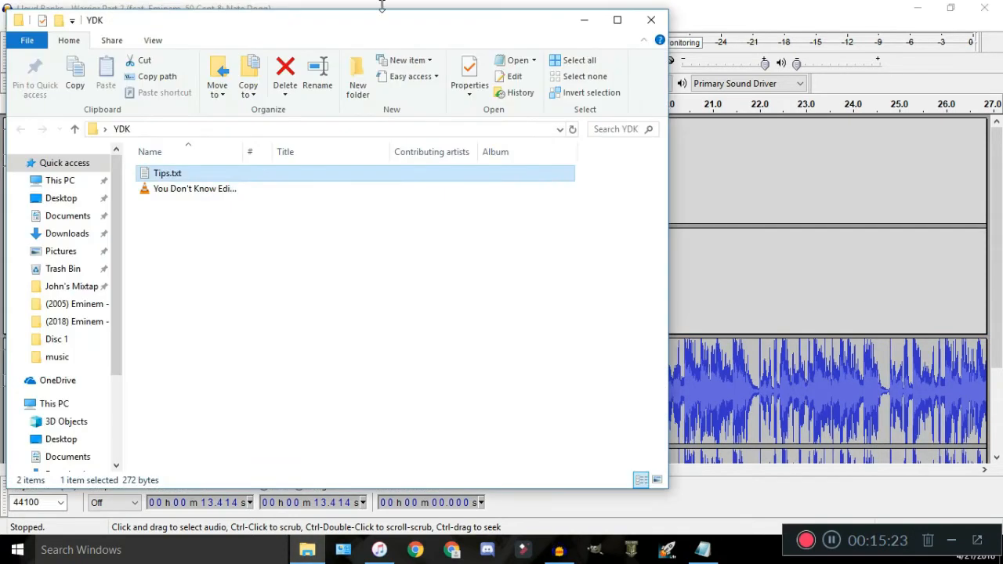
{"action": "double_click", "coordinate": [511, 6]}
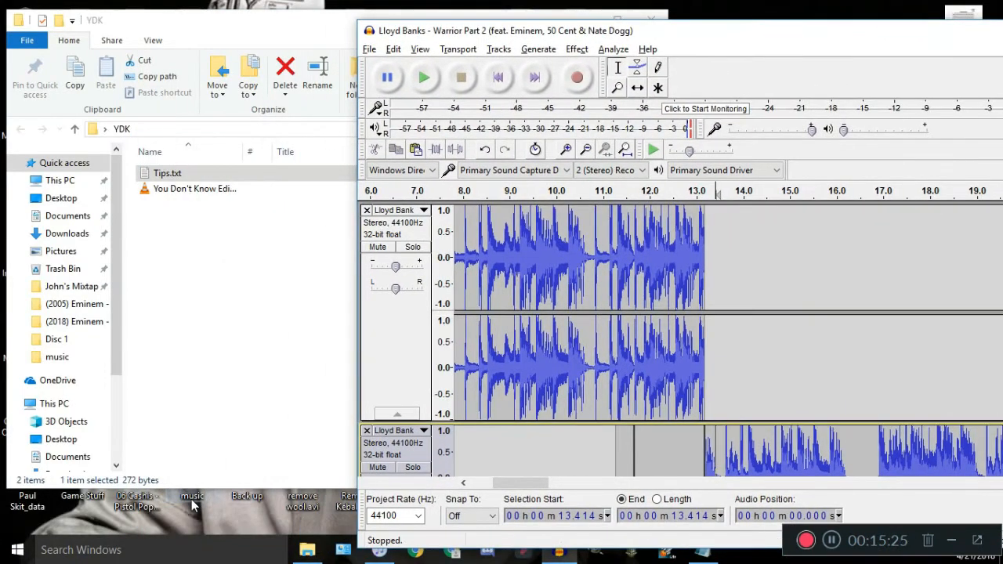
{"action": "left_click_drag", "start_coordinate": [697, 30], "coordinate": [343, 11]}
{"action": "double_click", "coordinate": [796, 470]}
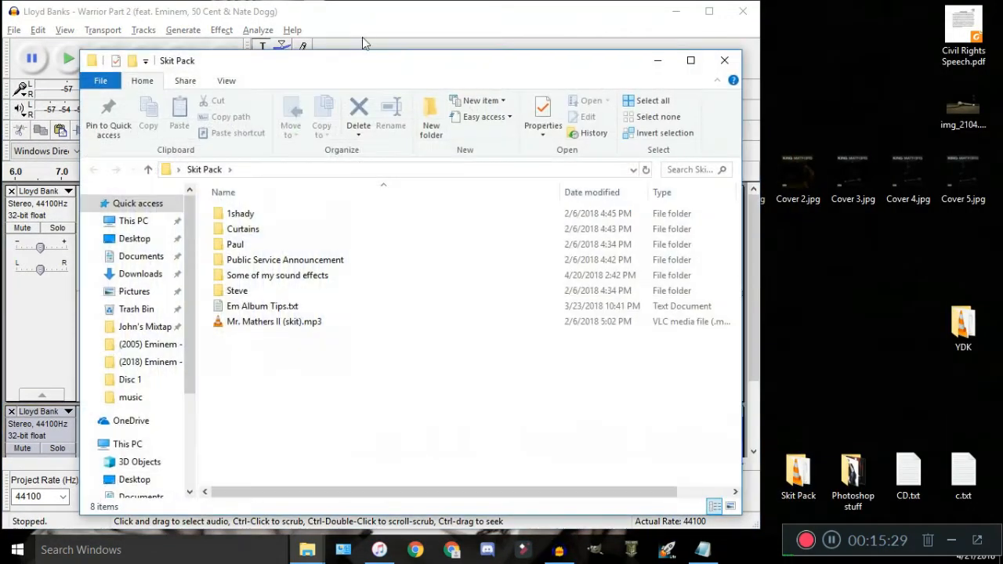
Preview Shady.mp3 from the 1shady folder in VLC, close the player and return to the Skit Pack folder
{"action": "double_click", "coordinate": [581, 254]}
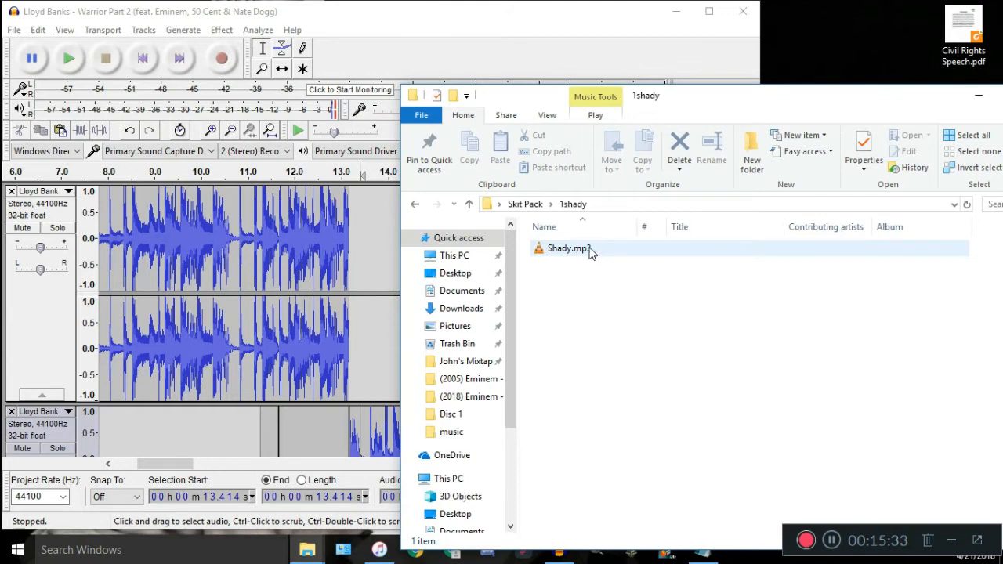
{"action": "double_click", "coordinate": [595, 247]}
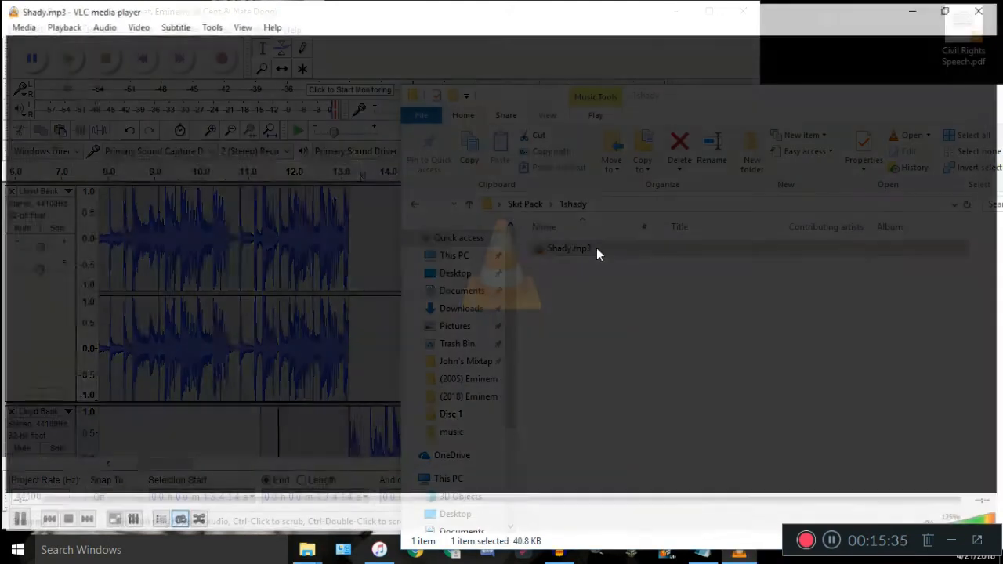
{"action": "left_click", "coordinate": [984, 8]}
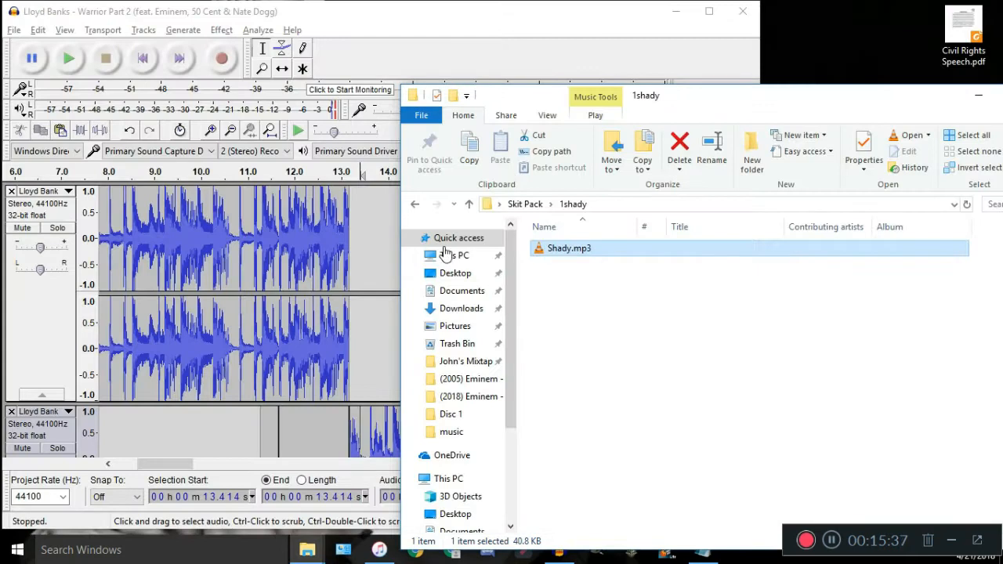
{"action": "left_click", "coordinate": [414, 204]}
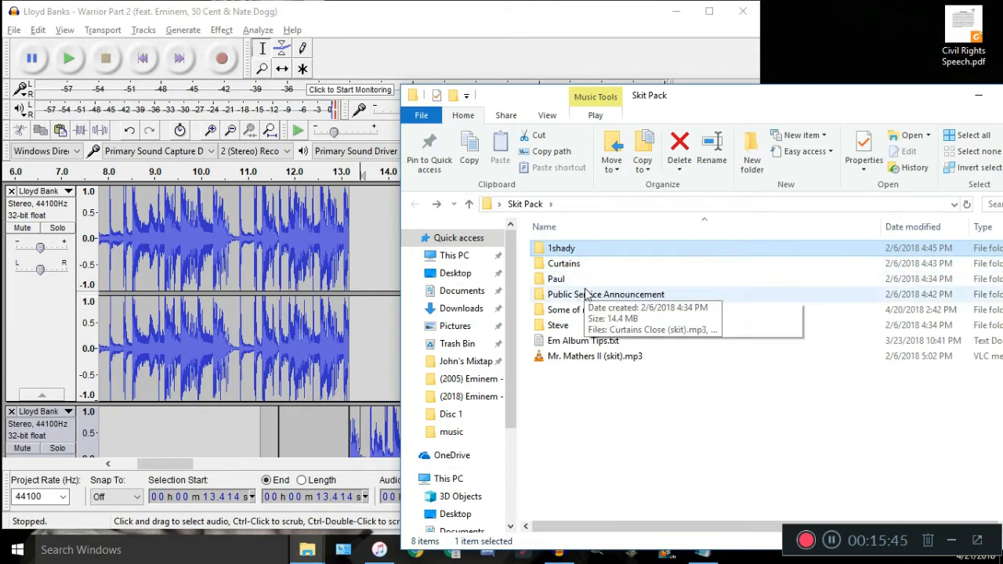
Search the "Some of my sound effects" folder for "gun" and import Gunshot.mp3 into the Audacity project
{"action": "double_click", "coordinate": [583, 310]}
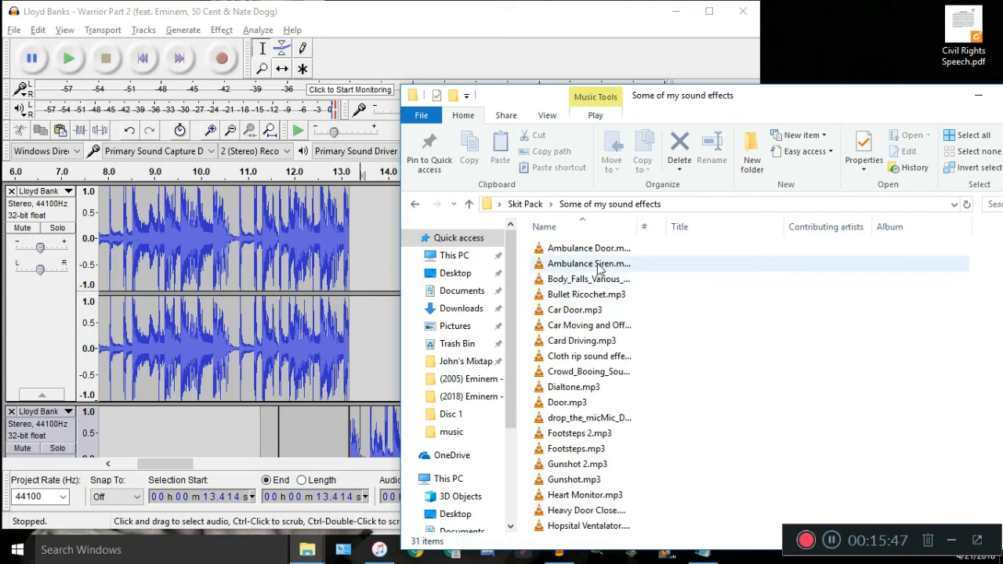
{"action": "key", "text": "ctrl+f"}
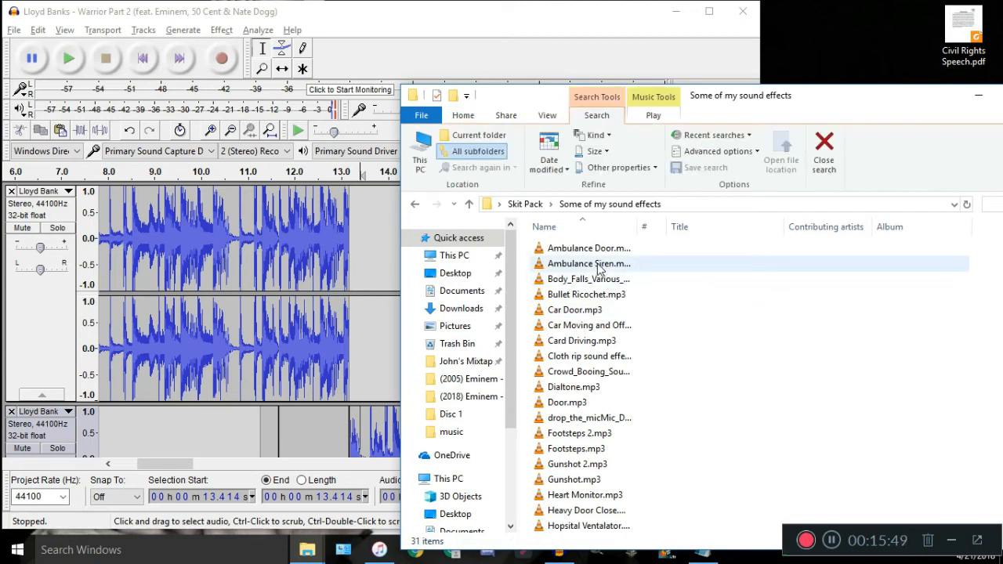
{"action": "left_click_drag", "start_coordinate": [678, 269], "coordinate": [337, 274]}
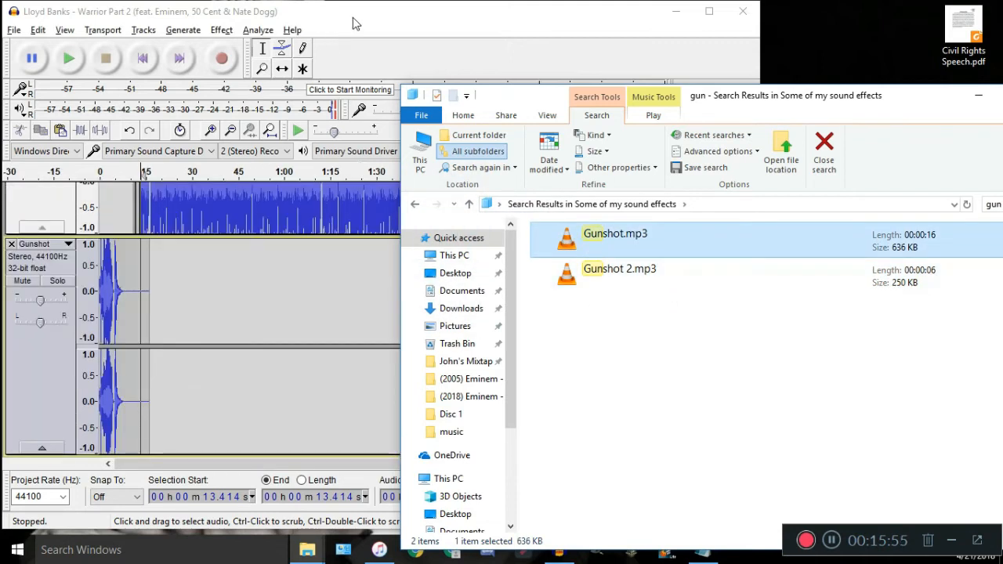
Delete the opening part of the Gunshot track so that it starts just before the final shot
{"action": "left_click", "coordinate": [352, 17]}
{"action": "scroll", "coordinate": [122, 267], "scroll_direction": "up", "scroll_amount": 6}
{"action": "left_click", "coordinate": [144, 66]}
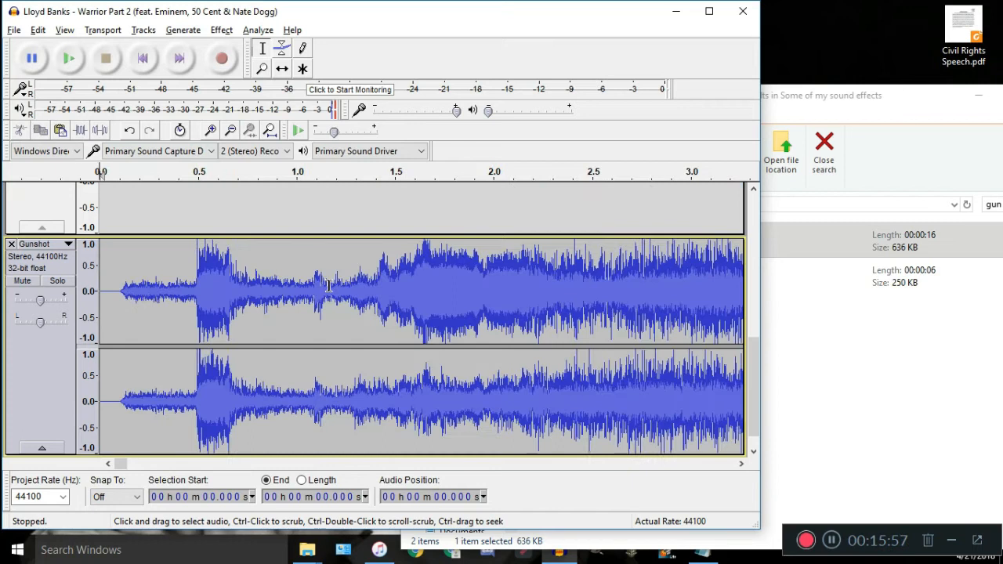
{"action": "scroll", "coordinate": [329, 286], "scroll_direction": "down", "scroll_amount": 2}
{"action": "left_click", "coordinate": [315, 280], "text": "shift"}
{"action": "left_click_drag", "start_coordinate": [315, 280], "coordinate": [337, 283]}
{"action": "key", "text": "Delete"}
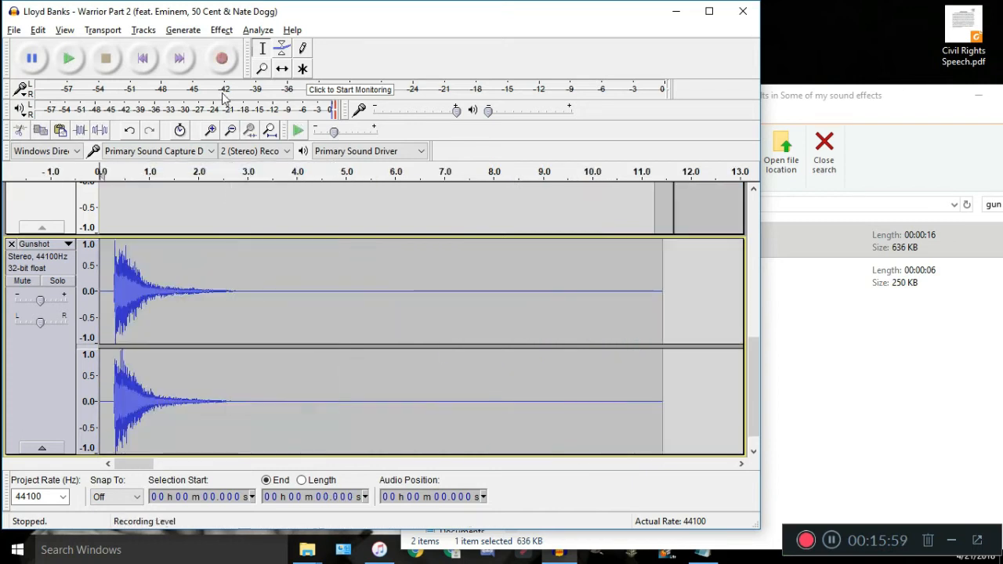
Maximise the Audacity window and time-shift the Gunshot clip to start at about 56 s on the timeline
{"action": "left_click_drag", "start_coordinate": [310, 18], "coordinate": [364, 1]}
{"action": "left_click_drag", "start_coordinate": [224, 283], "coordinate": [699, 256]}
{"action": "scroll", "coordinate": [656, 254], "scroll_direction": "up", "scroll_amount": 4}
{"action": "scroll", "coordinate": [656, 253], "scroll_direction": "up", "scroll_amount": 1}
{"action": "scroll", "coordinate": [660, 286], "scroll_direction": "down", "scroll_amount": 3}
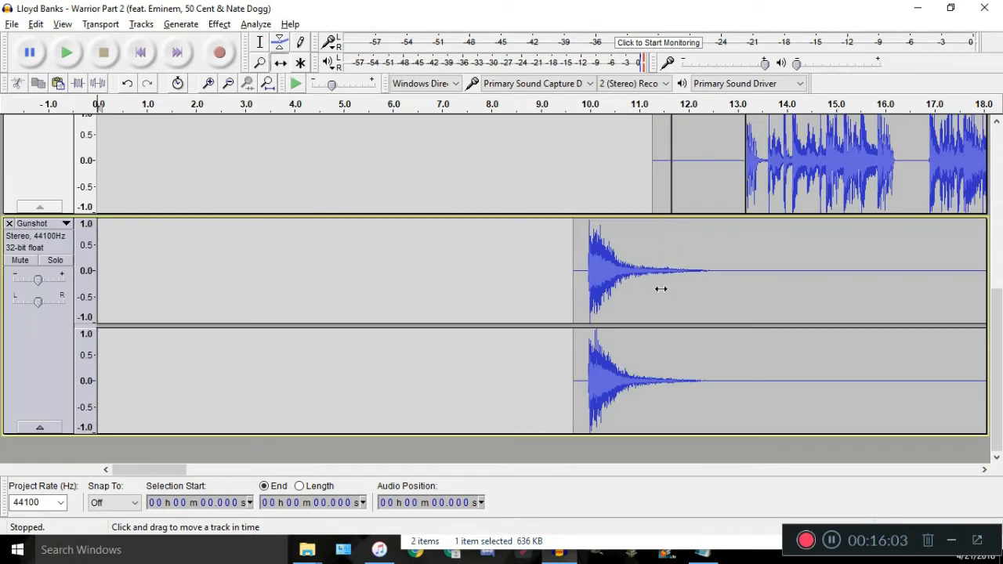
{"action": "scroll", "coordinate": [627, 270], "scroll_direction": "down", "scroll_amount": 3}
{"action": "left_click_drag", "start_coordinate": [266, 266], "coordinate": [821, 266]}
{"action": "scroll", "coordinate": [384, 214], "scroll_direction": "down", "scroll_amount": 2}
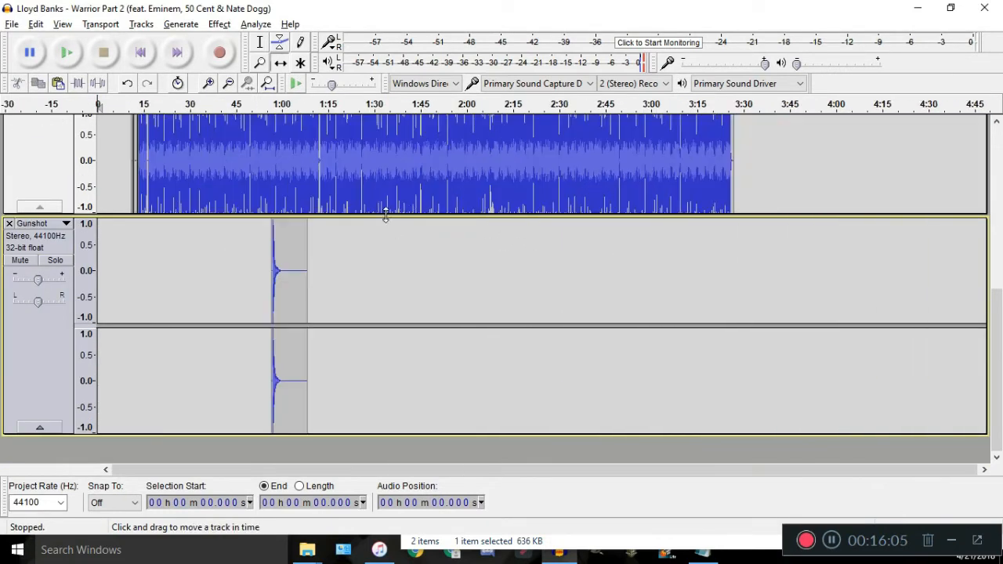
Move the Gunshot clip to the end of the song, starting at about 3:26, and listen to the song's final seconds
{"action": "left_click_drag", "start_coordinate": [289, 246], "coordinate": [788, 244]}
{"action": "left_click", "coordinate": [719, 109]}
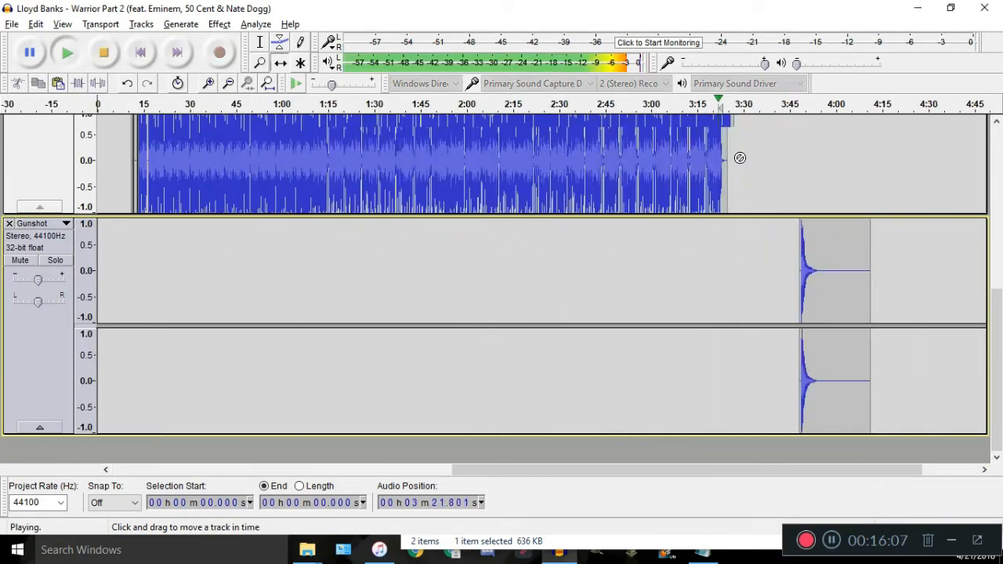
{"action": "scroll", "coordinate": [721, 168], "scroll_direction": "up", "scroll_amount": 4}
{"action": "scroll", "coordinate": [591, 200], "scroll_direction": "down", "scroll_amount": 3}
{"action": "scroll", "coordinate": [587, 192], "scroll_direction": "up", "scroll_amount": 4}
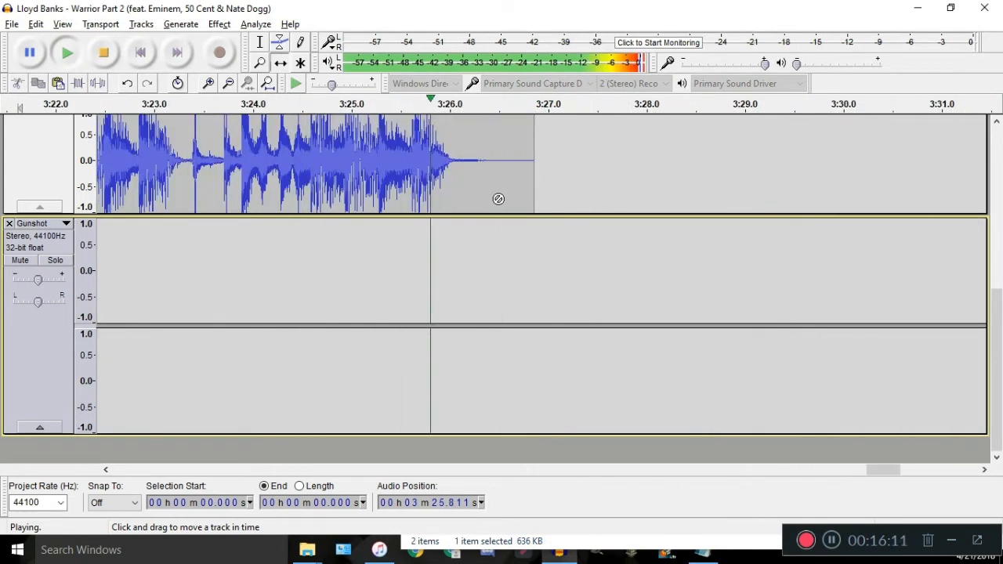
{"action": "key", "text": "space"}
{"action": "scroll", "coordinate": [634, 224], "scroll_direction": "down", "scroll_amount": 2}
{"action": "left_click_drag", "start_coordinate": [905, 274], "coordinate": [592, 272]}
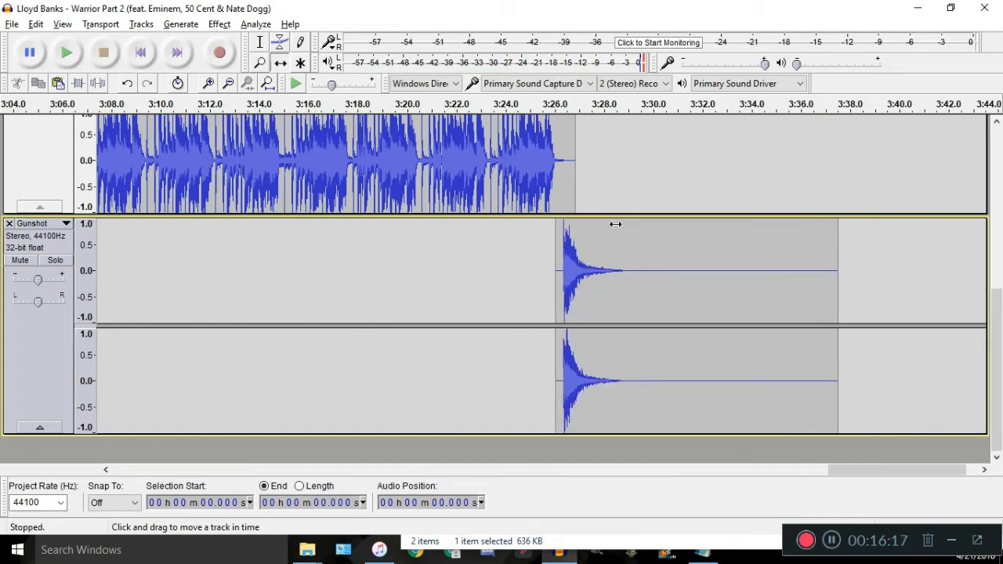
Align the gunshot's peak with the song's last beat by time-shifting the clip to start at about 3:25.3
{"action": "scroll", "coordinate": [517, 217], "scroll_direction": "up", "scroll_amount": 1}
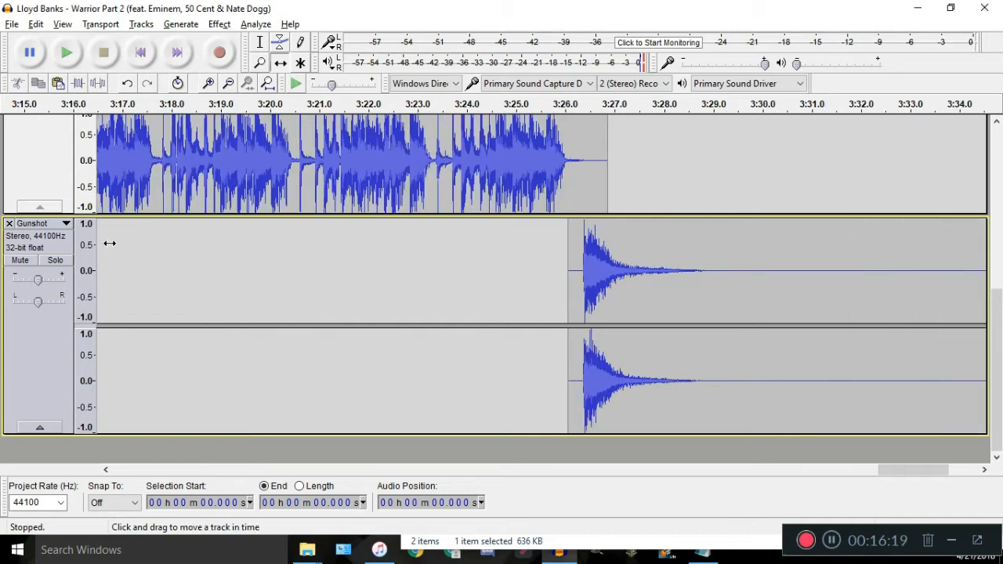
{"action": "left_click_drag", "start_coordinate": [604, 249], "coordinate": [565, 253]}
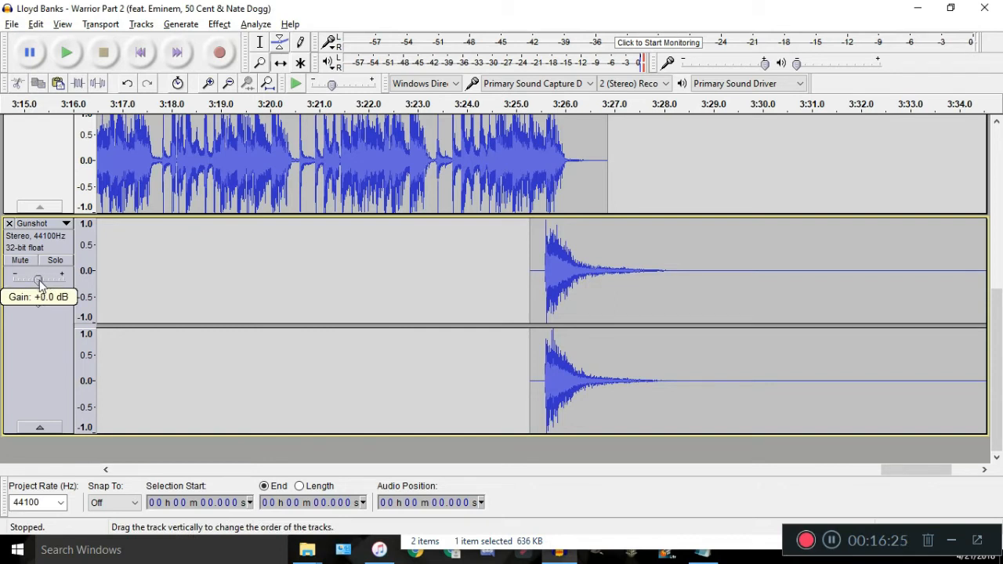
{"action": "scroll", "coordinate": [531, 275], "scroll_direction": "up", "scroll_amount": 1}
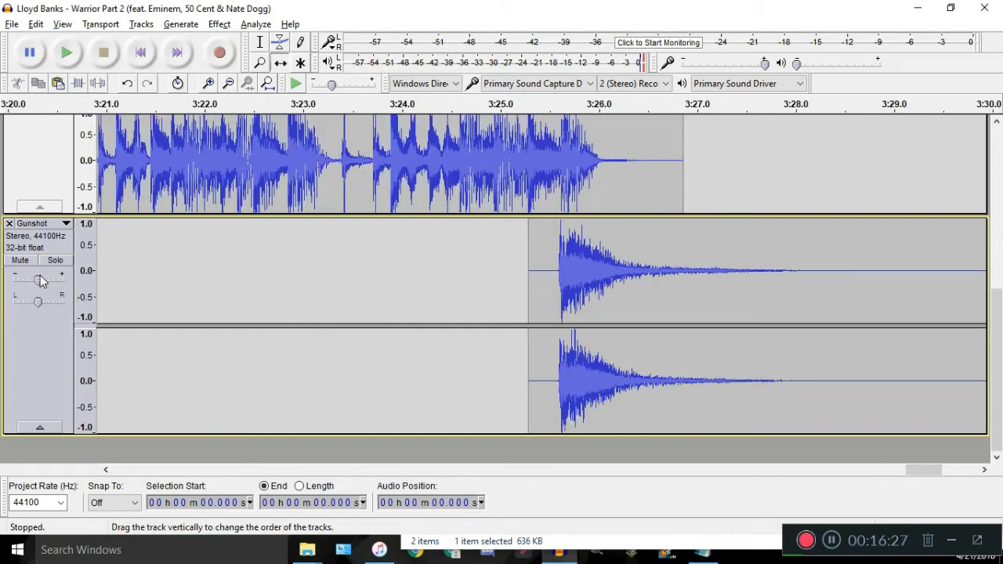
{"action": "scroll", "coordinate": [579, 249], "scroll_direction": "up", "scroll_amount": 1}
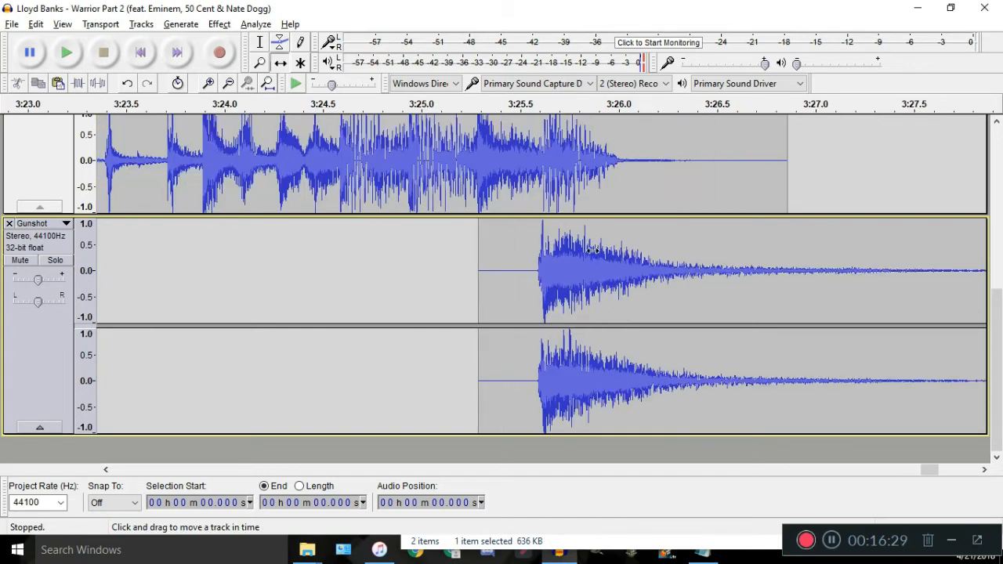
{"action": "scroll", "coordinate": [554, 253], "scroll_direction": "up", "scroll_amount": 1}
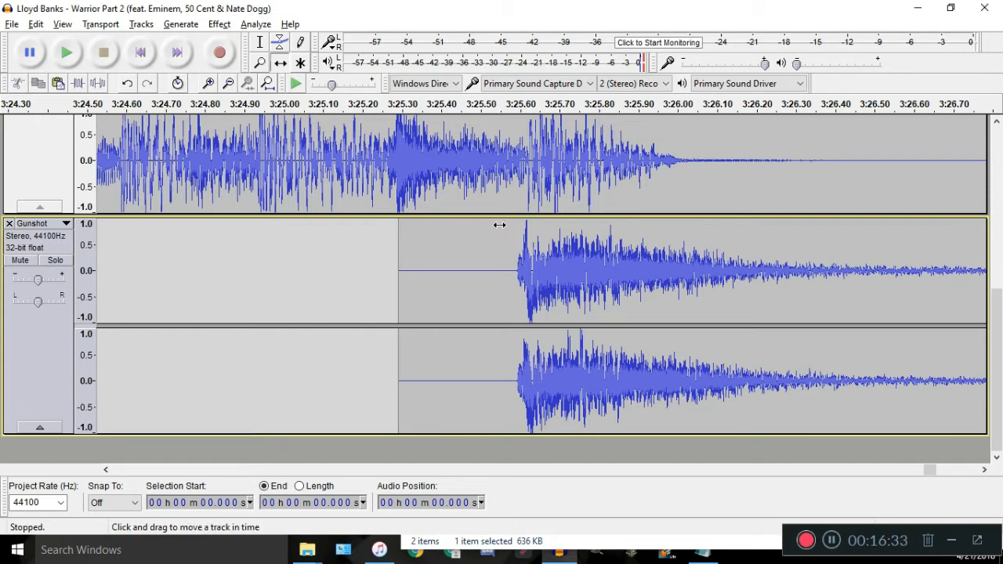
{"action": "scroll", "coordinate": [558, 253], "scroll_direction": "up", "scroll_amount": 1}
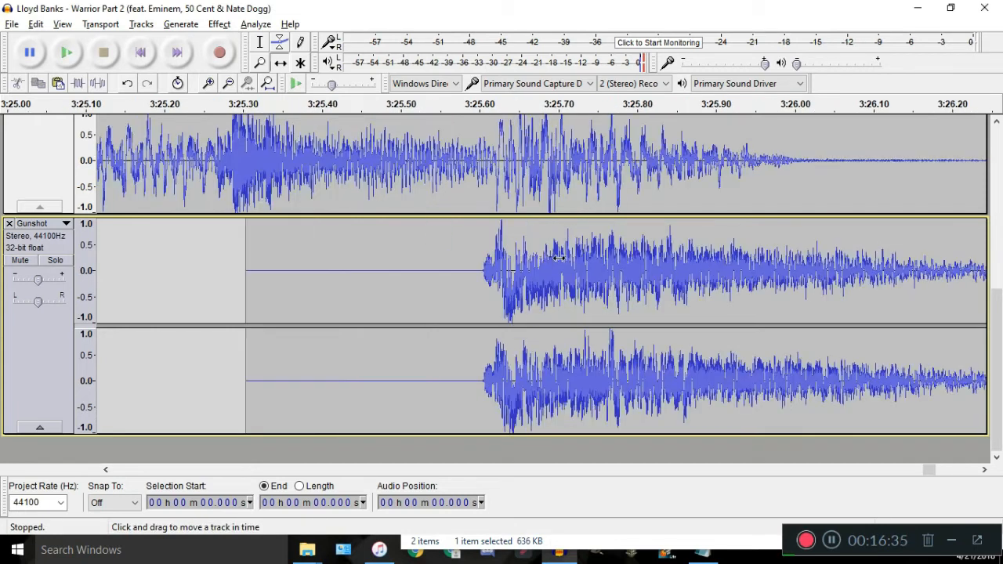
{"action": "left_click_drag", "start_coordinate": [539, 254], "coordinate": [544, 255]}
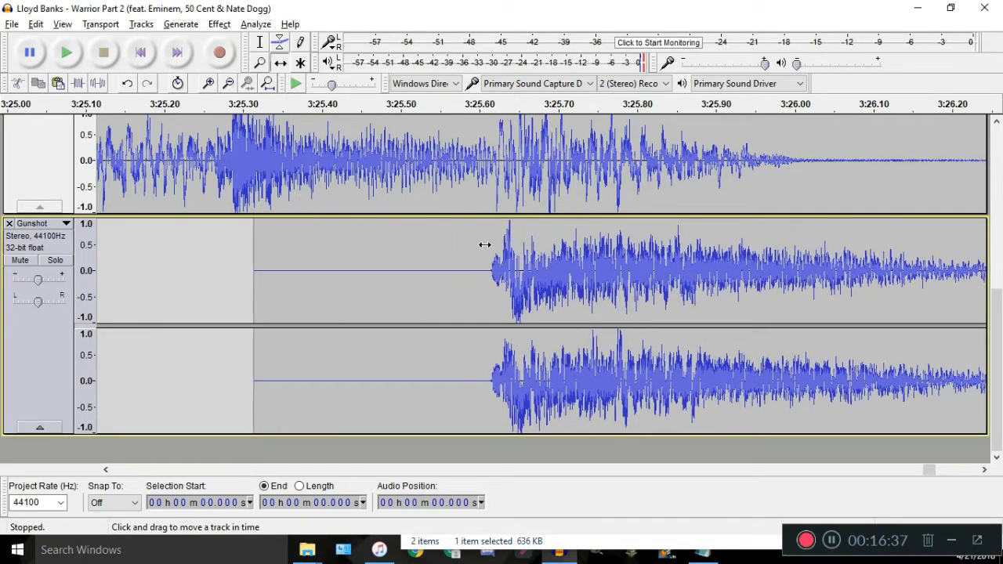
Time-shift the Gunshot clip earlier to start at about 3:24.95 and play back the song's ending
{"action": "scroll", "coordinate": [555, 280], "scroll_direction": "up", "scroll_amount": 1}
{"action": "scroll", "coordinate": [542, 323], "scroll_direction": "down", "scroll_amount": 2}
{"action": "left_click_drag", "start_coordinate": [516, 304], "coordinate": [445, 285]}
{"action": "scroll", "coordinate": [377, 251], "scroll_direction": "down", "scroll_amount": 1}
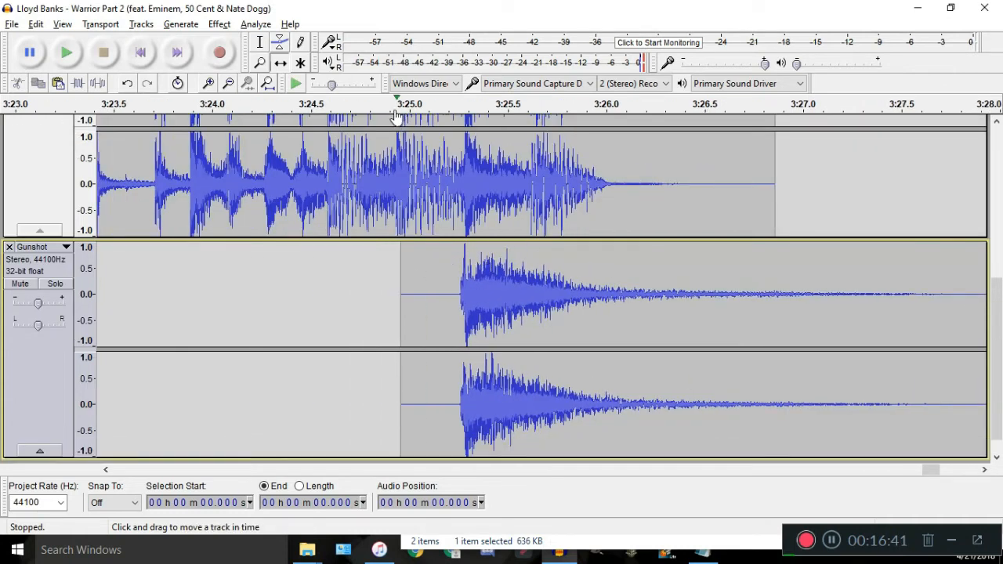
{"action": "left_click", "coordinate": [372, 106]}
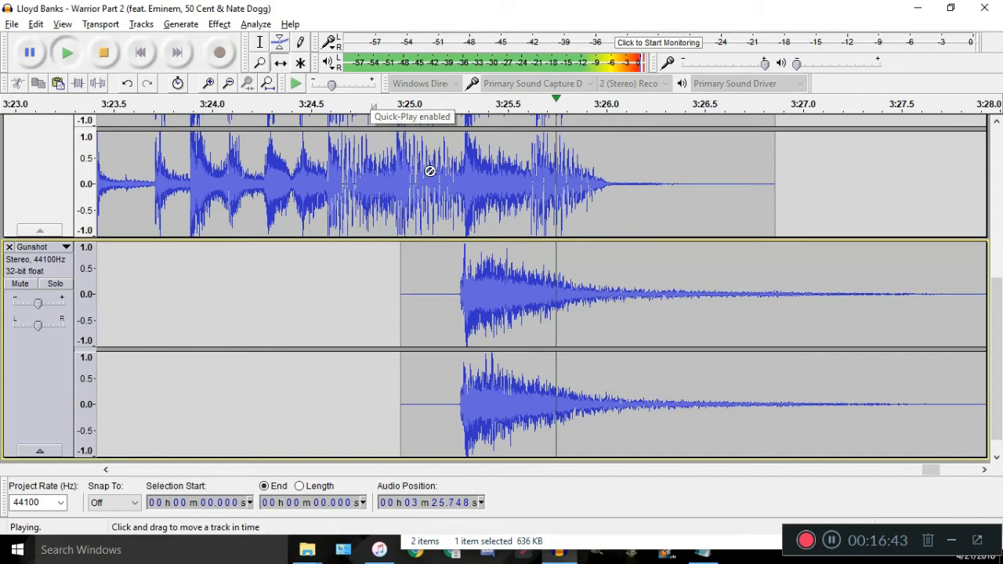
{"action": "key", "text": "space"}
Time-shift the Gunshot clip to start at about 3:25.36 and play back the ending from about 3:25.1
{"action": "scroll", "coordinate": [493, 294], "scroll_direction": "up", "scroll_amount": 2}
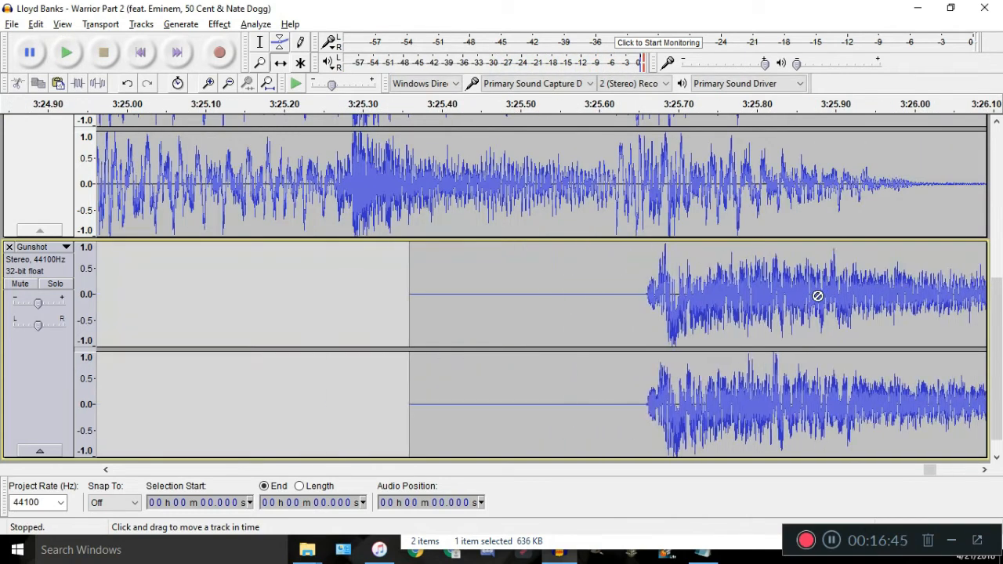
{"action": "scroll", "coordinate": [817, 296], "scroll_direction": "down", "scroll_amount": 2}
{"action": "scroll", "coordinate": [740, 265], "scroll_direction": "up", "scroll_amount": 1}
{"action": "left_click_drag", "start_coordinate": [674, 270], "coordinate": [728, 273]}
{"action": "scroll", "coordinate": [696, 226], "scroll_direction": "up", "scroll_amount": 1}
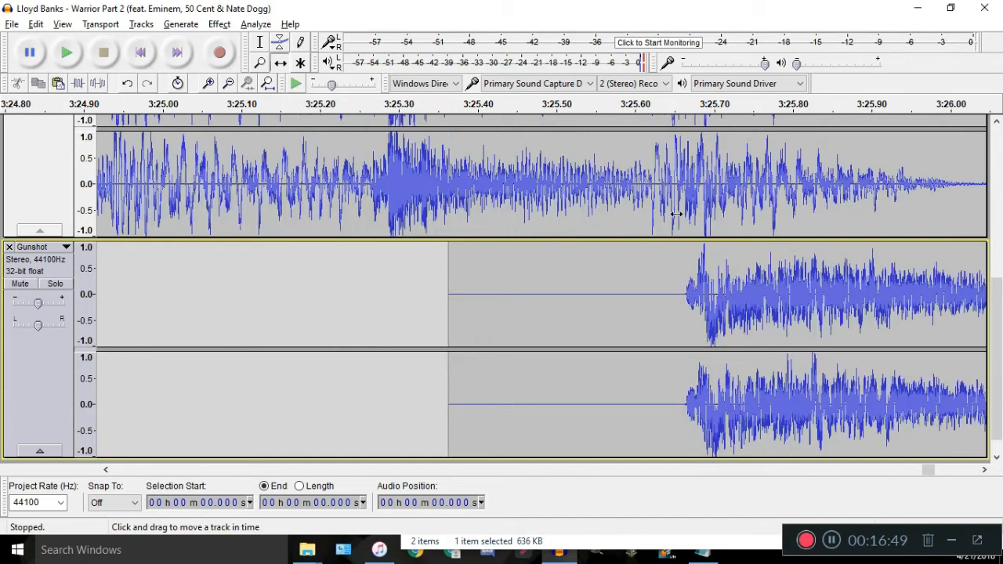
{"action": "scroll", "coordinate": [676, 213], "scroll_direction": "down", "scroll_amount": 2}
{"action": "left_click", "coordinate": [574, 109]}
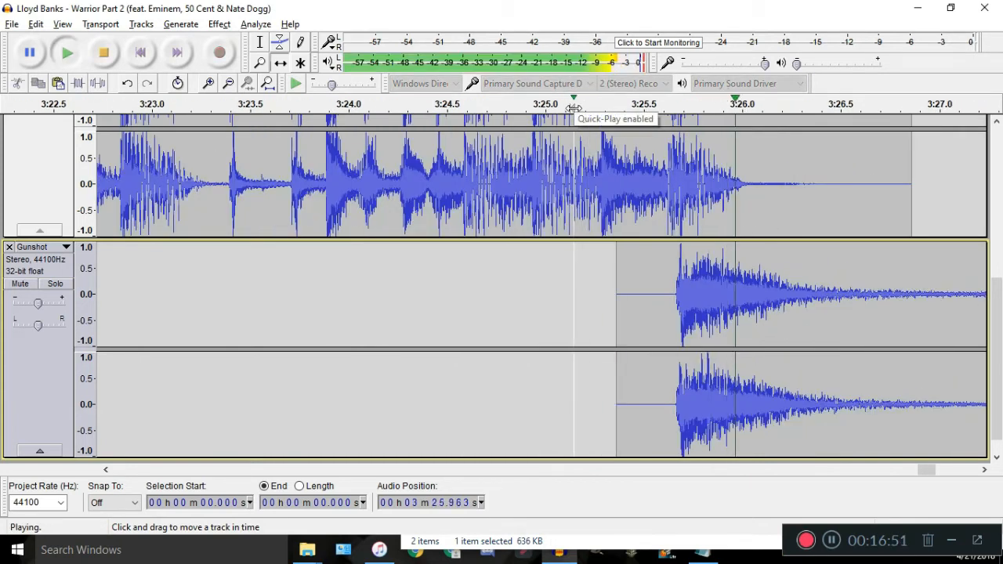
{"action": "scroll", "coordinate": [681, 259], "scroll_direction": "down", "scroll_amount": 3}
{"action": "key", "text": "space"}
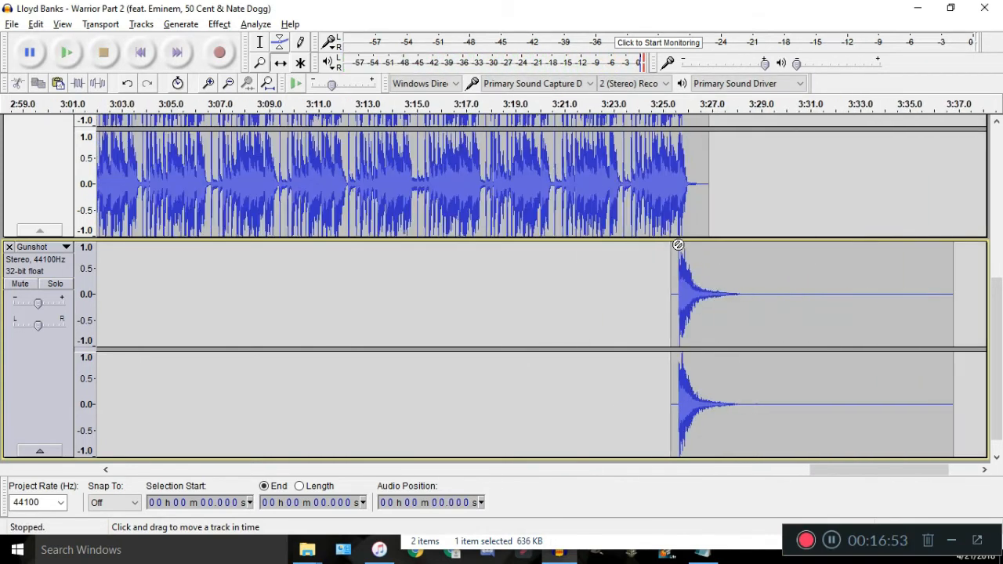
Move the Gunshot clip aside to about 3:26.8, delete the song's audio after 3:25.738 and play the cut ending
{"action": "scroll", "coordinate": [688, 249], "scroll_direction": "up", "scroll_amount": 1}
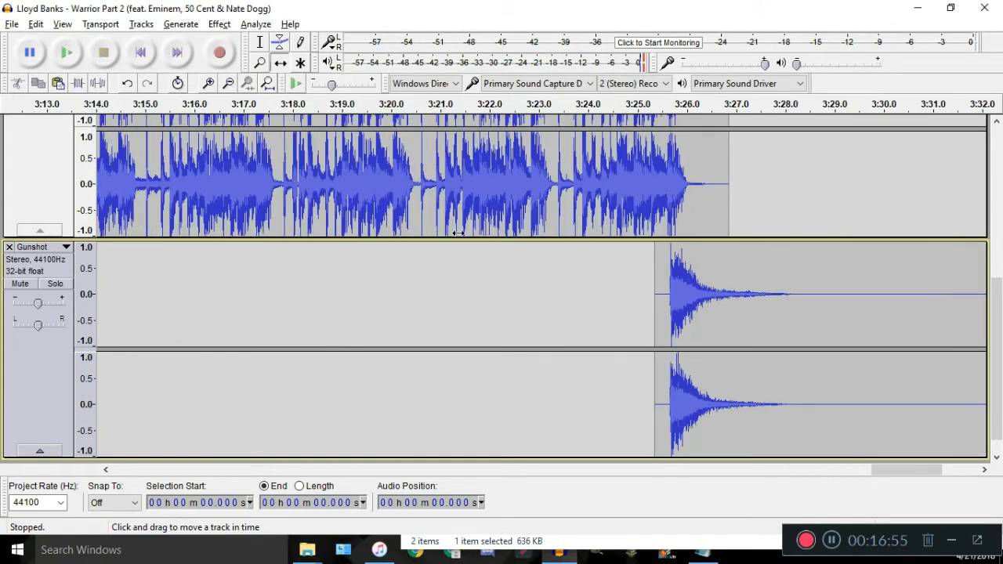
{"action": "scroll", "coordinate": [722, 233], "scroll_direction": "up", "scroll_amount": 2}
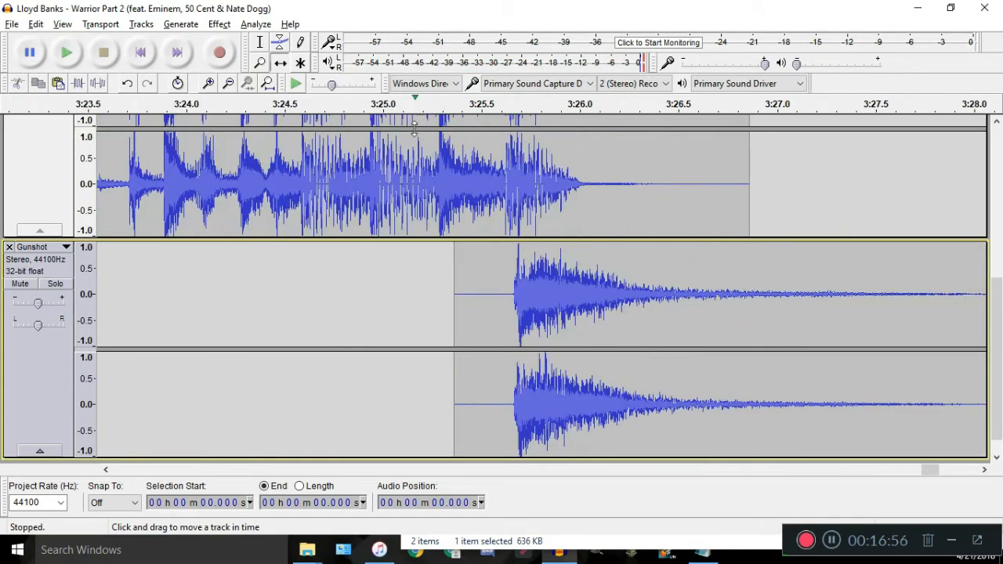
{"action": "left_click", "coordinate": [262, 46]}
{"action": "left_click", "coordinate": [280, 63]}
{"action": "left_click_drag", "start_coordinate": [550, 294], "coordinate": [835, 313]}
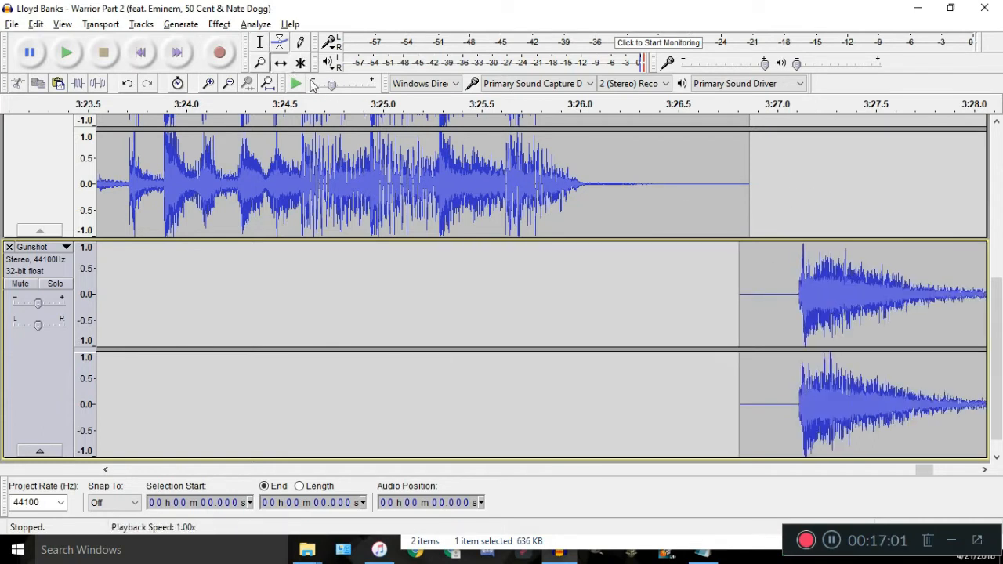
{"action": "left_click", "coordinate": [262, 42]}
{"action": "scroll", "coordinate": [667, 217], "scroll_direction": "up", "scroll_amount": 1}
{"action": "left_click_drag", "start_coordinate": [783, 179], "coordinate": [528, 219]}
{"action": "key", "text": "Delete"}
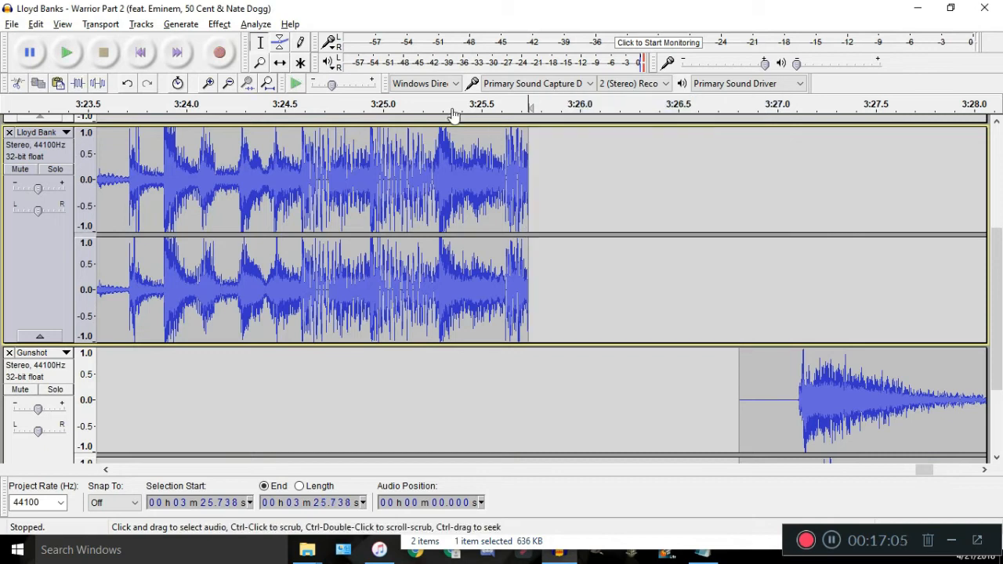
{"action": "left_click", "coordinate": [383, 111]}
{"action": "key", "text": "space"}
Time-shift the Gunshot clip back over the song's cut end, starting at about 3:25.37, and play back the transition
{"action": "left_click", "coordinate": [279, 63]}
{"action": "scroll", "coordinate": [548, 314], "scroll_direction": "down", "scroll_amount": 1}
{"action": "left_click_drag", "start_coordinate": [689, 354], "coordinate": [508, 314]}
{"action": "scroll", "coordinate": [510, 315], "scroll_direction": "up", "scroll_amount": 1}
{"action": "scroll", "coordinate": [558, 292], "scroll_direction": "up", "scroll_amount": 1}
{"action": "left_click_drag", "start_coordinate": [568, 286], "coordinate": [528, 282]}
{"action": "scroll", "coordinate": [537, 282], "scroll_direction": "down", "scroll_amount": 2}
{"action": "scroll", "coordinate": [499, 160], "scroll_direction": "up", "scroll_amount": 1}
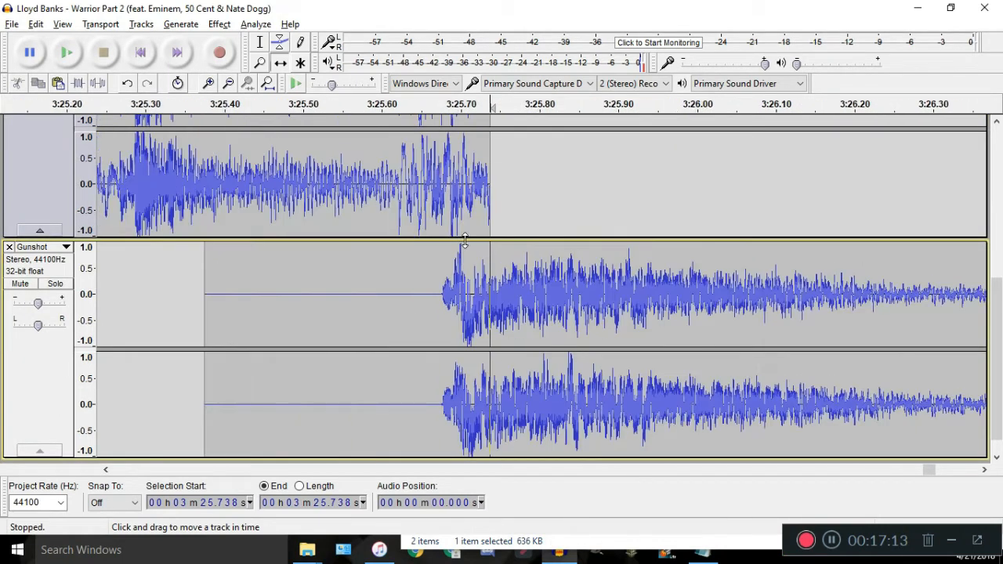
{"action": "scroll", "coordinate": [499, 160], "scroll_direction": "down", "scroll_amount": 2}
{"action": "left_click", "coordinate": [371, 104]}
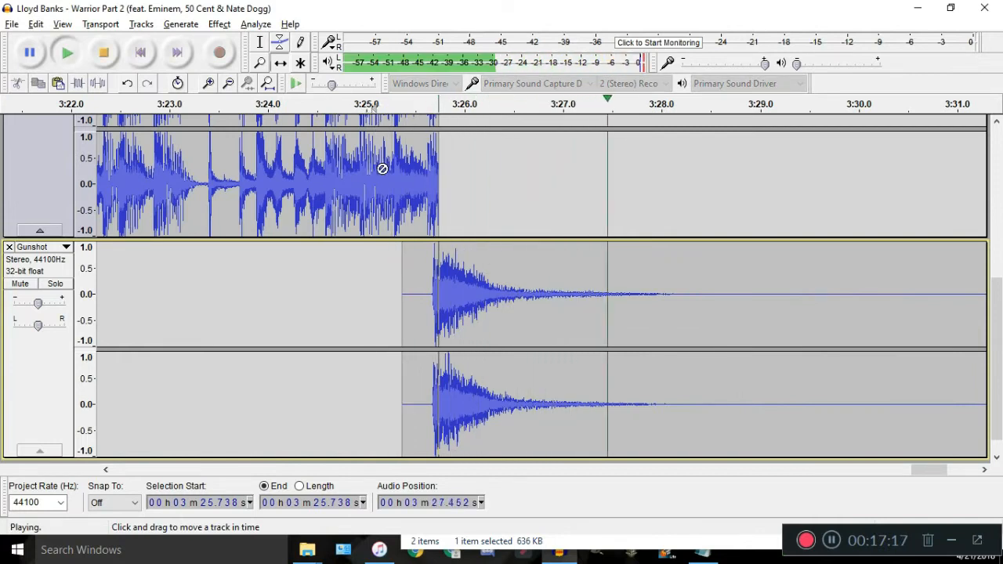
{"action": "key", "text": "space"}
Delete the tail of the Gunshot clip after about 3:27.12
{"action": "scroll", "coordinate": [382, 169], "scroll_direction": "down", "scroll_amount": 1}
{"action": "scroll", "coordinate": [447, 259], "scroll_direction": "down", "scroll_amount": 1}
{"action": "left_click_drag", "start_coordinate": [741, 291], "coordinate": [446, 282]}
{"action": "scroll", "coordinate": [445, 282], "scroll_direction": "up", "scroll_amount": 2}
{"action": "left_click_drag", "start_coordinate": [511, 321], "coordinate": [434, 274]}
{"action": "key", "text": "Delete"}
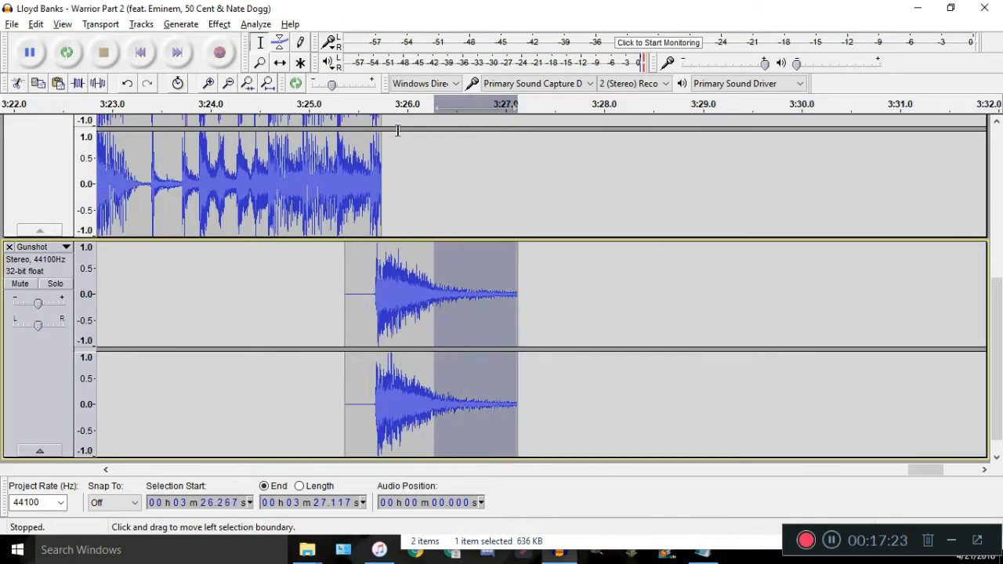
Apply a Fade Out to the Gunshot clip from 3:26.267 to 3:27.117 and play back the ending
{"action": "left_click", "coordinate": [219, 24]}
{"action": "left_click", "coordinate": [338, 245]}
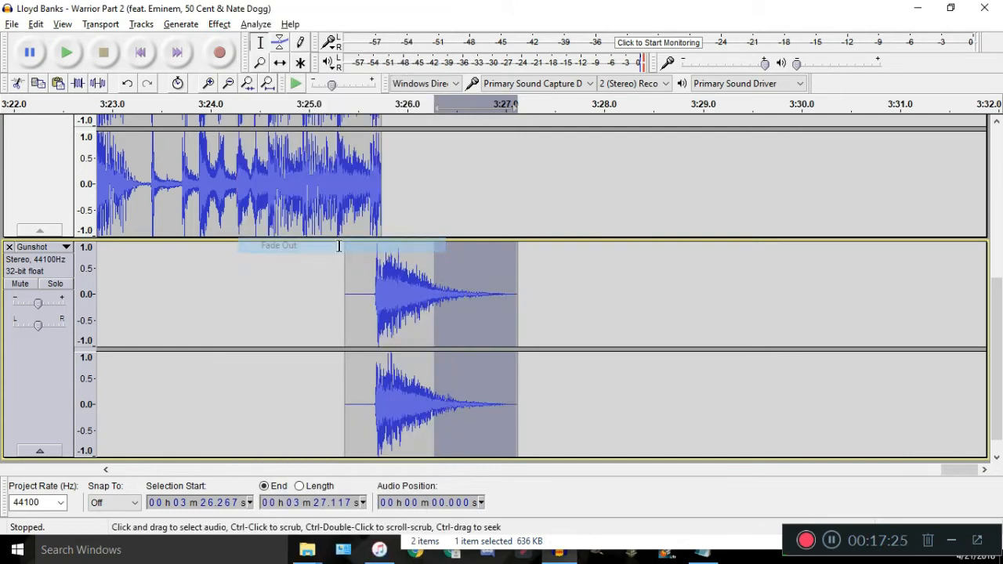
{"action": "left_click", "coordinate": [308, 105]}
{"action": "left_click", "coordinate": [400, 345]}
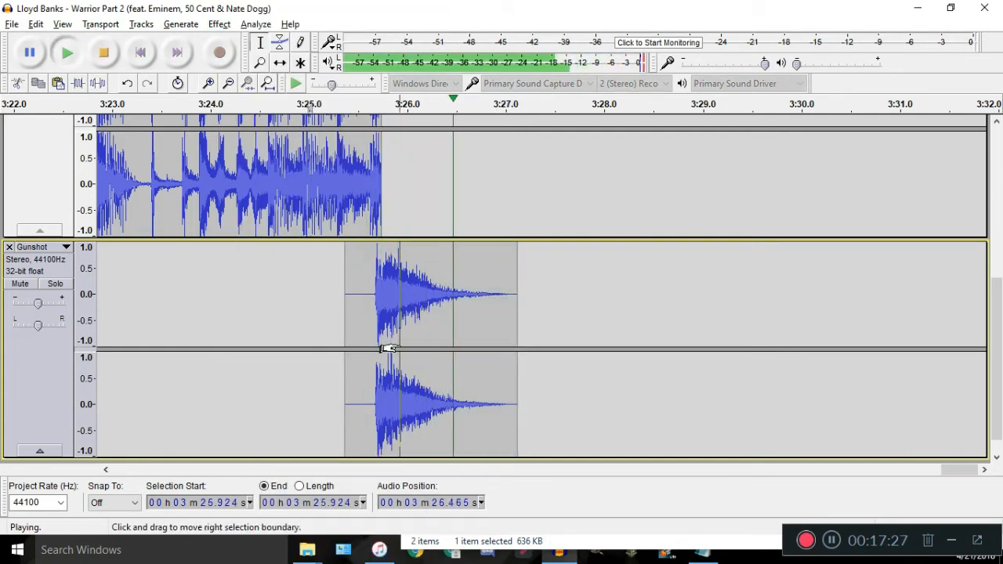
{"action": "left_click_drag", "start_coordinate": [347, 7], "coordinate": [510, 1]}
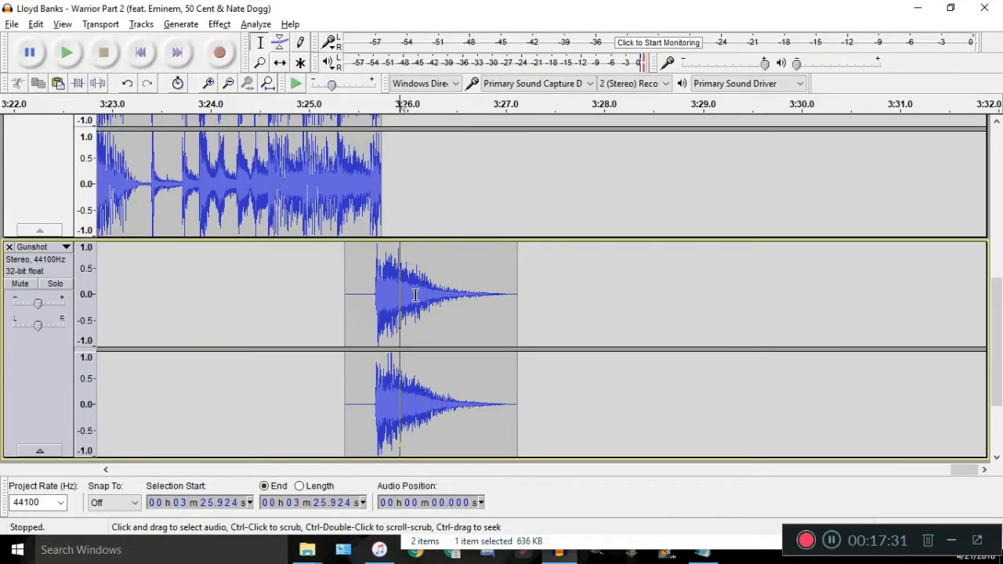
Copy the faded Gunshot clip and paste a duplicate at about 3:28.3 on the same track
{"action": "double_click", "coordinate": [409, 274]}
{"action": "key", "text": "ctrl+c"}
{"action": "left_click", "coordinate": [635, 295]}
{"action": "key", "text": "ctrl+v"}
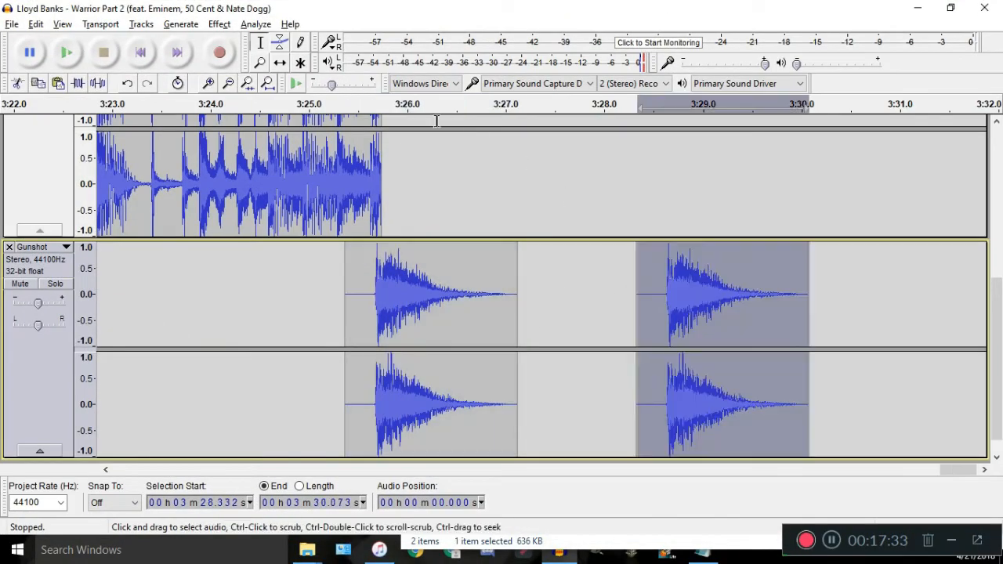
Time-shift the duplicate gunshot to start at about 3:19.7 and play it against the song
{"action": "left_click", "coordinate": [280, 62]}
{"action": "scroll", "coordinate": [582, 358], "scroll_direction": "down", "scroll_amount": 2}
{"action": "left_click_drag", "start_coordinate": [642, 313], "coordinate": [437, 285]}
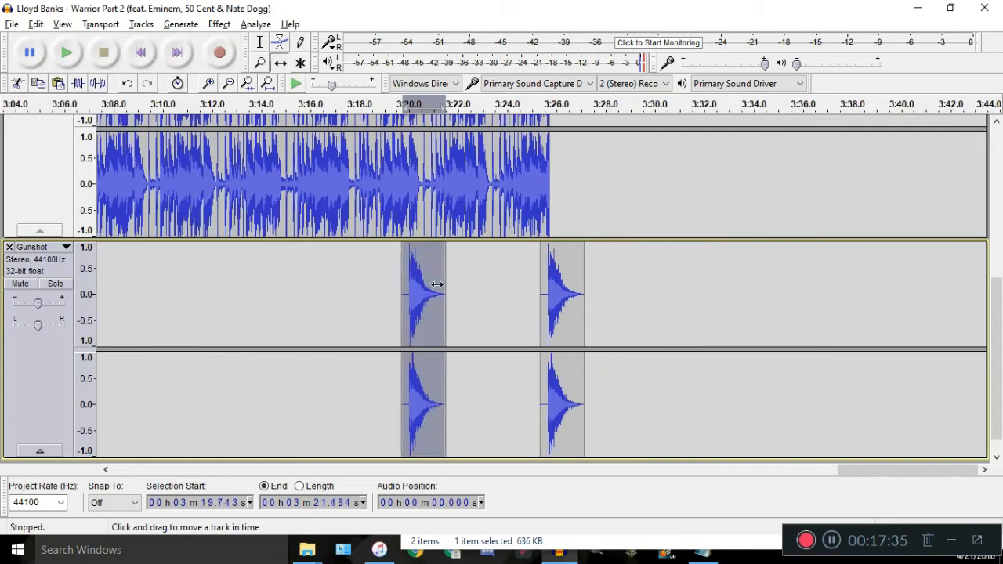
{"action": "left_click", "coordinate": [391, 104]}
{"action": "scroll", "coordinate": [389, 235], "scroll_direction": "up", "scroll_amount": 2}
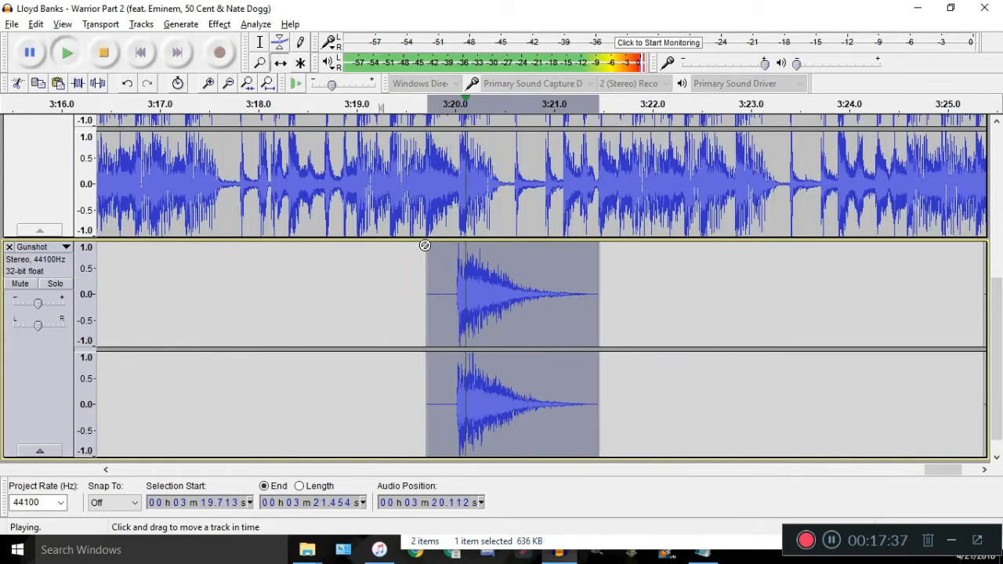
{"action": "key", "text": "F1"}
{"action": "key", "text": "space"}
Paste the copied gunshot clip into a new track below and paste it again there at about 3:21.8
{"action": "left_click", "coordinate": [467, 270]}
{"action": "double_click", "coordinate": [478, 269]}
{"action": "scroll", "coordinate": [458, 255], "scroll_direction": "up", "scroll_amount": 2}
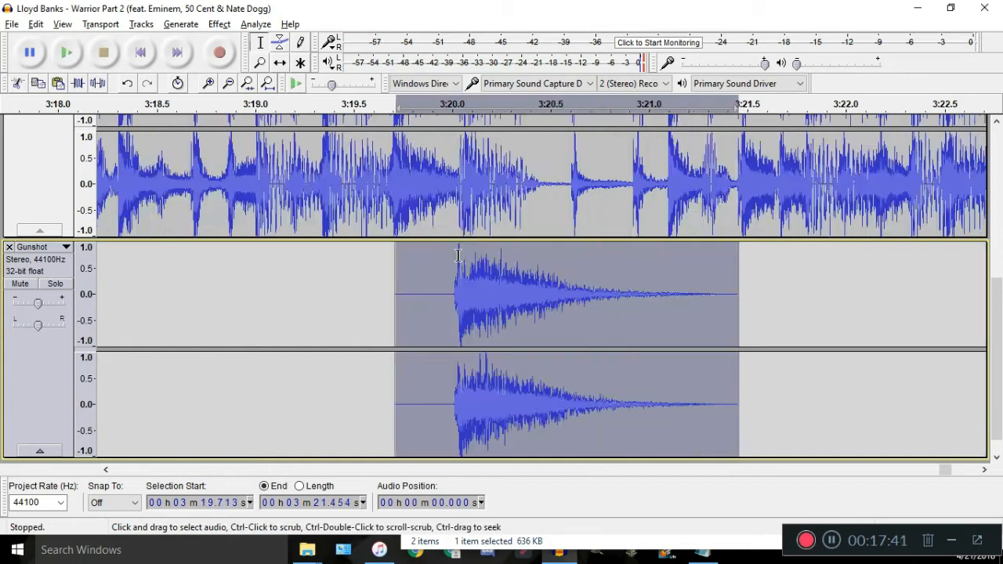
{"action": "scroll", "coordinate": [454, 274], "scroll_direction": "down", "scroll_amount": 3}
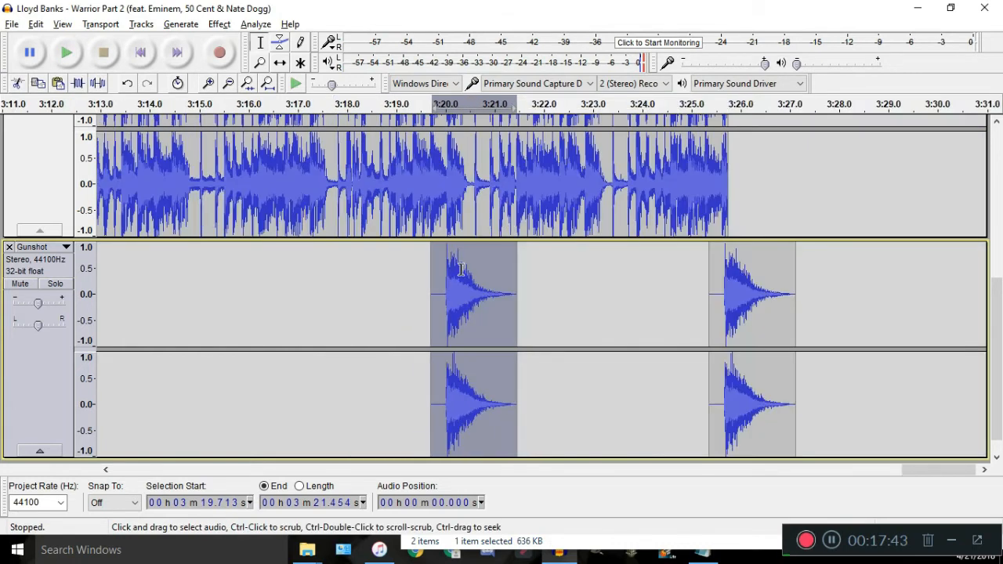
{"action": "scroll", "coordinate": [472, 275], "scroll_direction": "down", "scroll_amount": 2}
{"action": "left_click", "coordinate": [510, 449]}
{"action": "key", "text": "ctrl+v"}
{"action": "left_click", "coordinate": [531, 306]}
{"action": "key", "text": "ctrl+v"}
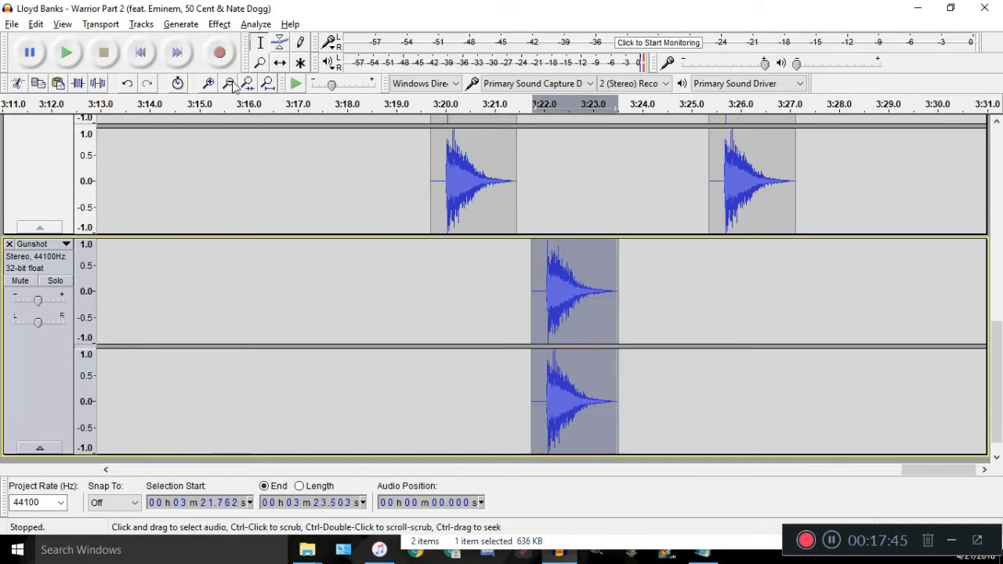
Delete the extra gunshot clip at the very start of the new track
{"action": "left_click", "coordinate": [141, 53]}
{"action": "double_click", "coordinate": [159, 262]}
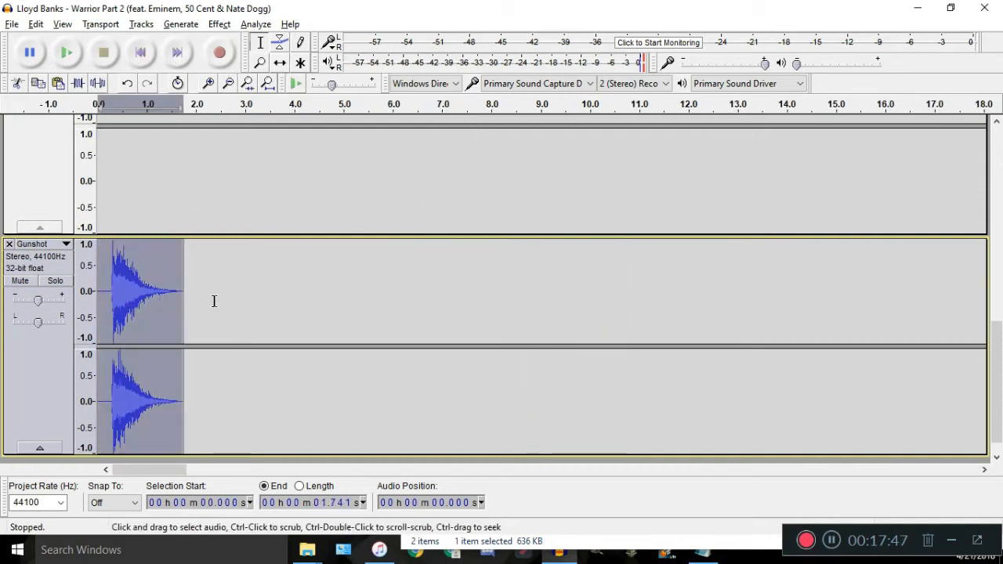
{"action": "key", "text": "Delete"}
Time-shift the new track's gunshot clip to start at about 3:20.4, just after the gunshot on the track above
{"action": "scroll", "coordinate": [216, 302], "scroll_direction": "down", "scroll_amount": 5}
{"action": "scroll", "coordinate": [390, 264], "scroll_direction": "up", "scroll_amount": 5}
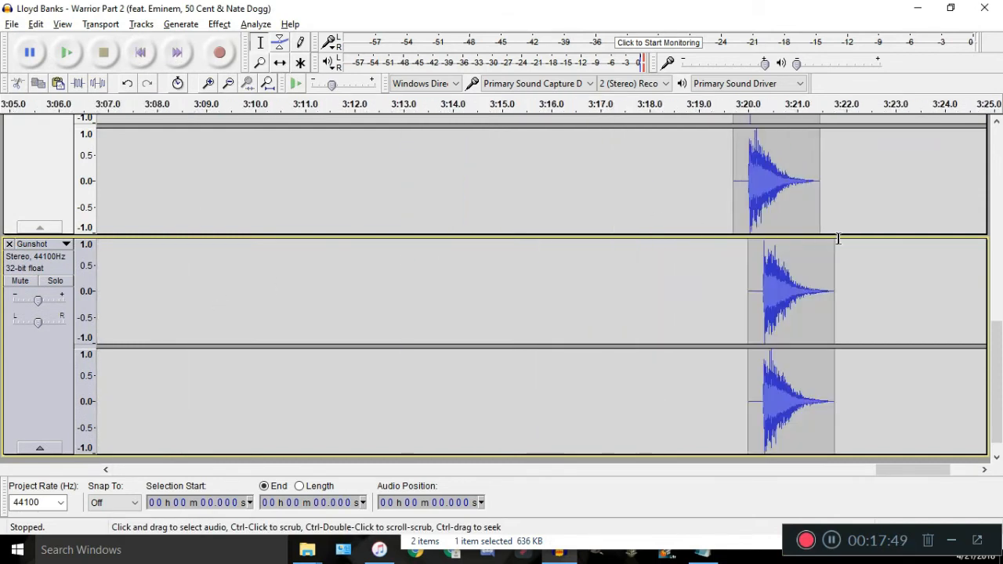
{"action": "scroll", "coordinate": [837, 238], "scroll_direction": "up", "scroll_amount": 1}
{"action": "left_click", "coordinate": [279, 63]}
{"action": "left_click_drag", "start_coordinate": [718, 317], "coordinate": [757, 313]}
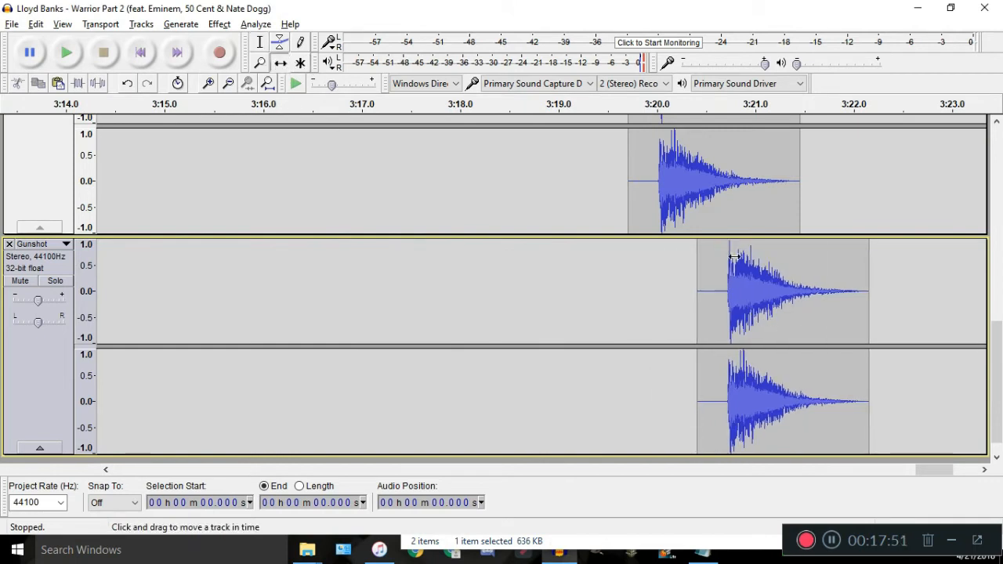
Time-shift the lower track's gunshot clip to start at about 3:20.1 and play the section from about 3:19.5
{"action": "scroll", "coordinate": [734, 257], "scroll_direction": "up", "scroll_amount": 4}
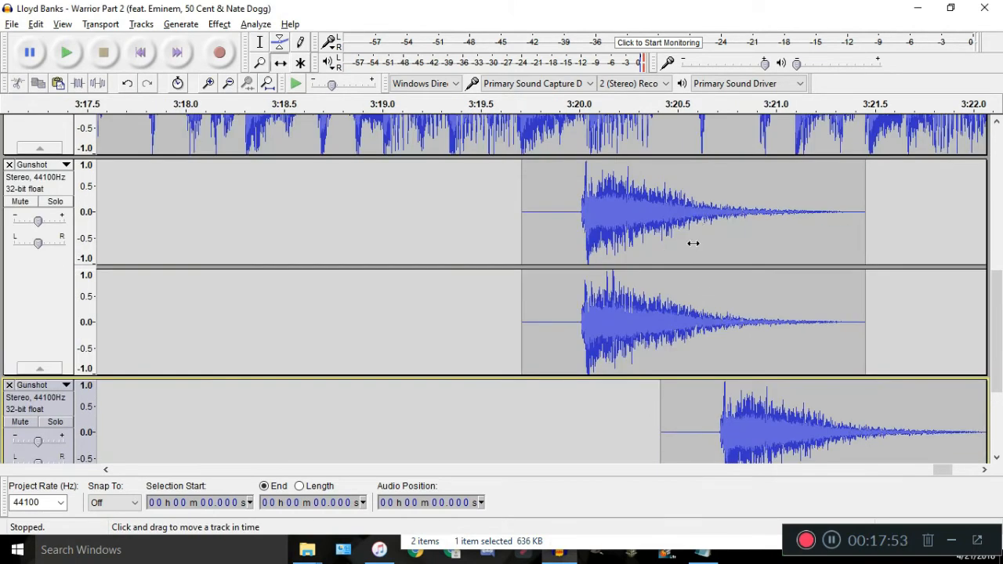
{"action": "scroll", "coordinate": [693, 244], "scroll_direction": "up", "scroll_amount": 2}
{"action": "scroll", "coordinate": [705, 247], "scroll_direction": "down", "scroll_amount": 4}
{"action": "left_click_drag", "start_coordinate": [719, 337], "coordinate": [694, 336]}
{"action": "scroll", "coordinate": [687, 248], "scroll_direction": "down", "scroll_amount": 1}
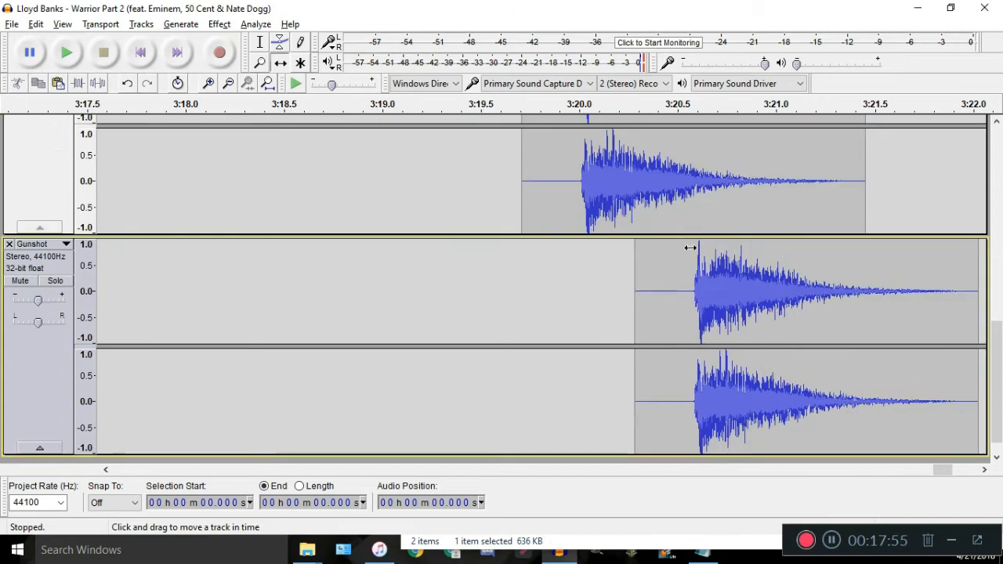
{"action": "scroll", "coordinate": [687, 212], "scroll_direction": "up", "scroll_amount": 4}
{"action": "scroll", "coordinate": [712, 262], "scroll_direction": "down", "scroll_amount": 1}
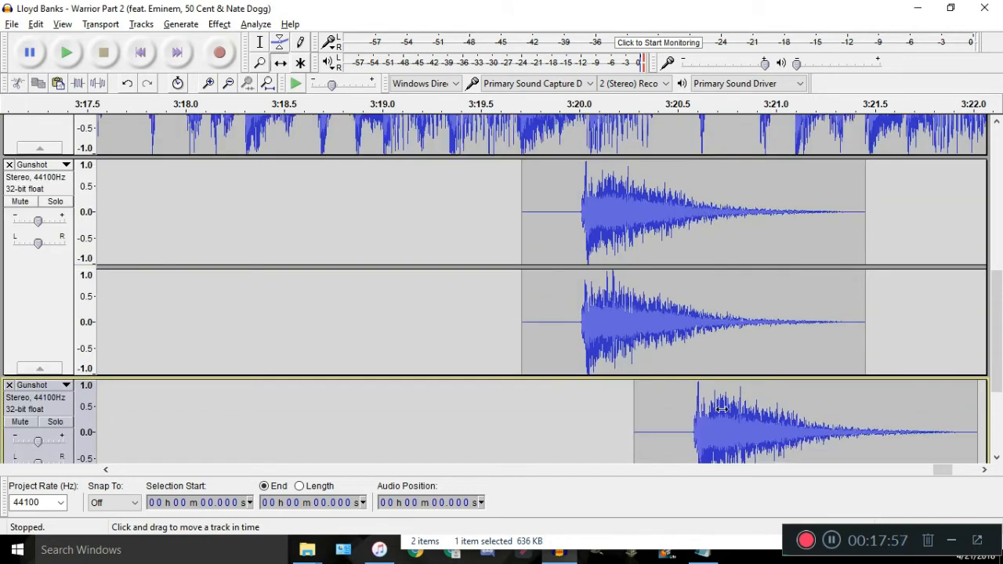
{"action": "left_click_drag", "start_coordinate": [748, 392], "coordinate": [707, 392]}
{"action": "scroll", "coordinate": [459, 148], "scroll_direction": "down", "scroll_amount": 3}
{"action": "left_click", "coordinate": [485, 108]}
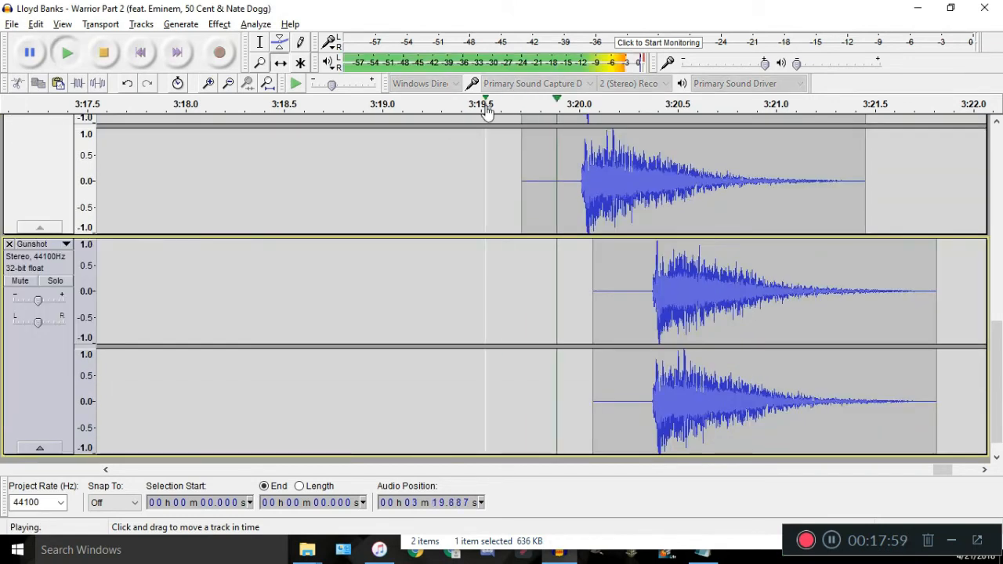
{"action": "scroll", "coordinate": [692, 269], "scroll_direction": "down", "scroll_amount": 2}
{"action": "key", "text": "space"}
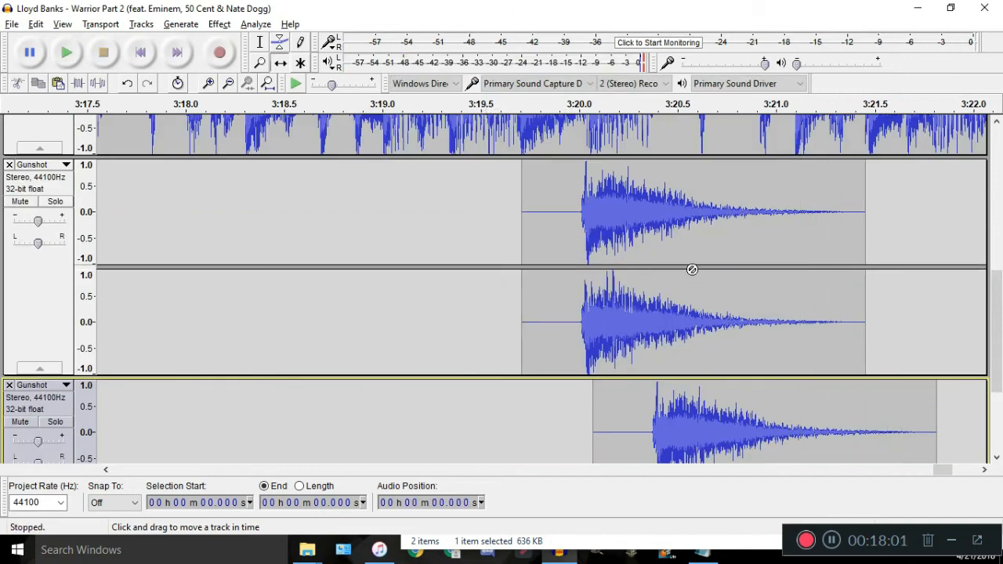
Switch to iTunes, open the King Mathers album and play King Mathers (feat. Cashis) as a gunshot example
{"action": "scroll", "coordinate": [470, 458], "scroll_direction": "down", "scroll_amount": 1}
{"action": "left_click", "coordinate": [396, 560]}
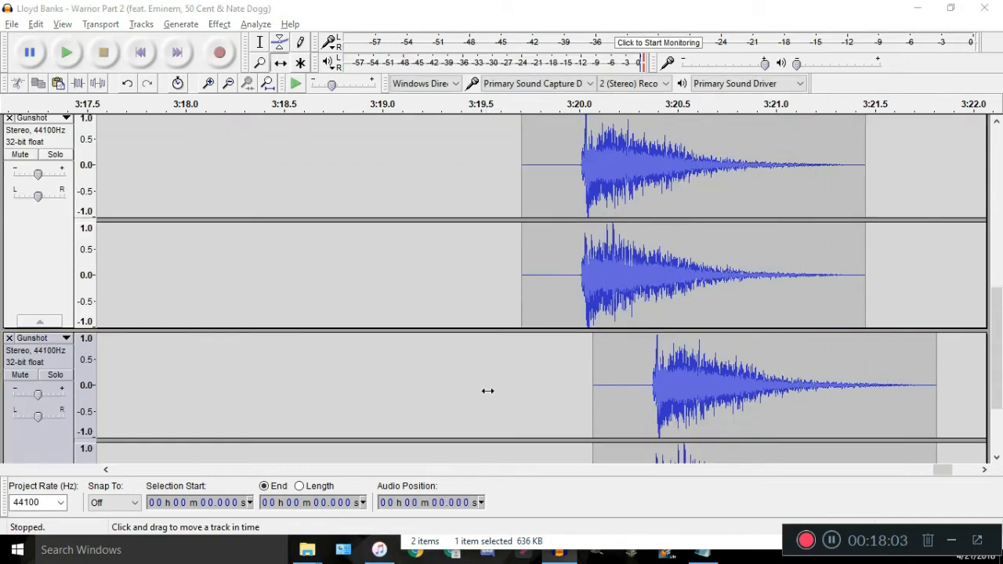
{"action": "key", "text": "alt+Tab"}
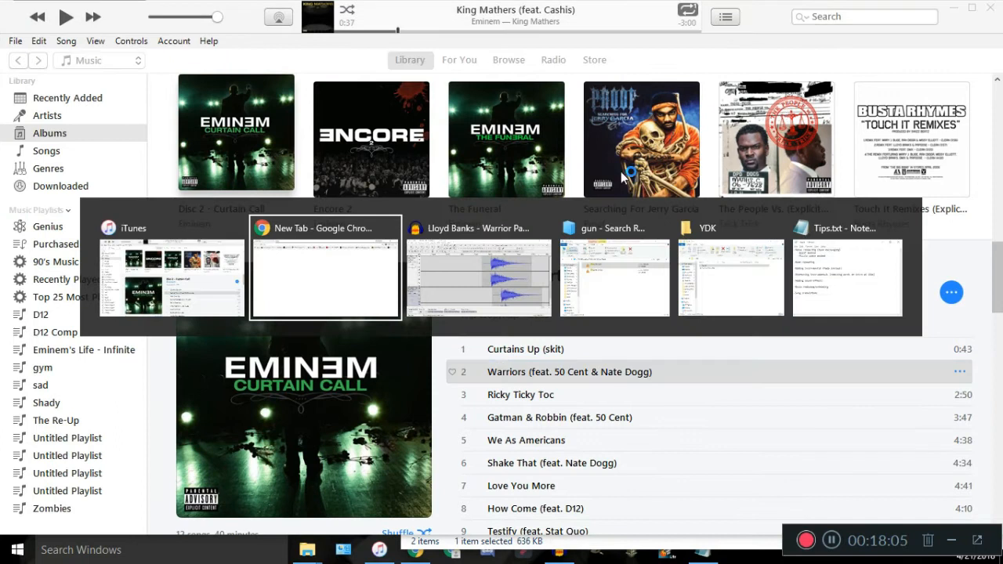
{"action": "left_click", "coordinate": [387, 228]}
{"action": "left_click", "coordinate": [453, 272]}
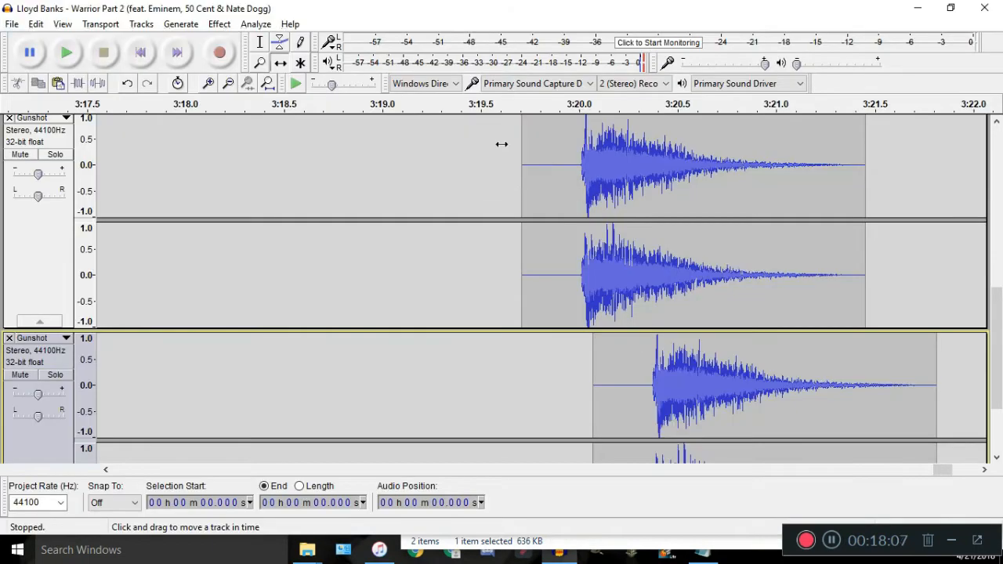
{"action": "key", "text": "alt+Tab"}
{"action": "left_click", "coordinate": [223, 122]}
{"action": "scroll", "coordinate": [919, 207], "scroll_direction": "down", "scroll_amount": 2}
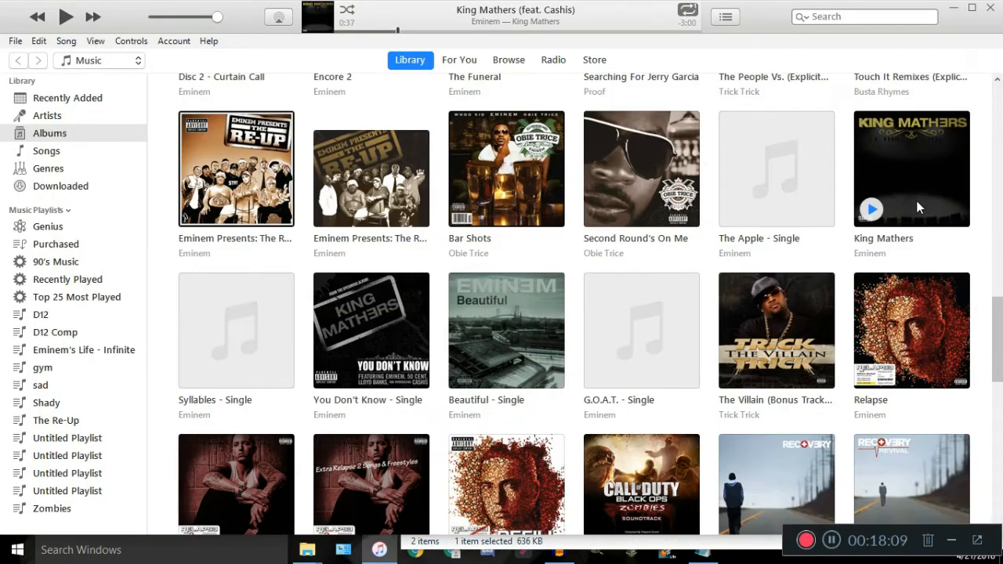
{"action": "left_click", "coordinate": [919, 207]}
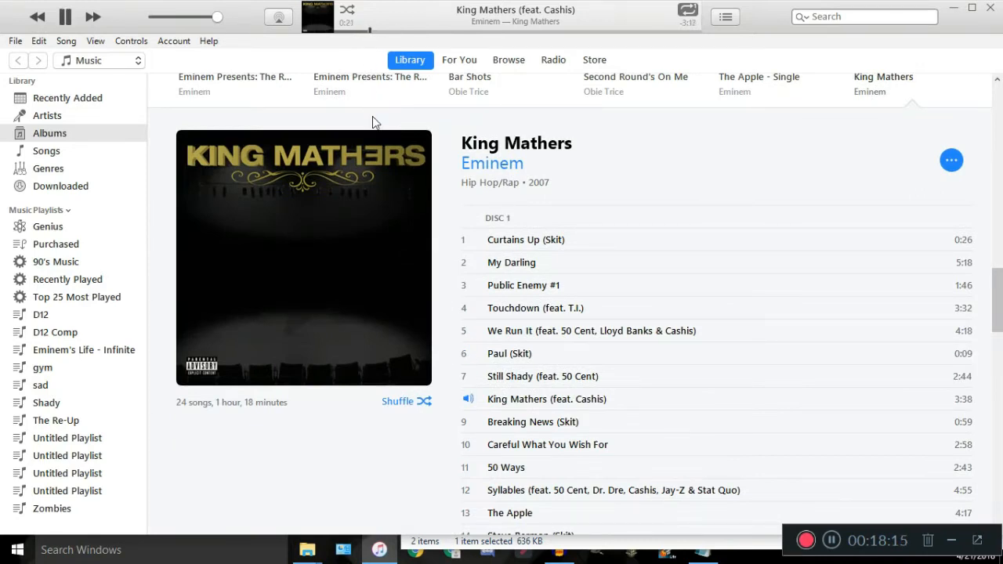
Return to Audacity and examine the overlapping gunshot clips around 3:20, placing the cursor in the upper one at about 3:20.07
{"action": "key", "text": "alt+Tab"}
{"action": "scroll", "coordinate": [604, 268], "scroll_direction": "down", "scroll_amount": 2}
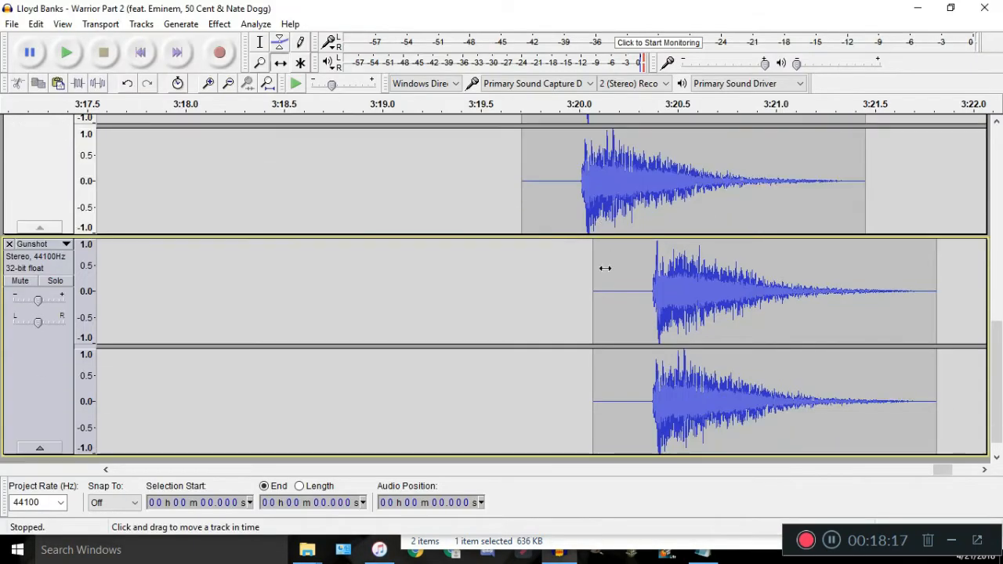
{"action": "scroll", "coordinate": [602, 267], "scroll_direction": "down", "scroll_amount": 2}
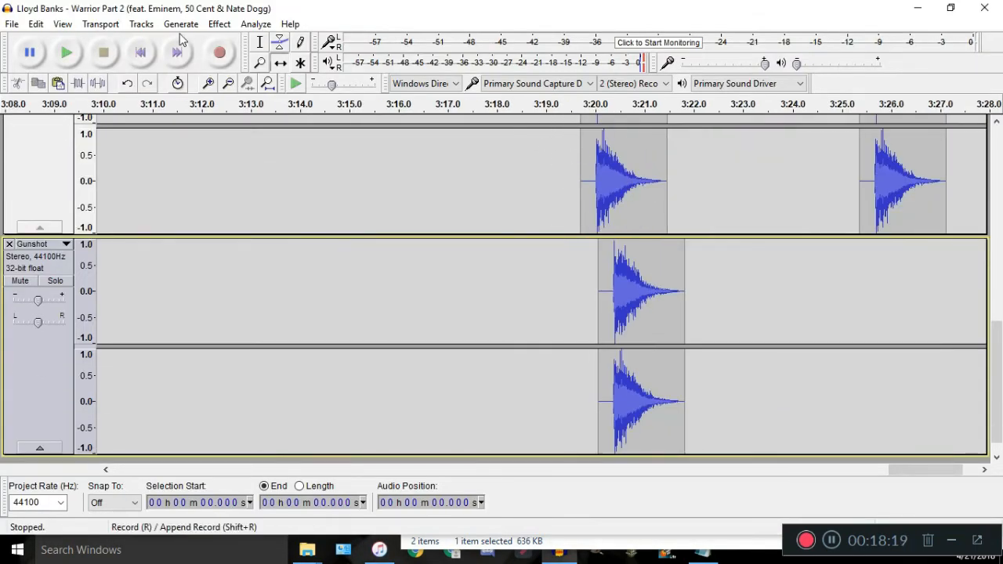
{"action": "scroll", "coordinate": [579, 193], "scroll_direction": "up", "scroll_amount": 2}
{"action": "left_click_drag", "start_coordinate": [581, 193], "coordinate": [691, 202]}
{"action": "key", "text": "alt+Tab"}
{"action": "key", "text": "alt+Tab"}
{"action": "left_click", "coordinate": [598, 196]}
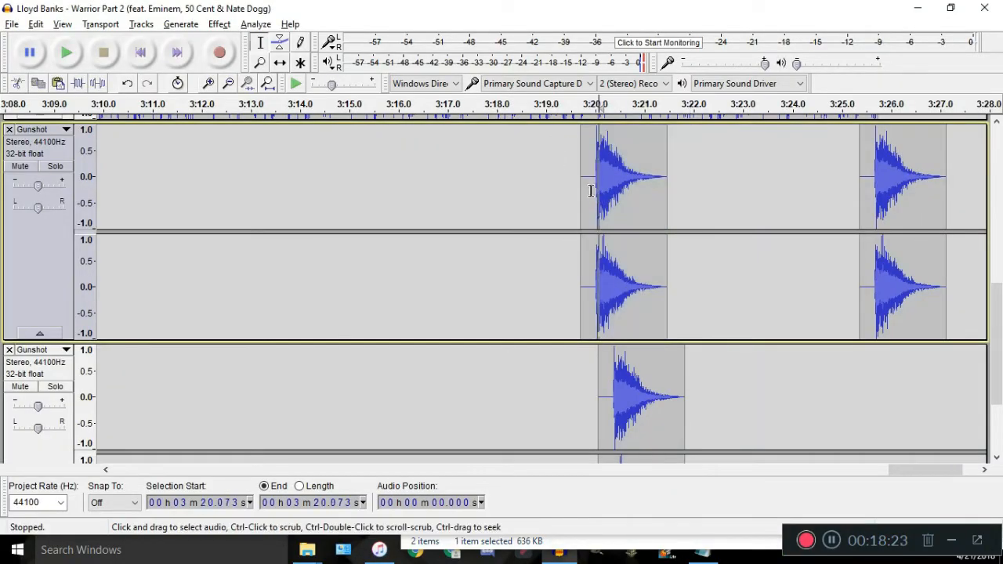
Switch back to iTunes, replay the section of King Mathers (feat. Cashis) around 0:23 and collapse the album's track list
{"action": "key", "text": "alt+Tab"}
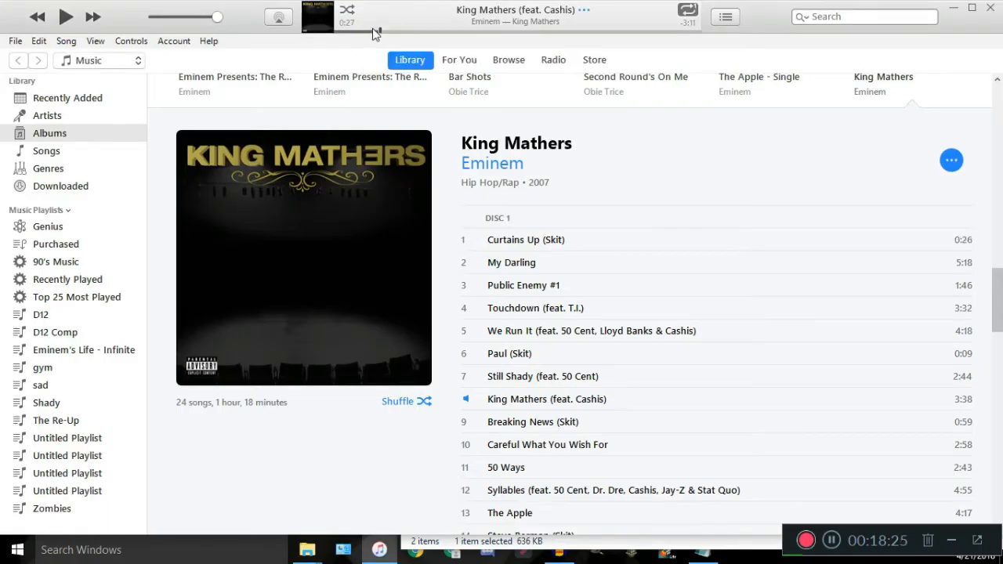
{"action": "key", "text": "alt+Tab"}
{"action": "scroll", "coordinate": [655, 196], "scroll_direction": "up", "scroll_amount": 2}
{"action": "key", "text": "alt+Tab"}
{"action": "scroll", "coordinate": [418, 148], "scroll_direction": "up", "scroll_amount": 4}
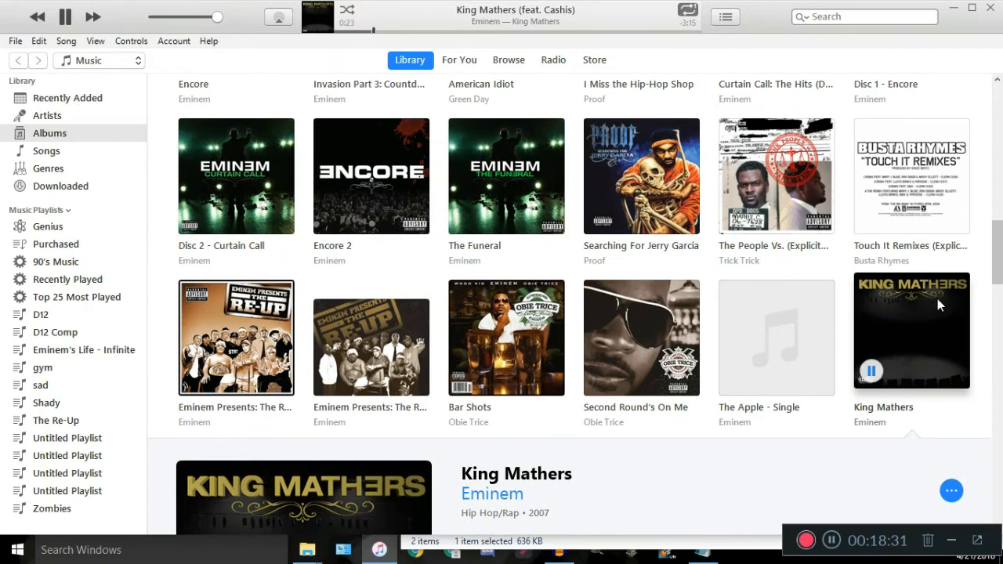
{"action": "left_click", "coordinate": [937, 299]}
Open the 2018 Revival album at the end of the iTunes library and play Chloraseptic (feat. PHRESHER)
{"action": "scroll", "coordinate": [896, 306], "scroll_direction": "down", "scroll_amount": 2}
{"action": "scroll", "coordinate": [895, 307], "scroll_direction": "down", "scroll_amount": 4}
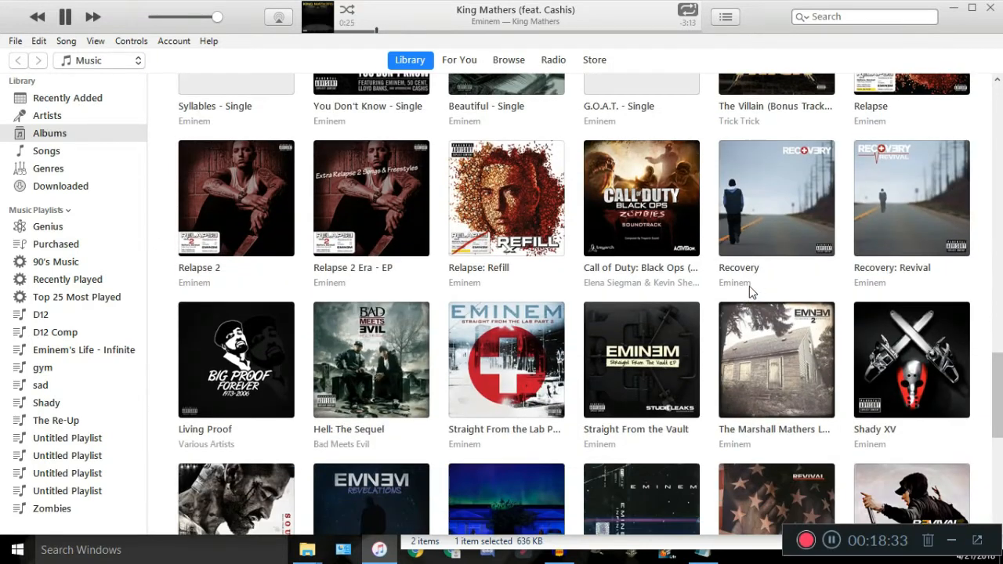
{"action": "scroll", "coordinate": [707, 296], "scroll_direction": "down", "scroll_amount": 4}
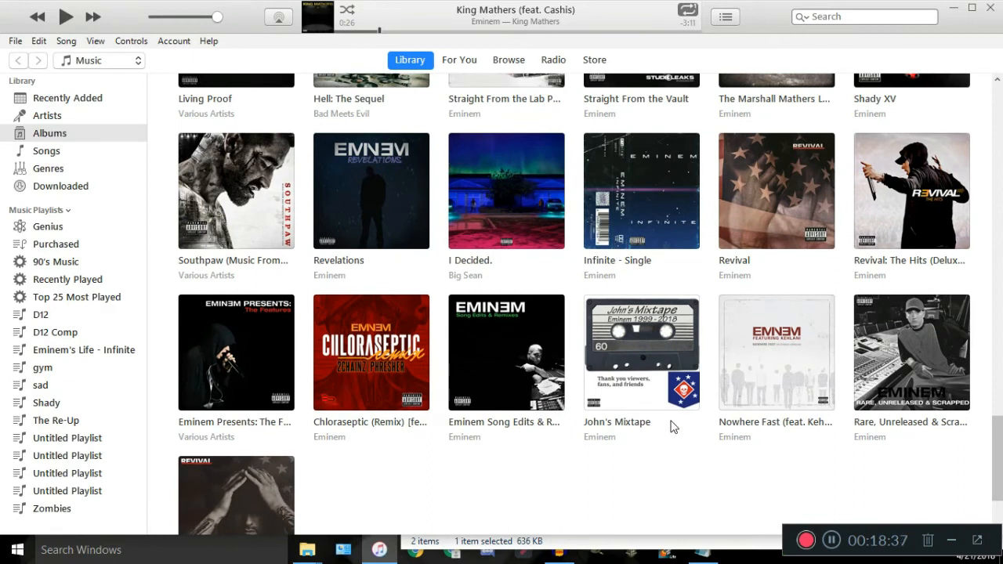
{"action": "scroll", "coordinate": [222, 416], "scroll_direction": "down", "scroll_amount": 2}
{"action": "left_click", "coordinate": [223, 408]}
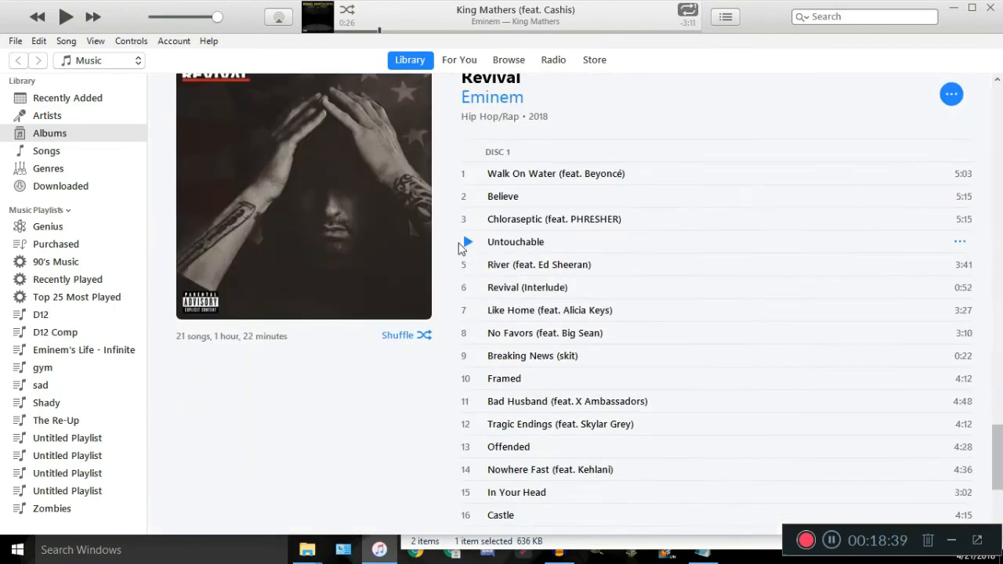
{"action": "left_click", "coordinate": [469, 219]}
Listen to the ending of Chloraseptic (feat. PHRESHER) from about 4:40 onward and return to Audacity
{"action": "left_click", "coordinate": [659, 31]}
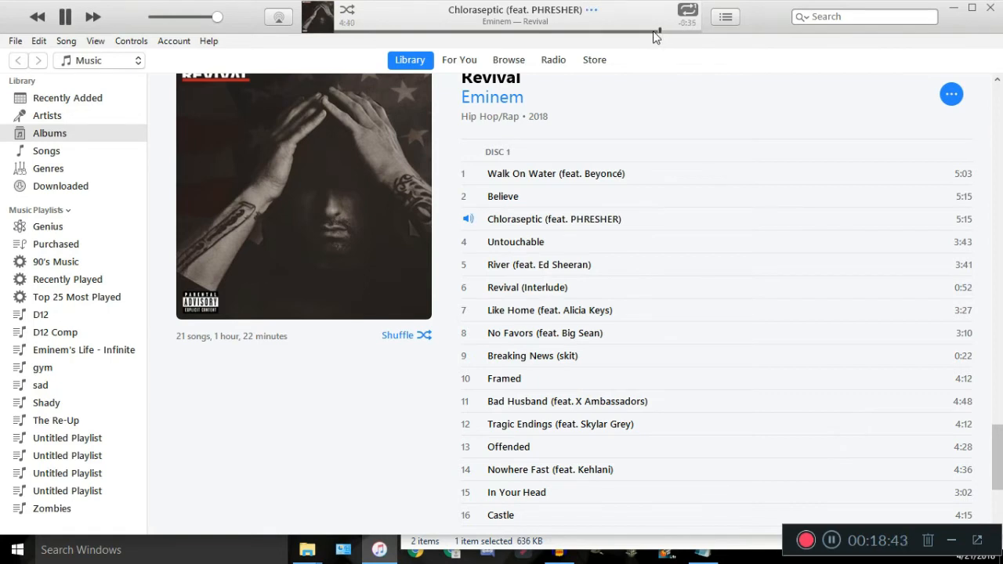
{"action": "left_click", "coordinate": [679, 30]}
{"action": "key", "text": "space"}
{"action": "scroll", "coordinate": [689, 86], "scroll_direction": "up", "scroll_amount": 3}
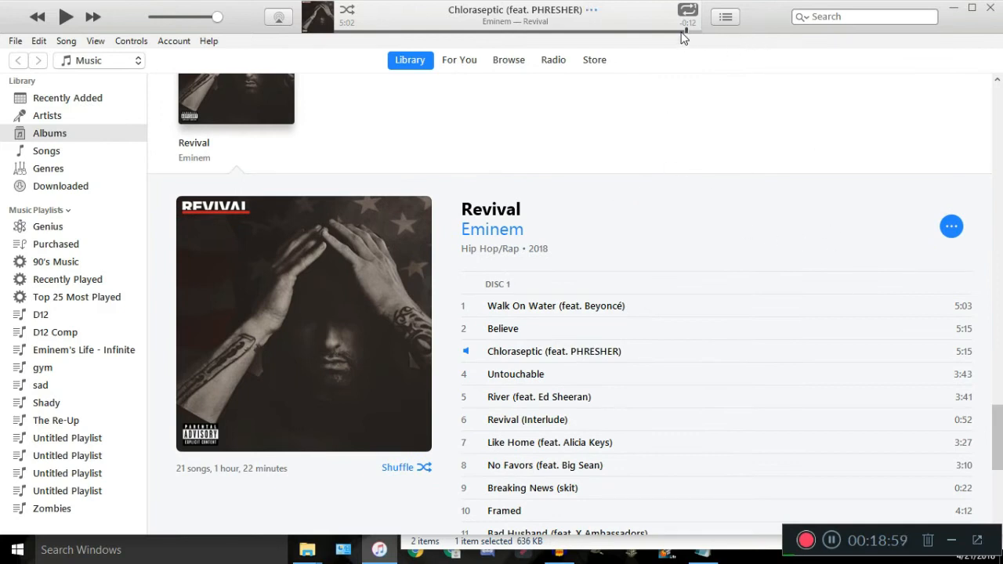
{"action": "scroll", "coordinate": [610, 241], "scroll_direction": "up", "scroll_amount": 3}
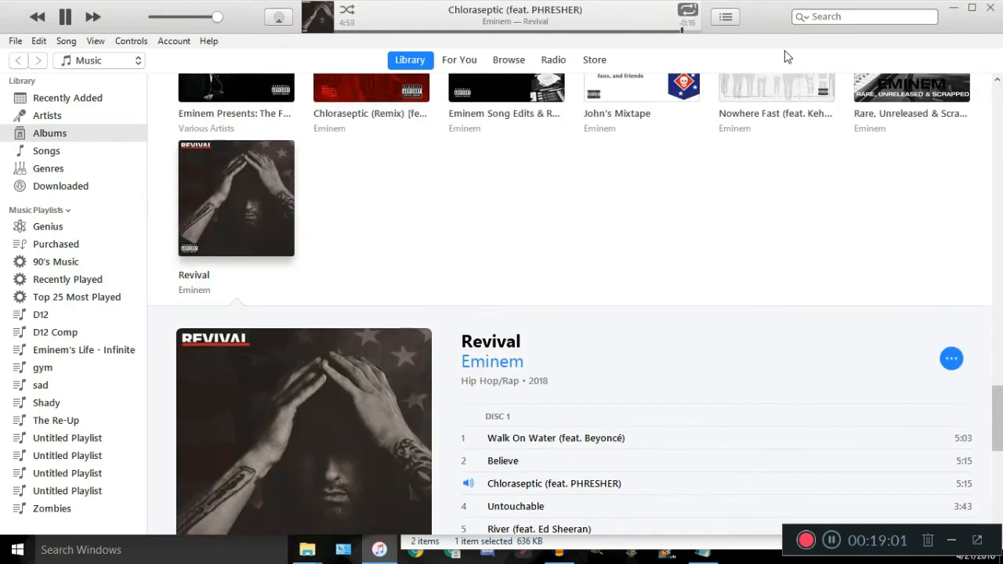
{"action": "key", "text": "XF86AudioMute"}
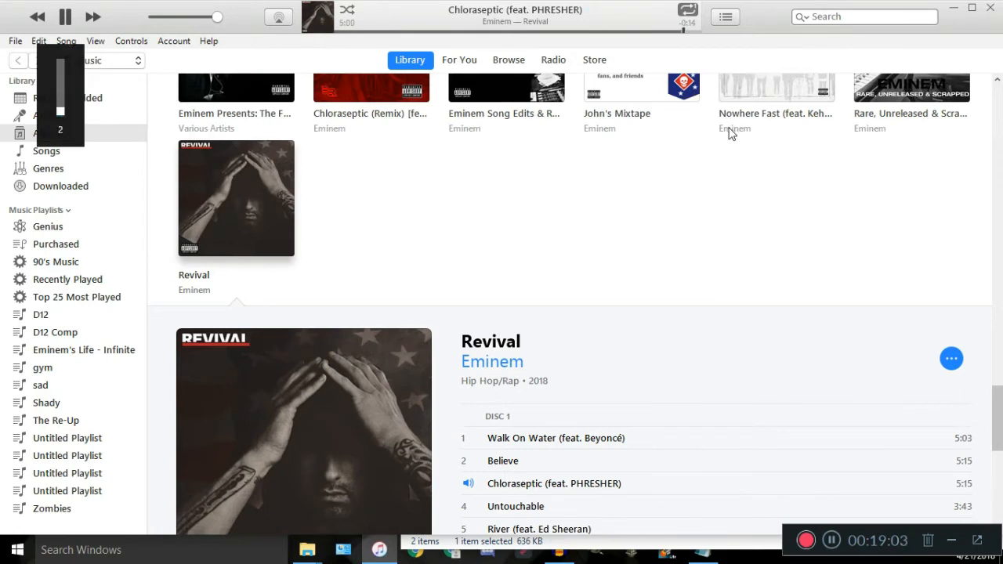
{"action": "left_click", "coordinate": [950, 16]}
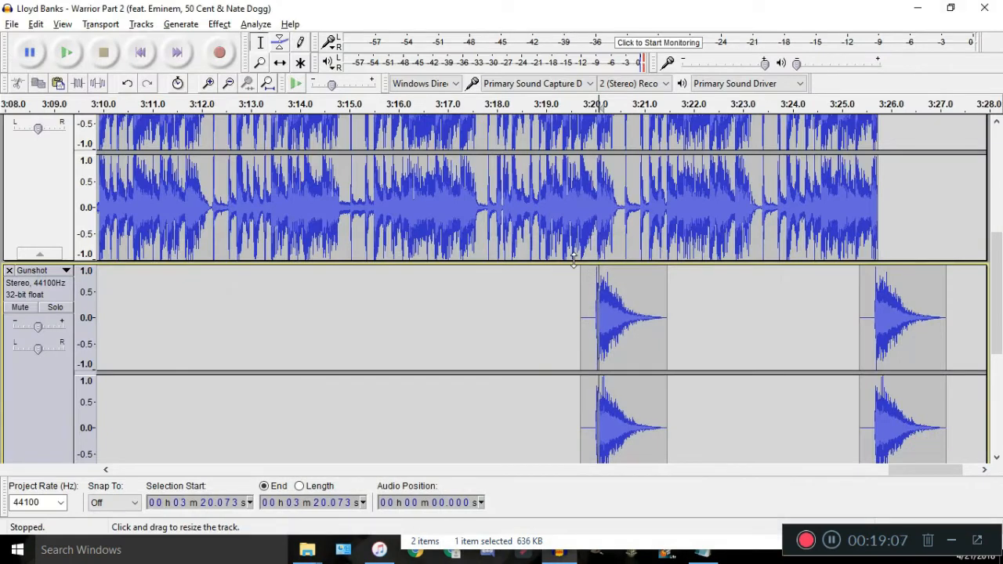
Move the 3:19.7 gunshot clip to the lower gunshot track at about 3:25.7 and remove that lower track
{"action": "scroll", "coordinate": [570, 254], "scroll_direction": "left", "scroll_amount": 3}
{"action": "scroll", "coordinate": [570, 254], "scroll_direction": "down", "scroll_amount": 3}
{"action": "scroll", "coordinate": [571, 254], "scroll_direction": "down", "scroll_amount": 1}
{"action": "double_click", "coordinate": [602, 238]}
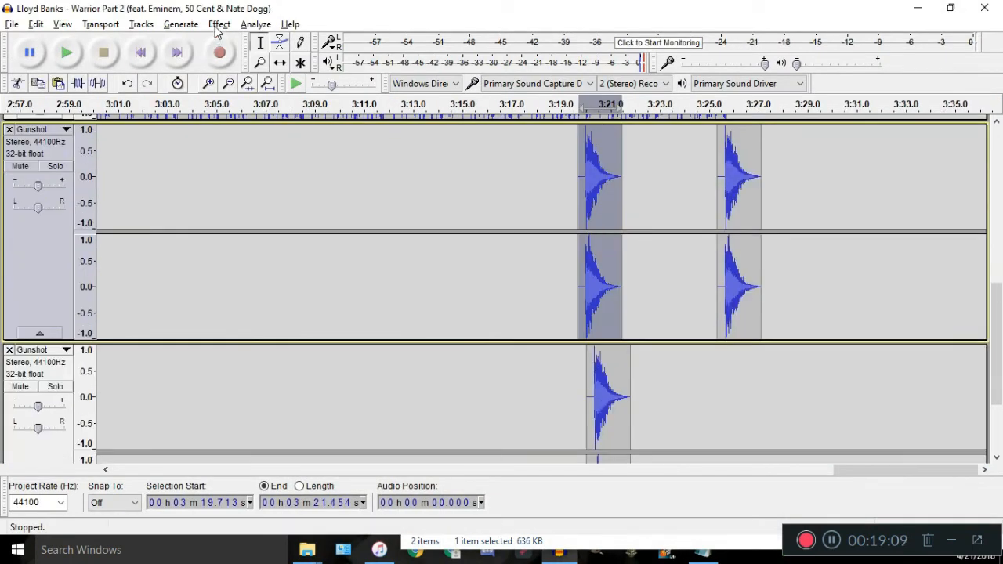
{"action": "left_click", "coordinate": [277, 61]}
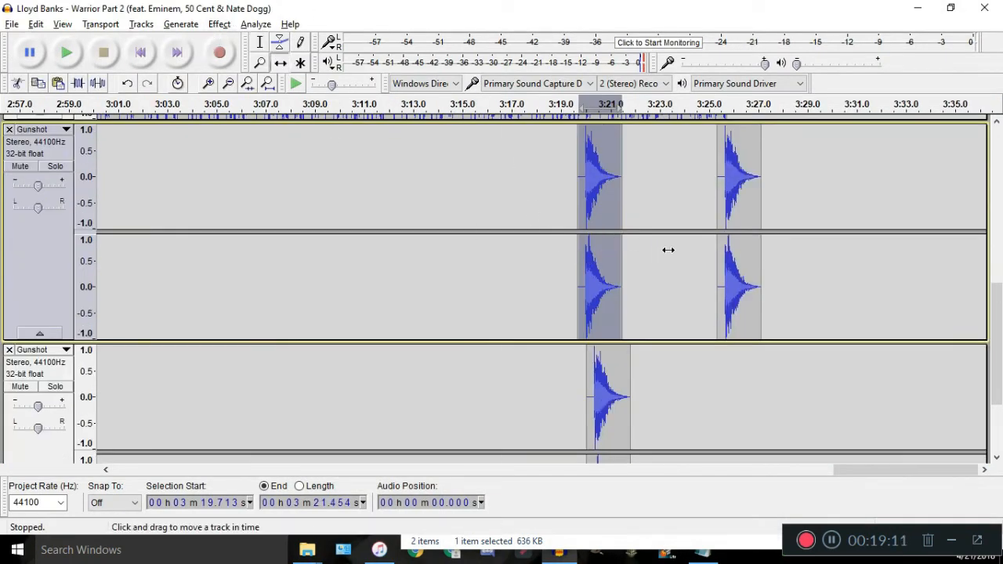
{"action": "left_click_drag", "start_coordinate": [609, 206], "coordinate": [755, 396]}
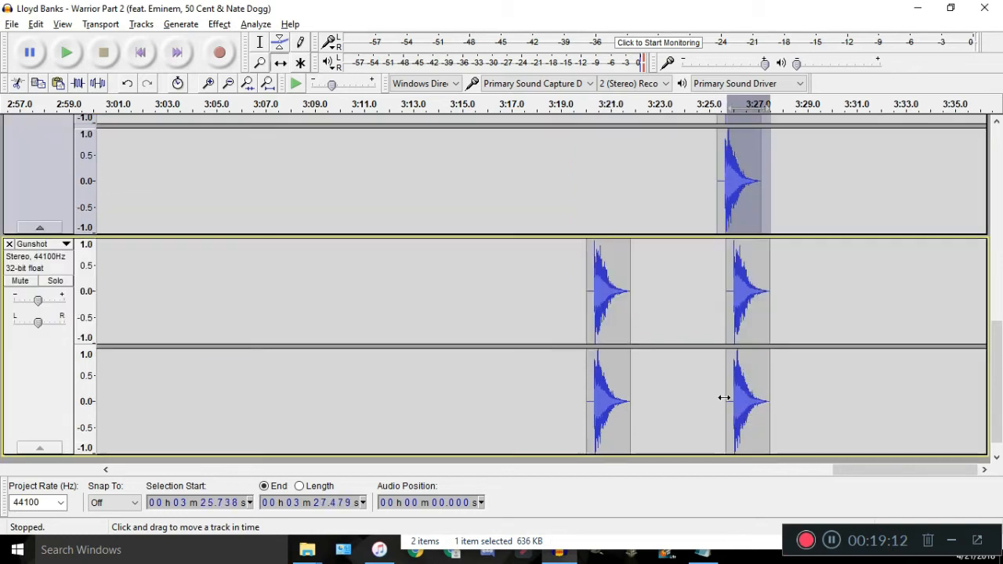
{"action": "left_click", "coordinate": [11, 243]}
Switch to Tips.txt in Notepad and move the basic remixing line below "-Song transitions", rewriting it as "-Basic remixing/extending & acapellas"
{"action": "key", "text": "alt+Tab"}
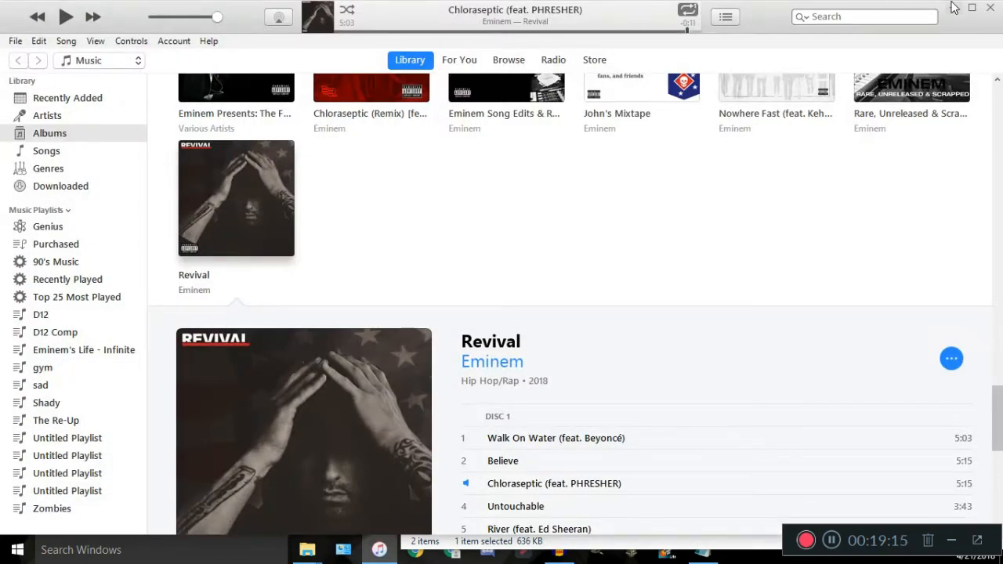
{"action": "left_click", "coordinate": [954, 11]}
{"action": "left_click", "coordinate": [703, 550]}
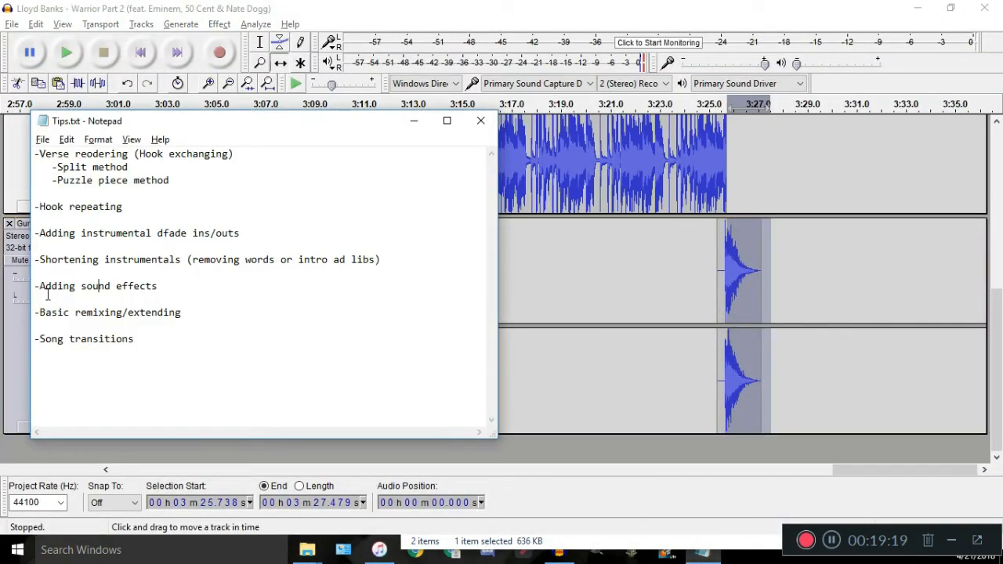
{"action": "left_click_drag", "start_coordinate": [82, 338], "coordinate": [80, 315]}
{"action": "left_click", "coordinate": [104, 337]}
{"action": "key", "text": "ctrl+shift+Left"}
{"action": "key", "text": "ctrl+shift+Left"}
{"action": "key", "text": "BackSpace"}
{"action": "key", "text": "BackSpace"}
{"action": "key", "text": "BackSpace"}
{"action": "key", "text": "BackSpace"}
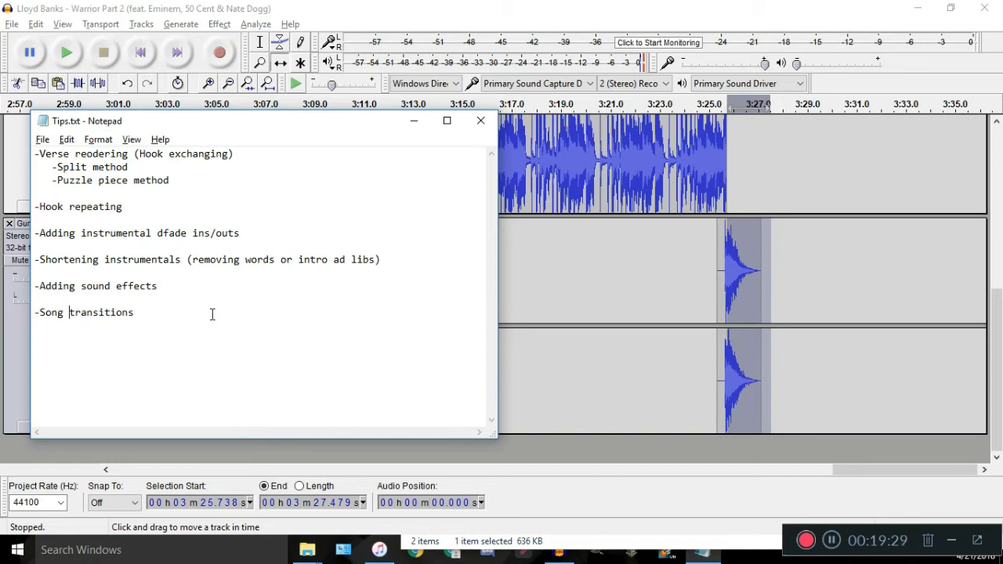
{"action": "type", "text": "-Basic remixing/extending"}
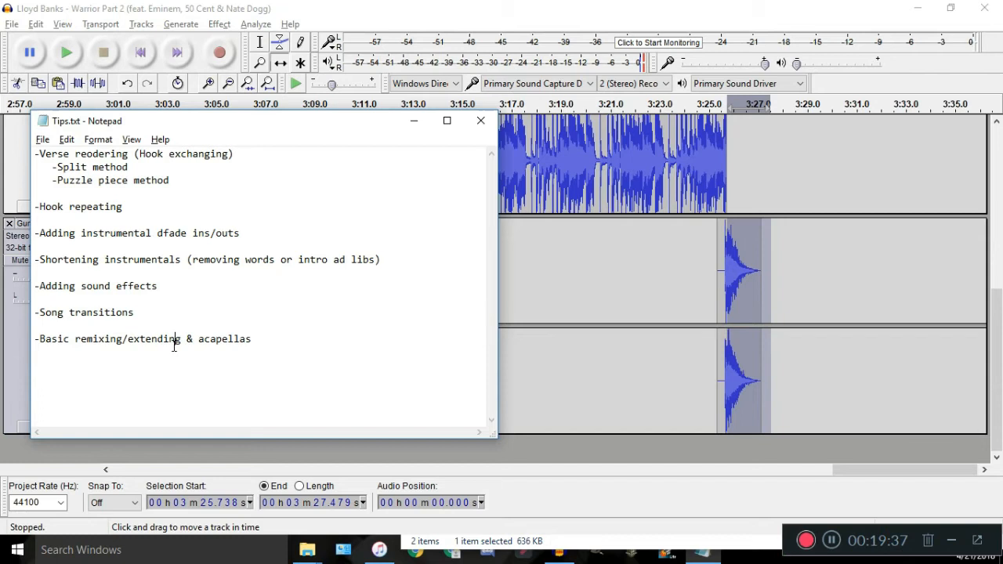
Return to Audacity and place the cursor in the gunshot track at about 3:19.7 with the Selection tool
{"action": "left_click", "coordinate": [539, 7]}
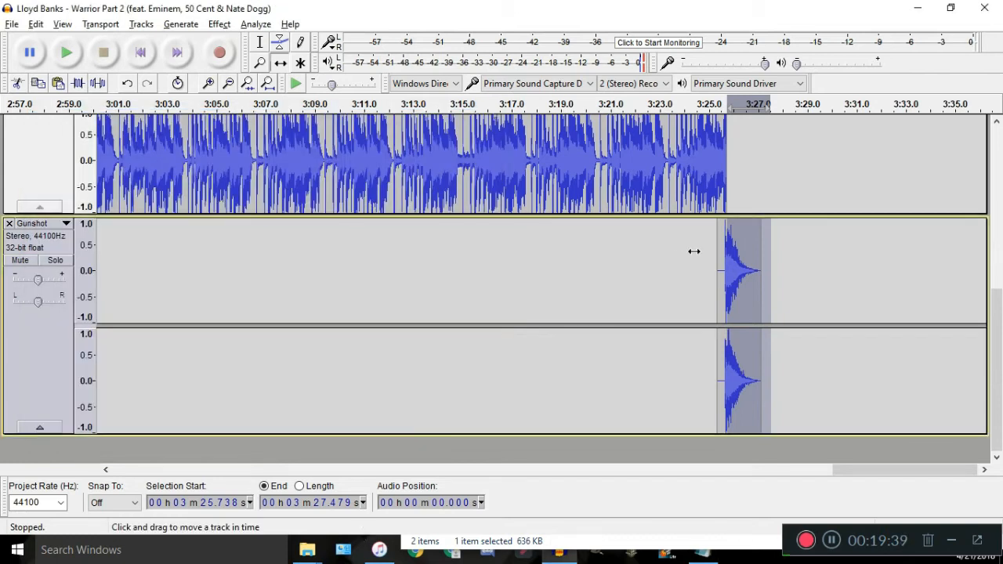
{"action": "left_click", "coordinate": [260, 42]}
{"action": "left_click", "coordinate": [663, 313]}
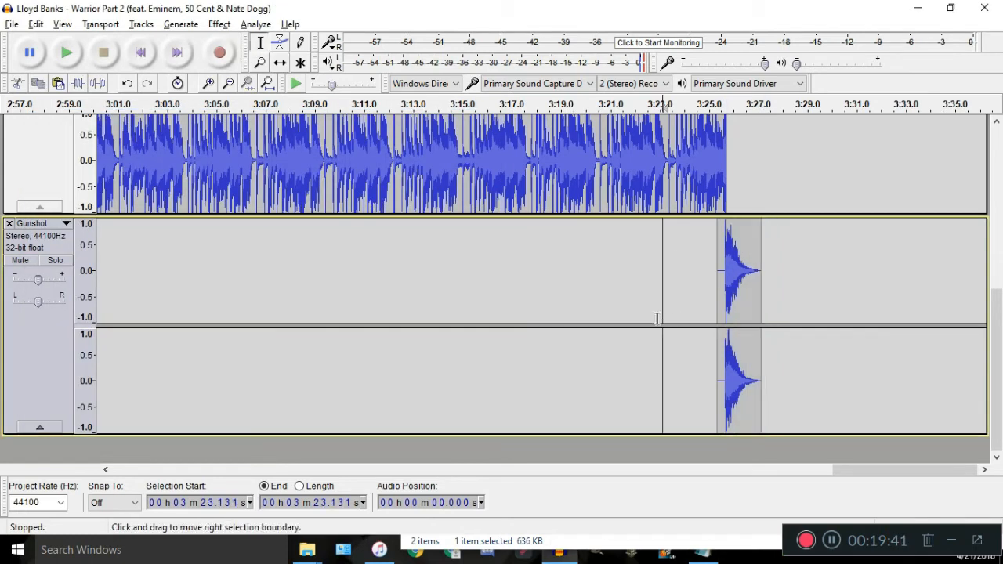
{"action": "left_click", "coordinate": [578, 376]}
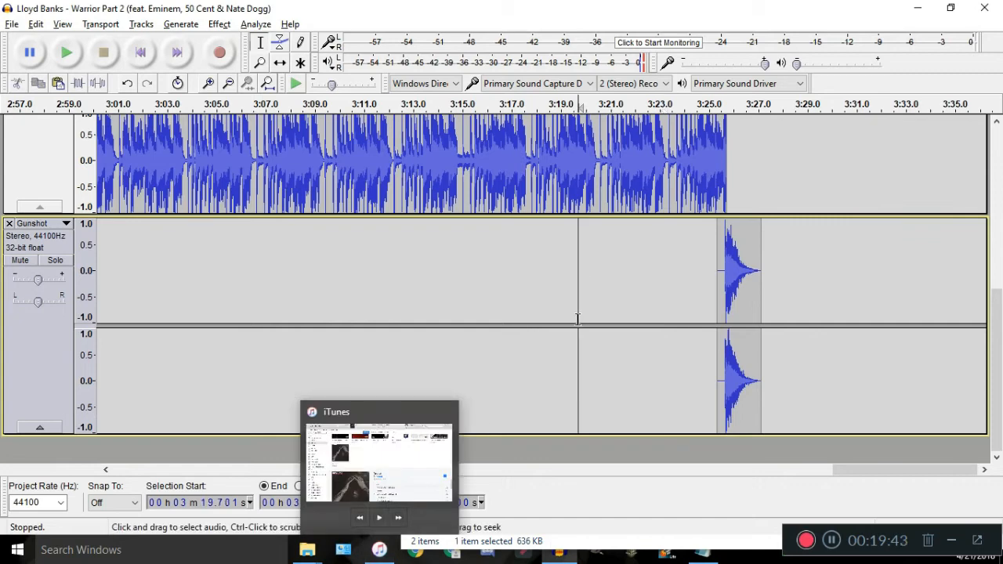
Switch to iTunes, find "Public Enemy #1" on Eminem Presents: The Re-Up, and import the song into the Audacity project
{"action": "left_click", "coordinate": [379, 549]}
{"action": "scroll", "coordinate": [503, 253], "scroll_direction": "up", "scroll_amount": 5}
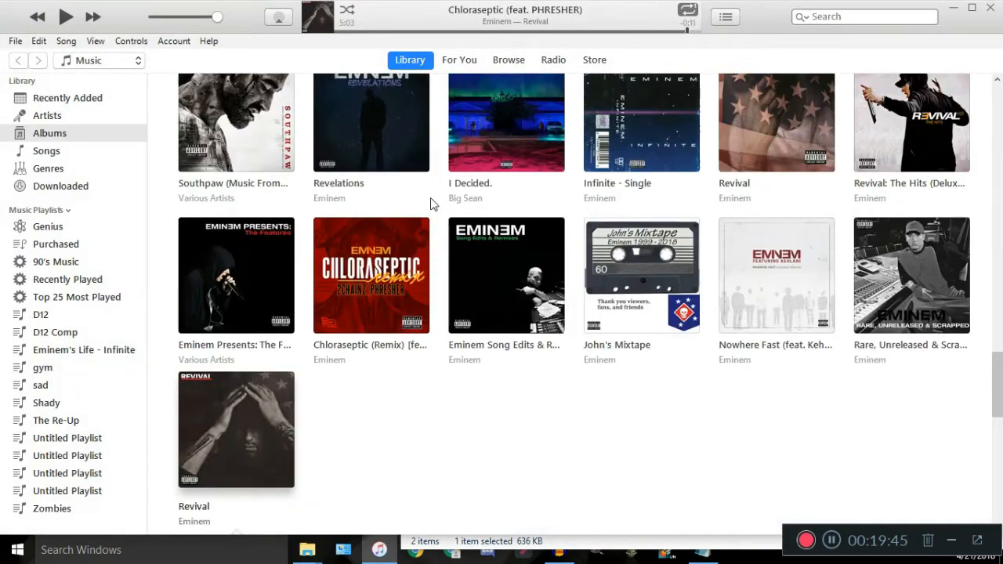
{"action": "scroll", "coordinate": [573, 312], "scroll_direction": "up", "scroll_amount": 6}
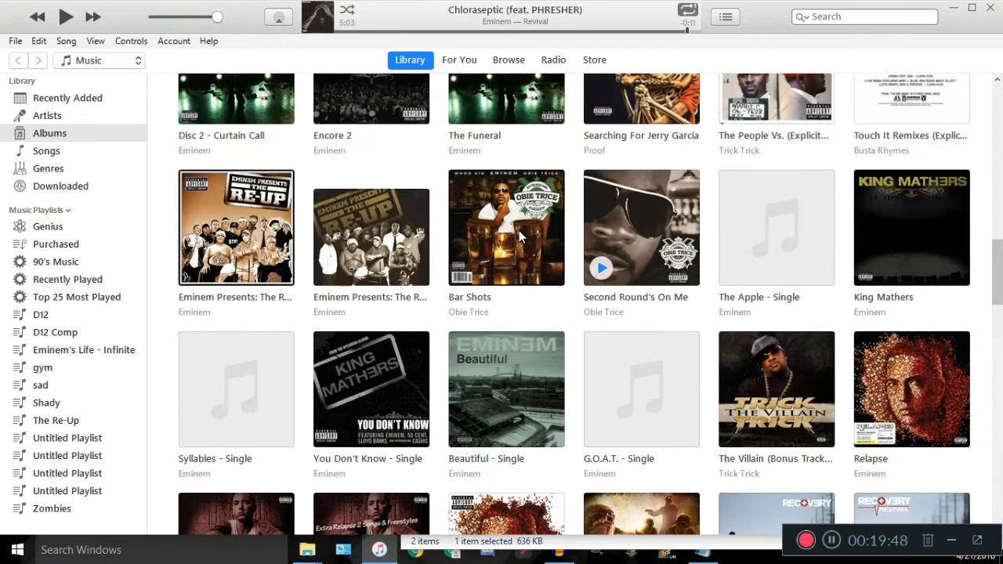
{"action": "left_click", "coordinate": [275, 216]}
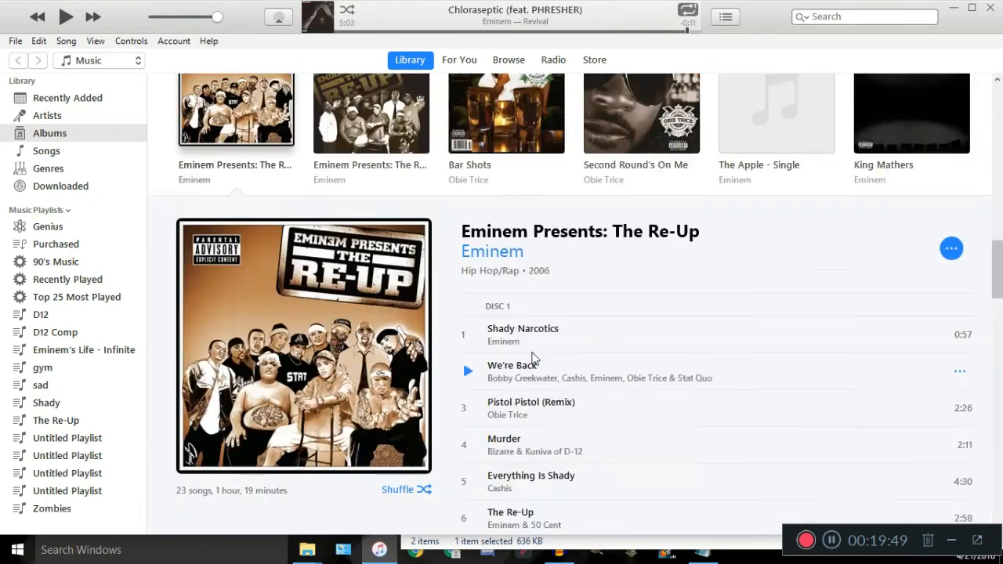
{"action": "scroll", "coordinate": [495, 416], "scroll_direction": "down", "scroll_amount": 7}
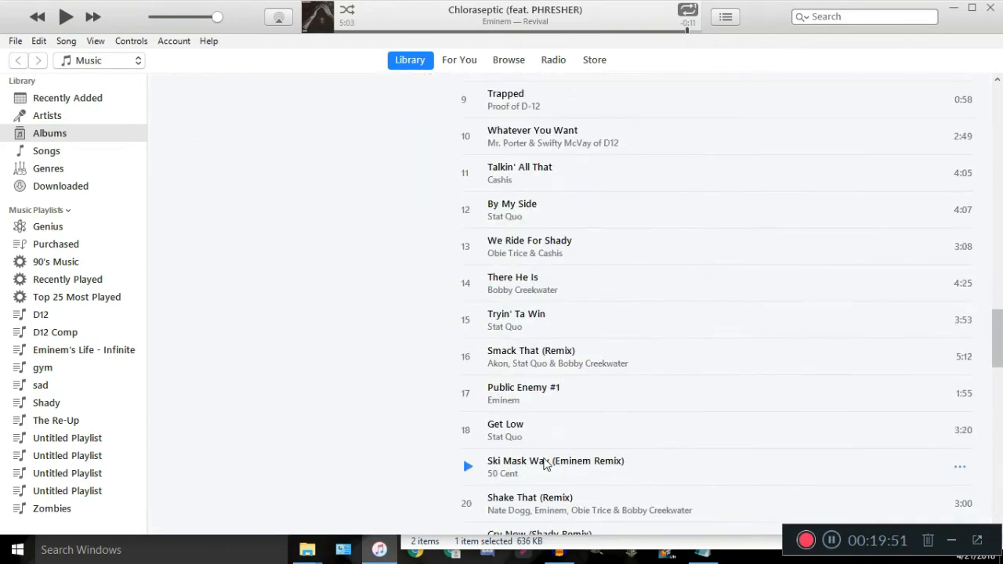
{"action": "left_click_drag", "start_coordinate": [510, 342], "coordinate": [662, 233]}
{"action": "key", "text": "alt+Tab"}
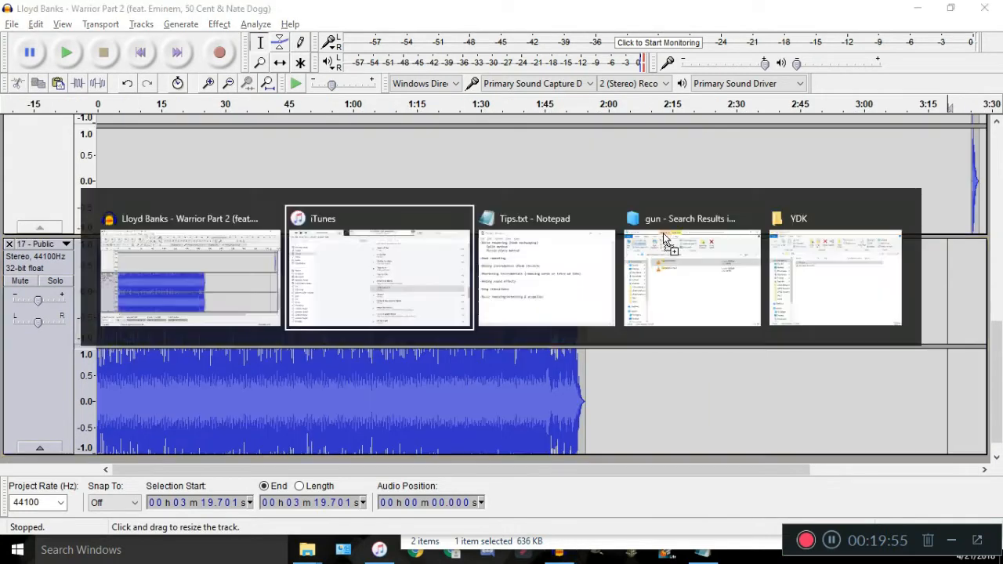
{"action": "key", "text": "alt+Tab"}
Move the imported Public Enemy #1 track up one place, above the Gunshot track
{"action": "scroll", "coordinate": [470, 220], "scroll_direction": "up", "scroll_amount": 3}
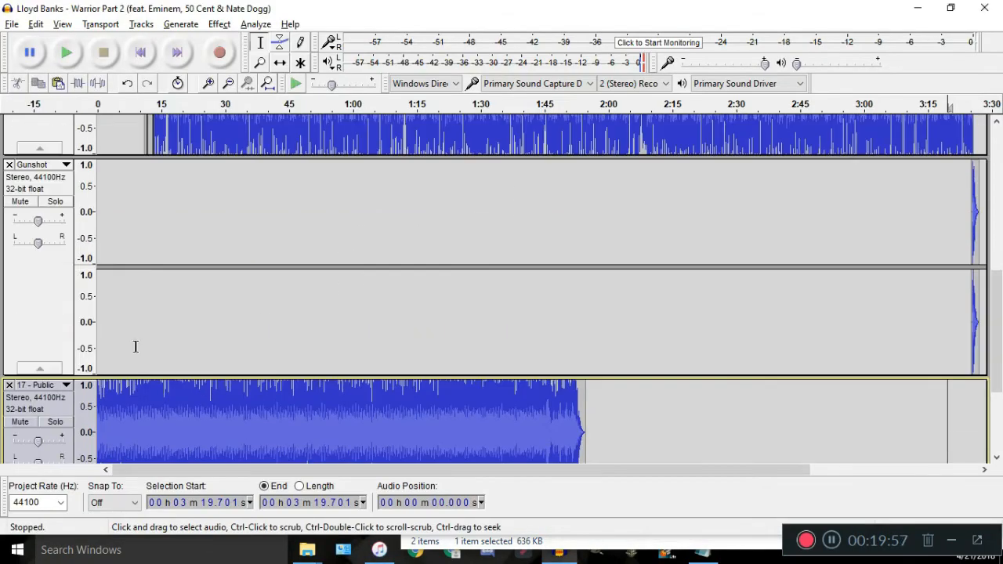
{"action": "left_click", "coordinate": [66, 389]}
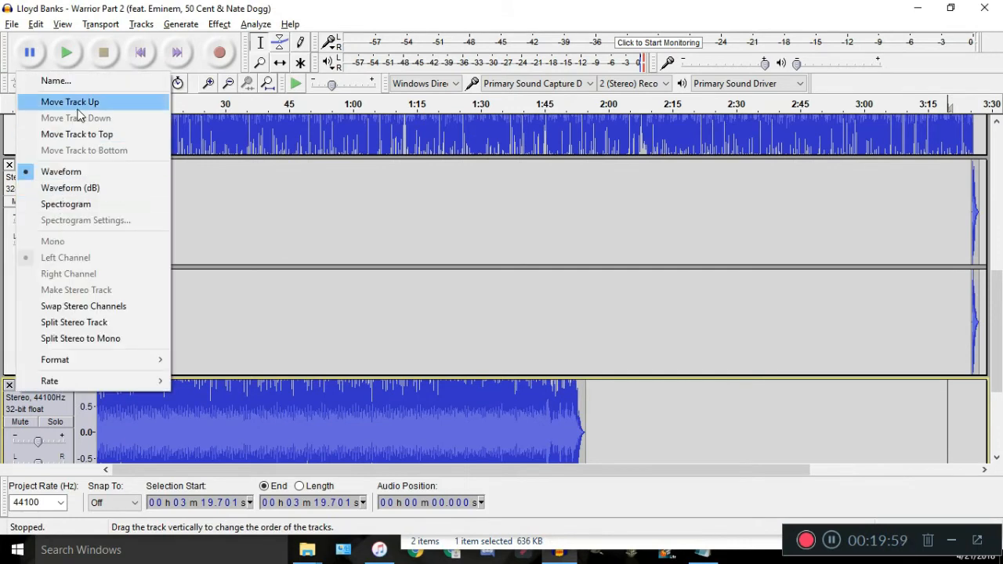
{"action": "left_click", "coordinate": [78, 105]}
Shift the Public Enemy #1 clip with the Time Shift tool so it starts where the Warrior song ends, at about 3:25.7
{"action": "key", "text": "ctrl+3"}
{"action": "left_click", "coordinate": [280, 63]}
{"action": "left_click_drag", "start_coordinate": [337, 239], "coordinate": [816, 248]}
{"action": "scroll", "coordinate": [548, 260], "scroll_direction": "up", "scroll_amount": 1}
{"action": "key", "text": "alt+Tab"}
{"action": "key", "text": "alt+Tab"}
{"action": "left_click_drag", "start_coordinate": [631, 238], "coordinate": [136, 259]}
{"action": "scroll", "coordinate": [471, 248], "scroll_direction": "up", "scroll_amount": 3}
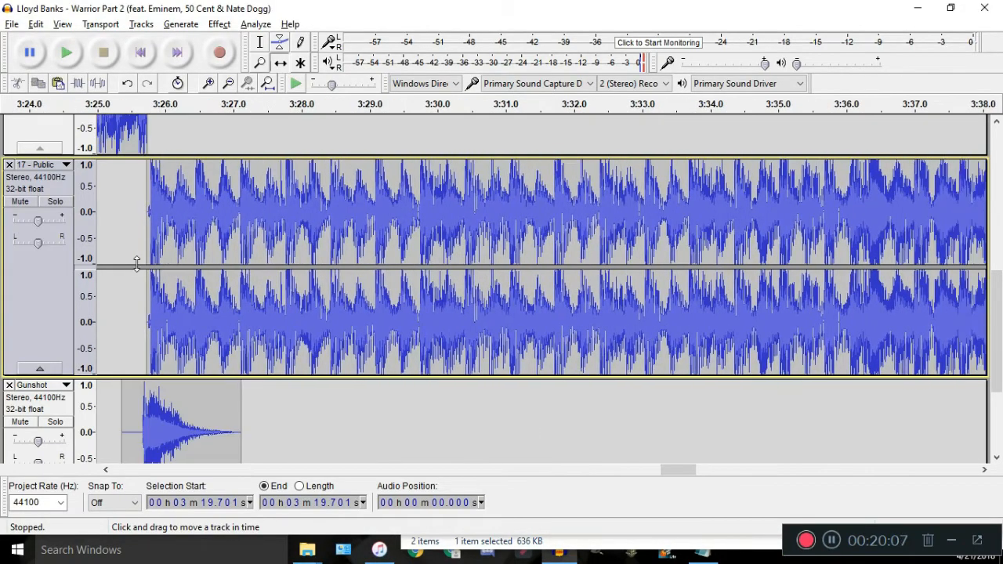
Shift the Public Enemy #1 clip earlier to start at about 3:25.63 and play the transition from about 3:25.4
{"action": "scroll", "coordinate": [136, 259], "scroll_direction": "up", "scroll_amount": 3}
{"action": "scroll", "coordinate": [174, 269], "scroll_direction": "down", "scroll_amount": 1}
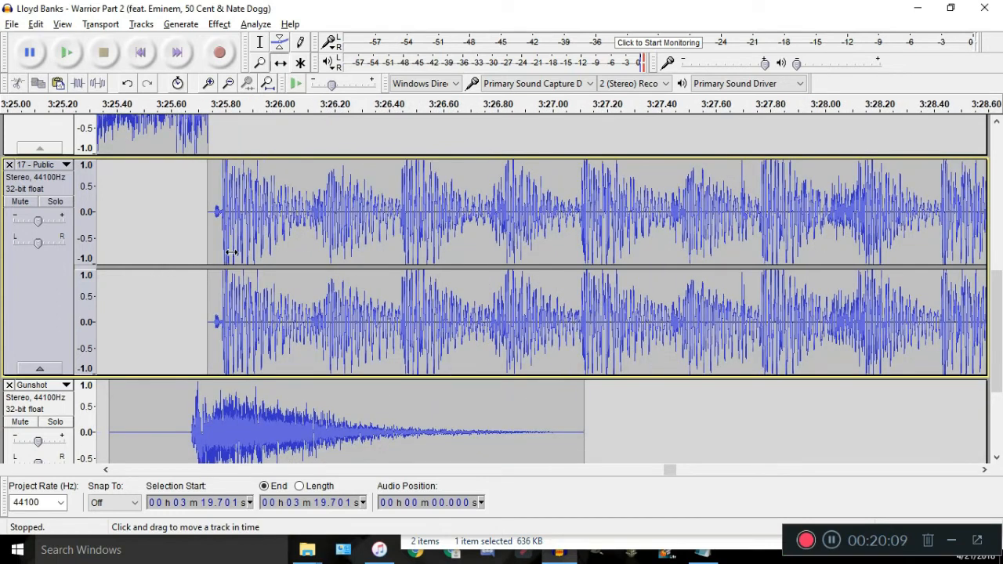
{"action": "scroll", "coordinate": [148, 235], "scroll_direction": "down", "scroll_amount": 2}
{"action": "scroll", "coordinate": [228, 230], "scroll_direction": "up", "scroll_amount": 3}
{"action": "scroll", "coordinate": [447, 245], "scroll_direction": "up", "scroll_amount": 2}
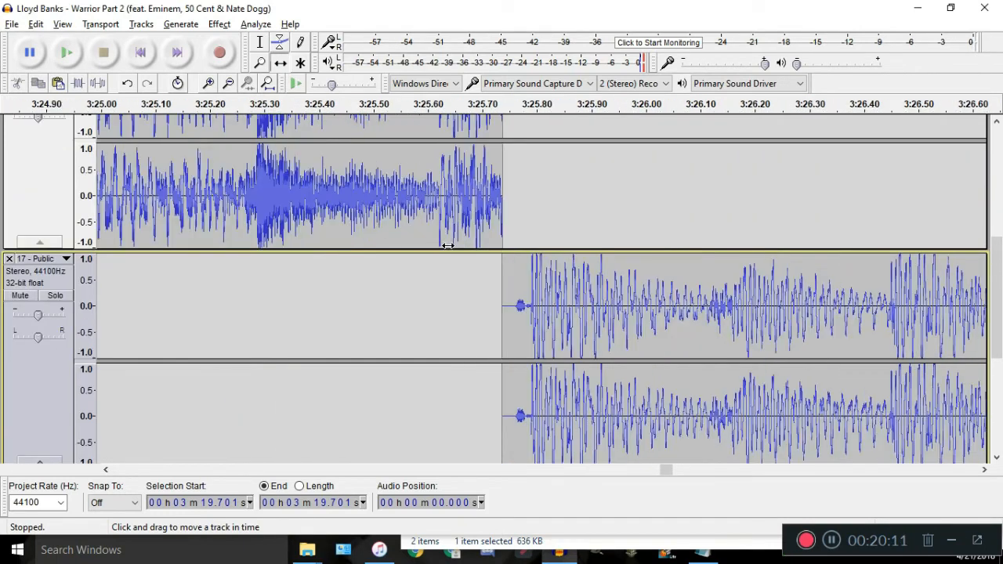
{"action": "left_click_drag", "start_coordinate": [534, 296], "coordinate": [484, 293]}
{"action": "scroll", "coordinate": [486, 291], "scroll_direction": "down", "scroll_amount": 1}
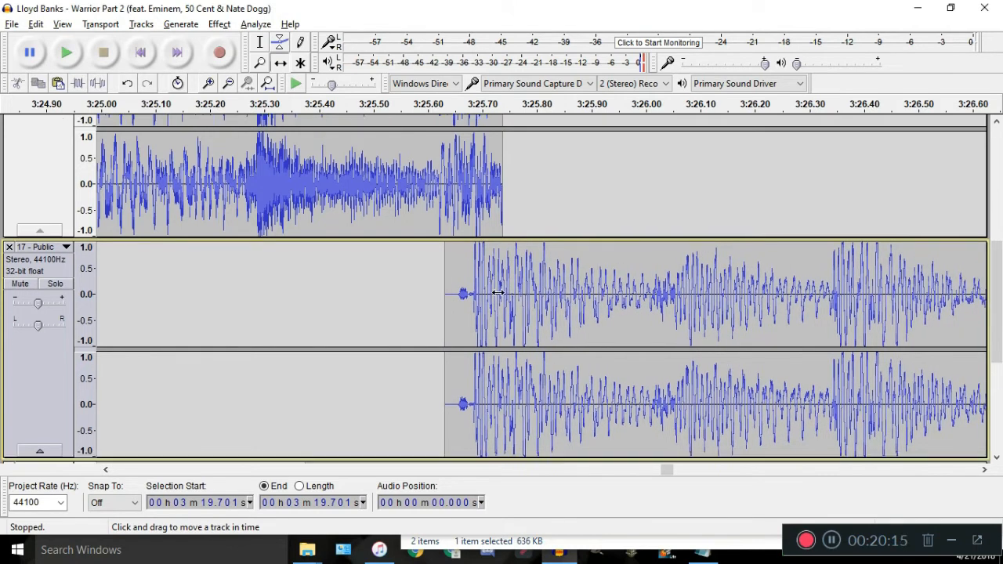
{"action": "scroll", "coordinate": [498, 292], "scroll_direction": "down", "scroll_amount": 3}
{"action": "left_click", "coordinate": [343, 108]}
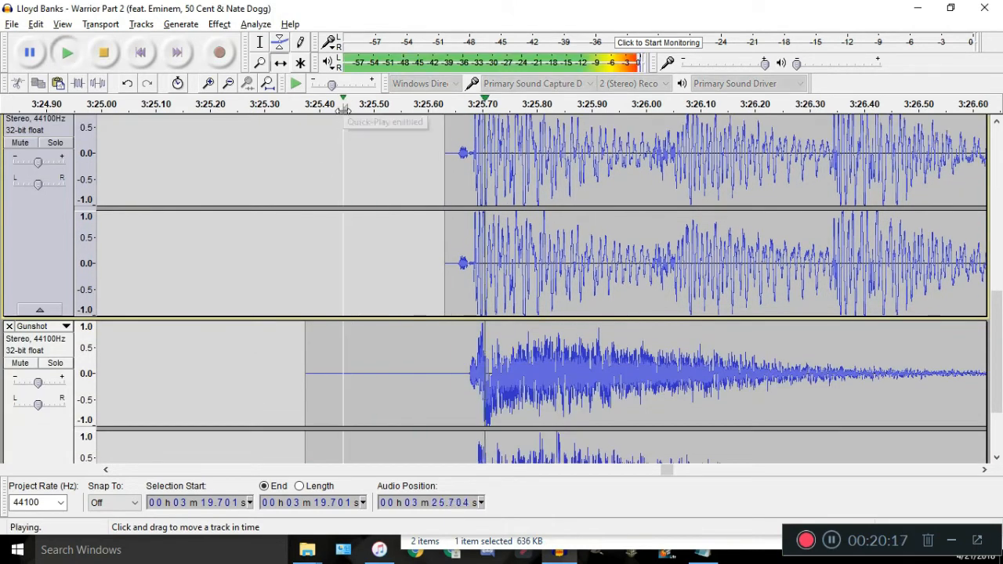
{"action": "scroll", "coordinate": [417, 147], "scroll_direction": "down", "scroll_amount": 2}
{"action": "key", "text": "space"}
Shift the Public Enemy #1 clip to start at about 3:25.69 and play the transition from about 3:25.2
{"action": "scroll", "coordinate": [405, 169], "scroll_direction": "up", "scroll_amount": 2}
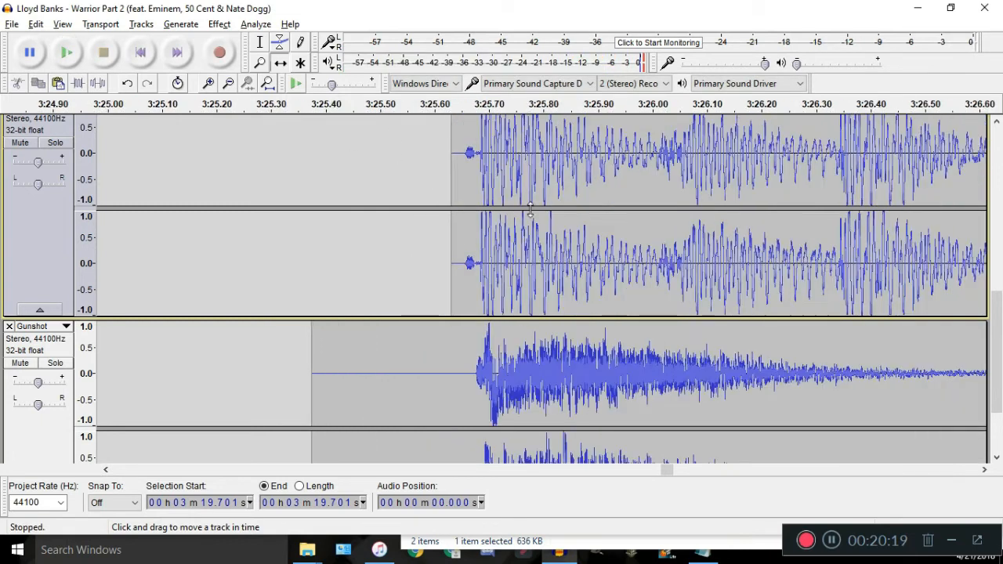
{"action": "scroll", "coordinate": [555, 217], "scroll_direction": "up", "scroll_amount": 1}
{"action": "scroll", "coordinate": [555, 217], "scroll_direction": "down", "scroll_amount": 2}
{"action": "left_click", "coordinate": [467, 108]}
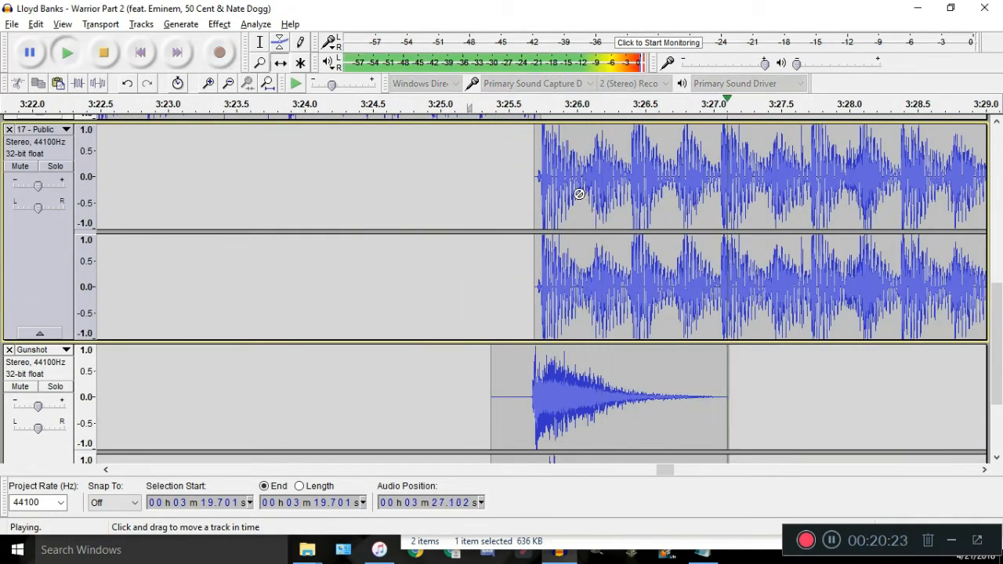
{"action": "key", "text": "space"}
Nudge the Public Enemy #1 clip slightly later to start at about 3:25.70 and play the transition from about 3:25.2
{"action": "scroll", "coordinate": [548, 176], "scroll_direction": "up", "scroll_amount": 2}
{"action": "scroll", "coordinate": [539, 177], "scroll_direction": "up", "scroll_amount": 4}
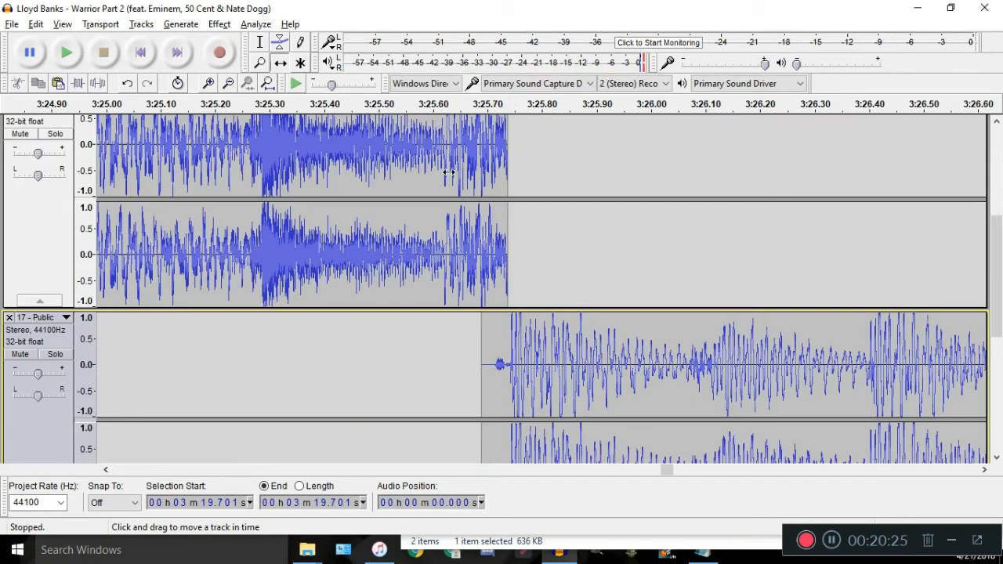
{"action": "scroll", "coordinate": [447, 284], "scroll_direction": "down", "scroll_amount": 4}
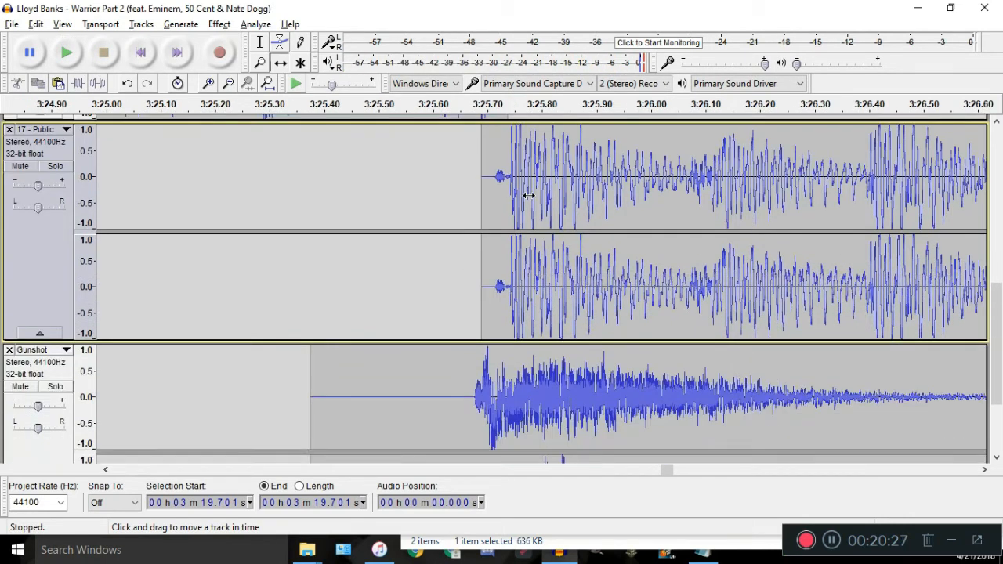
{"action": "left_click_drag", "start_coordinate": [528, 195], "coordinate": [531, 193]}
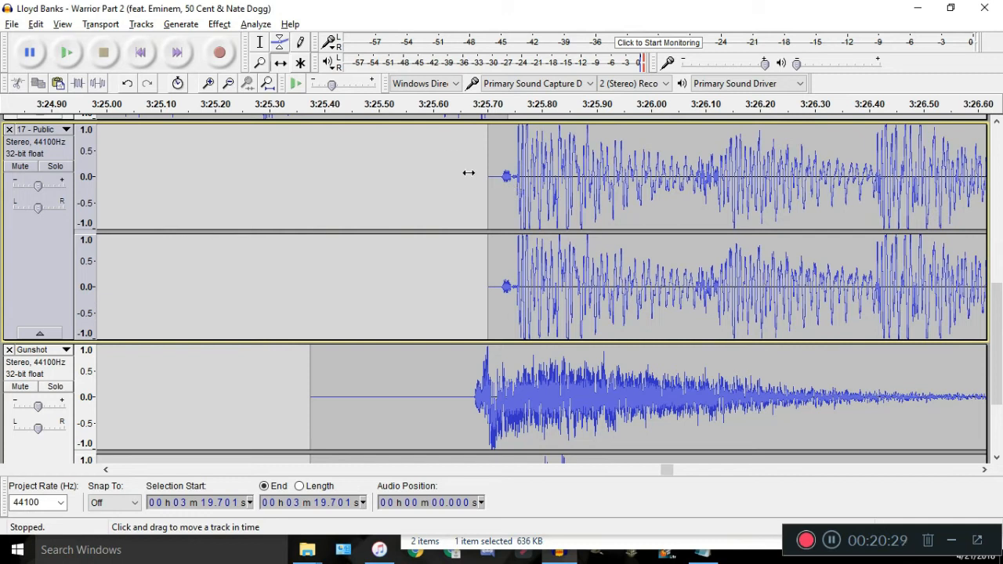
{"action": "scroll", "coordinate": [468, 173], "scroll_direction": "down", "scroll_amount": 2, "text": "ctrl"}
{"action": "left_click", "coordinate": [410, 107]}
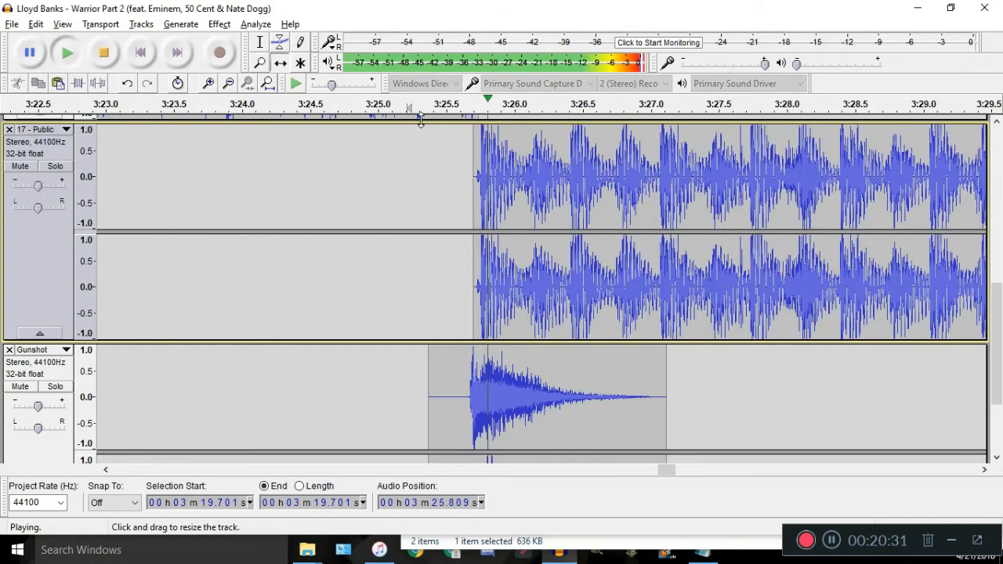
{"action": "scroll", "coordinate": [479, 201], "scroll_direction": "down", "scroll_amount": 1, "text": "ctrl"}
{"action": "key", "text": "space"}
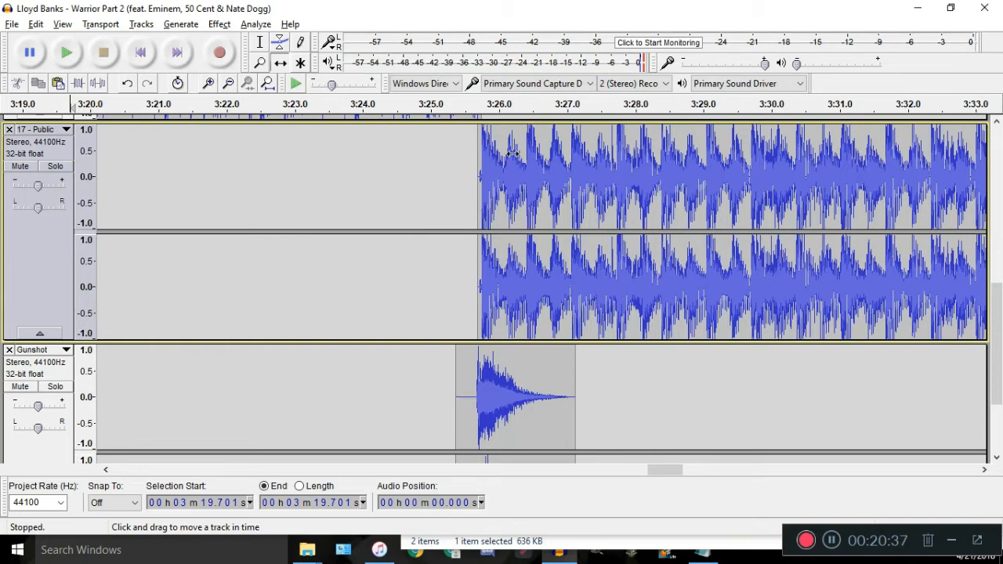
Shift the Public Enemy #1 clip later to start at about 3:26.5 and play the transition from about 3:25.5
{"action": "left_click_drag", "start_coordinate": [479, 185], "coordinate": [538, 192]}
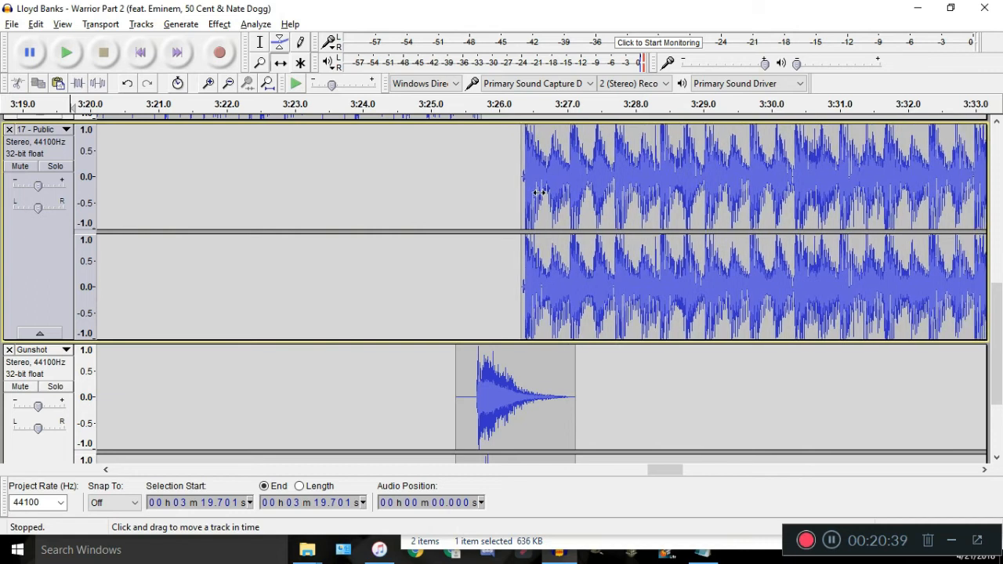
{"action": "scroll", "coordinate": [495, 170], "scroll_direction": "up", "scroll_amount": 2, "text": "ctrl"}
{"action": "left_click_drag", "start_coordinate": [583, 274], "coordinate": [650, 274]}
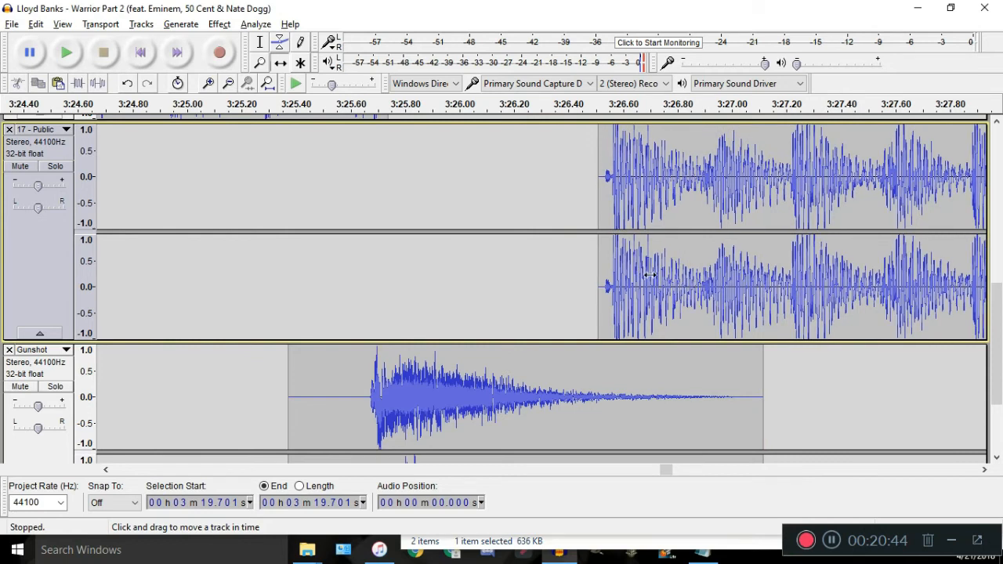
{"action": "left_click", "coordinate": [314, 105]}
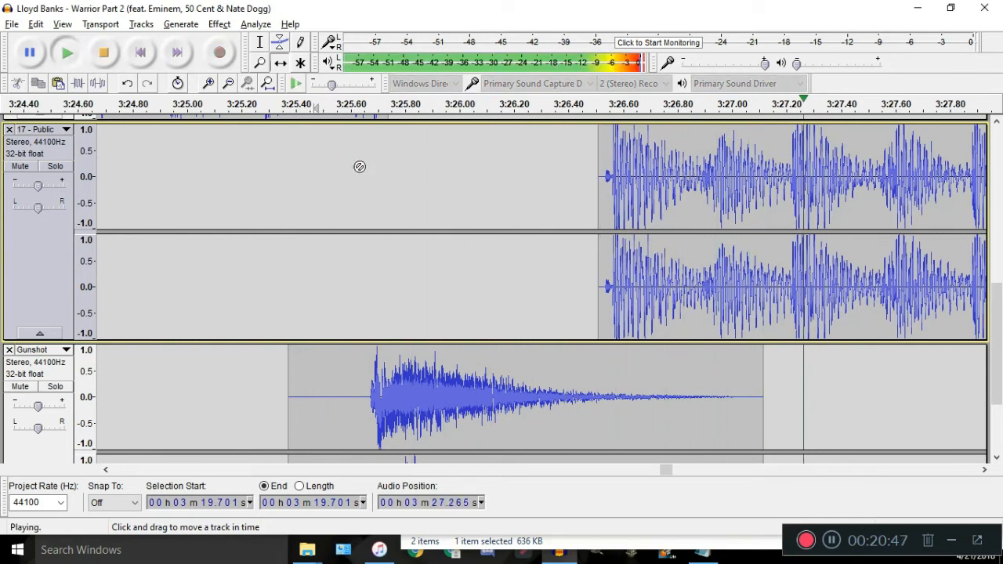
{"action": "scroll", "coordinate": [359, 166], "scroll_direction": "down", "scroll_amount": 2, "text": "ctrl"}
{"action": "key", "text": "space"}
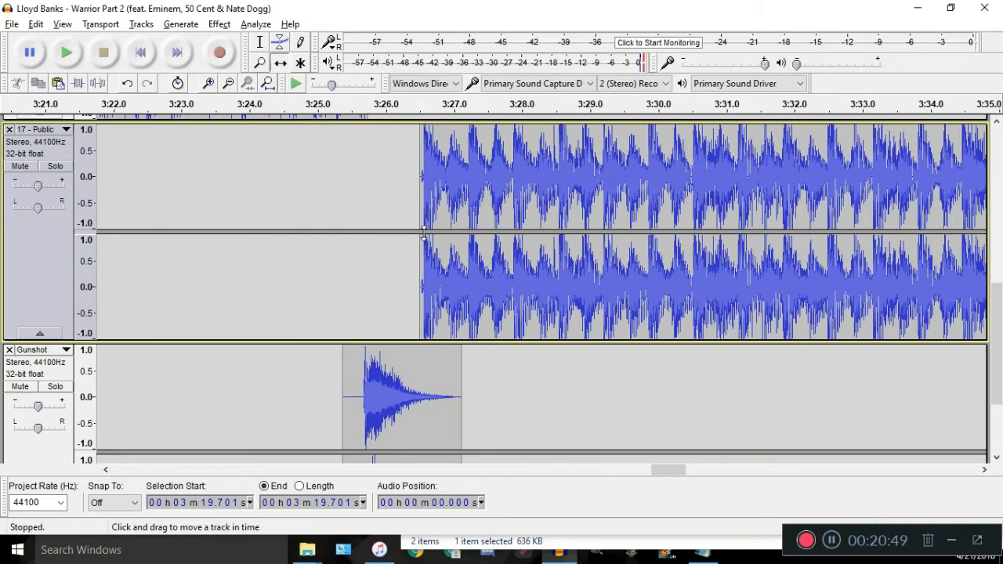
Shift the Public Enemy #1 clip to start where the gunshot clip ends, at about 3:27.1, and play the transition
{"action": "scroll", "coordinate": [365, 193], "scroll_direction": "up", "scroll_amount": 1, "text": "ctrl"}
{"action": "left_click_drag", "start_coordinate": [517, 302], "coordinate": [604, 304]}
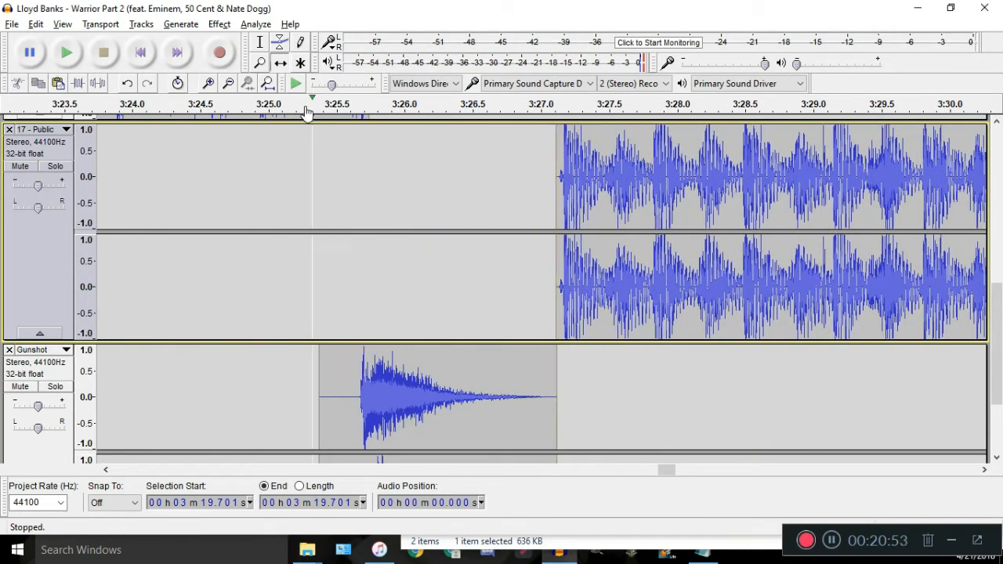
{"action": "left_click", "coordinate": [277, 115]}
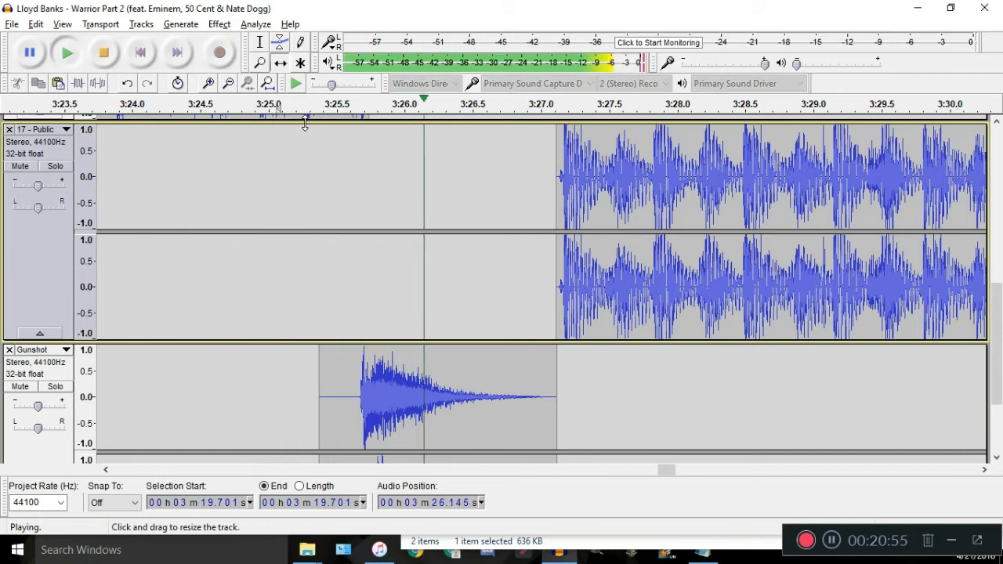
{"action": "key", "text": "space"}
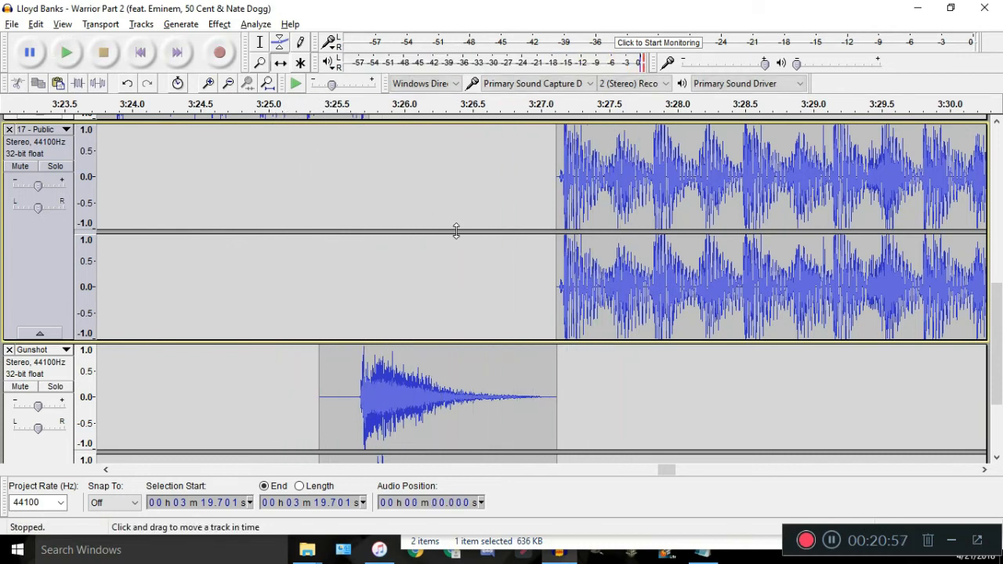
Shift the Public Enemy #1 clip back to start at about 3:26.2, during the gunshot's fade, and play the transition
{"action": "left_click_drag", "start_coordinate": [565, 303], "coordinate": [444, 305]}
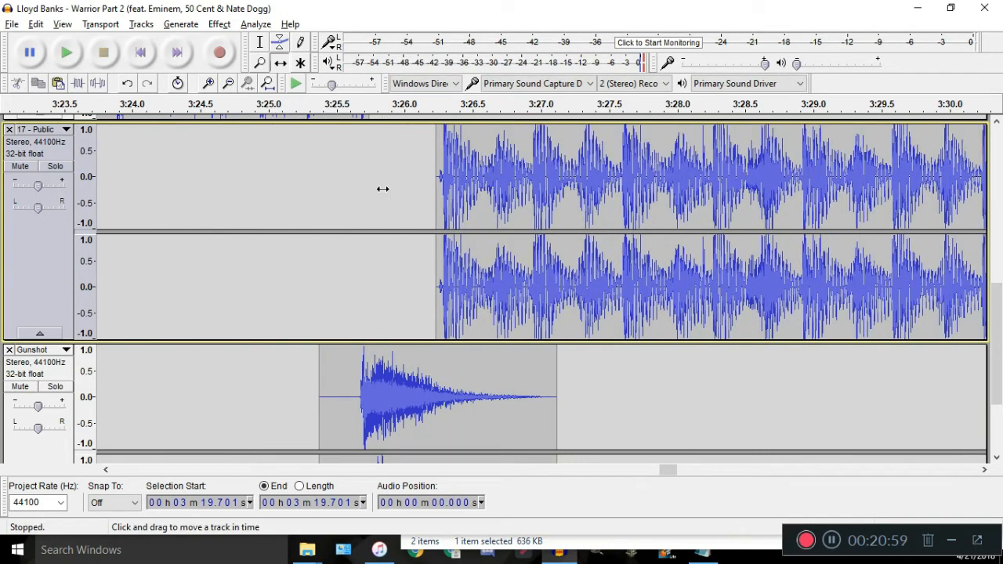
{"action": "left_click", "coordinate": [287, 117]}
{"action": "left_click", "coordinate": [289, 105]}
{"action": "scroll", "coordinate": [401, 302], "scroll_direction": "down", "scroll_amount": 5}
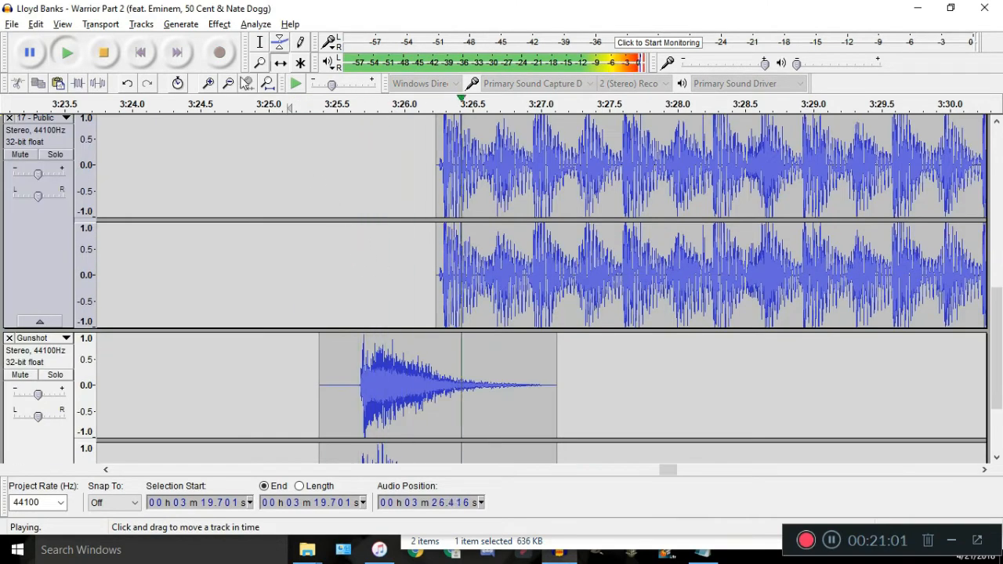
{"action": "key", "text": "space"}
Select all tracks and apply Mix and Render to combine them into a single stereo track
{"action": "key", "text": "ctrl+a"}
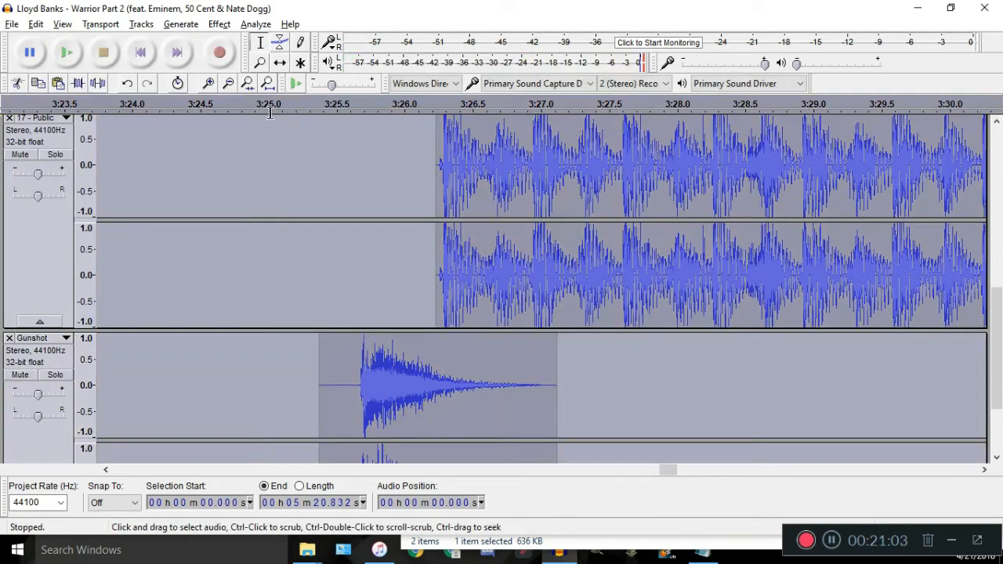
{"action": "scroll", "coordinate": [413, 290], "scroll_direction": "down", "scroll_amount": 1, "text": "ctrl"}
{"action": "scroll", "coordinate": [414, 290], "scroll_direction": "down", "scroll_amount": 3}
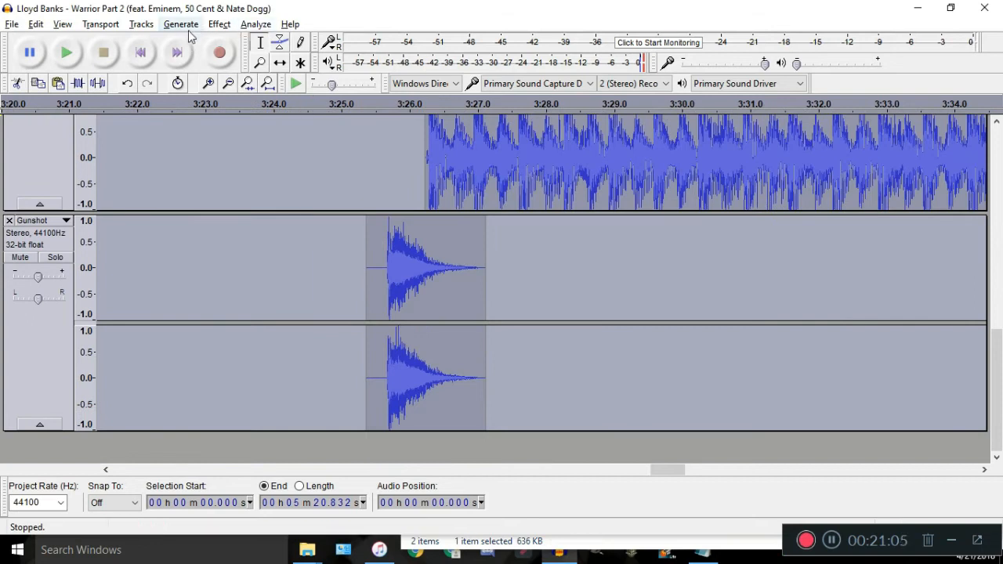
{"action": "left_click", "coordinate": [141, 25]}
{"action": "left_click", "coordinate": [172, 78]}
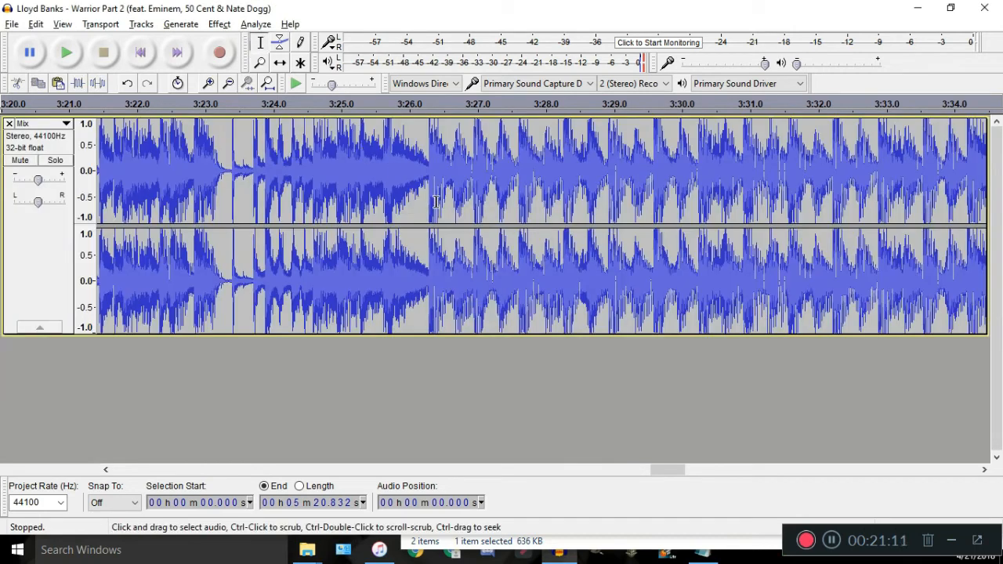
Try deleting the second song from the mixed track, from about 3:25.9 to the end, and undo the deletion
{"action": "left_click", "coordinate": [401, 177]}
{"action": "scroll", "coordinate": [401, 171], "scroll_direction": "down", "scroll_amount": 3}
{"action": "scroll", "coordinate": [401, 172], "scroll_direction": "down", "scroll_amount": 1}
{"action": "left_click_drag", "start_coordinate": [405, 174], "coordinate": [884, 179]}
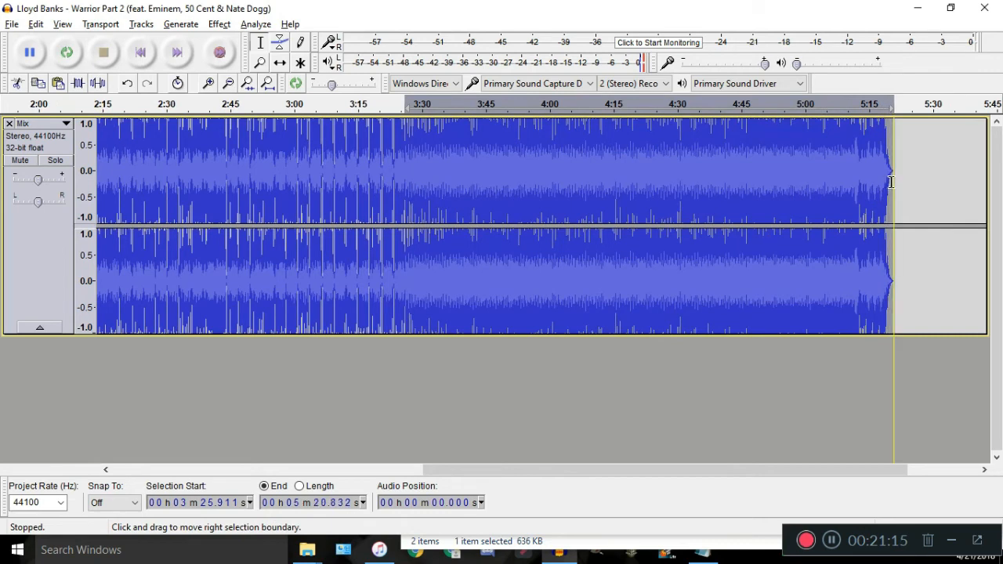
{"action": "key", "text": "Delete"}
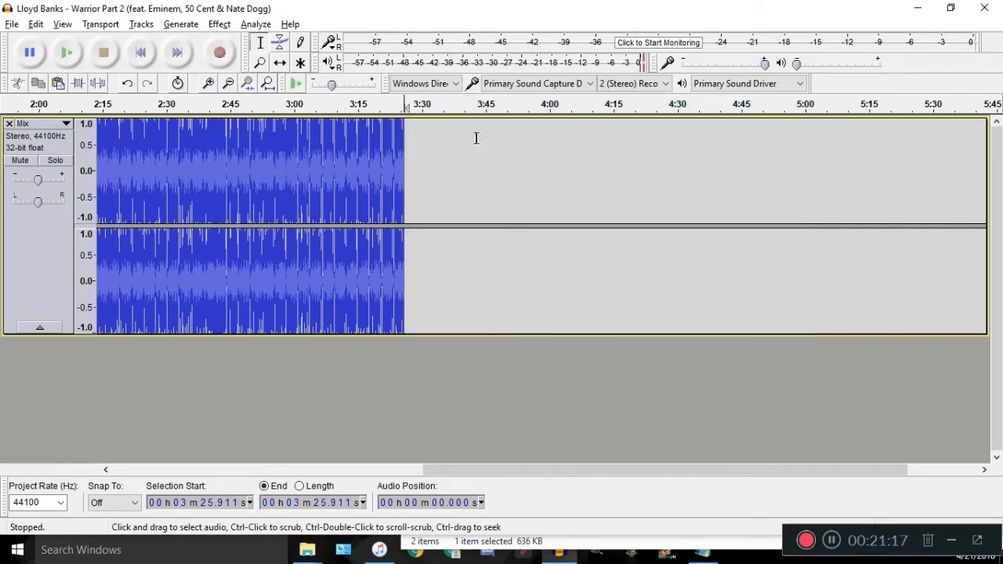
{"action": "key", "text": "ctrl+z"}
Listen to the second song in the mixed track at about 4:39, 5:09, 3:52 and 3:40
{"action": "left_click", "coordinate": [717, 108]}
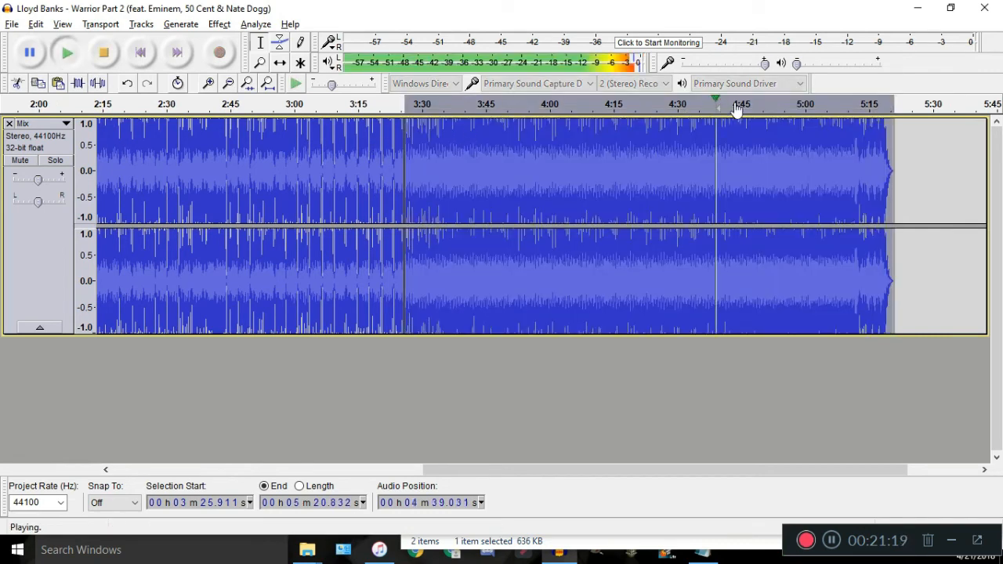
{"action": "left_click", "coordinate": [843, 111]}
{"action": "left_click", "coordinate": [515, 113]}
{"action": "left_click", "coordinate": [463, 111]}
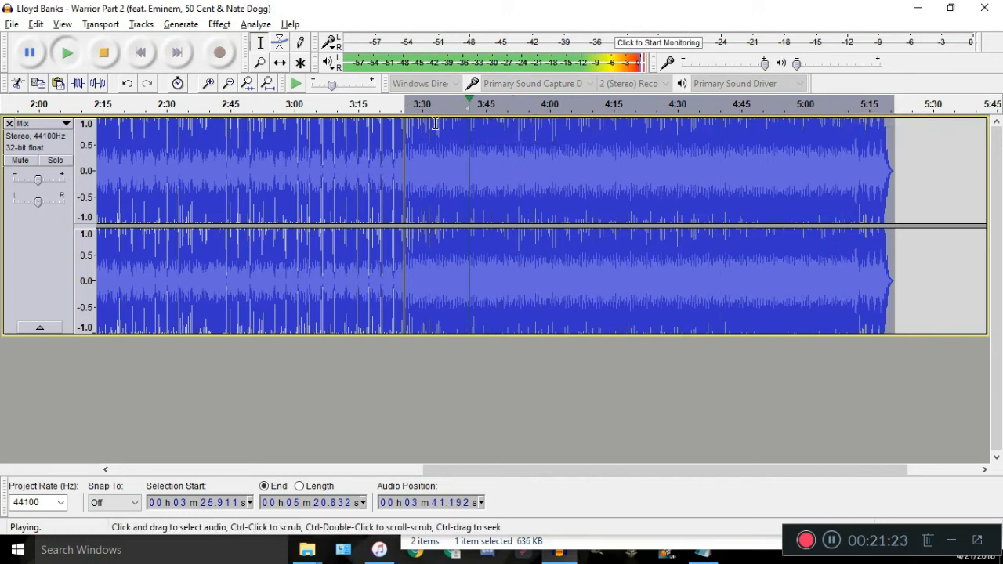
Try cutting the second song from about 3:25.9 to the end and pasting it onto a new track, and undo both edits
{"action": "key", "text": "space"}
{"action": "key", "text": "ctrl+x"}
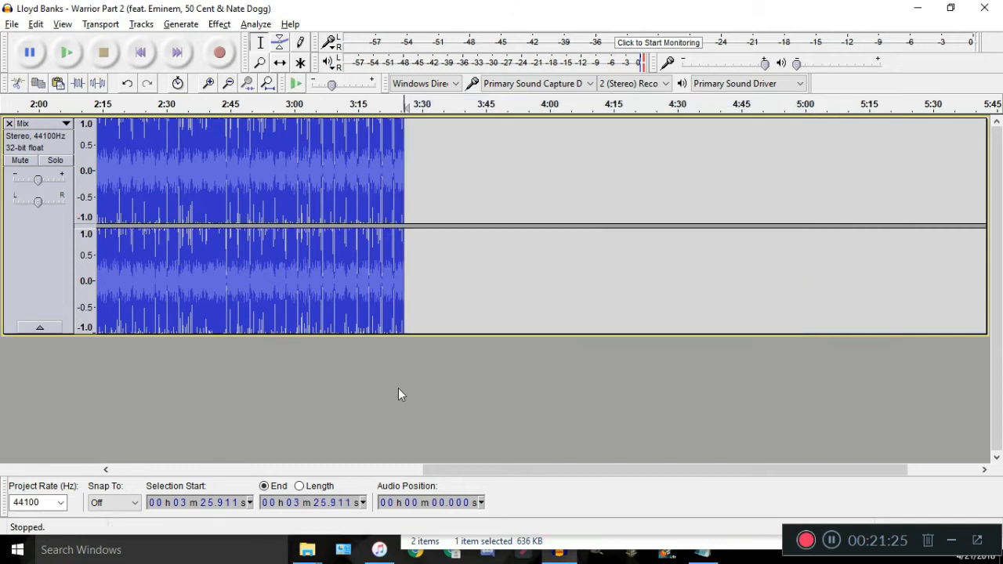
{"action": "left_click", "coordinate": [398, 387]}
{"action": "key", "text": "ctrl+v"}
{"action": "left_click", "coordinate": [139, 52]}
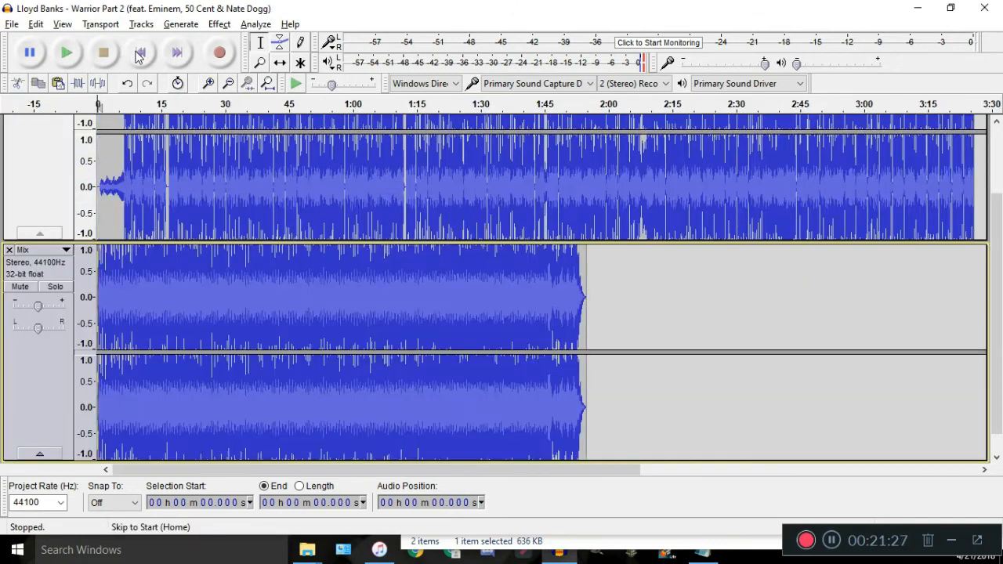
{"action": "key", "text": "ctrl+z"}
{"action": "key", "text": "ctrl+z"}
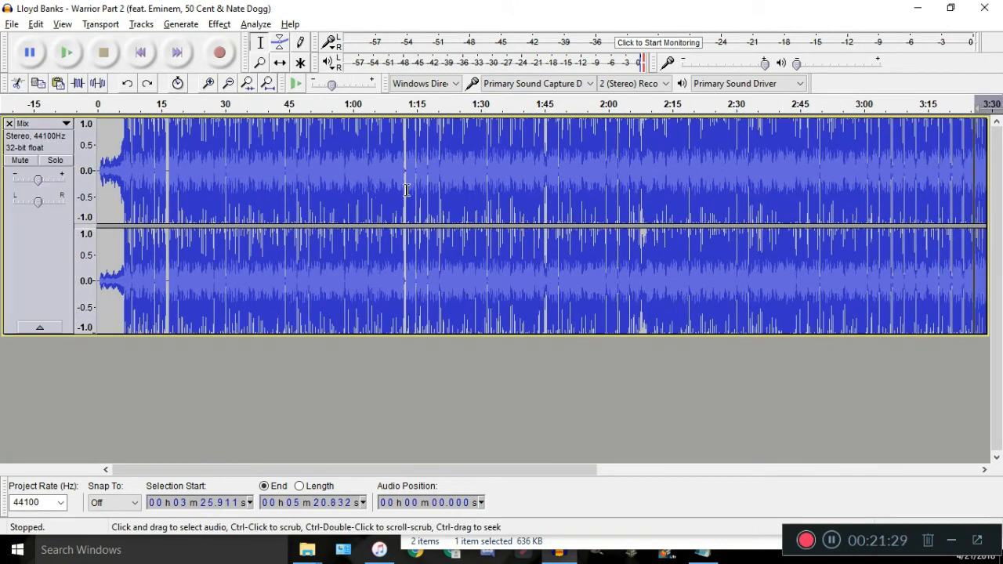
Move the selection's start to about 3:26.26, just before the second song's first beat, and preview the selection
{"action": "key", "text": "ctrl+3"}
{"action": "key", "text": "ctrl+1"}
{"action": "key", "text": "ctrl+1"}
{"action": "key", "text": "ctrl+1"}
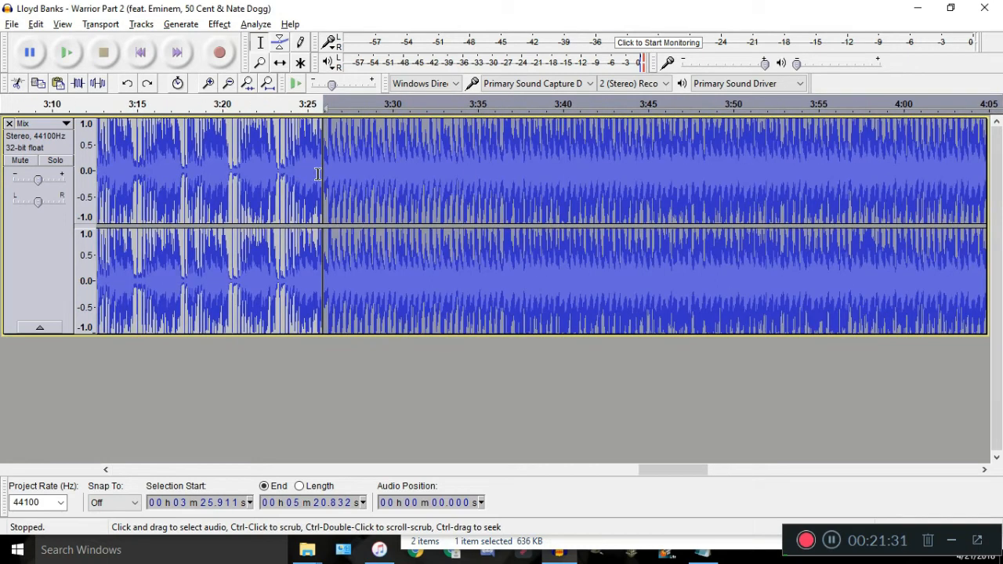
{"action": "key", "text": "ctrl+1"}
{"action": "key", "text": "ctrl+1"}
{"action": "key", "text": "ctrl+1"}
{"action": "key", "text": "ctrl+1"}
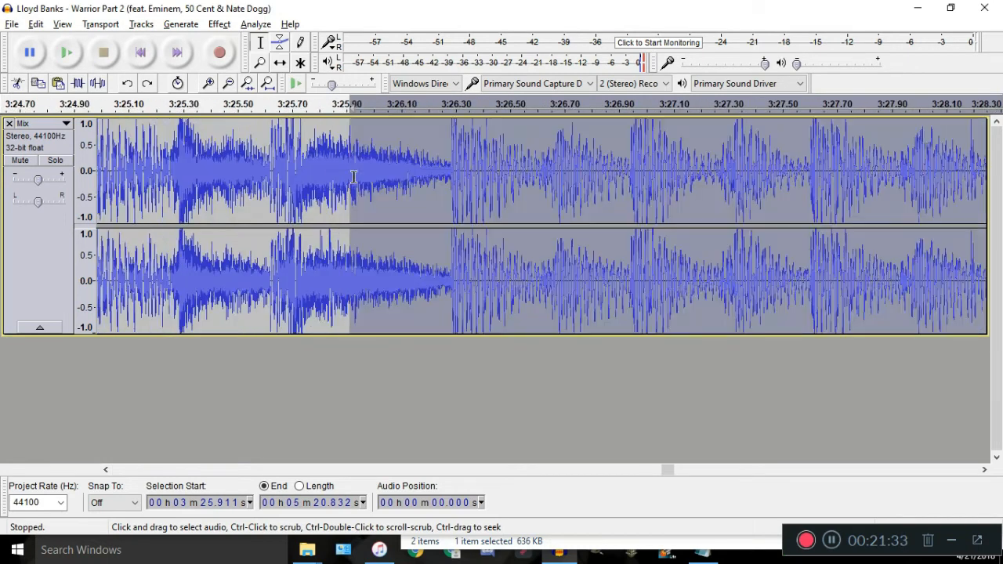
{"action": "key", "text": "ctrl+1"}
{"action": "left_click_drag", "start_coordinate": [354, 178], "coordinate": [518, 191]}
{"action": "key", "text": "space"}
{"action": "scroll", "coordinate": [468, 204], "scroll_direction": "down", "scroll_amount": 1}
{"action": "key", "text": "space"}
{"action": "scroll", "coordinate": [496, 193], "scroll_direction": "up", "scroll_amount": 2}
Cut the selected second song and paste it back on the same track at 3:26.391, leaving a gap after the first song
{"action": "key", "text": "ctrl+x"}
{"action": "left_click", "coordinate": [668, 155]}
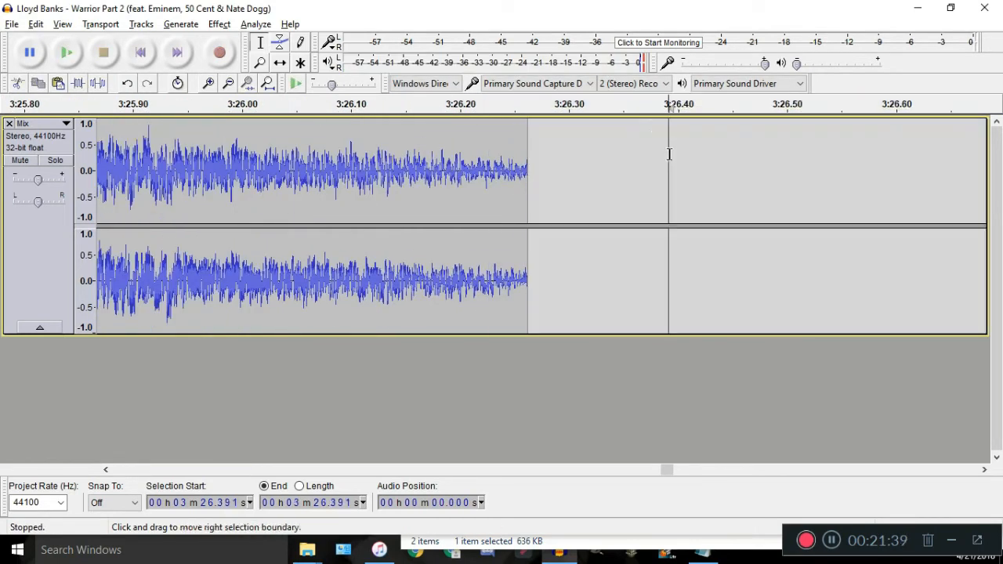
{"action": "key", "text": "ctrl+v"}
Listen to the start of the second song and to the transition across the gap at about 3:26.3
{"action": "left_click", "coordinate": [637, 108]}
{"action": "scroll", "coordinate": [602, 171], "scroll_direction": "down", "scroll_amount": 3}
{"action": "key", "text": "space"}
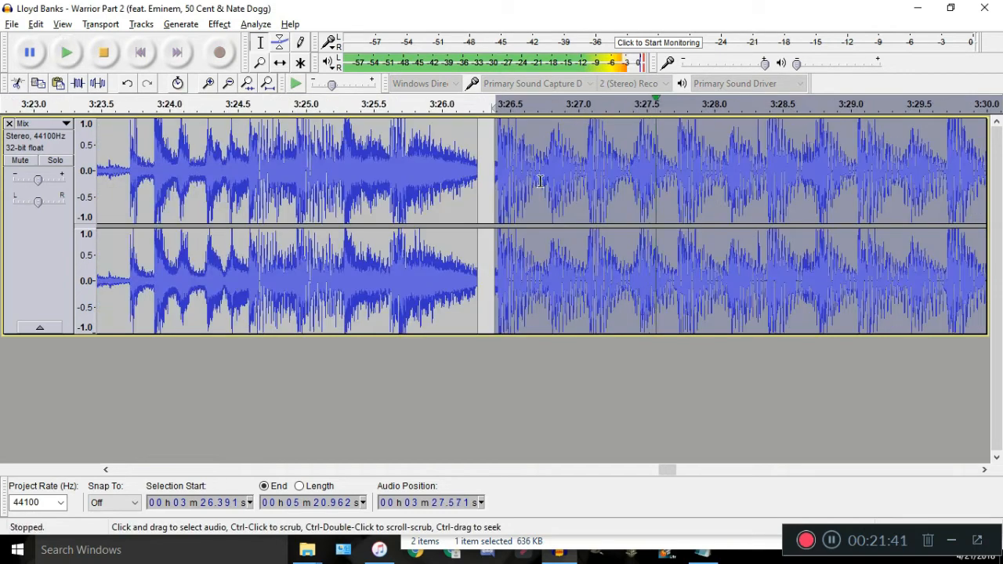
{"action": "key", "text": "space"}
{"action": "scroll", "coordinate": [472, 180], "scroll_direction": "up", "scroll_amount": 2}
{"action": "key", "text": "space"}
{"action": "left_click", "coordinate": [517, 183]}
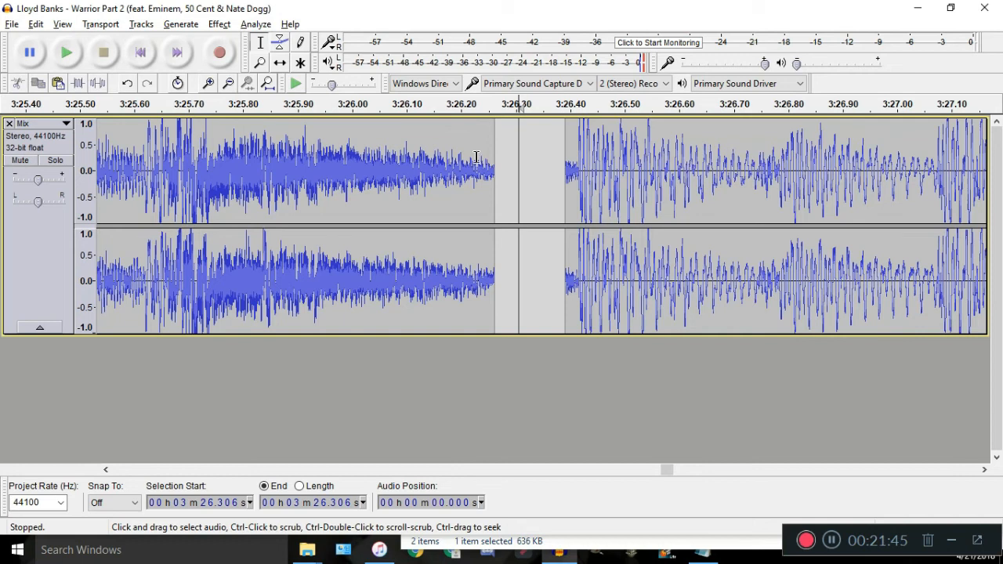
{"action": "scroll", "coordinate": [485, 174], "scroll_direction": "down", "scroll_amount": 2}
{"action": "key", "text": "space"}
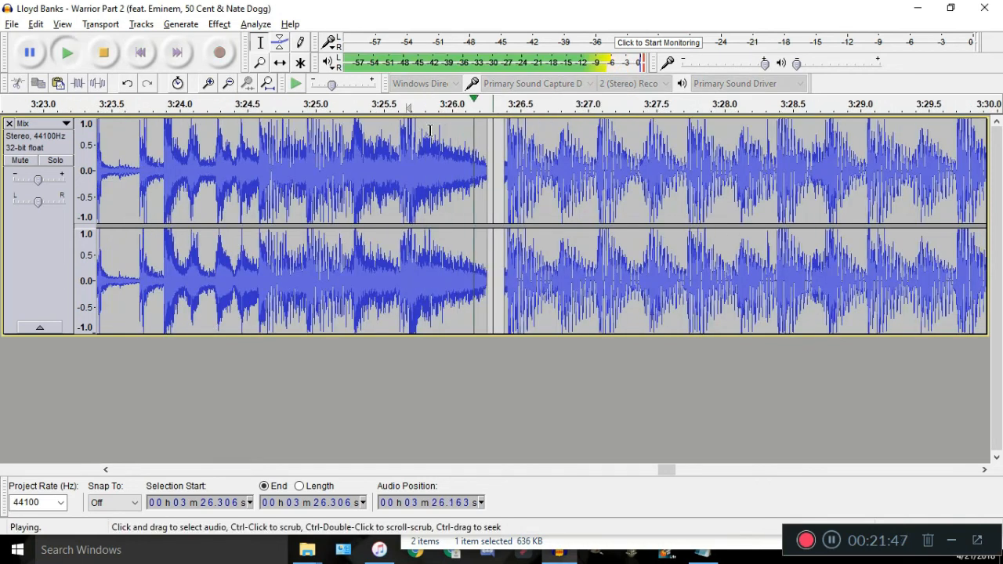
{"action": "key", "text": "space"}
Try selecting a tiny stretch of the gap at the first song's end, about 3:26.262, and play from there
{"action": "scroll", "coordinate": [470, 173], "scroll_direction": "up", "scroll_amount": 10}
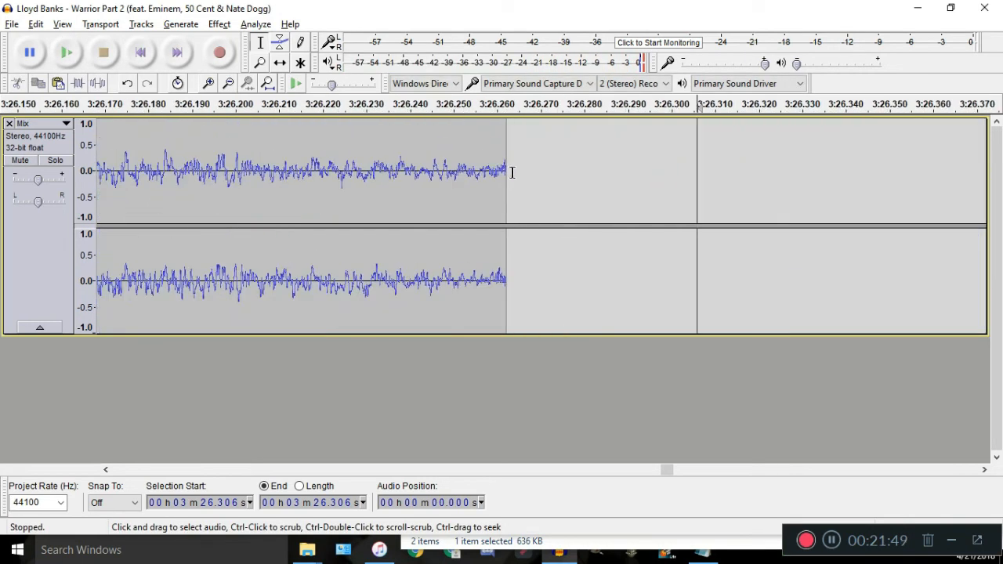
{"action": "scroll", "coordinate": [457, 191], "scroll_direction": "up", "scroll_amount": 3}
{"action": "left_click_drag", "start_coordinate": [439, 193], "coordinate": [522, 181]}
{"action": "scroll", "coordinate": [431, 193], "scroll_direction": "up", "scroll_amount": 2}
{"action": "left_click", "coordinate": [445, 170], "text": "shift"}
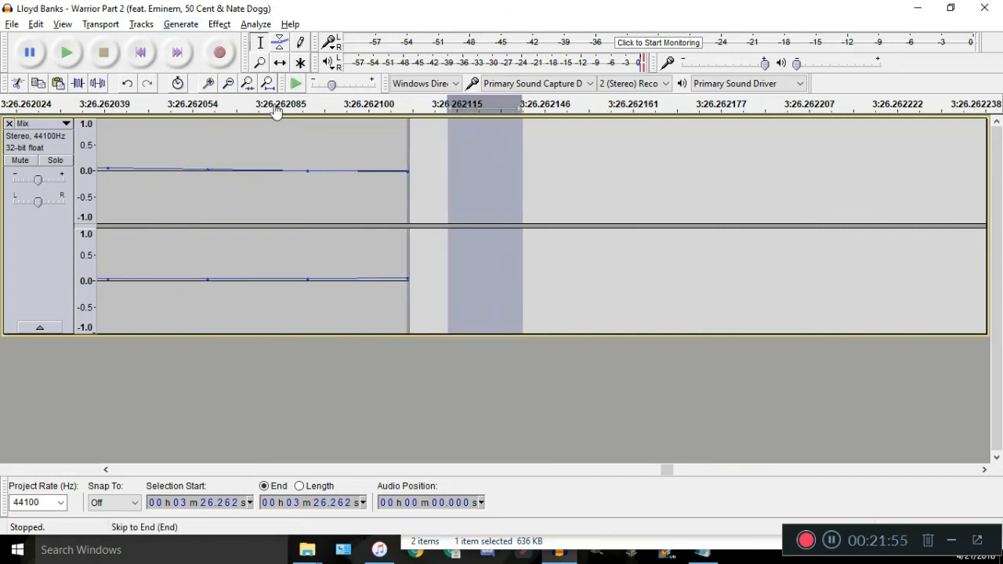
{"action": "left_click", "coordinate": [471, 174], "text": "shift"}
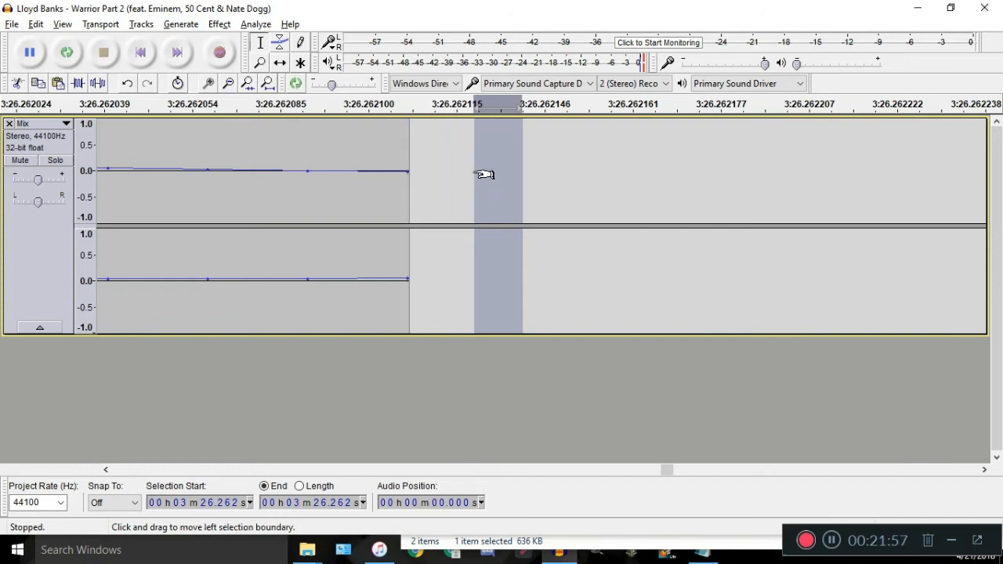
{"action": "key", "text": "shift+Home"}
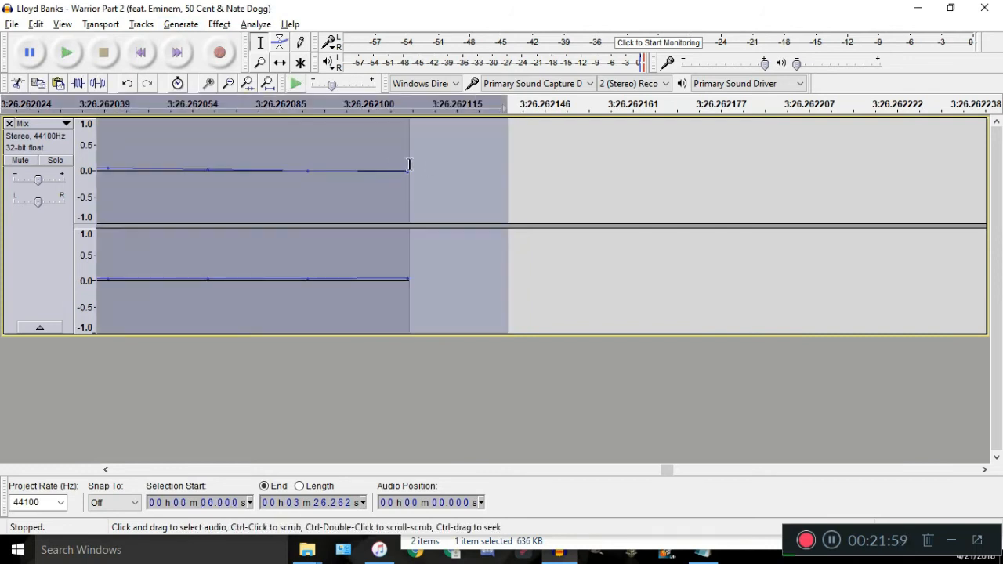
{"action": "left_click", "coordinate": [462, 178]}
{"action": "key", "text": "space"}
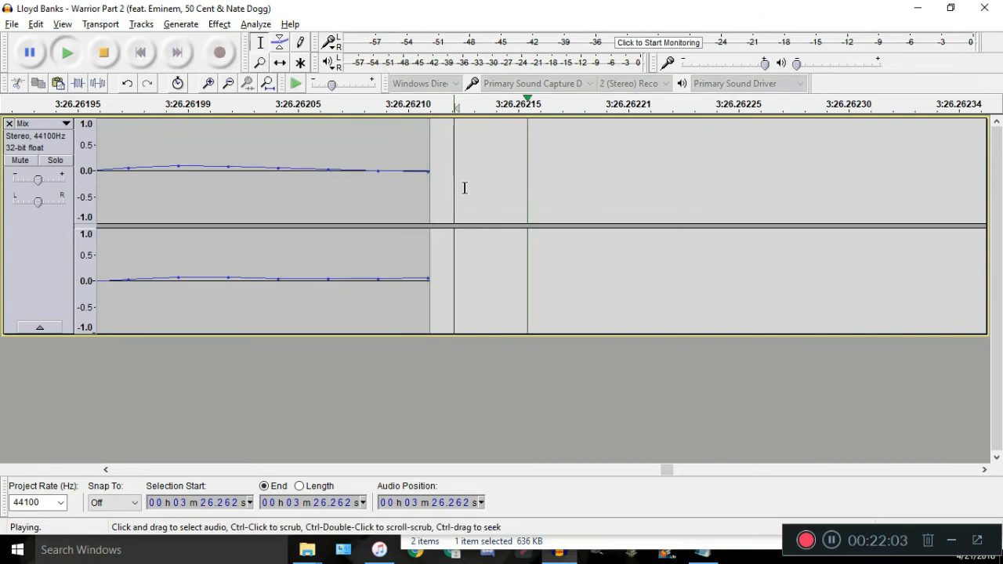
{"action": "left_click_drag", "start_coordinate": [480, 8], "coordinate": [529, 1]}
{"action": "key", "text": "alt+Tab"}
{"action": "key", "text": "alt+Tab"}
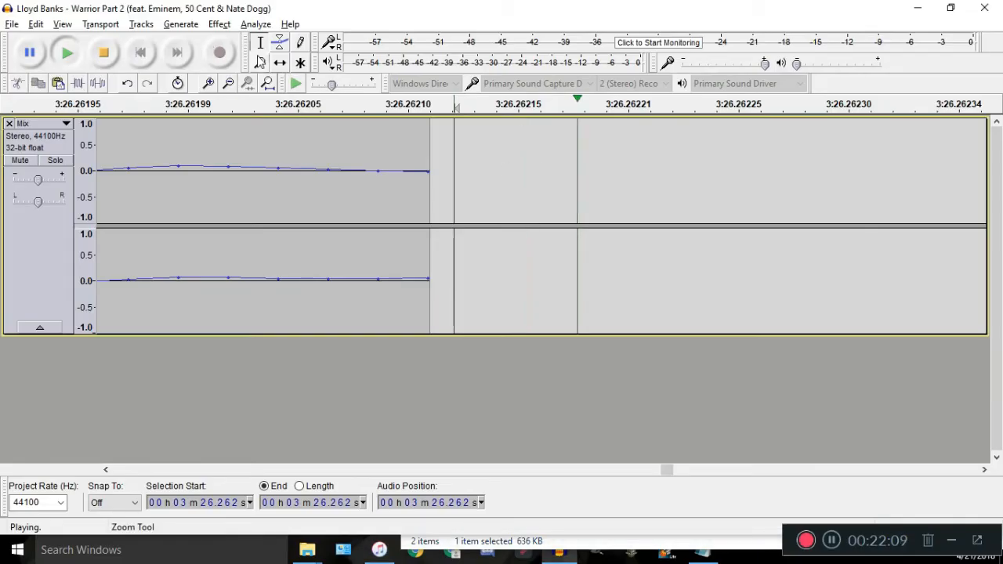
Try generating 1 sample of silence in the gap just after the first song's end, and undo it
{"action": "left_click_drag", "start_coordinate": [524, 223], "coordinate": [645, 223]}
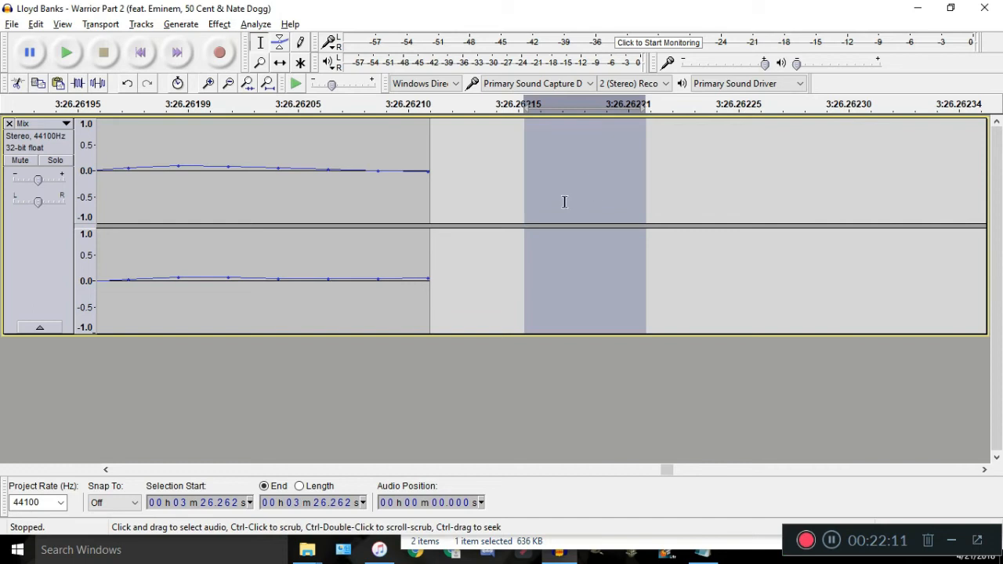
{"action": "scroll", "coordinate": [457, 184], "scroll_direction": "down", "scroll_amount": 2, "text": "ctrl"}
{"action": "left_click_drag", "start_coordinate": [501, 170], "coordinate": [465, 206]}
{"action": "scroll", "coordinate": [503, 181], "scroll_direction": "up", "scroll_amount": 2, "text": "ctrl"}
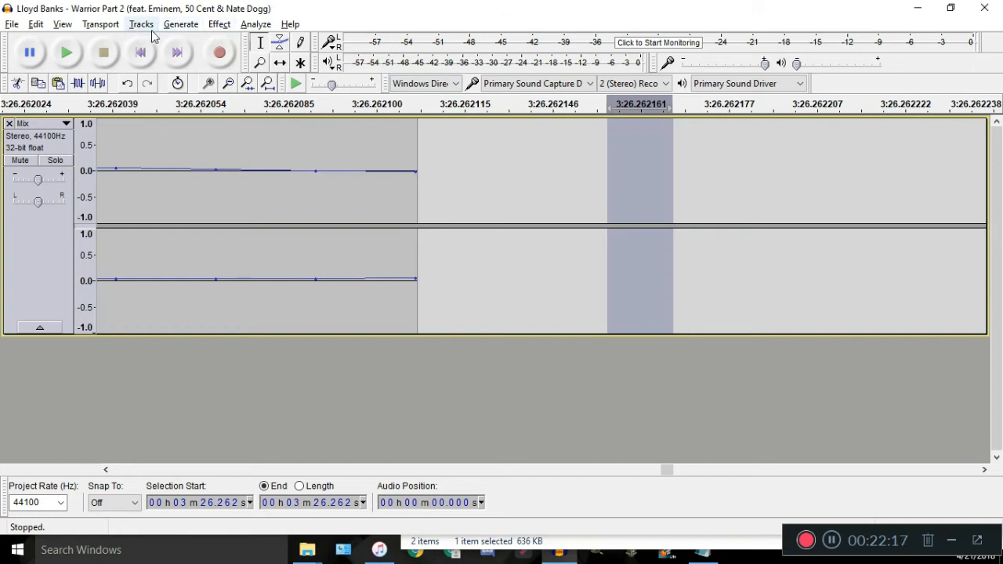
{"action": "left_click", "coordinate": [180, 25]}
{"action": "left_click", "coordinate": [222, 116]}
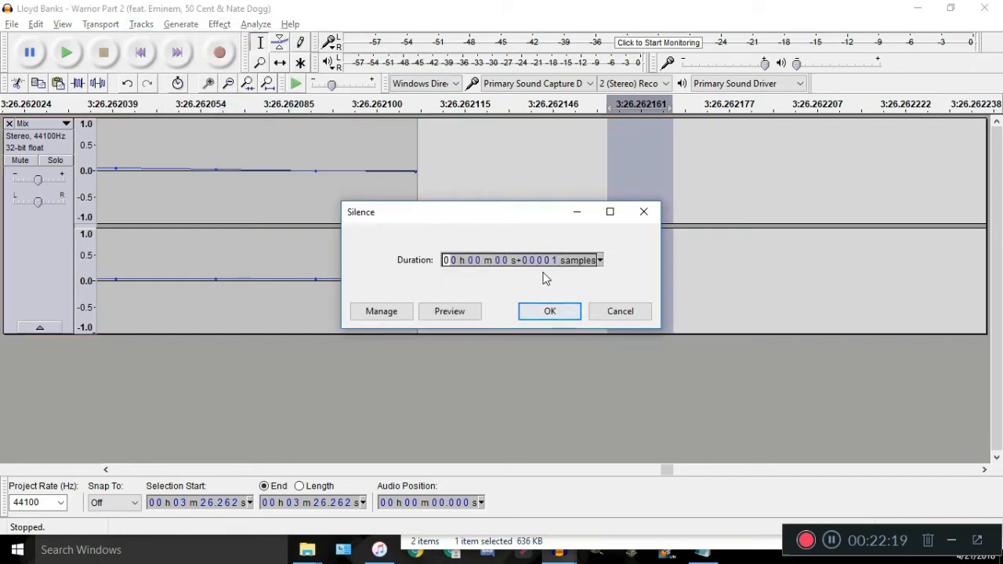
{"action": "left_click", "coordinate": [551, 311]}
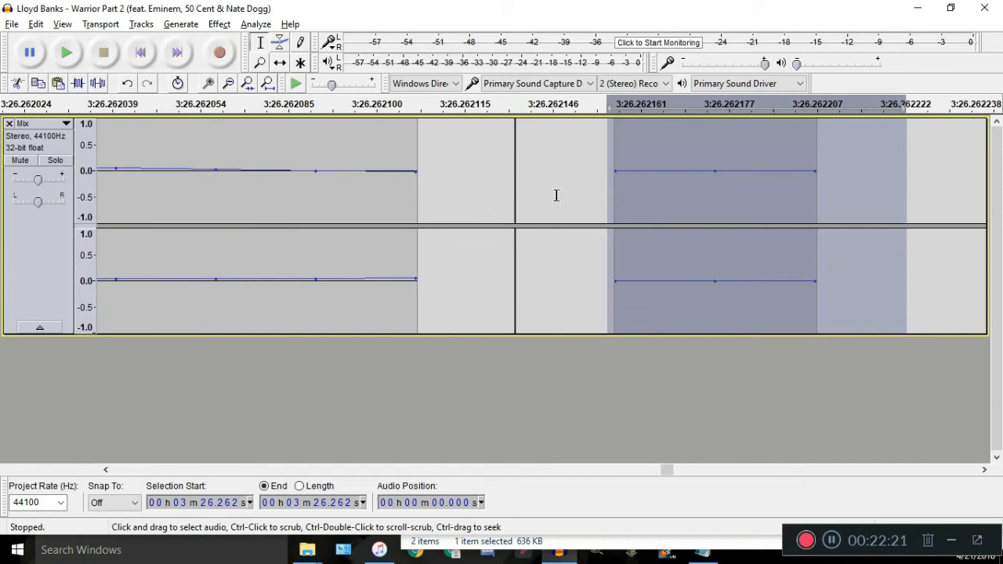
{"action": "key", "text": "ctrl+z"}
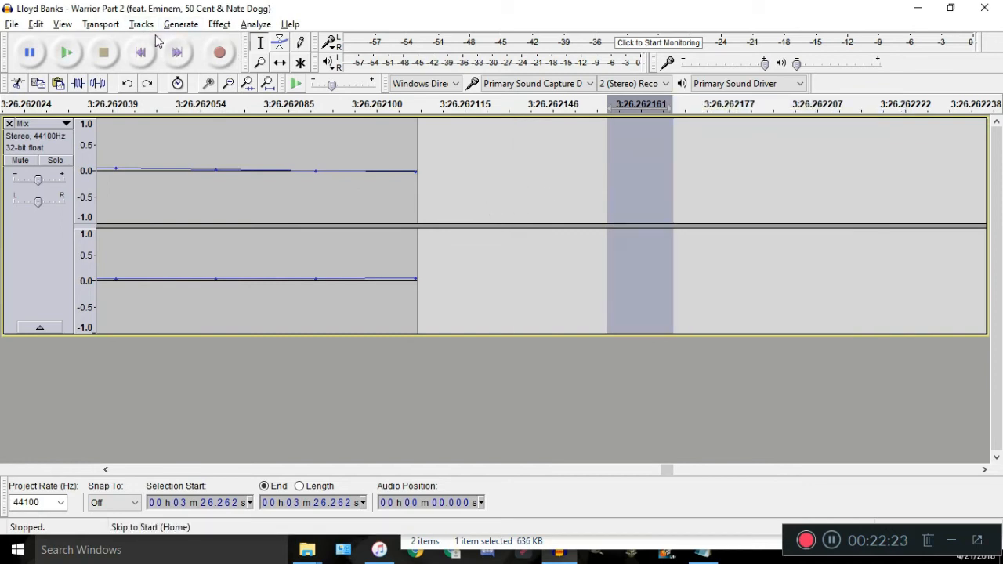
Generate 2 samples of silence in the selected sliver just after the first song's end at about 3:26.262
{"action": "left_click", "coordinate": [179, 26]}
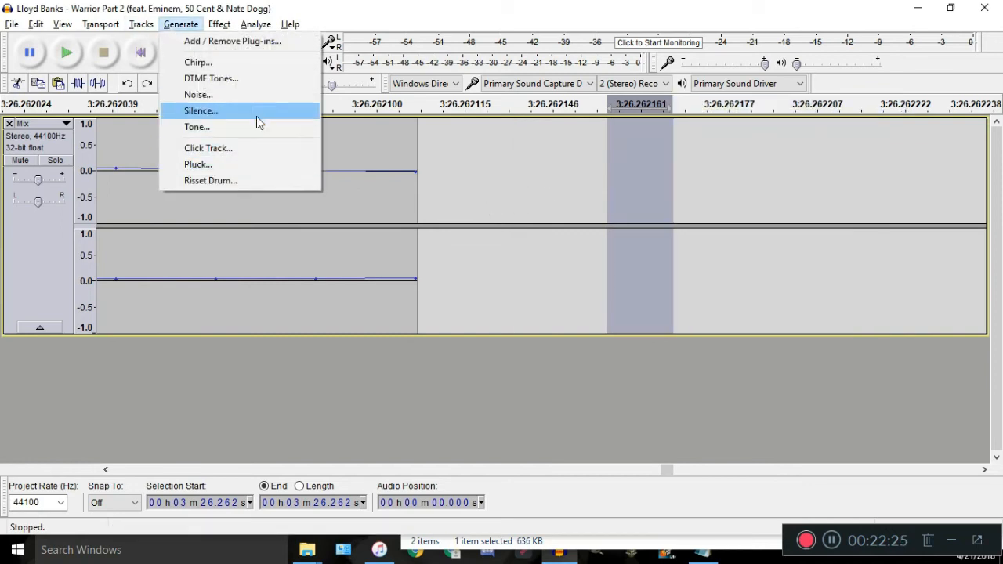
{"action": "left_click", "coordinate": [255, 109]}
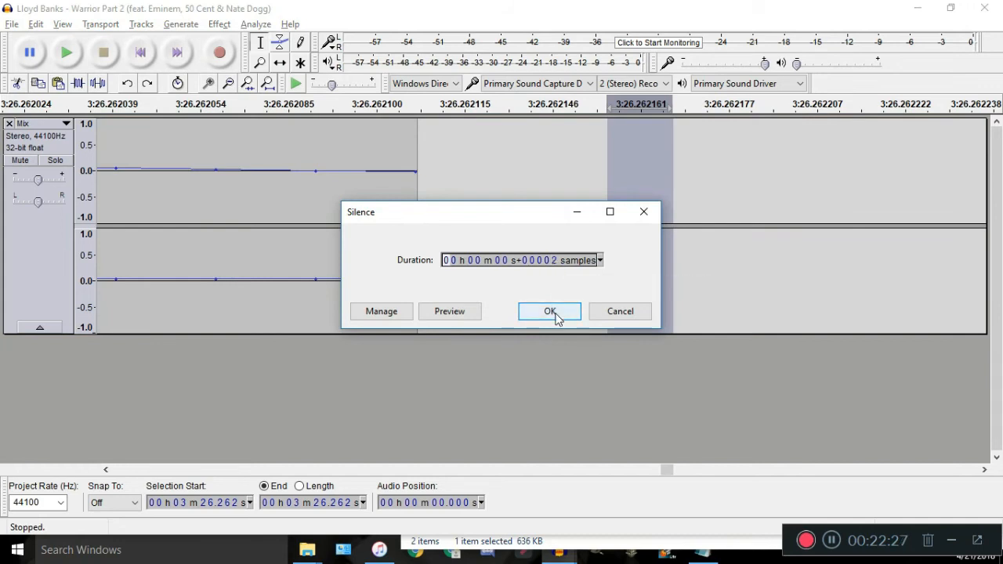
{"action": "left_click", "coordinate": [550, 311]}
Generate 2 samples of silence in the gap just before the second song's start at about 3:26.391
{"action": "scroll", "coordinate": [519, 194], "scroll_direction": "down", "scroll_amount": 12}
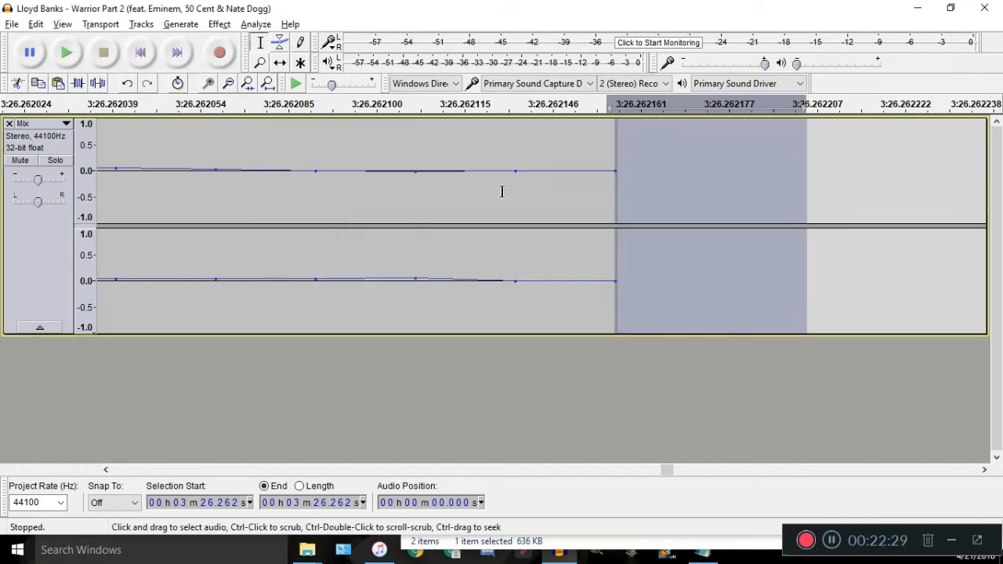
{"action": "scroll", "coordinate": [687, 162], "scroll_direction": "up", "scroll_amount": 6}
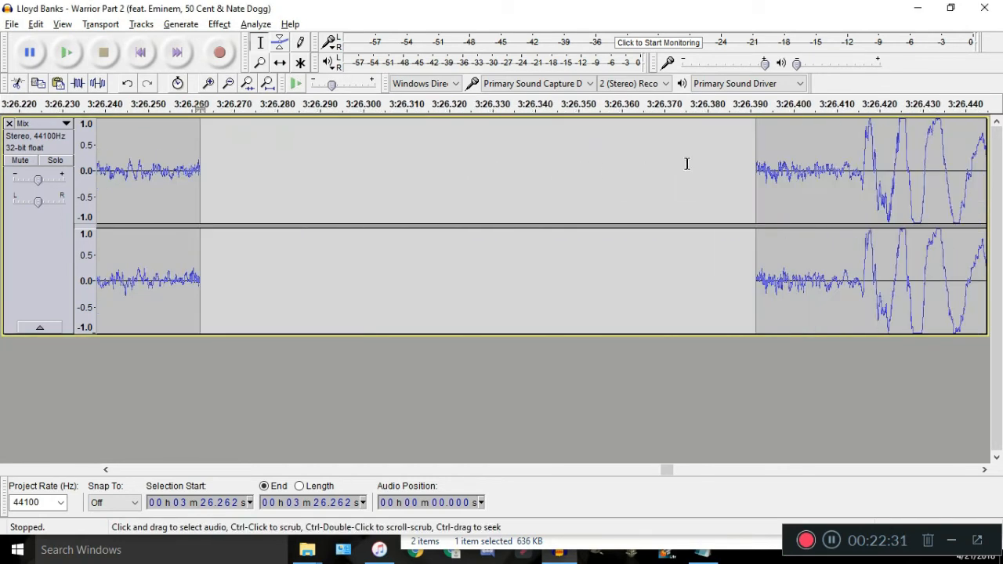
{"action": "scroll", "coordinate": [970, 175], "scroll_direction": "up", "scroll_amount": 4}
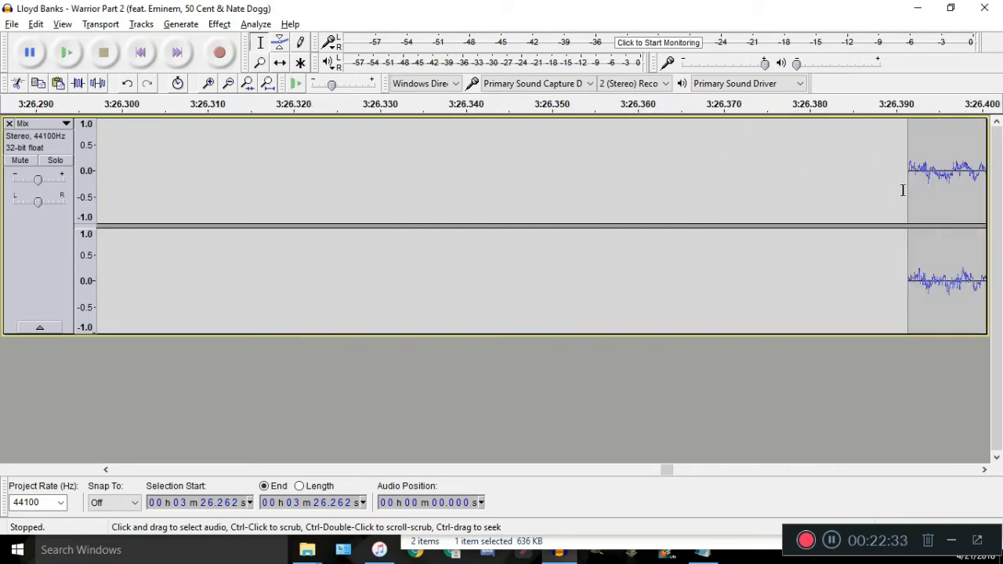
{"action": "left_click_drag", "start_coordinate": [844, 175], "coordinate": [875, 174]}
{"action": "left_click", "coordinate": [180, 24]}
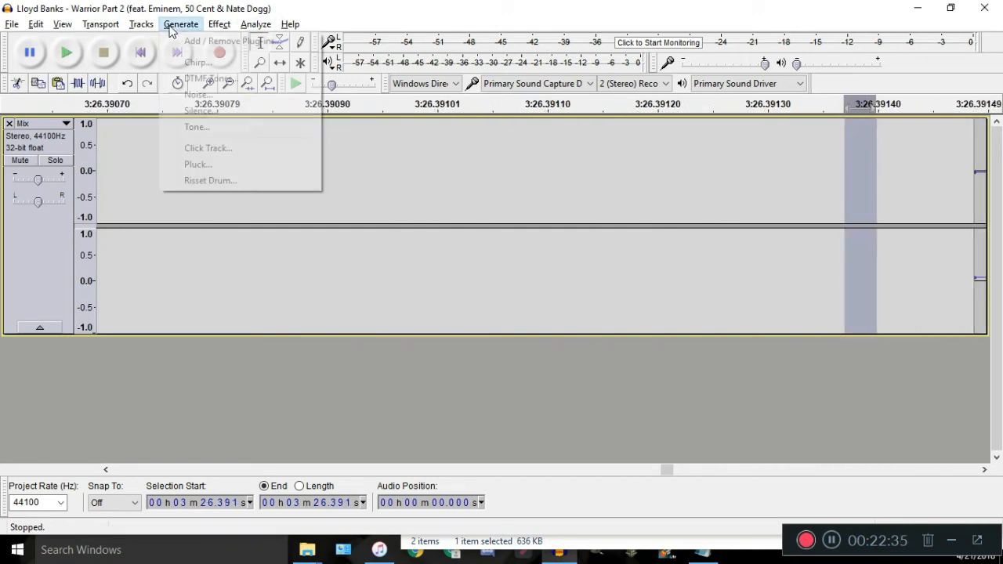
{"action": "left_click", "coordinate": [222, 126]}
{"action": "left_click", "coordinate": [615, 321]}
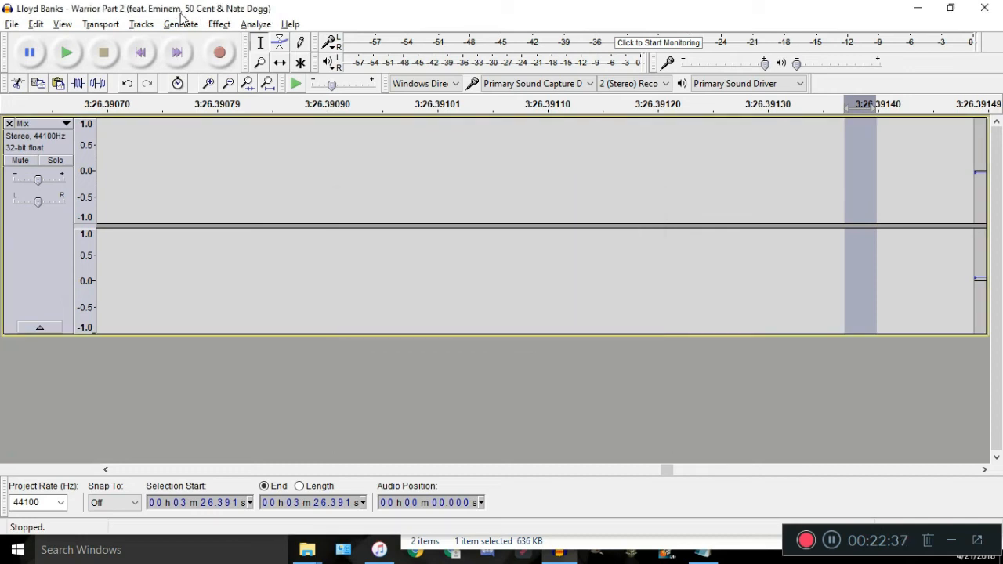
{"action": "left_click", "coordinate": [181, 24]}
{"action": "left_click", "coordinate": [239, 110]}
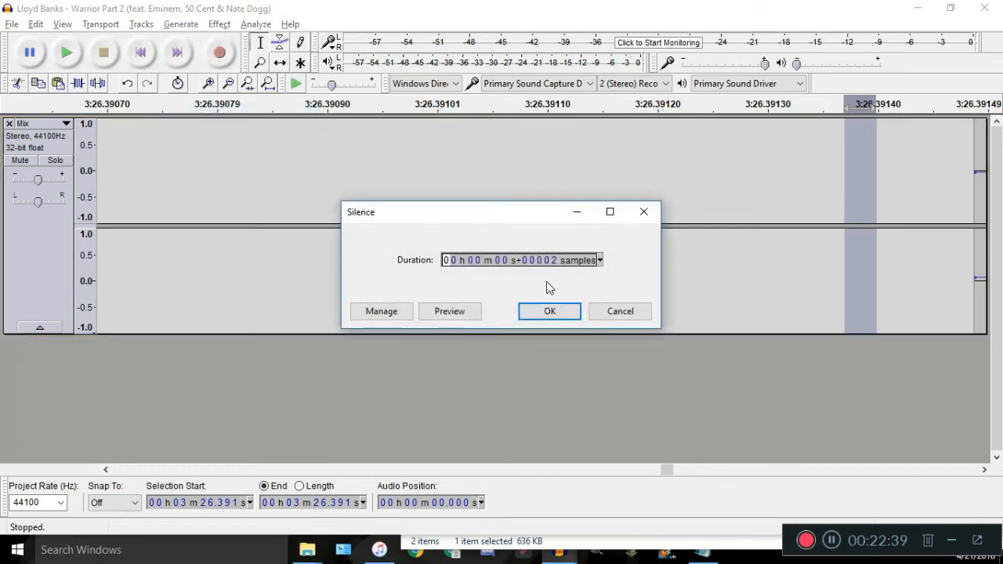
{"action": "left_click", "coordinate": [578, 311]}
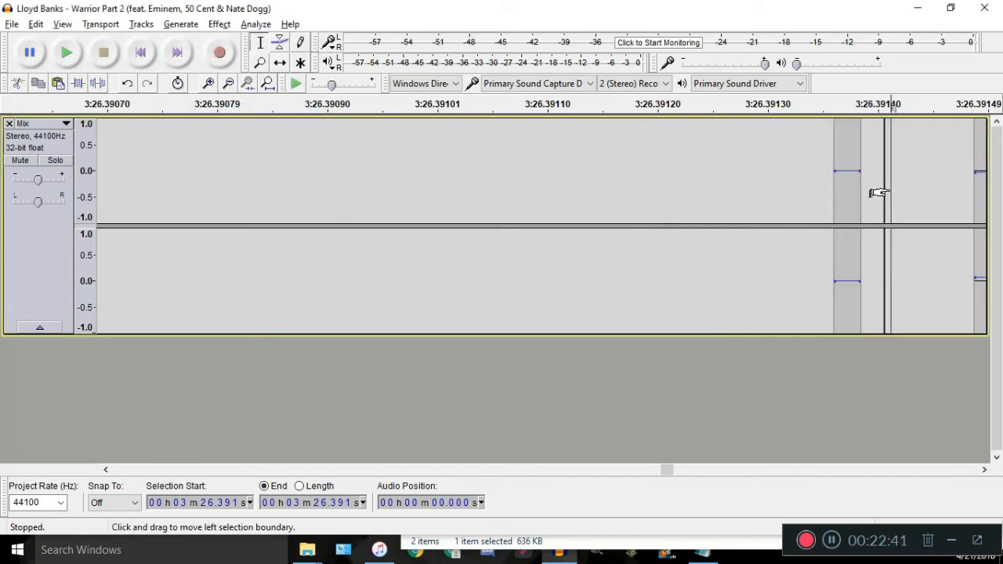
Play the beginning of the mixed track and delete about 0.59 s of silence at its very start
{"action": "scroll", "coordinate": [886, 187], "scroll_direction": "down", "scroll_amount": 8}
{"action": "scroll", "coordinate": [615, 183], "scroll_direction": "down", "scroll_amount": 6}
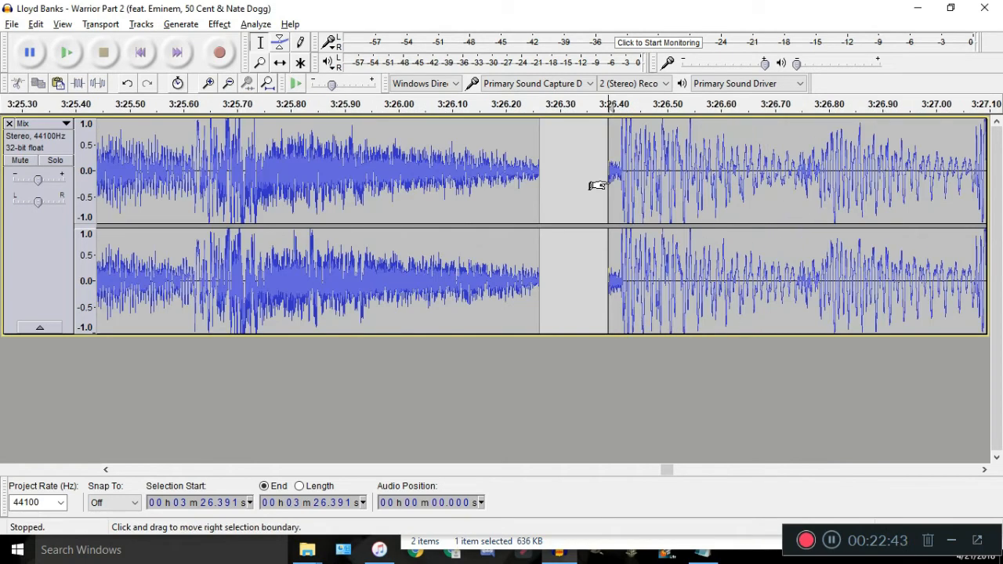
{"action": "left_click", "coordinate": [142, 53]}
{"action": "scroll", "coordinate": [138, 185], "scroll_direction": "up", "scroll_amount": 4}
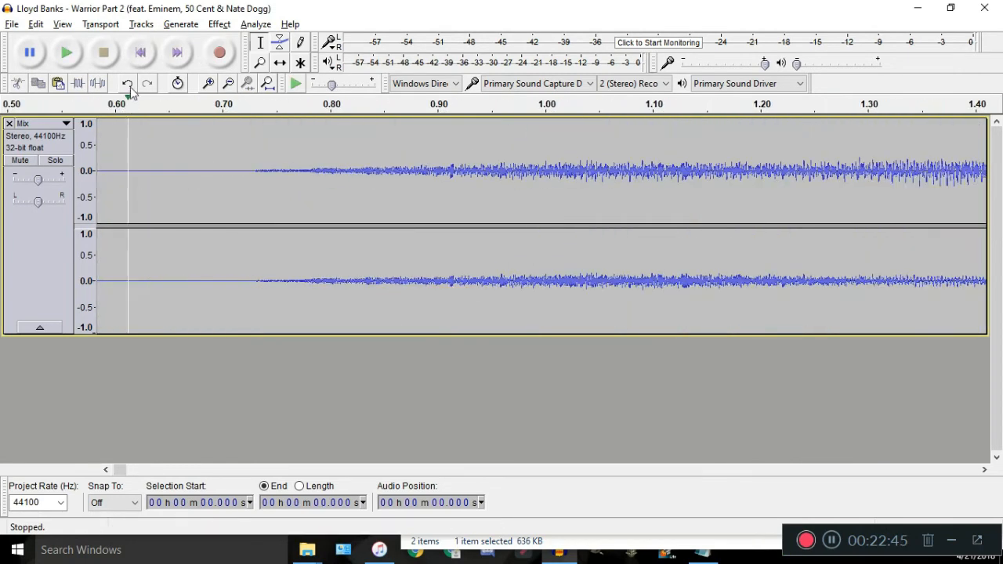
{"action": "left_click", "coordinate": [139, 54]}
{"action": "key", "text": "space"}
{"action": "scroll", "coordinate": [163, 197], "scroll_direction": "down", "scroll_amount": 4}
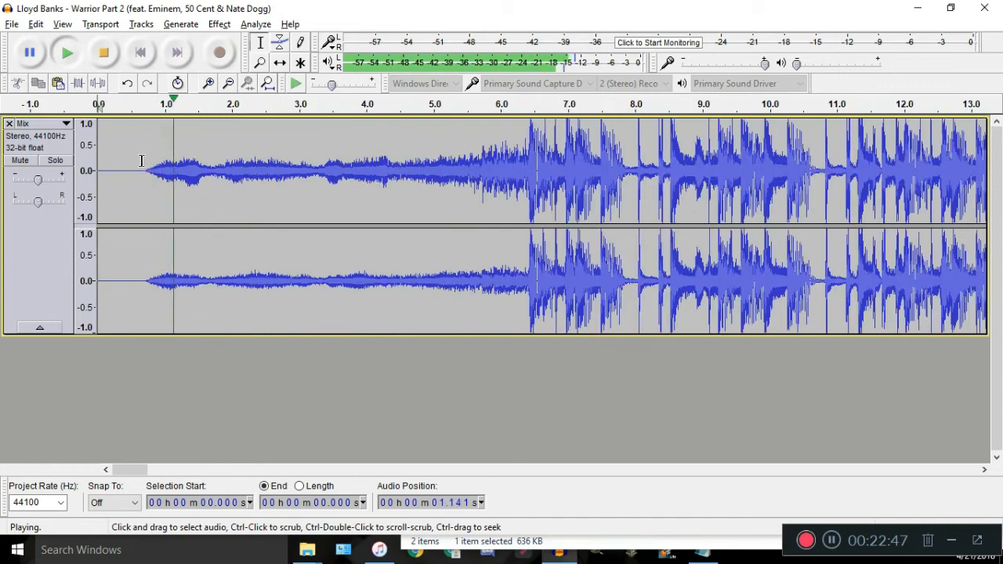
{"action": "key", "text": "space"}
{"action": "left_click", "coordinate": [125, 180], "text": "shift"}
{"action": "scroll", "coordinate": [125, 181], "scroll_direction": "down", "scroll_amount": 4}
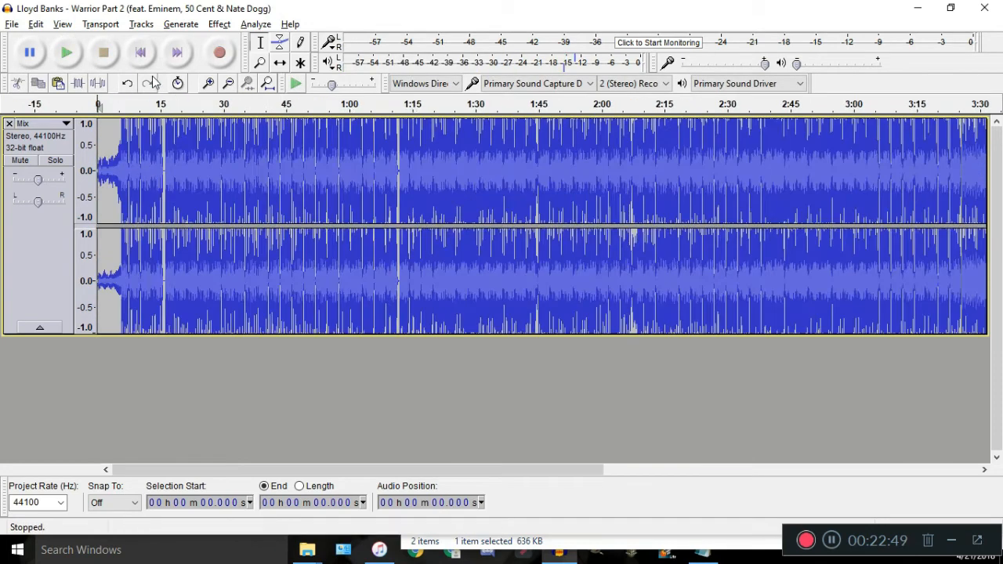
Examine the very end of the mixed track at about 5:20.372
{"action": "left_click", "coordinate": [179, 51]}
{"action": "scroll", "coordinate": [835, 180], "scroll_direction": "up", "scroll_amount": 7}
{"action": "left_click", "coordinate": [641, 84]}
{"action": "left_click", "coordinate": [641, 86]}
{"action": "left_click", "coordinate": [646, 101]}
{"action": "scroll", "coordinate": [703, 177], "scroll_direction": "down", "scroll_amount": 9}
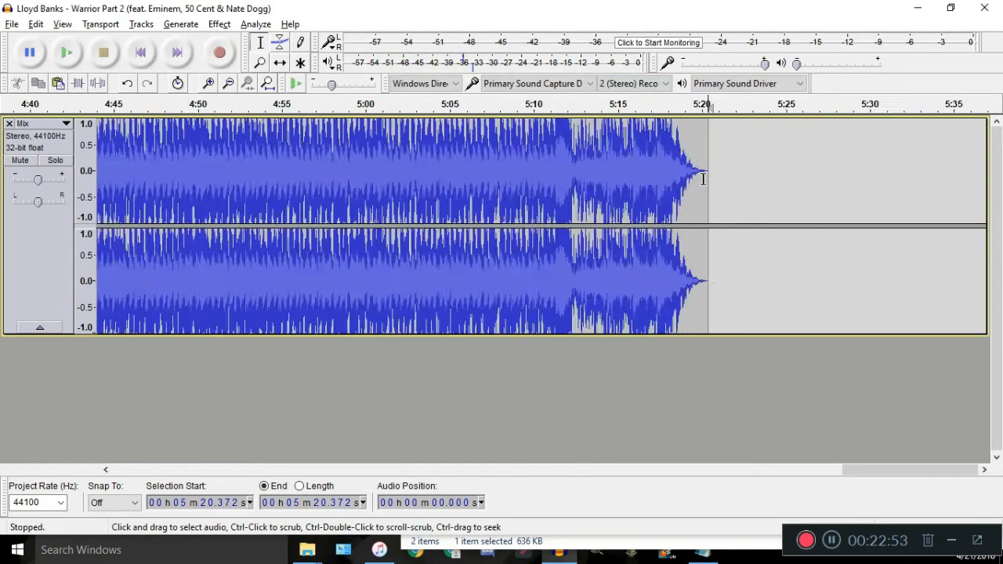
Select the first song's clip in the mixed track and open the export of only the selected audio
{"action": "scroll", "coordinate": [221, 166], "scroll_direction": "up", "scroll_amount": 2}
{"action": "double_click", "coordinate": [402, 187]}
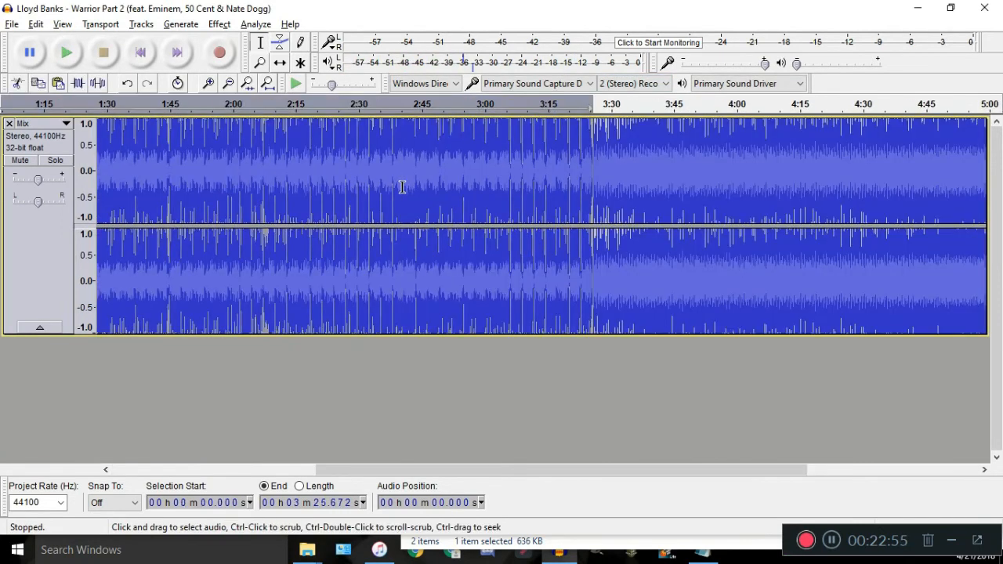
{"action": "scroll", "coordinate": [447, 180], "scroll_direction": "down", "scroll_amount": 1}
{"action": "scroll", "coordinate": [499, 178], "scroll_direction": "up", "scroll_amount": 3}
{"action": "scroll", "coordinate": [609, 180], "scroll_direction": "up", "scroll_amount": 3}
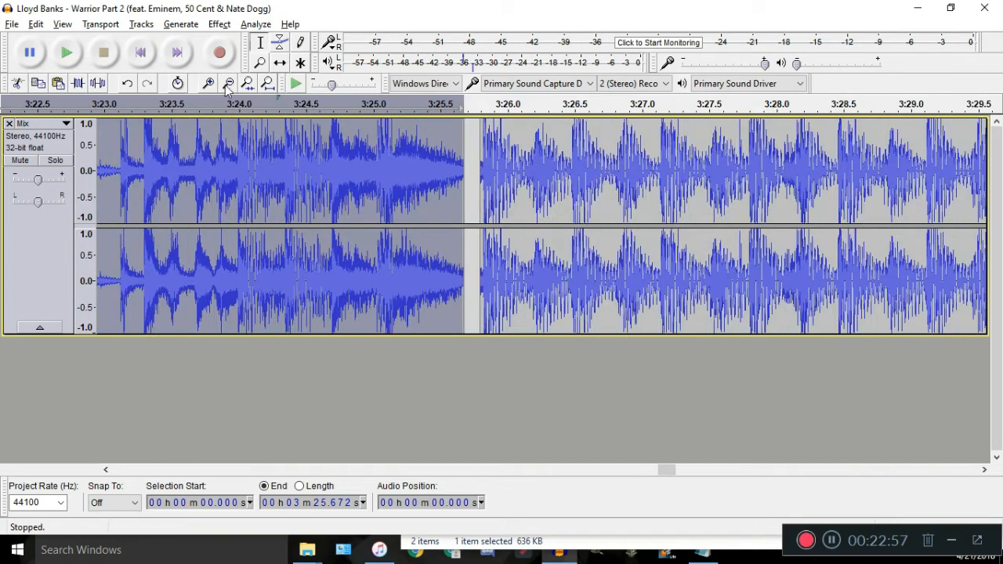
{"action": "left_click", "coordinate": [13, 24]}
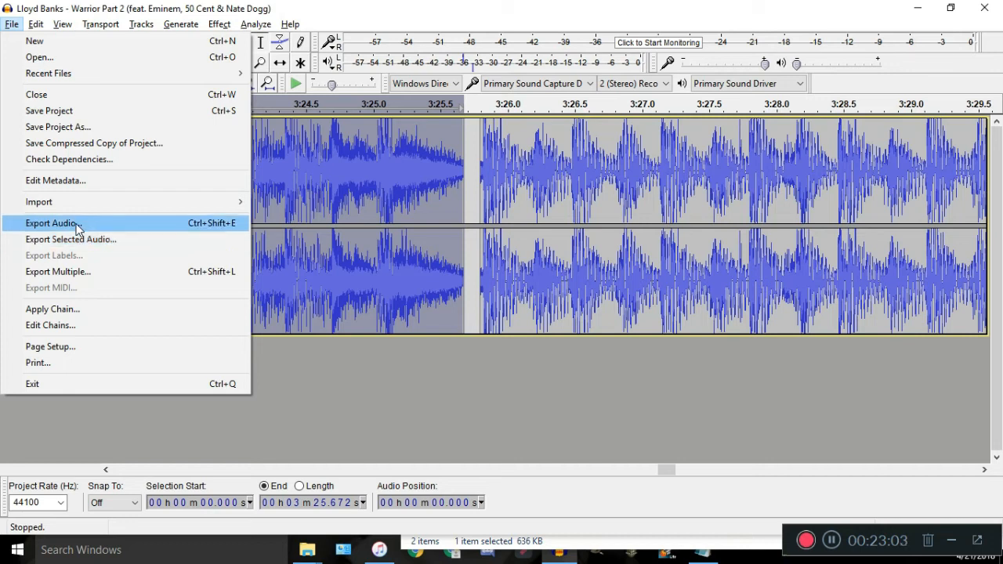
{"action": "left_click", "coordinate": [72, 240]}
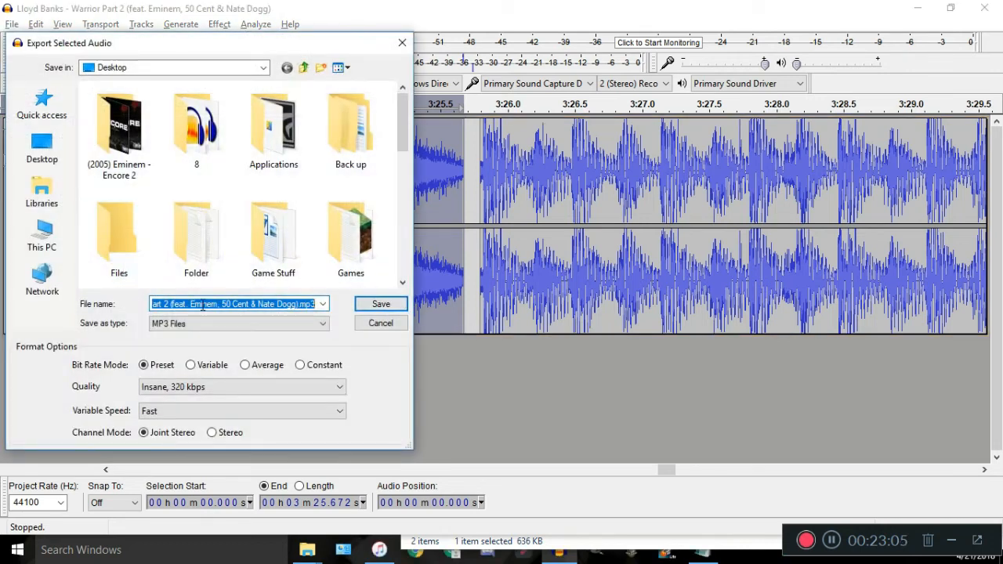
Review the export's file type and quality options, cancel the export, and place the cursor in the gap between the two songs
{"action": "scroll", "coordinate": [126, 217], "scroll_direction": "down", "scroll_amount": 5}
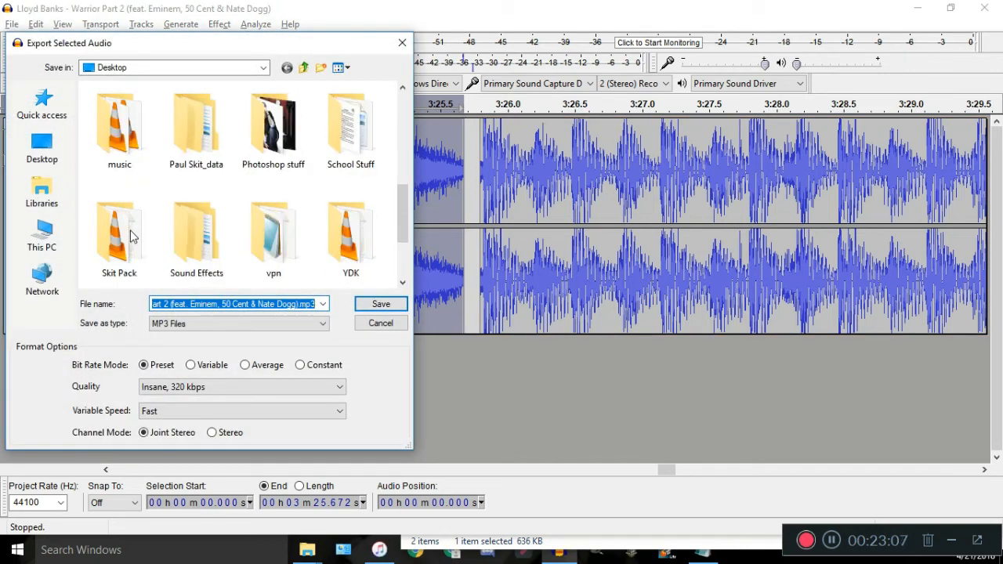
{"action": "double_click", "coordinate": [184, 327]}
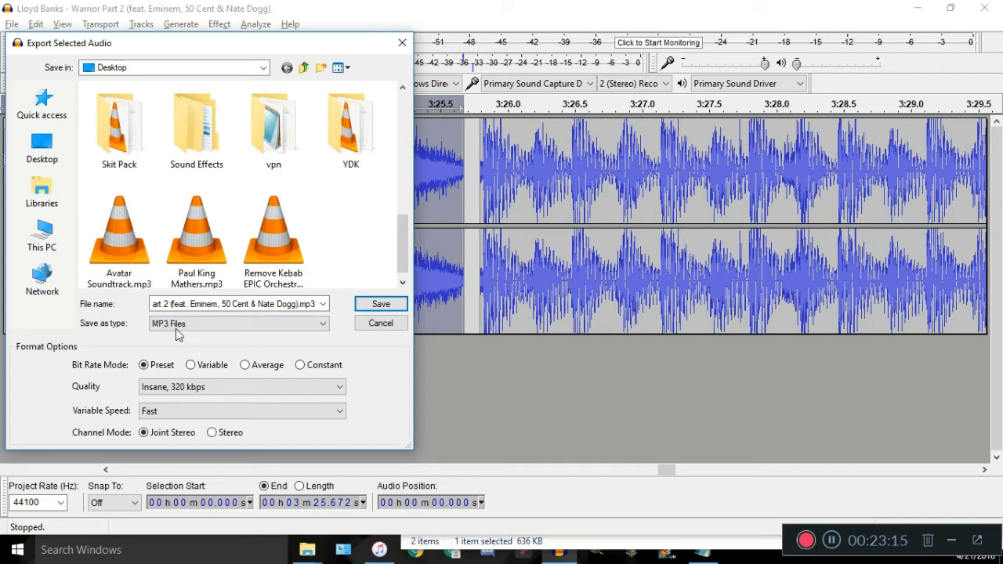
{"action": "left_click", "coordinate": [177, 329]}
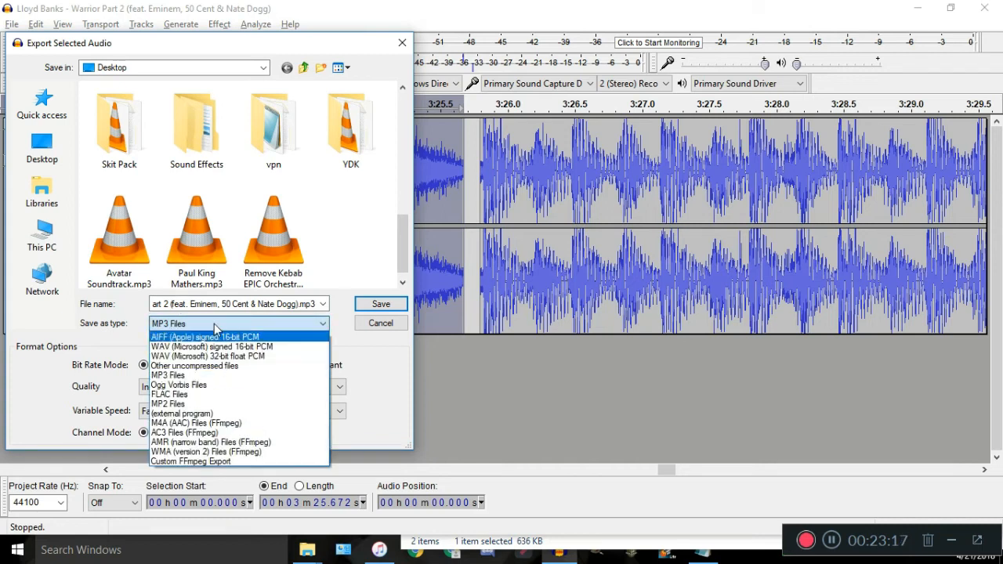
{"action": "left_click", "coordinate": [209, 332]}
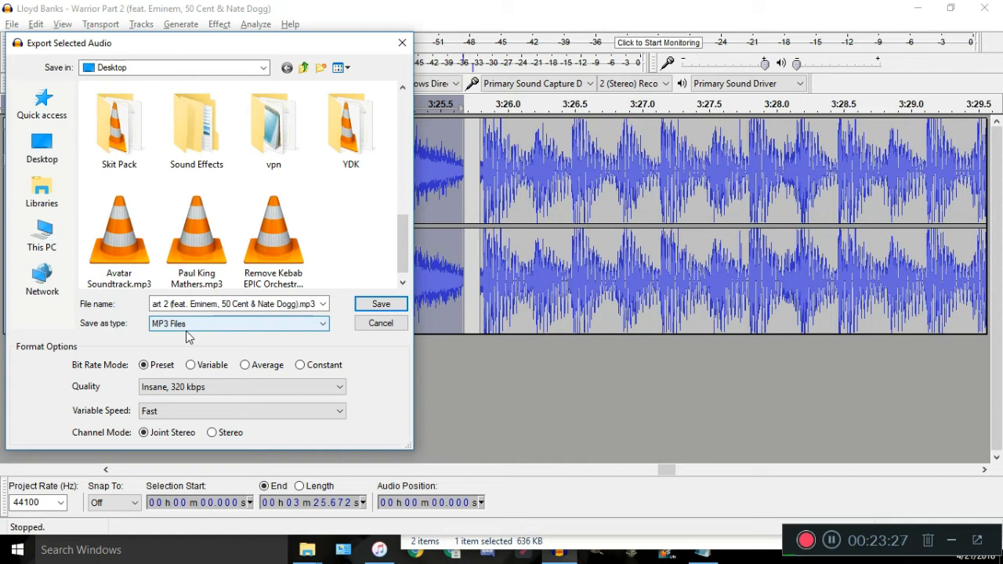
{"action": "left_click", "coordinate": [202, 387]}
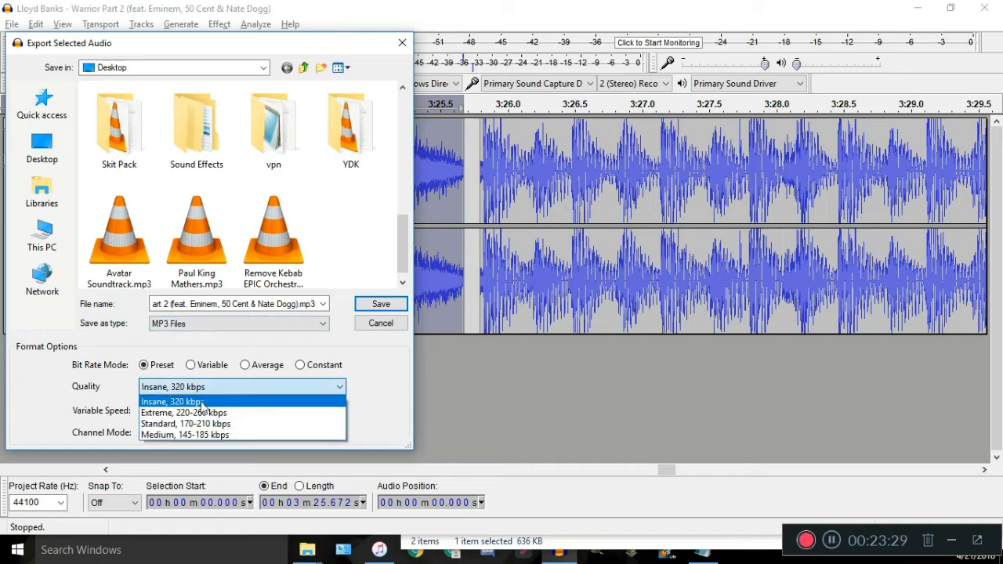
{"action": "left_click", "coordinate": [190, 402]}
{"action": "left_click", "coordinate": [160, 410]}
{"action": "left_click", "coordinate": [159, 423]}
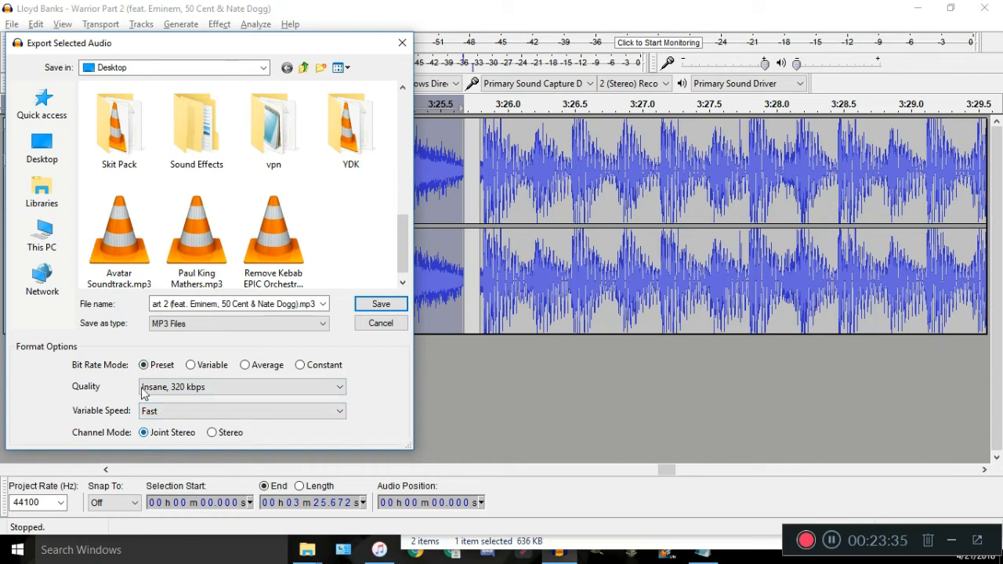
{"action": "left_click", "coordinate": [379, 324]}
{"action": "double_click", "coordinate": [488, 129]}
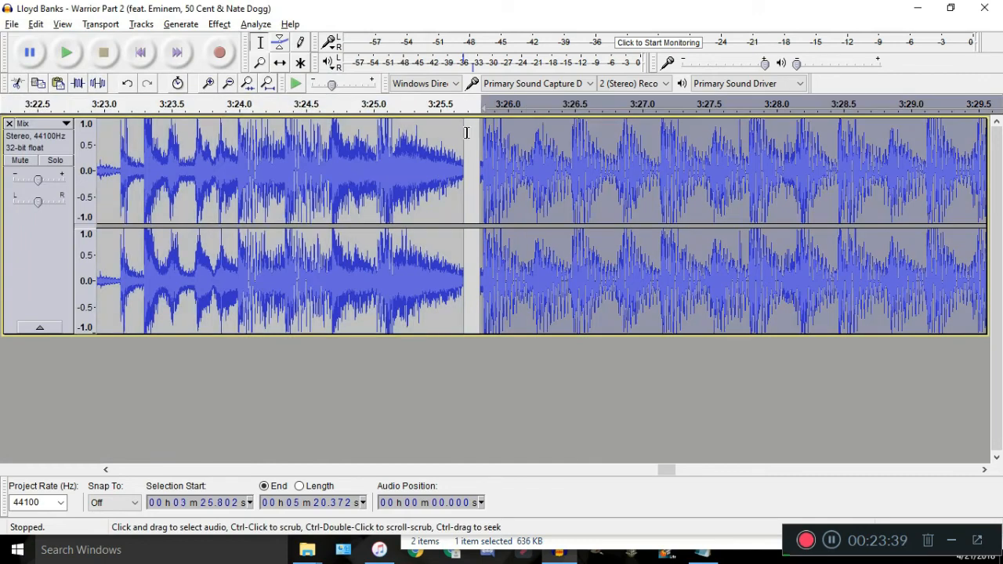
{"action": "left_click", "coordinate": [466, 133]}
Switch to iTunes and open the King Mathers album from the library
{"action": "left_click_drag", "start_coordinate": [509, 8], "coordinate": [446, 49]}
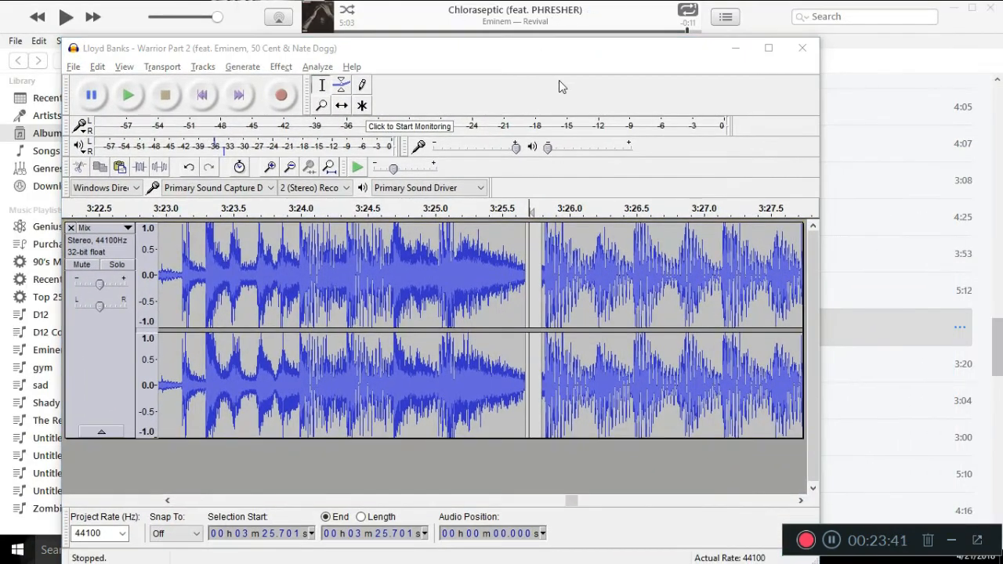
{"action": "left_click", "coordinate": [558, 25]}
{"action": "scroll", "coordinate": [478, 238], "scroll_direction": "up", "scroll_amount": 8}
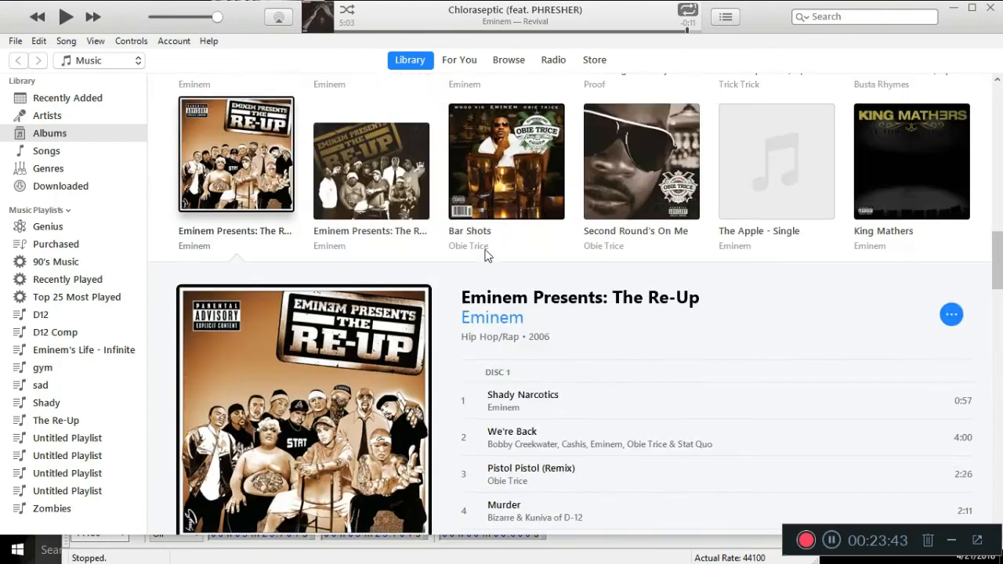
{"action": "scroll", "coordinate": [486, 254], "scroll_direction": "down", "scroll_amount": 7}
{"action": "scroll", "coordinate": [467, 401], "scroll_direction": "down", "scroll_amount": 2}
{"action": "scroll", "coordinate": [650, 235], "scroll_direction": "up", "scroll_amount": 8}
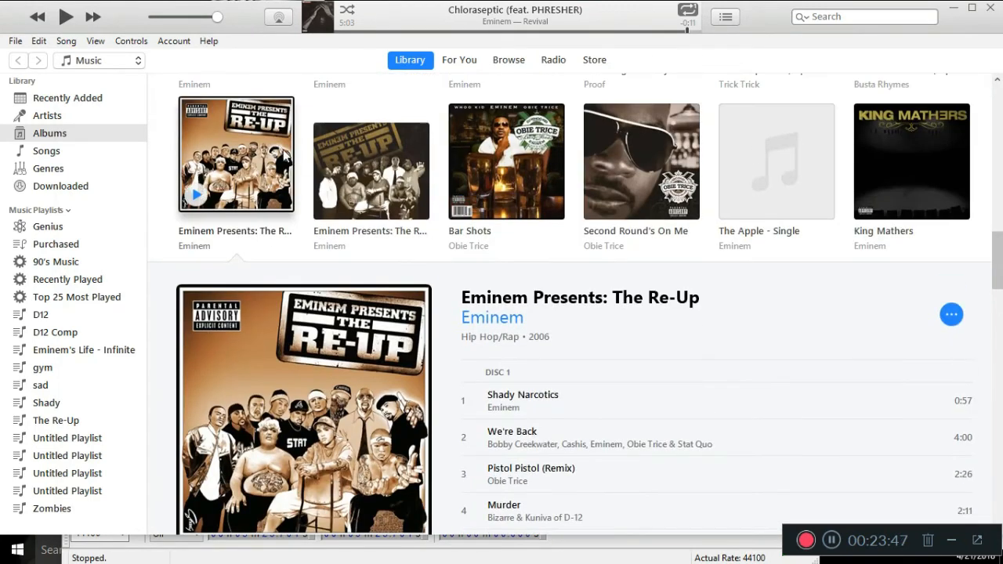
{"action": "left_click", "coordinate": [917, 169]}
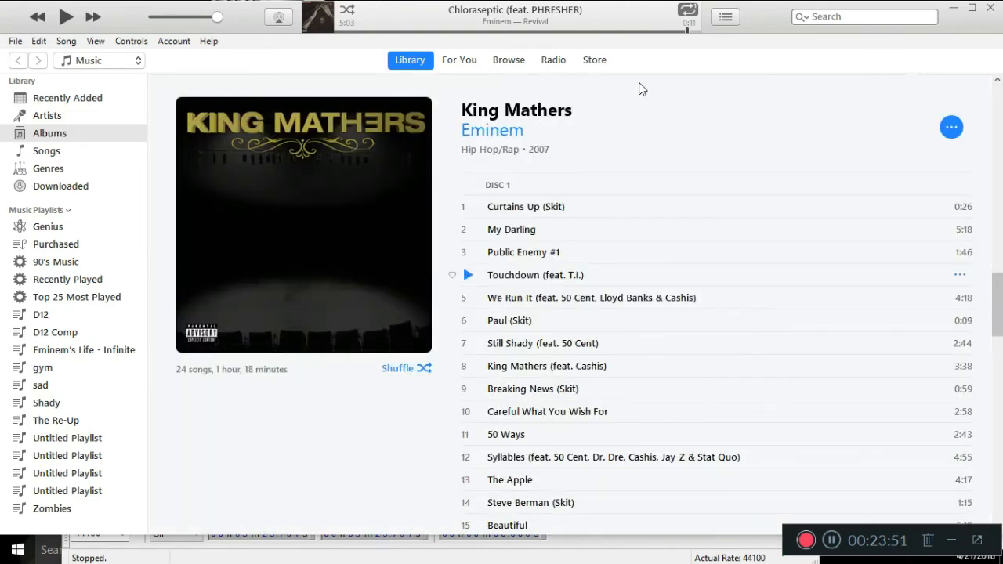
Play the endings of Touchdown (feat. T.I.) and We Run It to hear the transitions, continuing into Paul (Skit)
{"action": "left_click", "coordinate": [697, 32]}
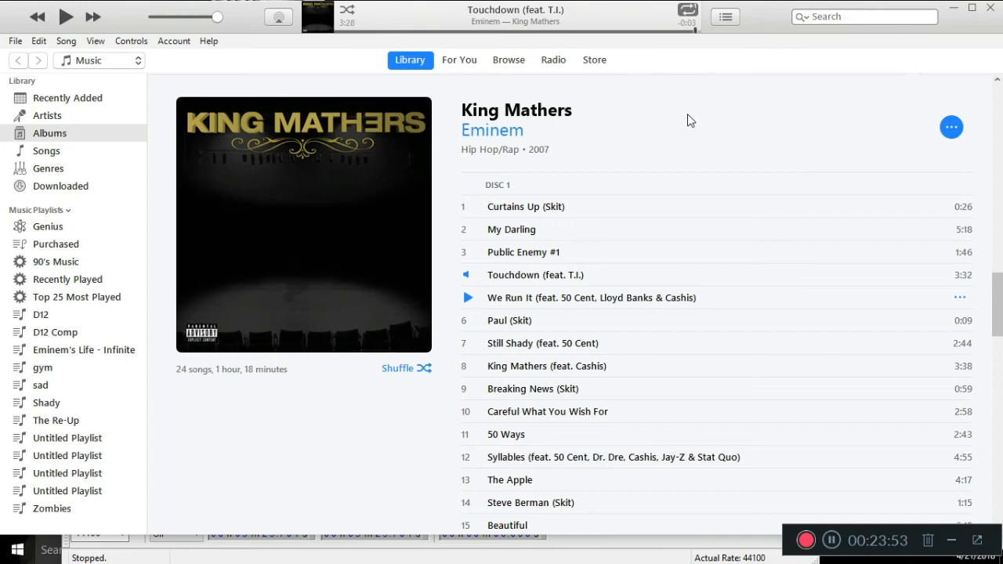
{"action": "left_click", "coordinate": [694, 31]}
{"action": "left_click", "coordinate": [696, 32]}
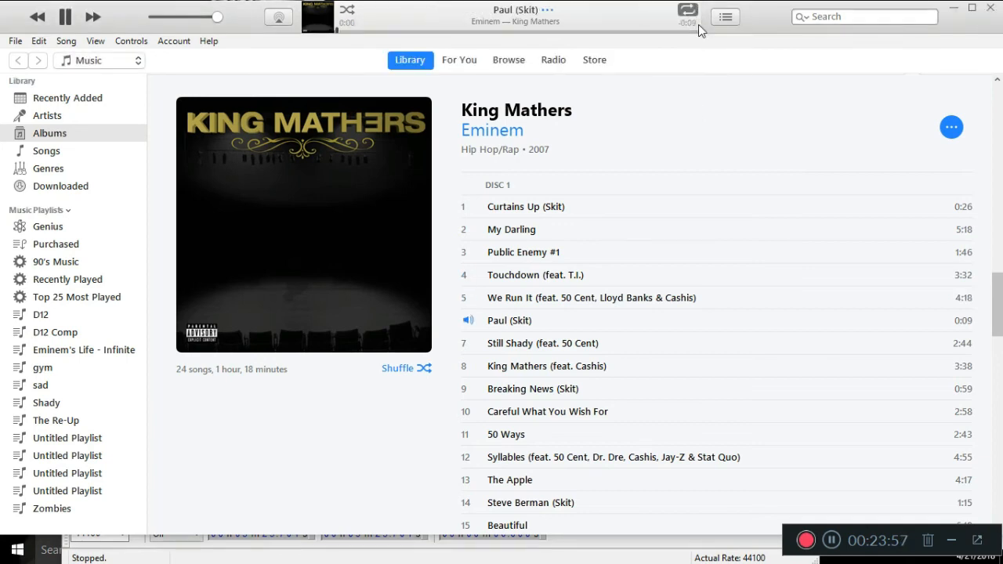
{"action": "scroll", "coordinate": [488, 328], "scroll_direction": "down", "scroll_amount": 1}
Play the end of Still Shady (feat. 50 Cent) into King Mathers (feat. Cashis) and pause playback
{"action": "left_click", "coordinate": [471, 276]}
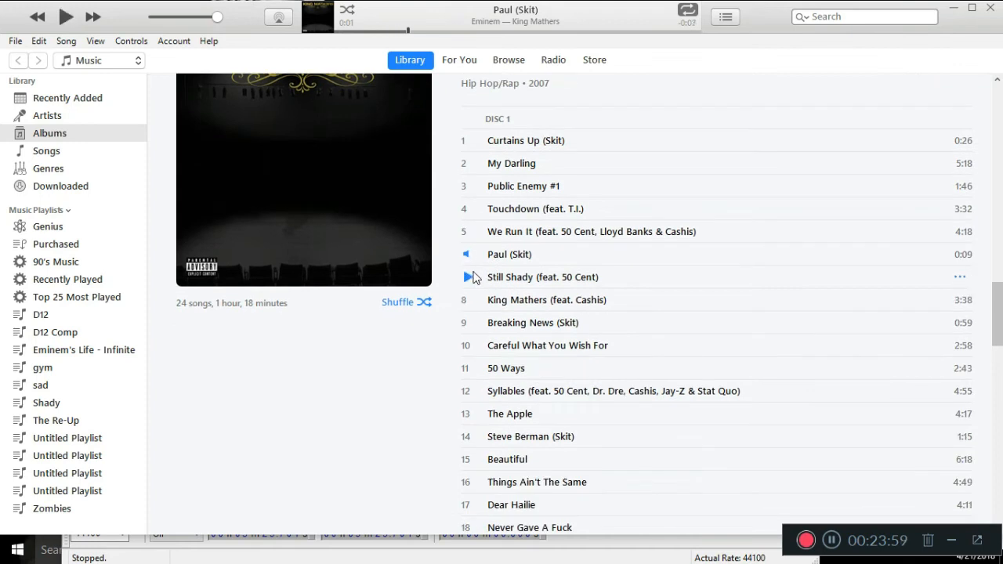
{"action": "left_click", "coordinate": [473, 277]}
{"action": "left_click", "coordinate": [689, 32]}
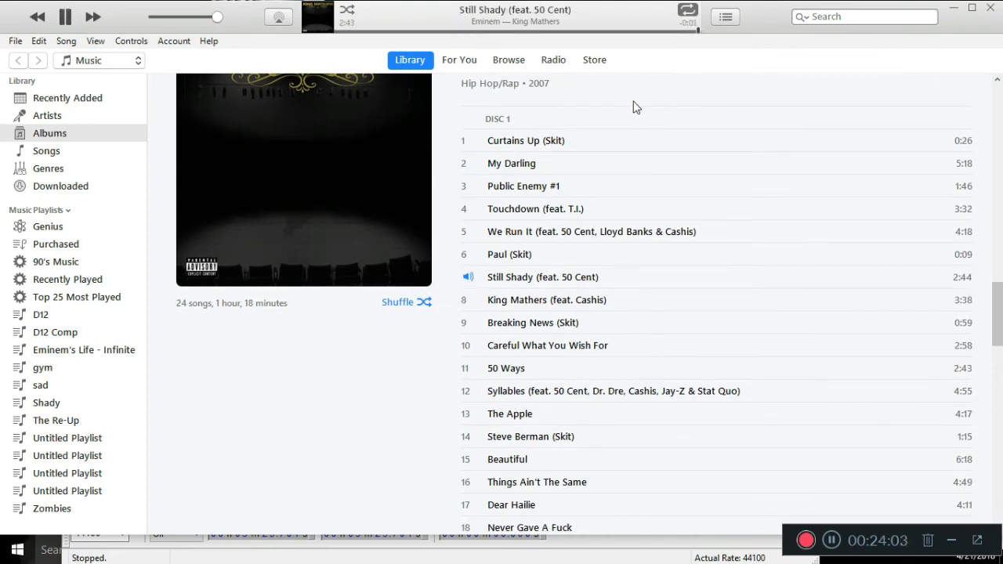
{"action": "key", "text": "space"}
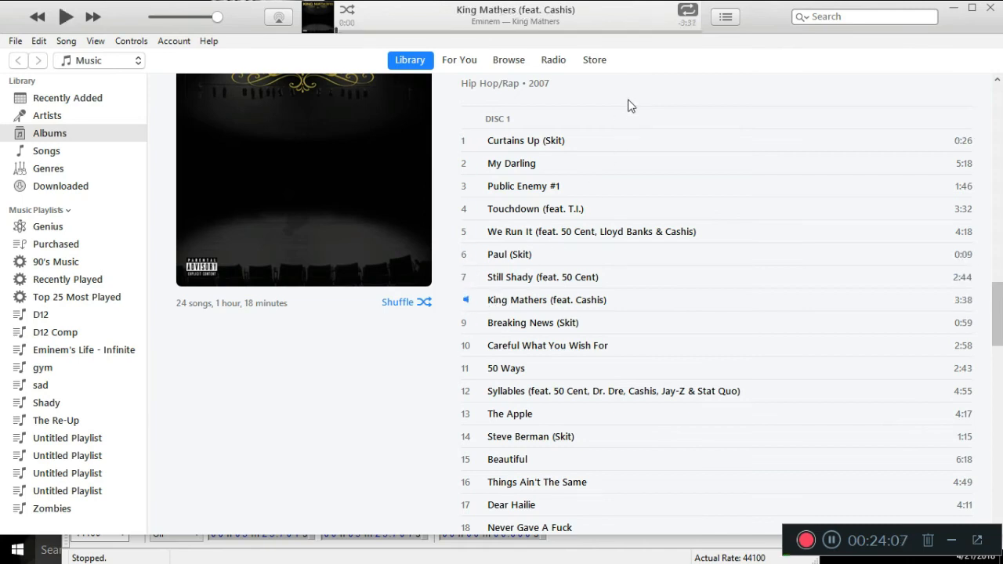
Skip near the end of King Mathers (feat. Cashis), replay the transition into it from Still Shady, and pause
{"action": "left_click", "coordinate": [677, 31]}
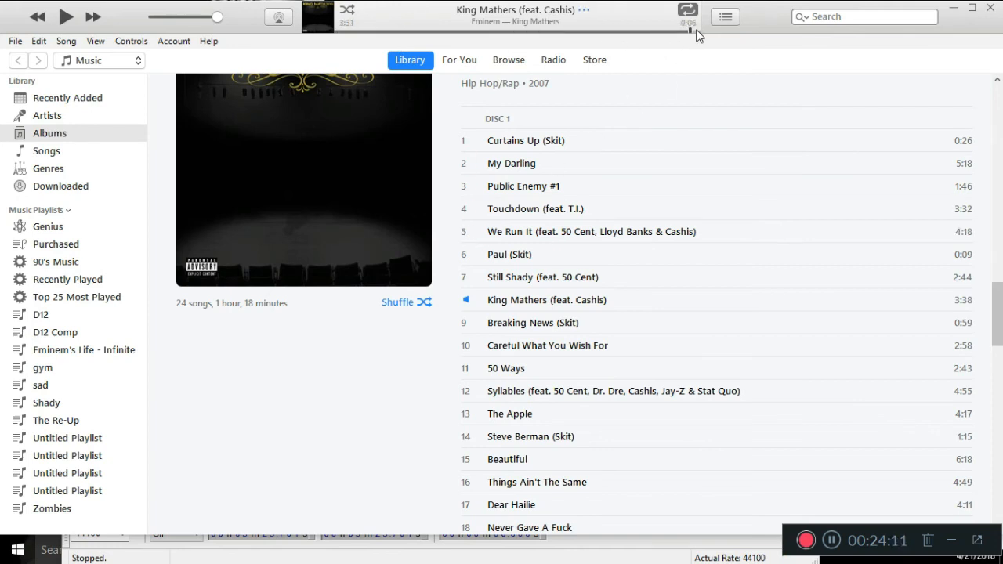
{"action": "scroll", "coordinate": [632, 125], "scroll_direction": "down", "scroll_amount": 1}
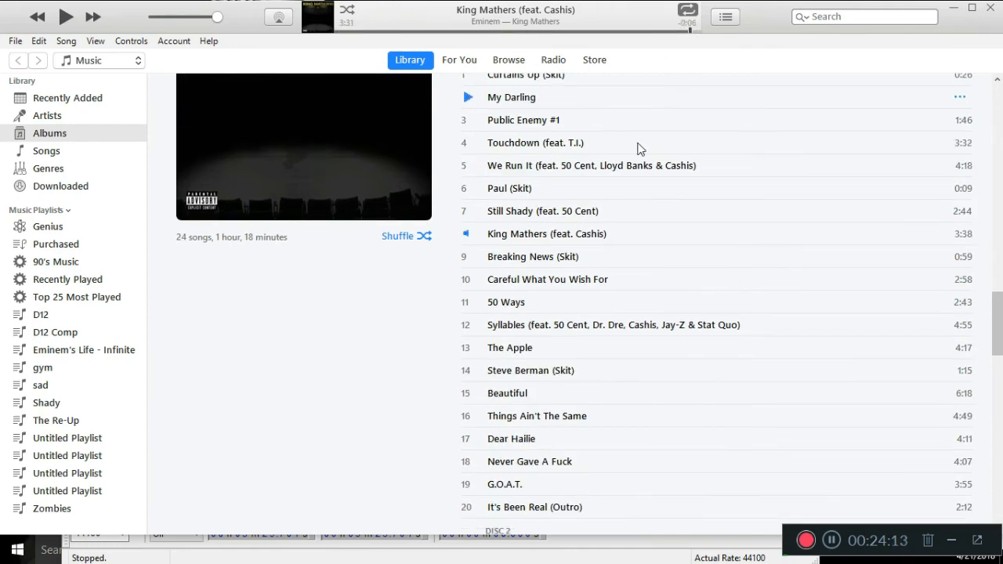
{"action": "left_click", "coordinate": [483, 214]}
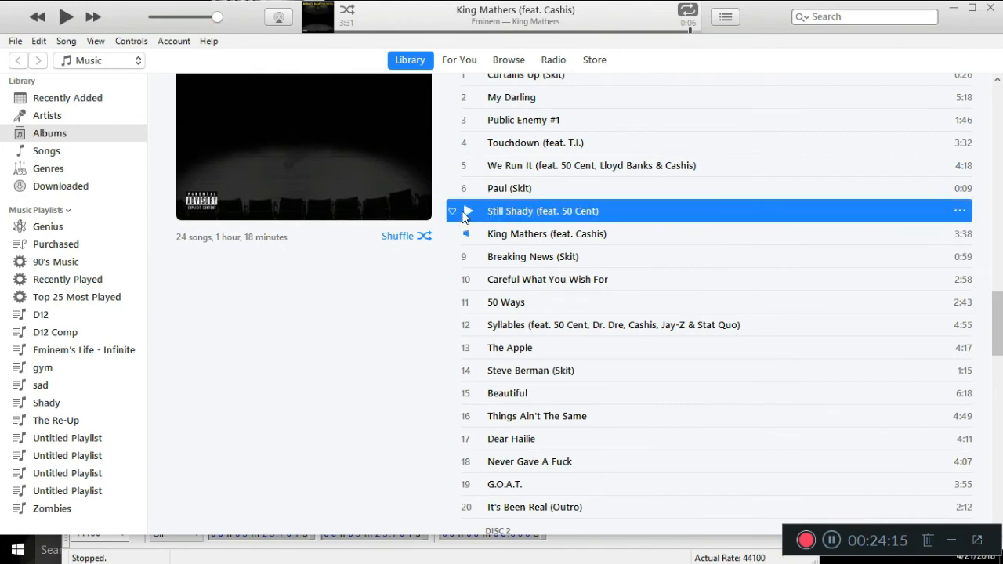
{"action": "left_click", "coordinate": [692, 31]}
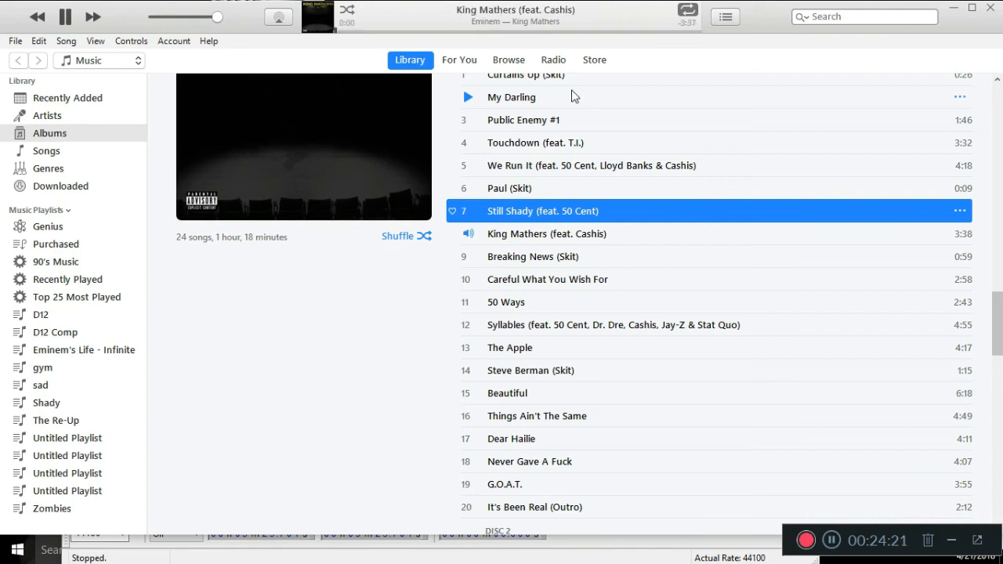
{"action": "key", "text": "space"}
Skip King Mathers (feat. Cashis) close to its end and minimize the iTunes window
{"action": "left_click", "coordinate": [432, 279]}
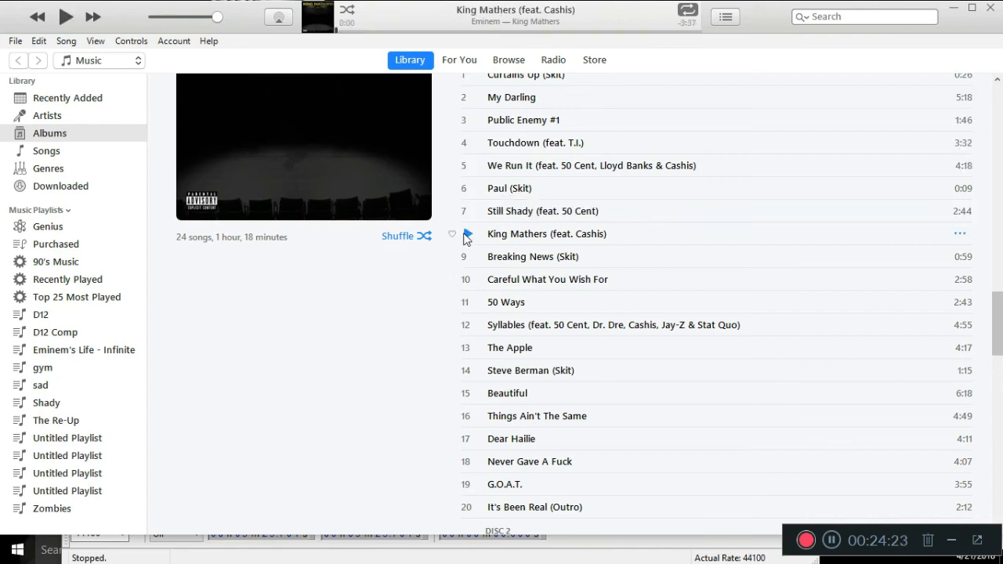
{"action": "scroll", "coordinate": [595, 214], "scroll_direction": "up", "scroll_amount": 1}
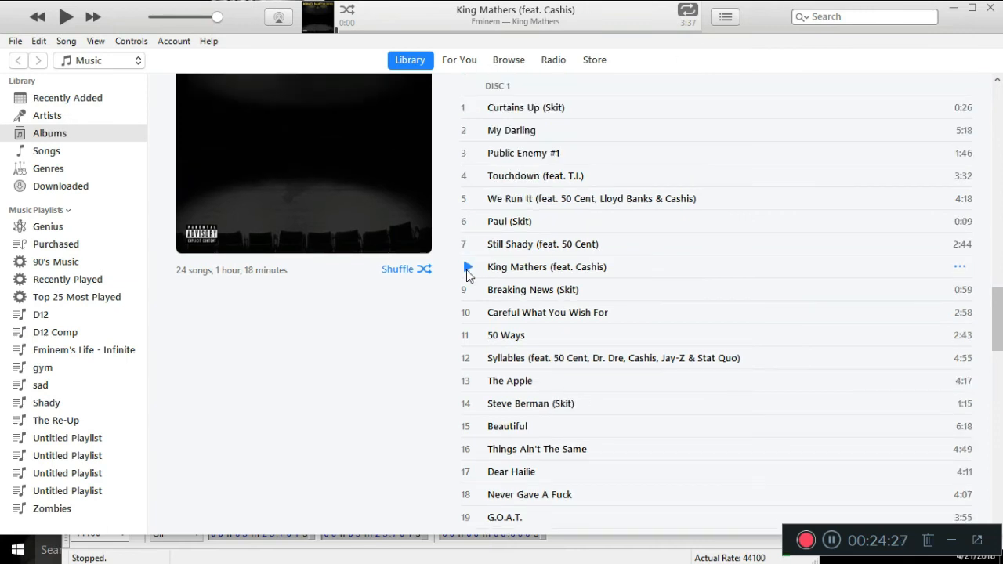
{"action": "left_click", "coordinate": [687, 31]}
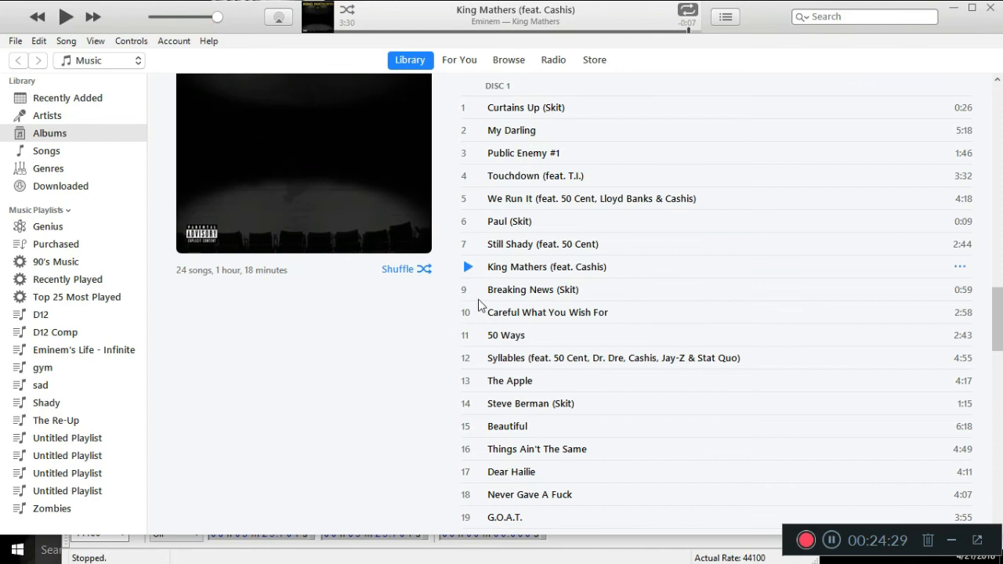
{"action": "scroll", "coordinate": [439, 286], "scroll_direction": "up", "scroll_amount": 3}
{"action": "scroll", "coordinate": [687, 190], "scroll_direction": "up", "scroll_amount": 1}
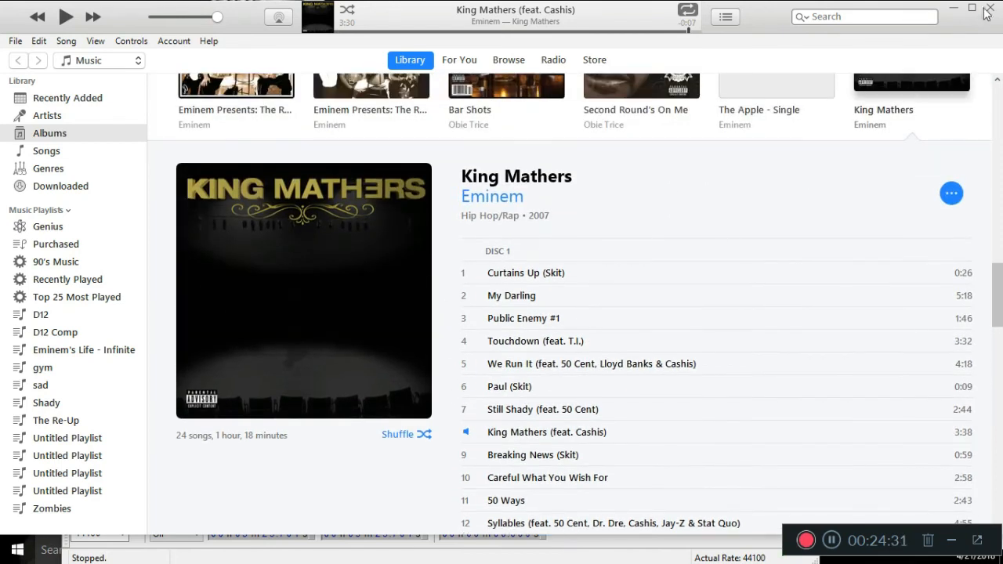
{"action": "left_click", "coordinate": [954, 8]}
Select the second song's clip from 3:25.802 to 5:20.372 in Audacity and bring the Tips.txt notes to the front
{"action": "left_click_drag", "start_coordinate": [496, 44], "coordinate": [686, 17]}
{"action": "left_click", "coordinate": [714, 235]}
{"action": "key", "text": "shift+Home"}
{"action": "double_click", "coordinate": [760, 245]}
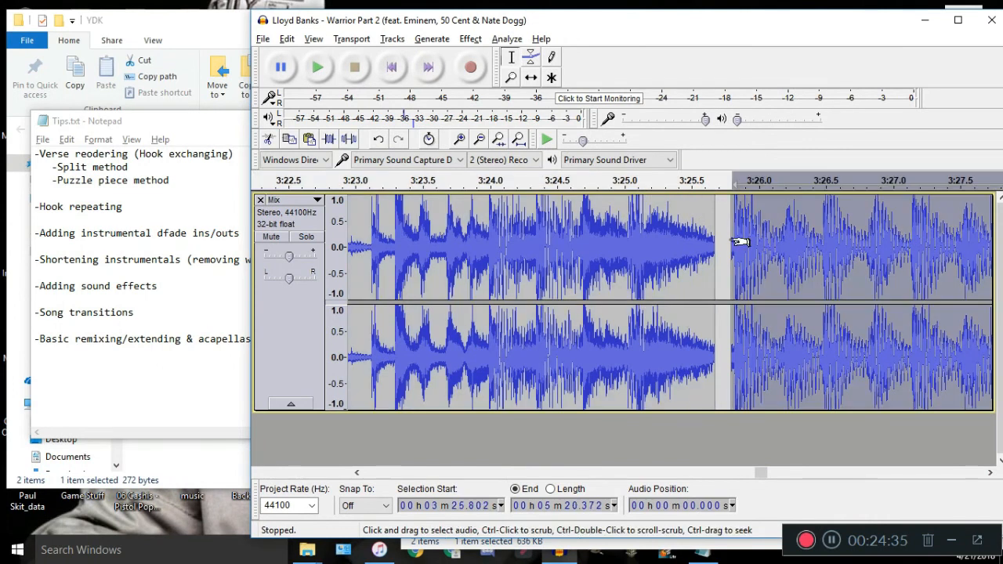
{"action": "left_click_drag", "start_coordinate": [197, 125], "coordinate": [205, 119]}
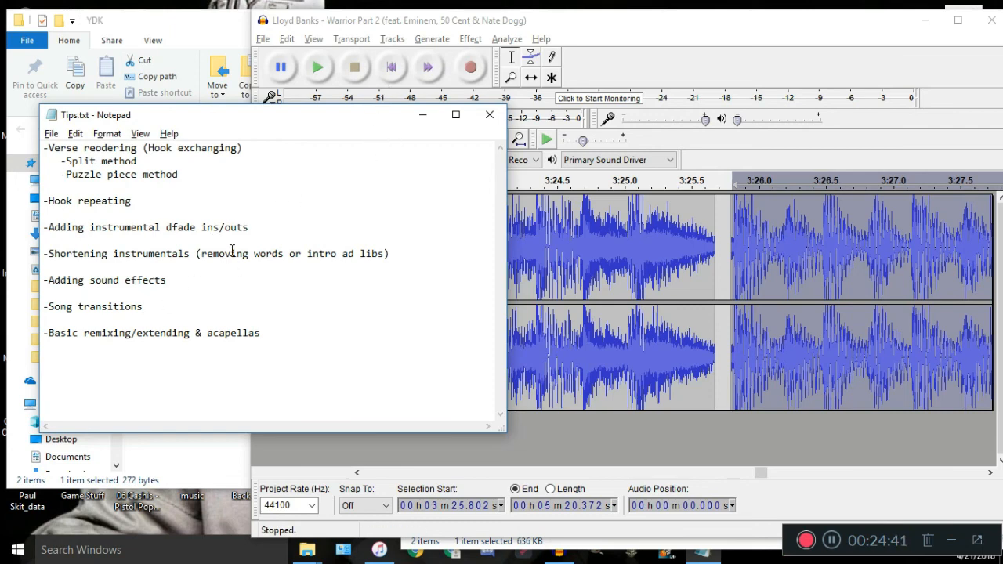
Close the Warrior Part 2 project without saving its changes
{"action": "left_click_drag", "start_coordinate": [439, 27], "coordinate": [291, 35]}
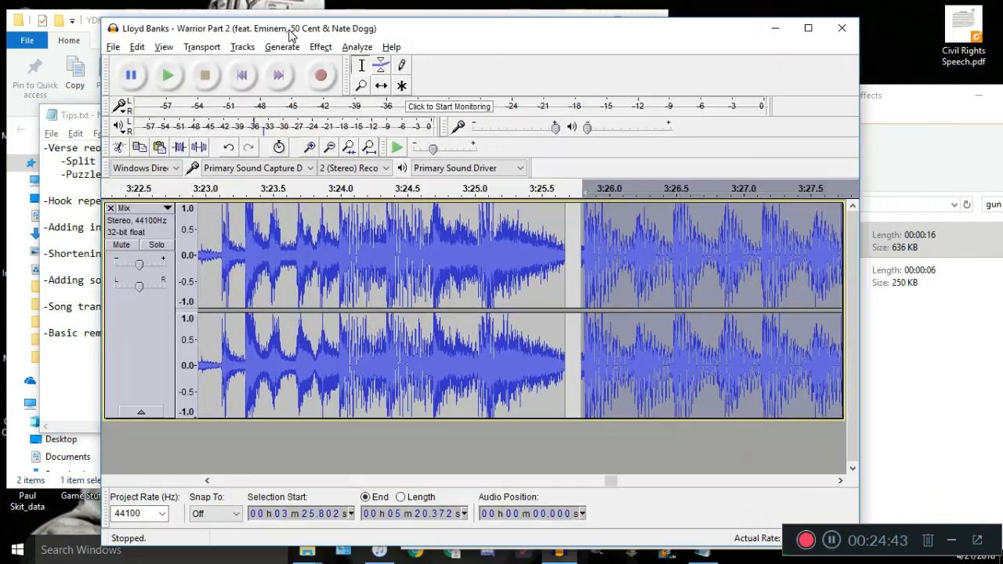
{"action": "left_click", "coordinate": [839, 29]}
{"action": "left_click", "coordinate": [518, 289]}
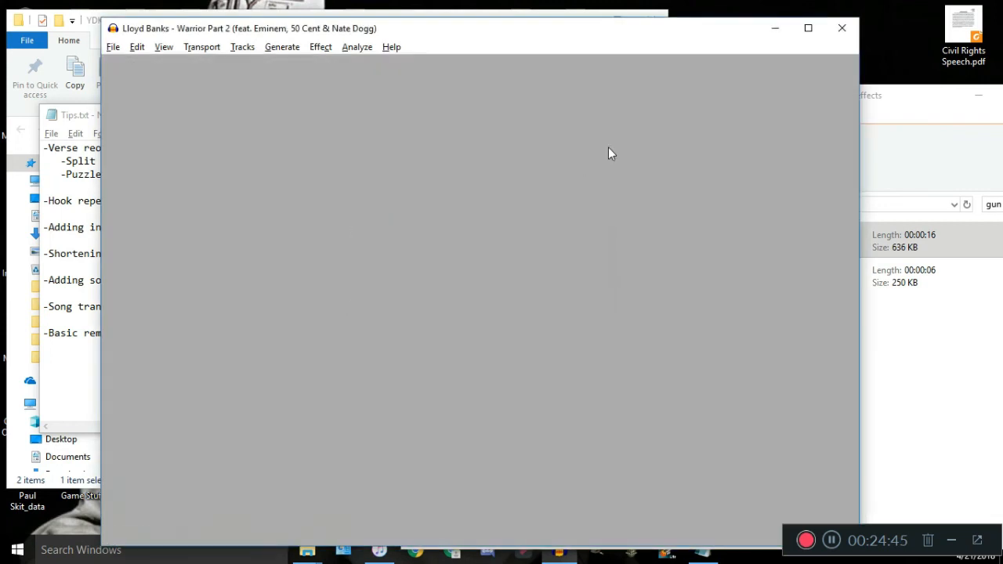
Bring the sound effects folder window forward, return from the gun search to the full file list, and maximize the window
{"action": "left_click", "coordinate": [509, 40]}
{"action": "left_click_drag", "start_coordinate": [509, 39], "coordinate": [476, 52]}
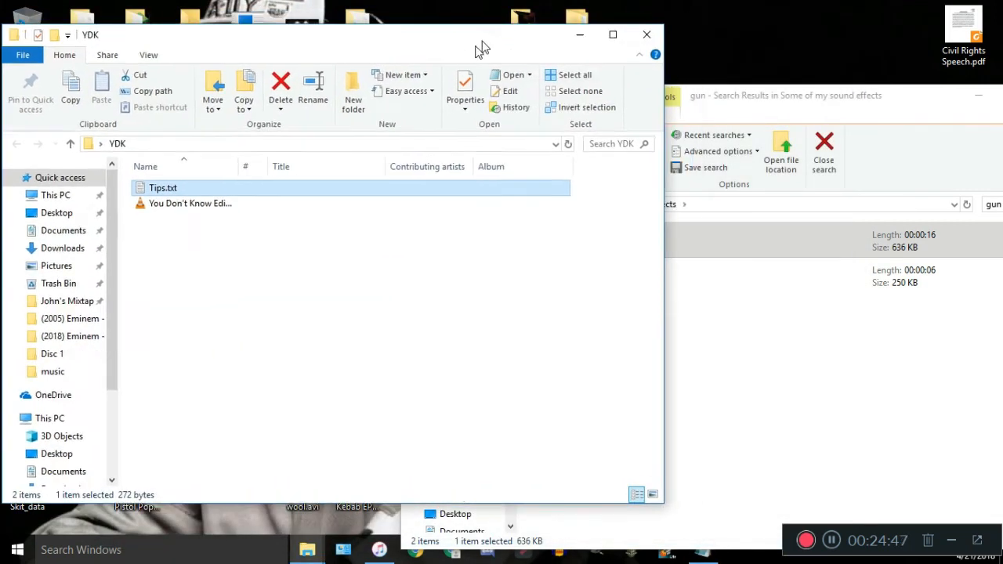
{"action": "left_click", "coordinate": [748, 94]}
{"action": "left_click", "coordinate": [415, 204]}
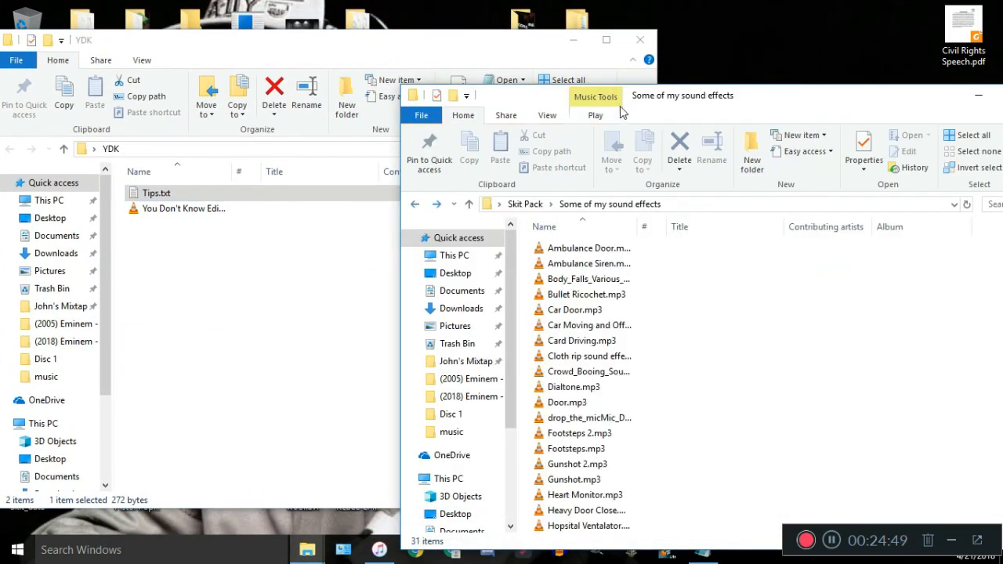
{"action": "double_click", "coordinate": [635, 98]}
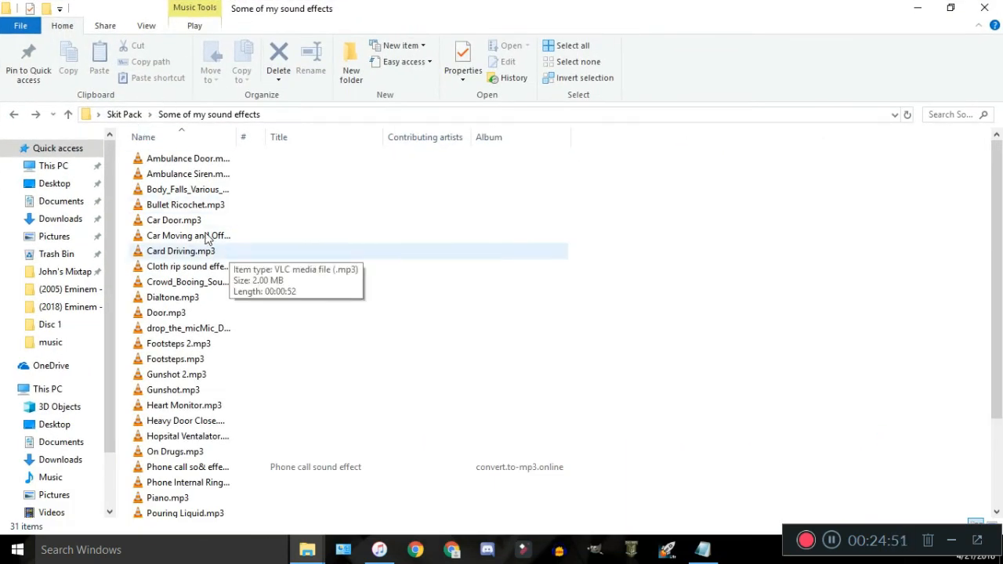
Look over the sound effects list, go up to the Skit Pack folder, and open Em Album Tips.txt over the file list
{"action": "scroll", "coordinate": [190, 270], "scroll_direction": "down", "scroll_amount": 3}
{"action": "scroll", "coordinate": [190, 270], "scroll_direction": "up", "scroll_amount": 1}
{"action": "left_click", "coordinate": [124, 115]}
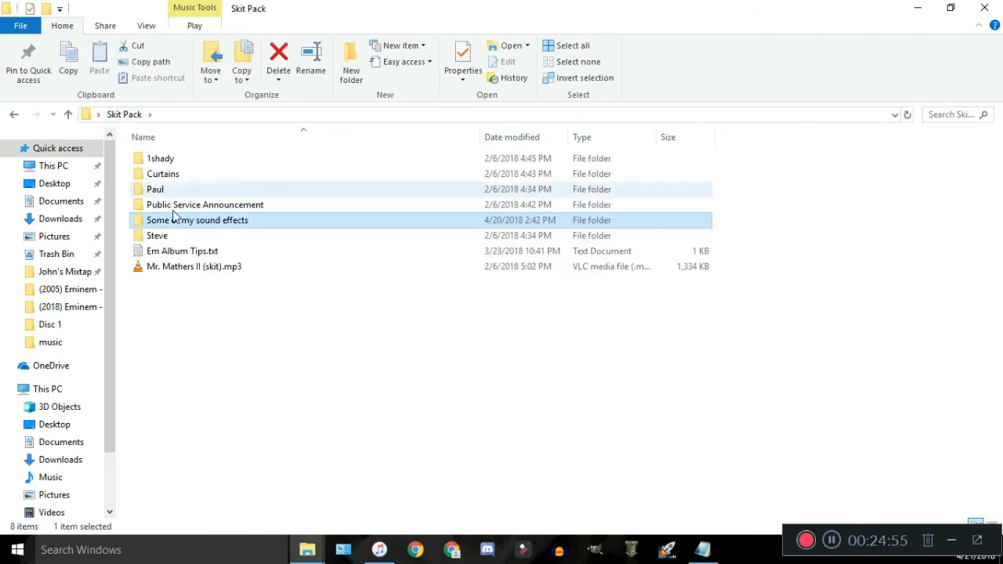
{"action": "double_click", "coordinate": [170, 257]}
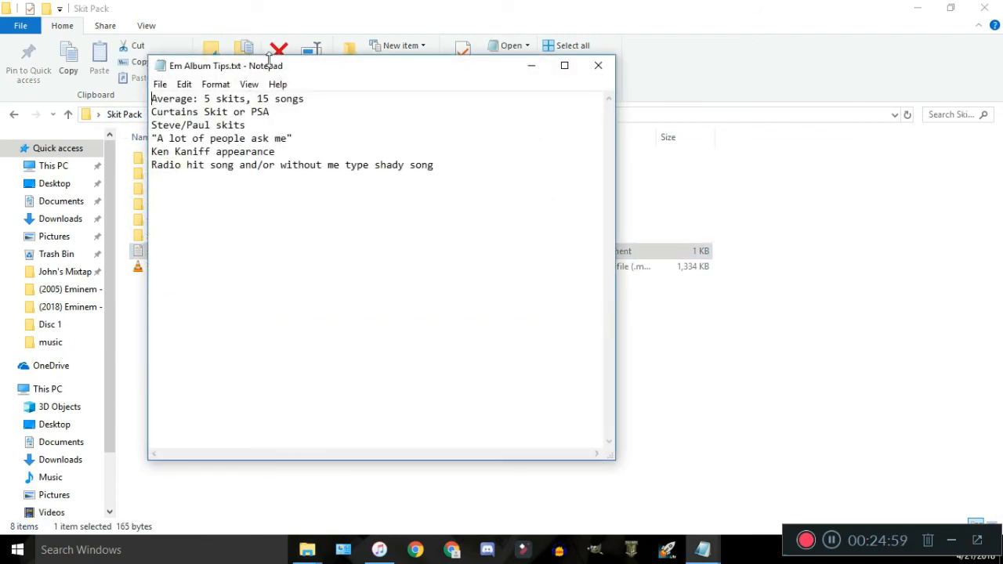
{"action": "left_click_drag", "start_coordinate": [291, 71], "coordinate": [353, 97]}
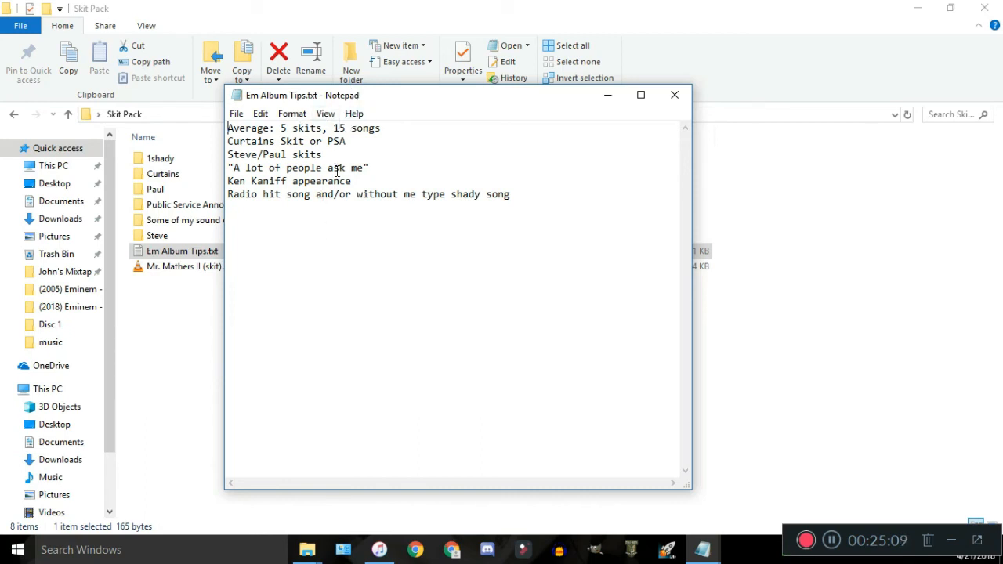
Glance at the iTunes album library and return to the "5 skits" entry in the Em Album Tips.txt notes
{"action": "left_click", "coordinate": [343, 549]}
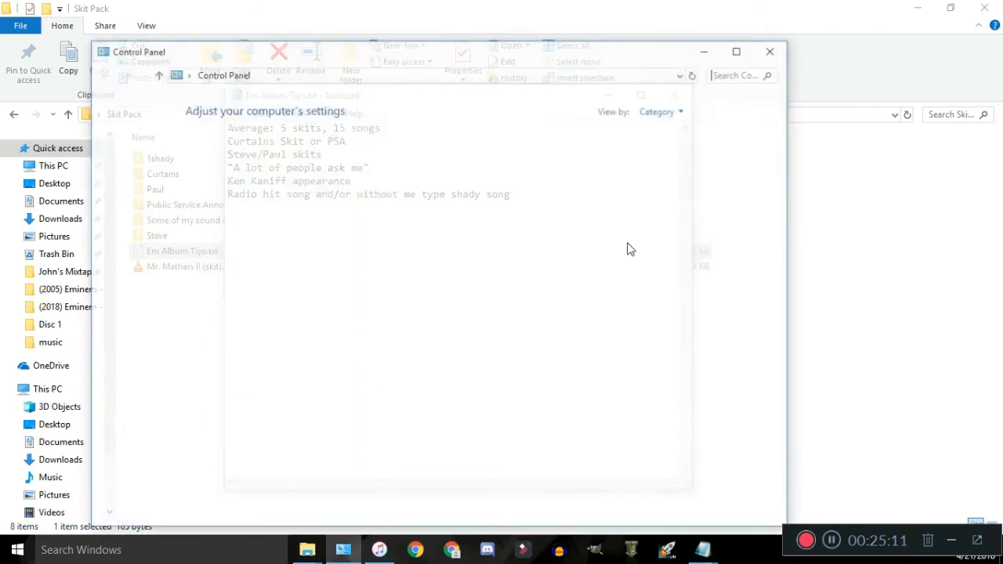
{"action": "left_click", "coordinate": [786, 59]}
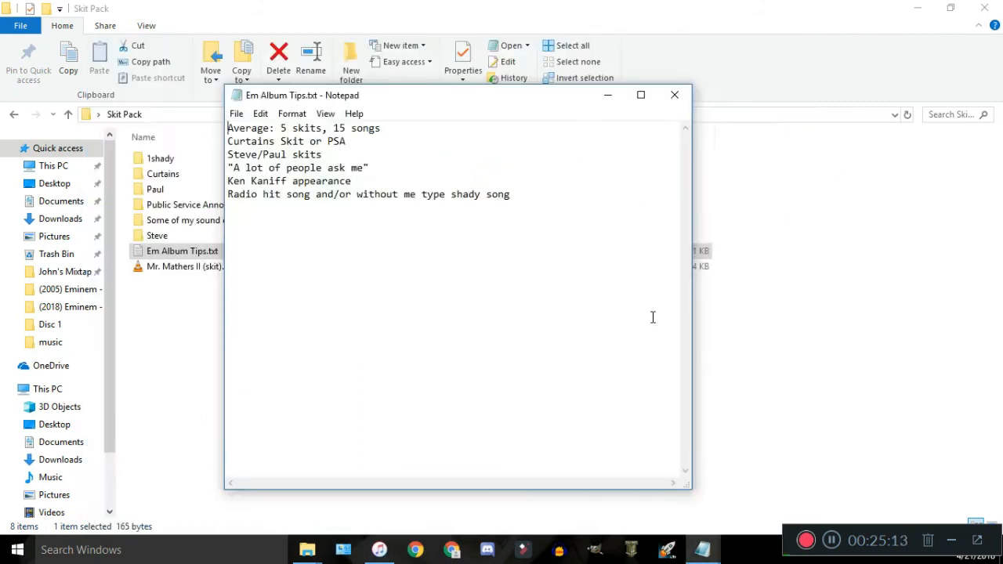
{"action": "left_click", "coordinate": [388, 555]}
{"action": "scroll", "coordinate": [559, 459], "scroll_direction": "up", "scroll_amount": 5}
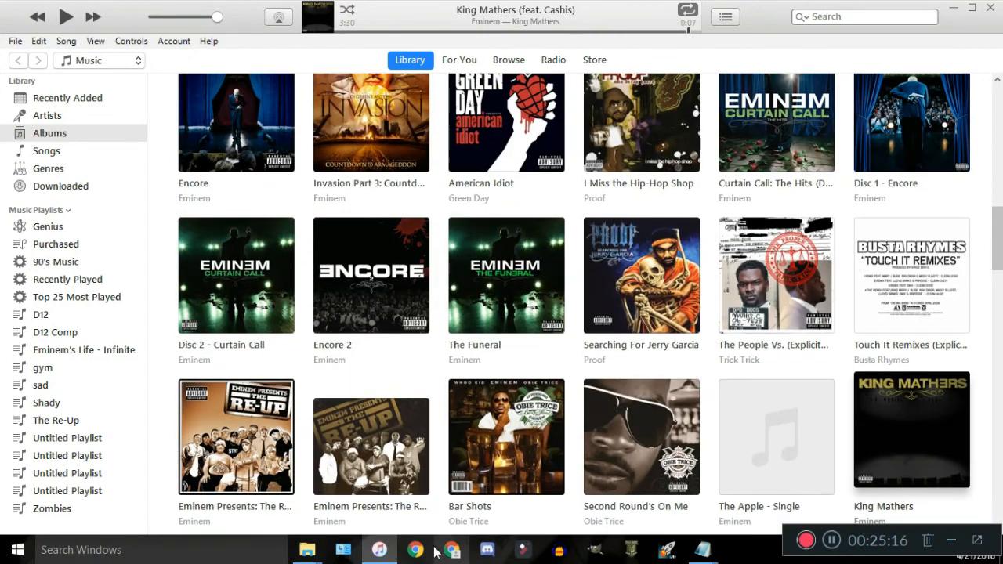
{"action": "left_click", "coordinate": [379, 549]}
{"action": "left_click_drag", "start_coordinate": [284, 128], "coordinate": [322, 128]}
{"action": "left_click", "coordinate": [321, 129]}
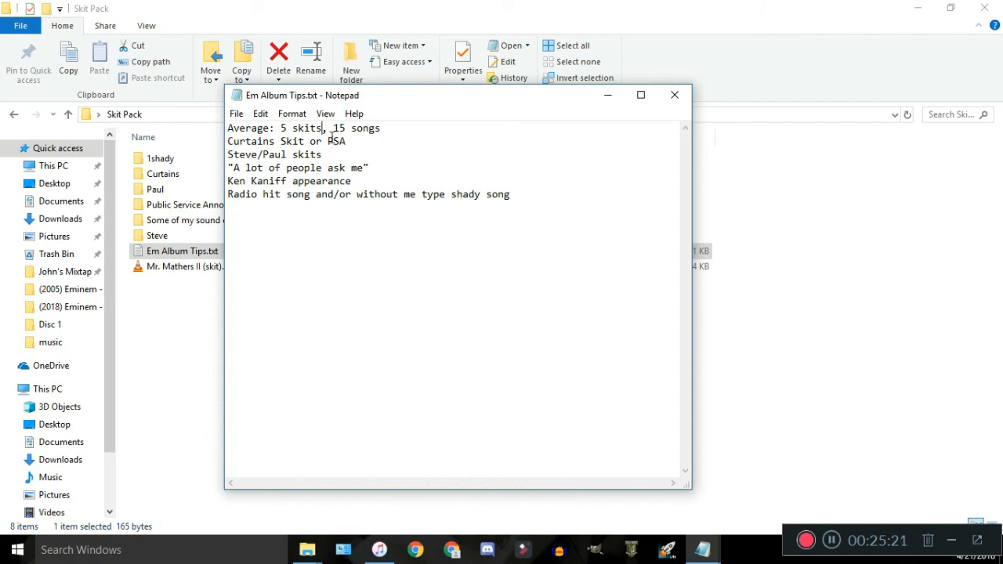
Mark PSA in the notes, browse the iTunes albums, expand and collapse King Mathers, and minimize iTunes
{"action": "left_click_drag", "start_coordinate": [333, 141], "coordinate": [350, 141]}
{"action": "left_click", "coordinate": [379, 549]}
{"action": "scroll", "coordinate": [501, 262], "scroll_direction": "up", "scroll_amount": 5}
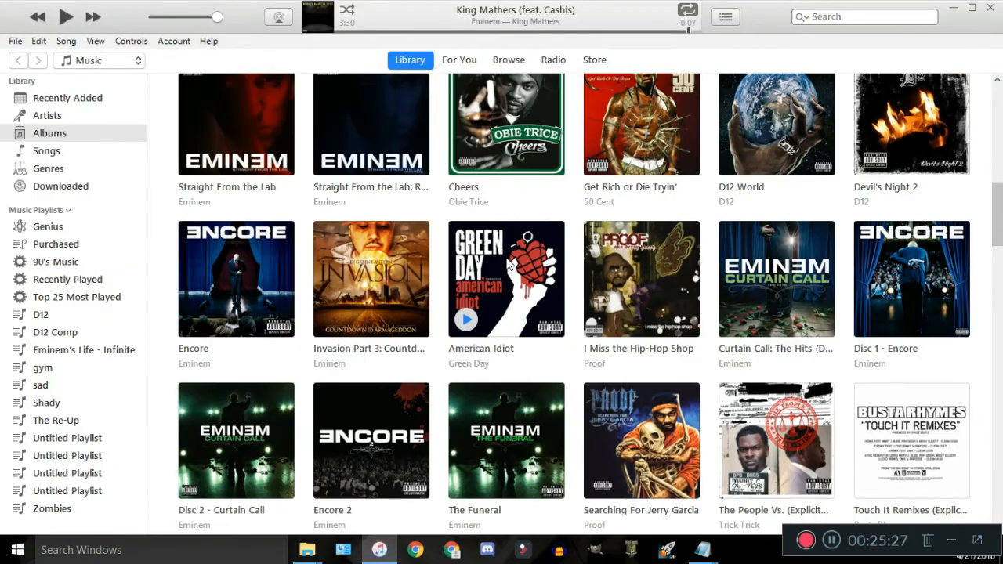
{"action": "scroll", "coordinate": [527, 235], "scroll_direction": "up", "scroll_amount": 3}
{"action": "scroll", "coordinate": [432, 246], "scroll_direction": "down", "scroll_amount": 3}
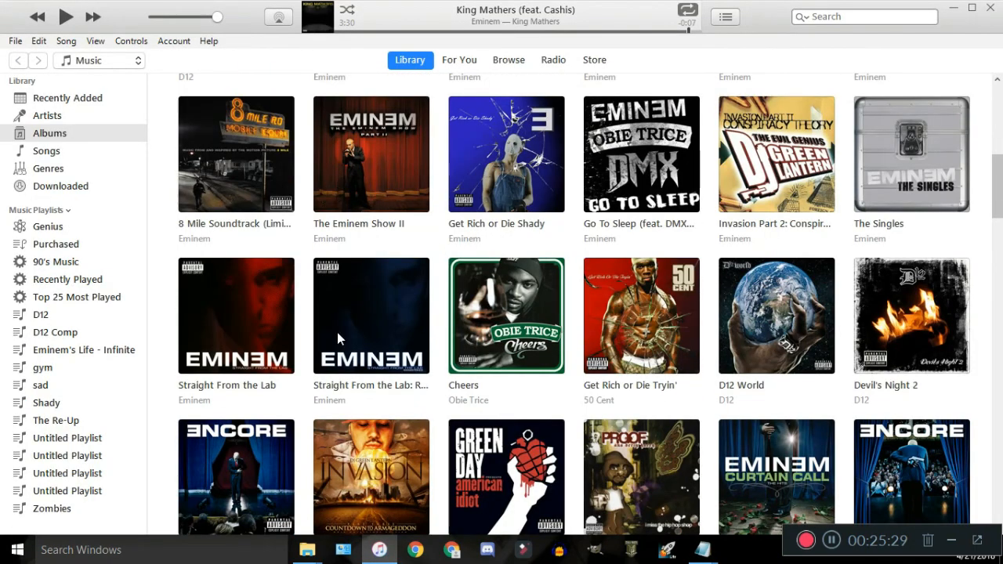
{"action": "scroll", "coordinate": [336, 332], "scroll_direction": "down", "scroll_amount": 3}
{"action": "scroll", "coordinate": [434, 355], "scroll_direction": "down", "scroll_amount": 5}
{"action": "left_click", "coordinate": [901, 250]}
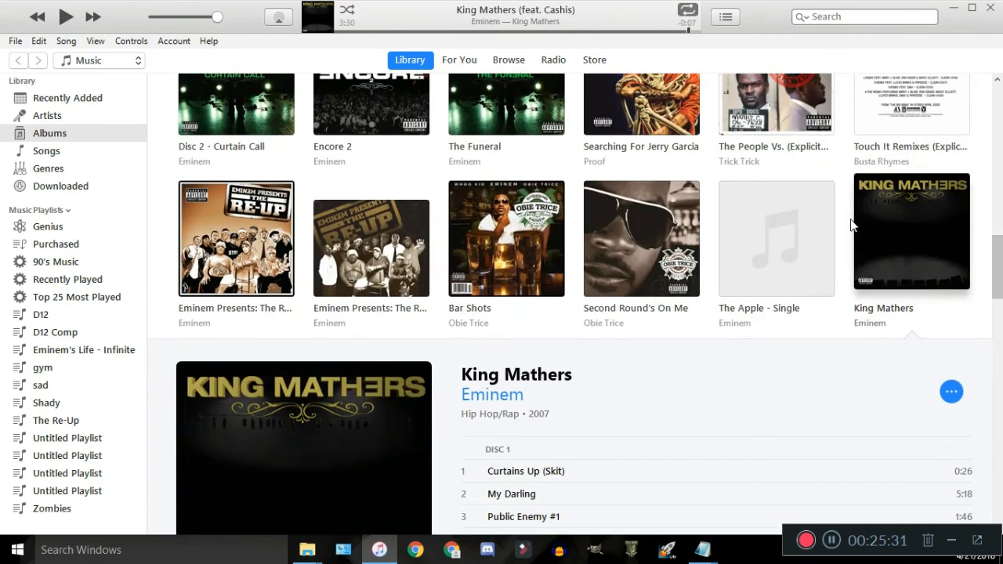
{"action": "left_click", "coordinate": [825, 233]}
{"action": "scroll", "coordinate": [890, 231], "scroll_direction": "down", "scroll_amount": 3}
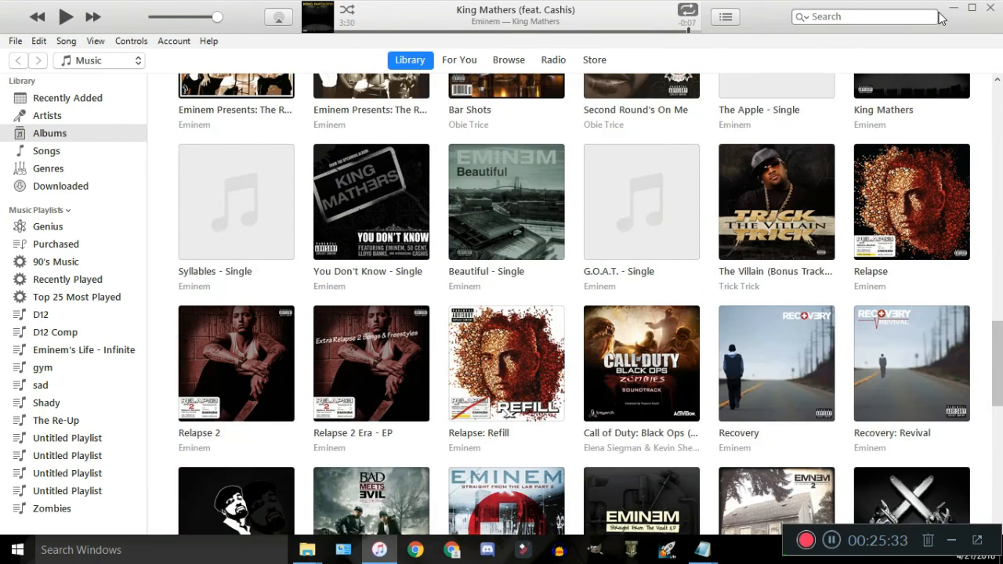
{"action": "scroll", "coordinate": [885, 227], "scroll_direction": "up", "scroll_amount": 2}
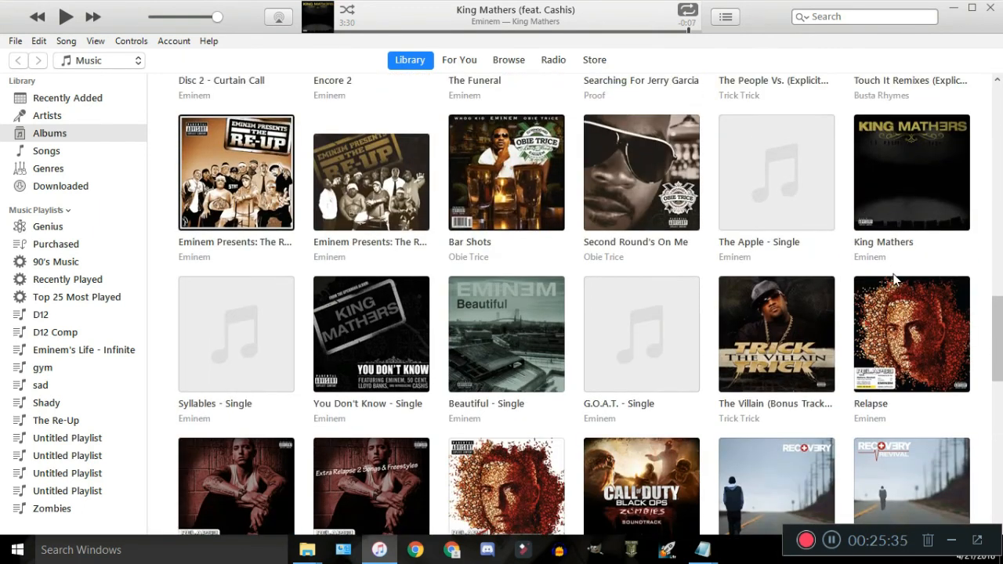
{"action": "left_click", "coordinate": [953, 10]}
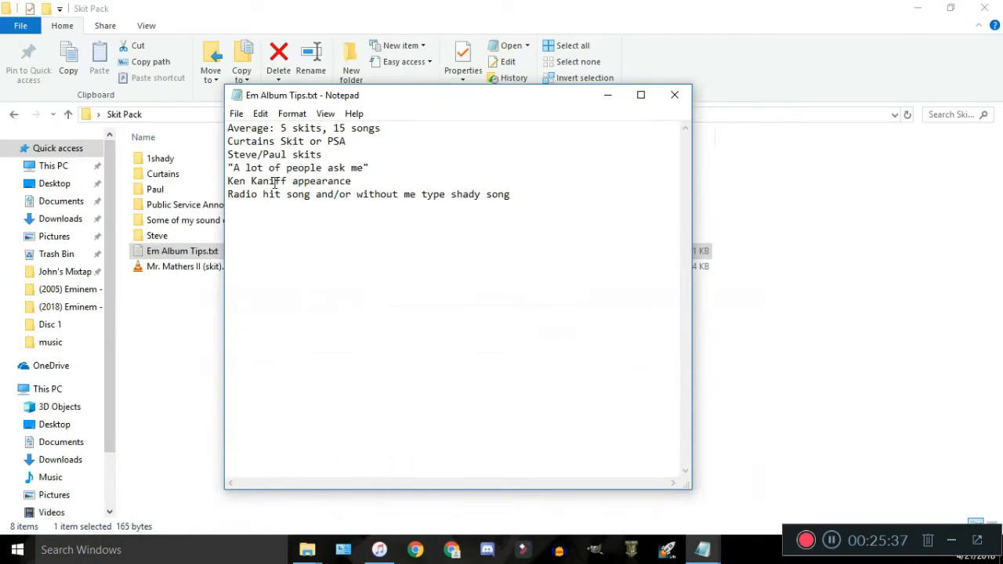
From the "A lot of people ask me" note, go to the King Mathers album in iTunes and play the opening of Never Gave A Fuck
{"action": "left_click_drag", "start_coordinate": [281, 162], "coordinate": [337, 167]}
{"action": "left_click", "coordinate": [337, 168]}
{"action": "left_click", "coordinate": [379, 549]}
{"action": "scroll", "coordinate": [477, 433], "scroll_direction": "down", "scroll_amount": 2}
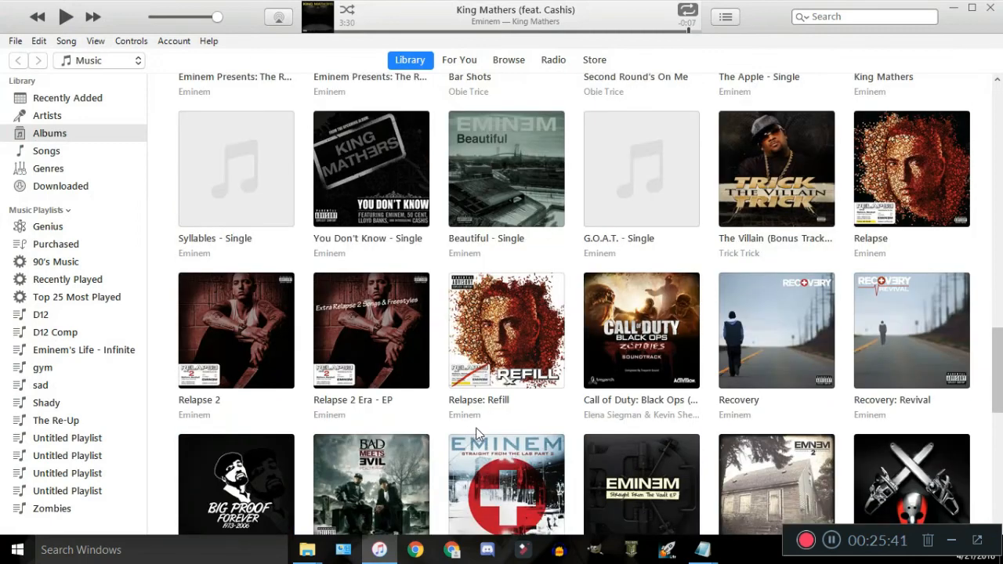
{"action": "scroll", "coordinate": [478, 408], "scroll_direction": "down", "scroll_amount": 7}
{"action": "scroll", "coordinate": [470, 360], "scroll_direction": "up", "scroll_amount": 2}
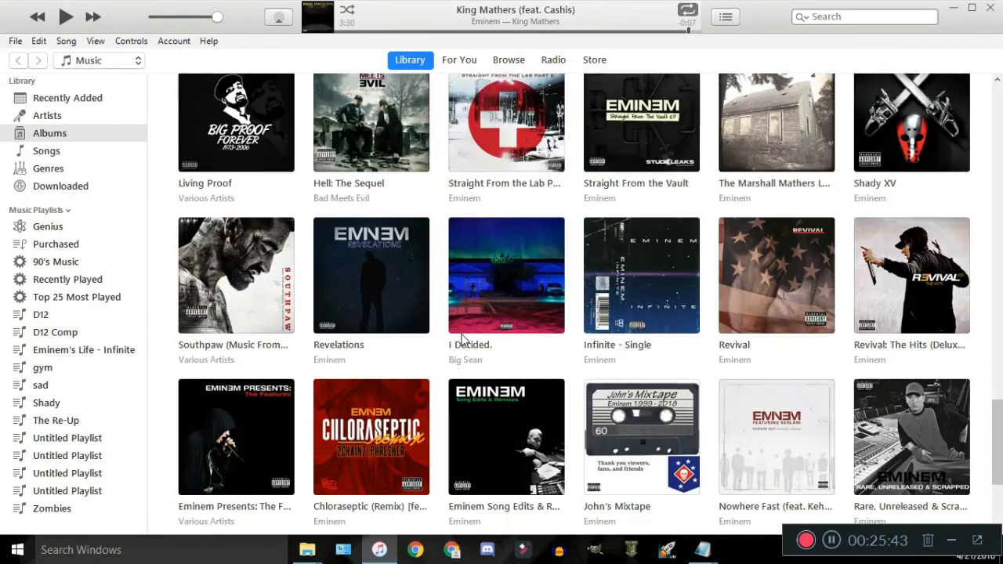
{"action": "scroll", "coordinate": [462, 321], "scroll_direction": "up", "scroll_amount": 7}
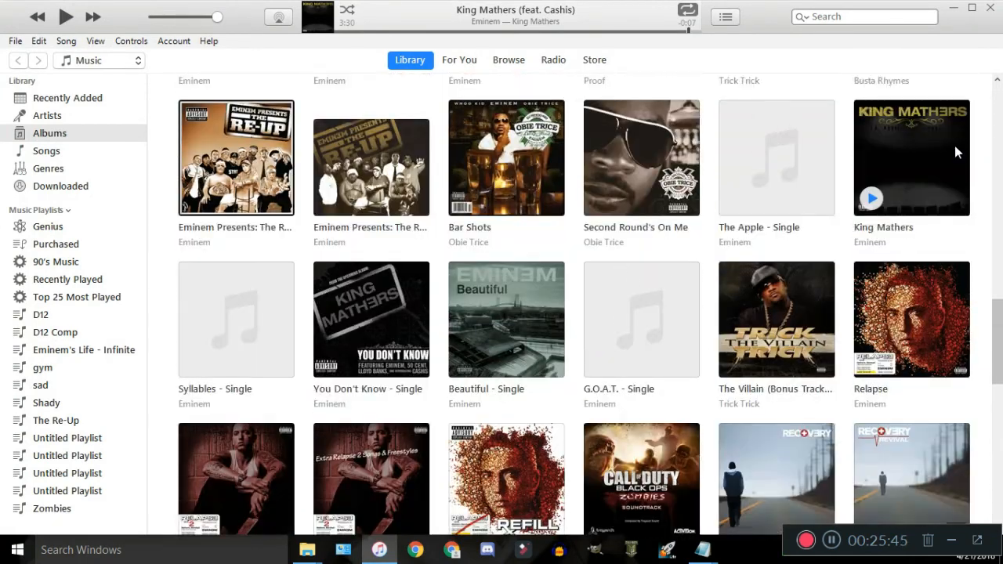
{"action": "left_click", "coordinate": [954, 152]}
{"action": "scroll", "coordinate": [726, 437], "scroll_direction": "down", "scroll_amount": 3}
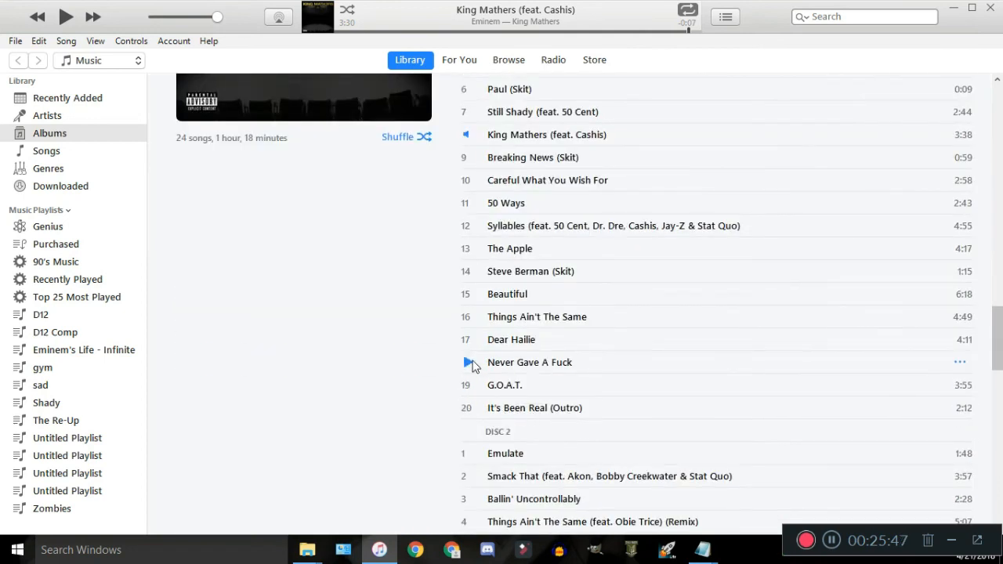
{"action": "left_click", "coordinate": [468, 361]}
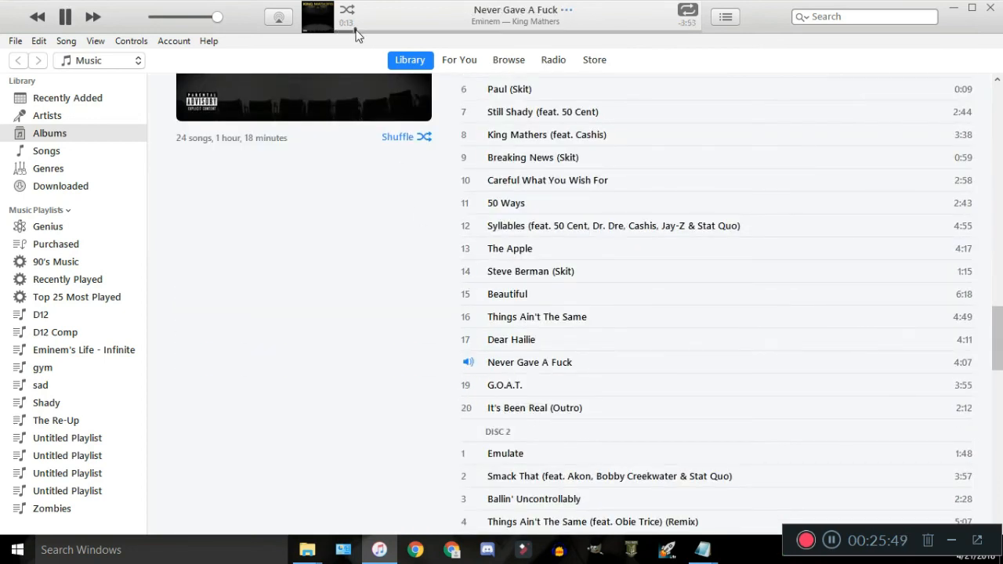
{"action": "left_click_drag", "start_coordinate": [353, 30], "coordinate": [343, 31]}
Pause the song in iTunes and bring the Em Album Tips.txt notes to the front
{"action": "key", "text": "alt+Tab"}
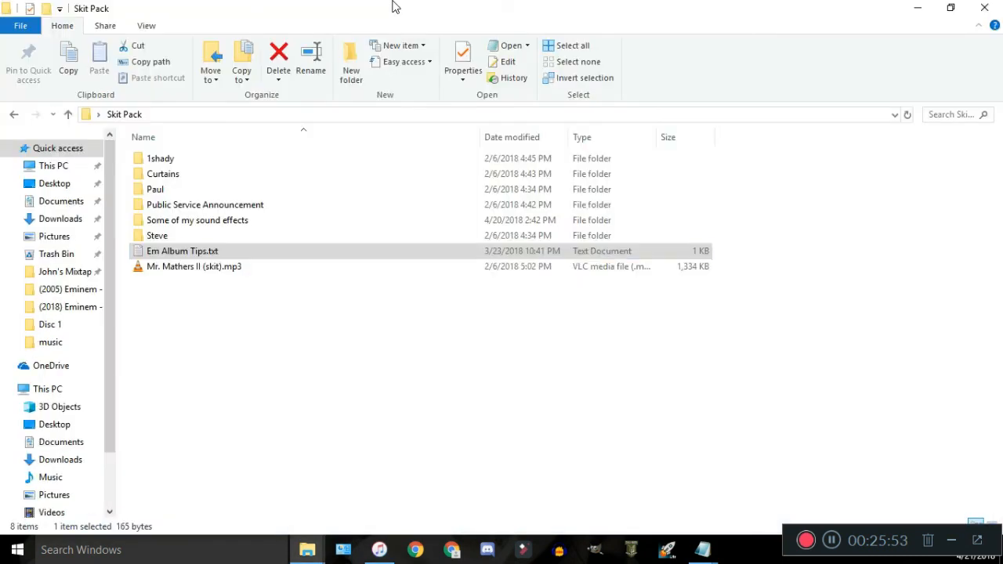
{"action": "key", "text": "super+Tab"}
{"action": "left_click", "coordinate": [619, 119]}
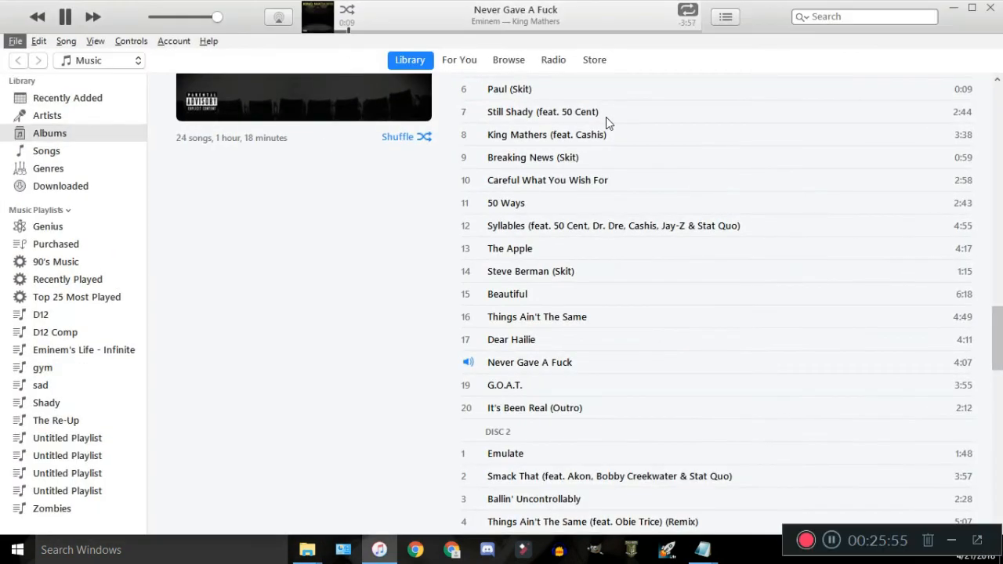
{"action": "key", "text": "alt+Tab"}
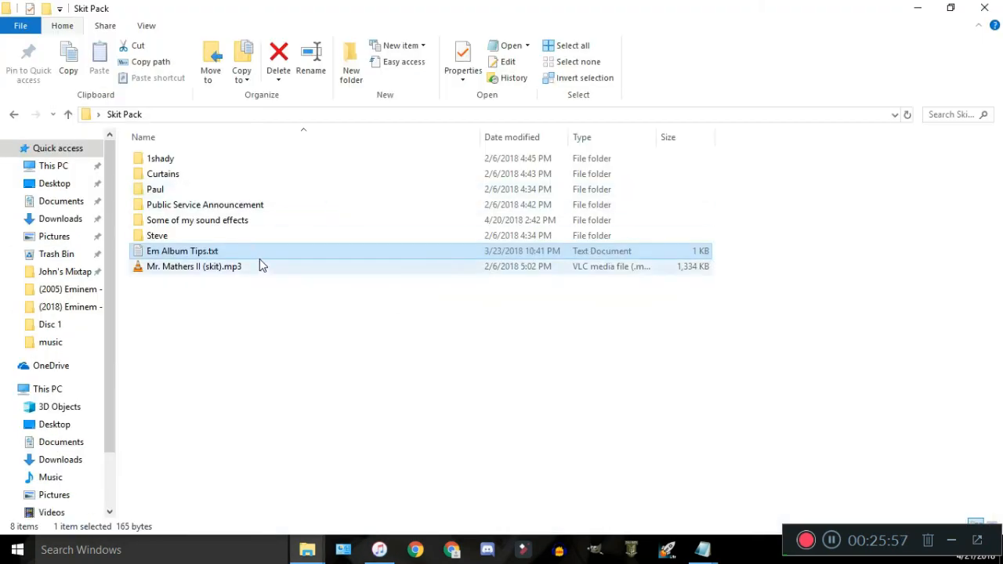
{"action": "mouse_move", "coordinate": [702, 549]}
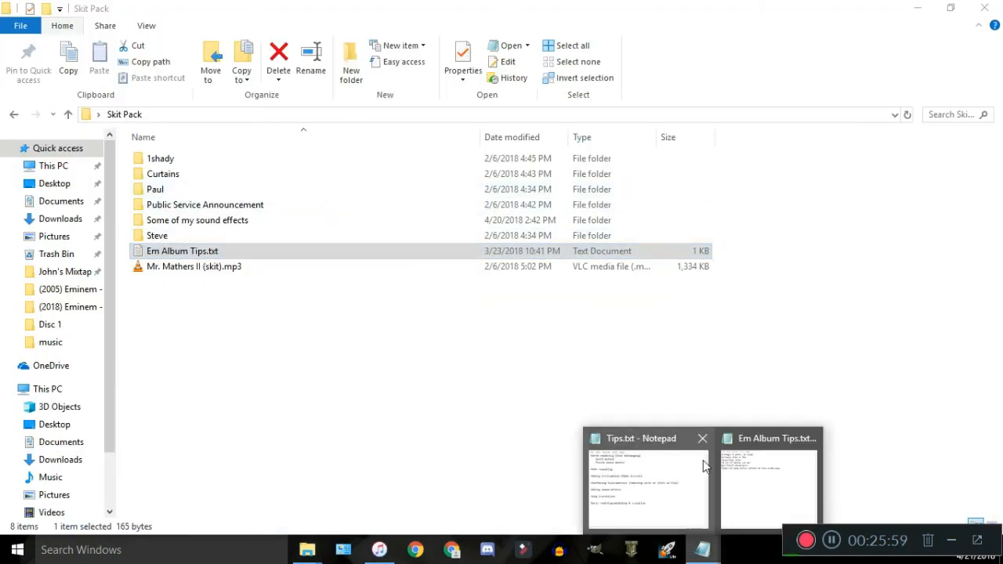
{"action": "left_click", "coordinate": [737, 479]}
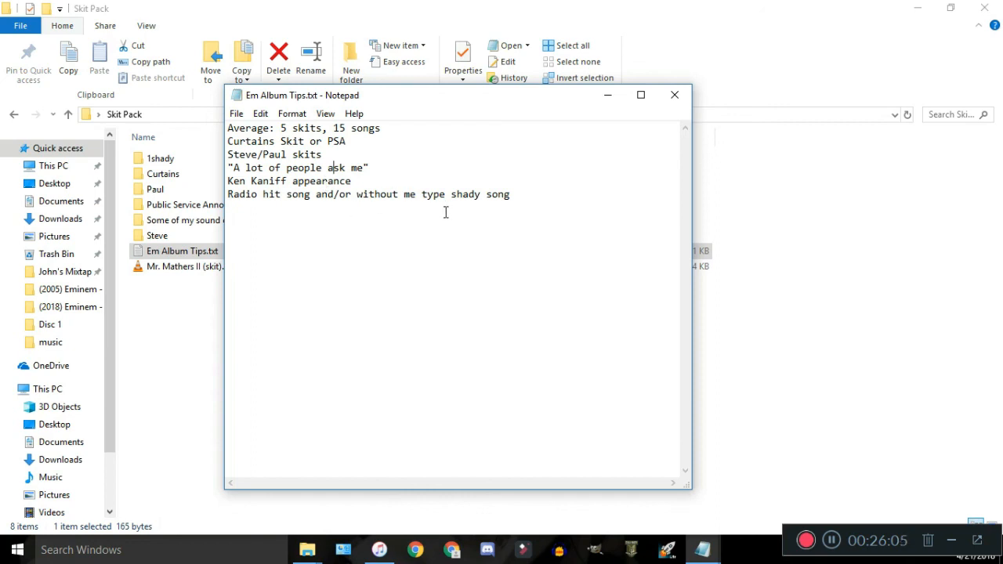
Switch to iTunes and select We Run It (feat. 50 Cent, Lloyd Banks & Cashis) in the King Mathers album
{"action": "left_click", "coordinate": [379, 549]}
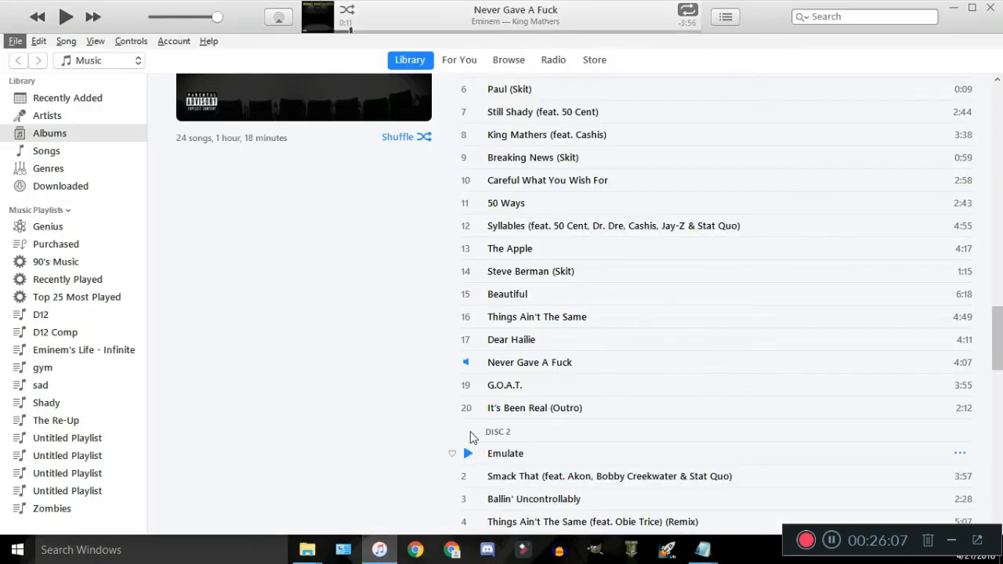
{"action": "scroll", "coordinate": [520, 356], "scroll_direction": "up", "scroll_amount": 1}
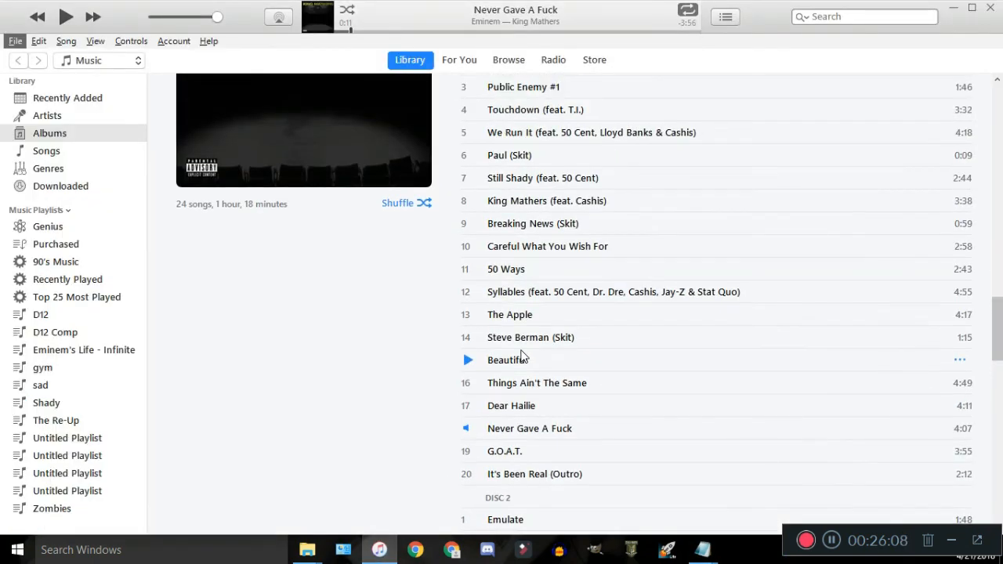
{"action": "left_click", "coordinate": [549, 131]}
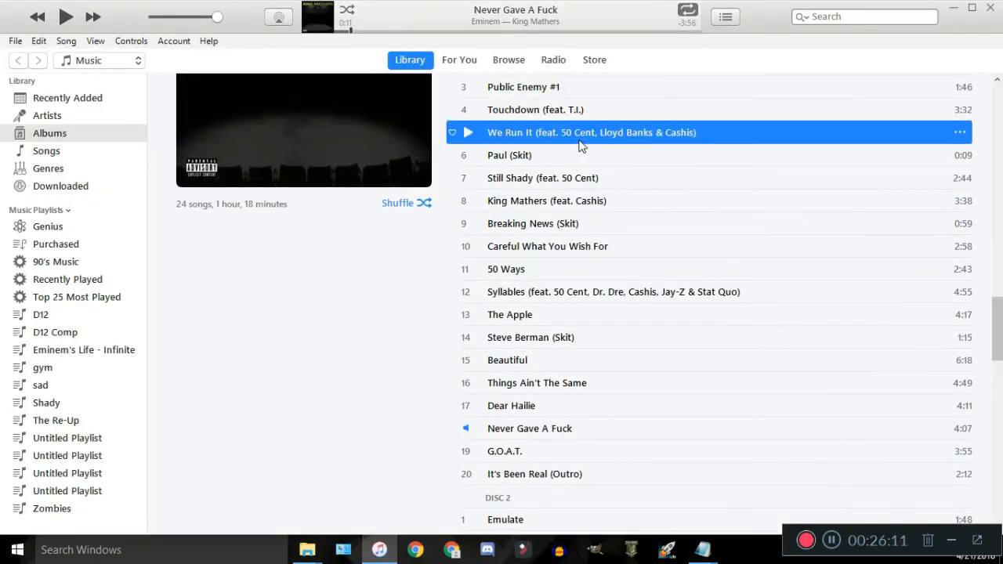
Open the Encore album in iTunes and select Just Lose It in its track list
{"action": "scroll", "coordinate": [584, 145], "scroll_direction": "up", "scroll_amount": 10}
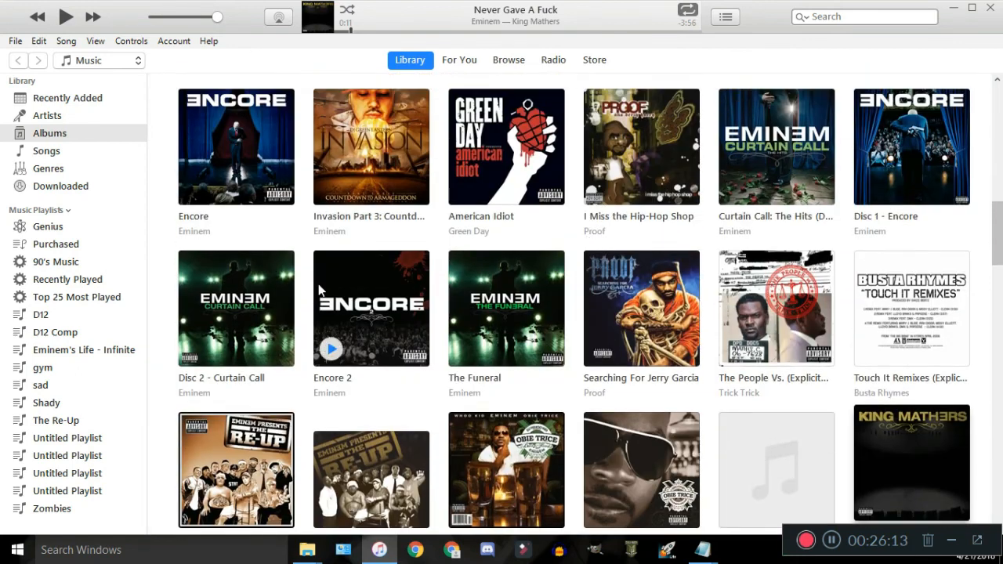
{"action": "left_click", "coordinate": [263, 156]}
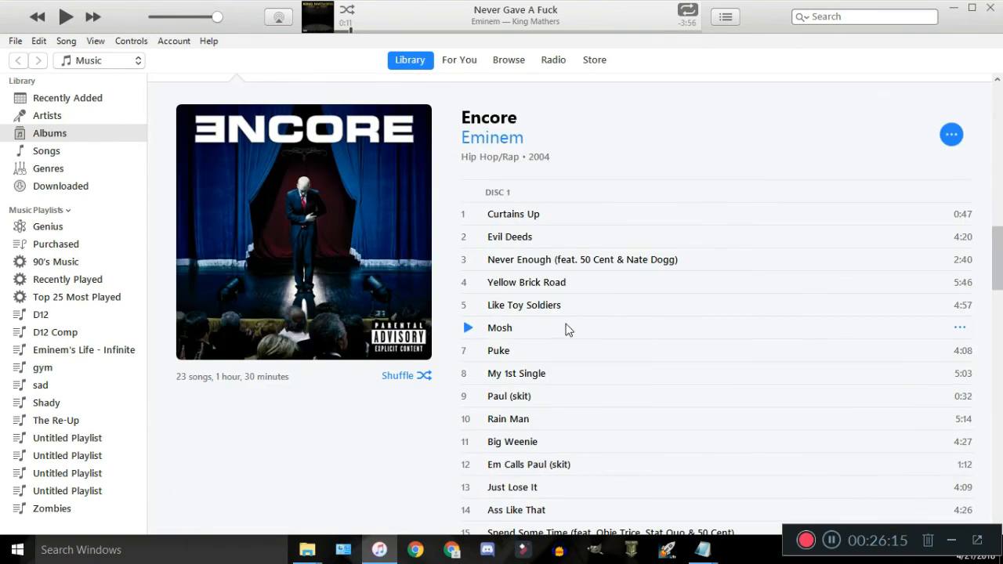
{"action": "scroll", "coordinate": [542, 423], "scroll_direction": "down", "scroll_amount": 1}
{"action": "left_click", "coordinate": [537, 425]}
Expand The Marshall Mathers LP album, minimize iTunes, and place the cursor below the last line of the notes
{"action": "scroll", "coordinate": [583, 321], "scroll_direction": "up", "scroll_amount": 8}
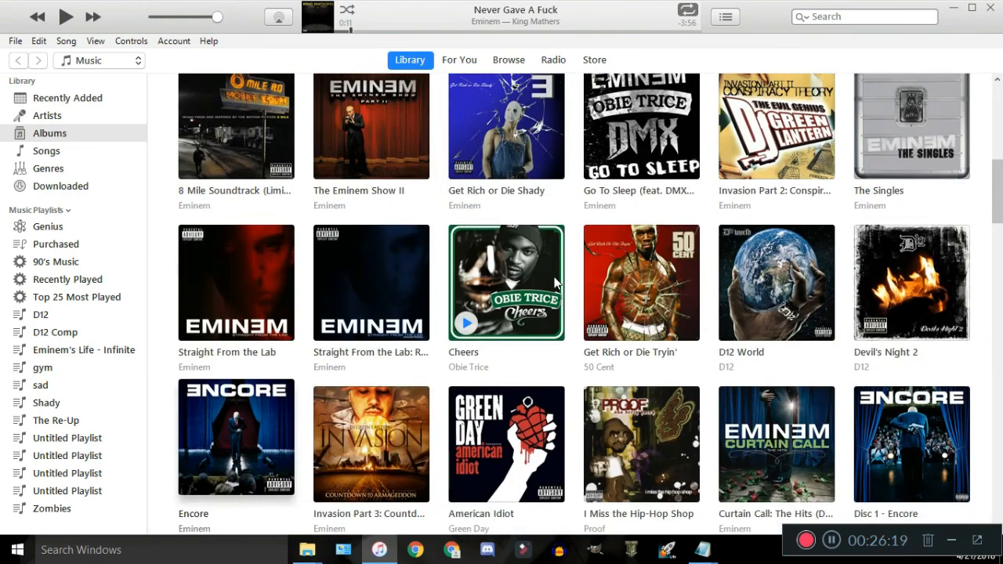
{"action": "scroll", "coordinate": [554, 282], "scroll_direction": "up", "scroll_amount": 5}
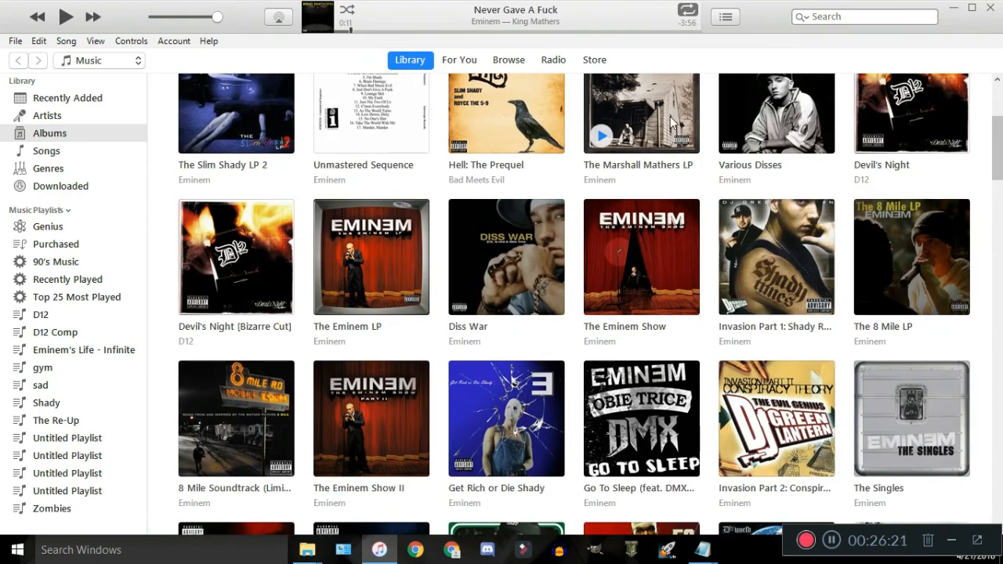
{"action": "left_click", "coordinate": [670, 123]}
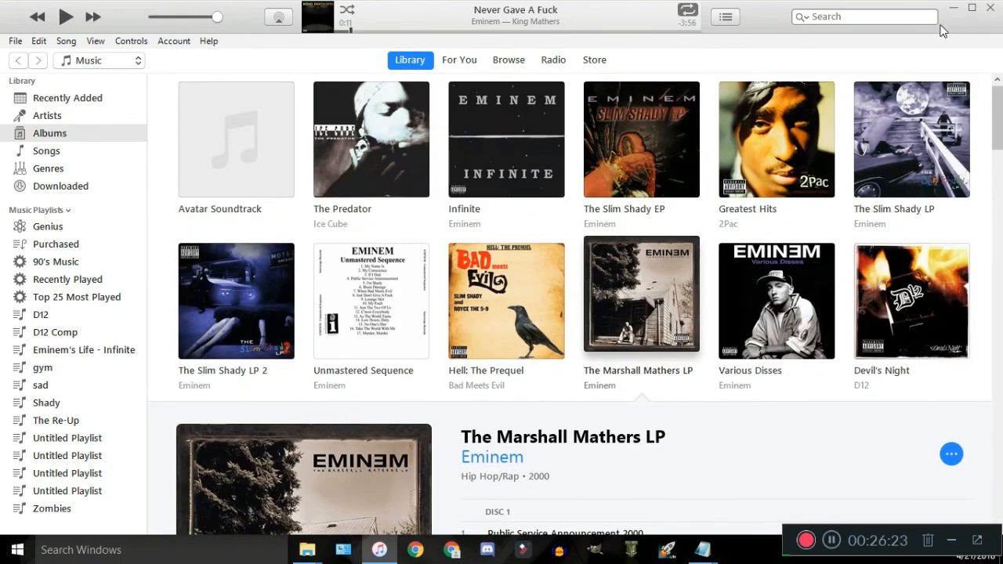
{"action": "left_click", "coordinate": [953, 7]}
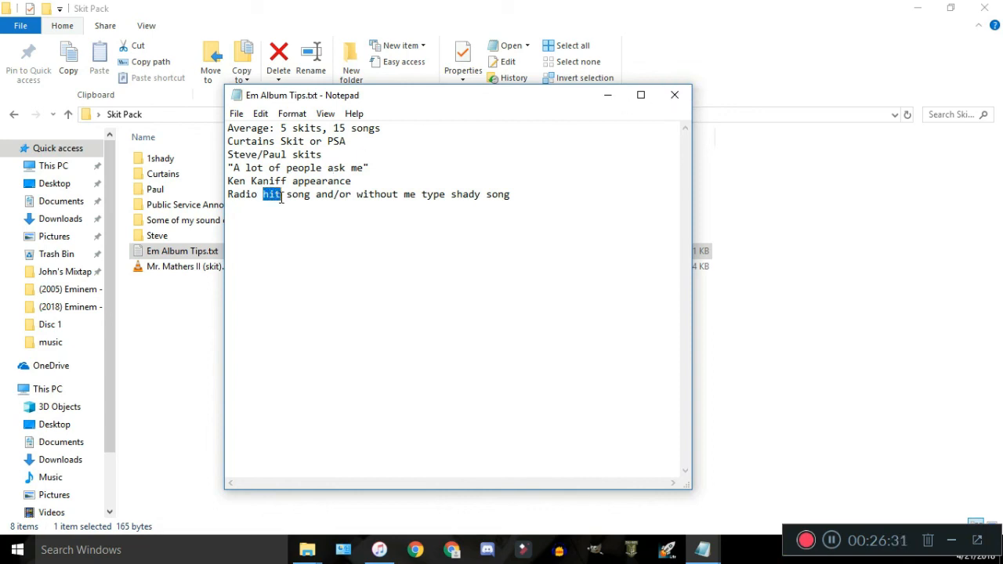
{"action": "left_click", "coordinate": [576, 213]}
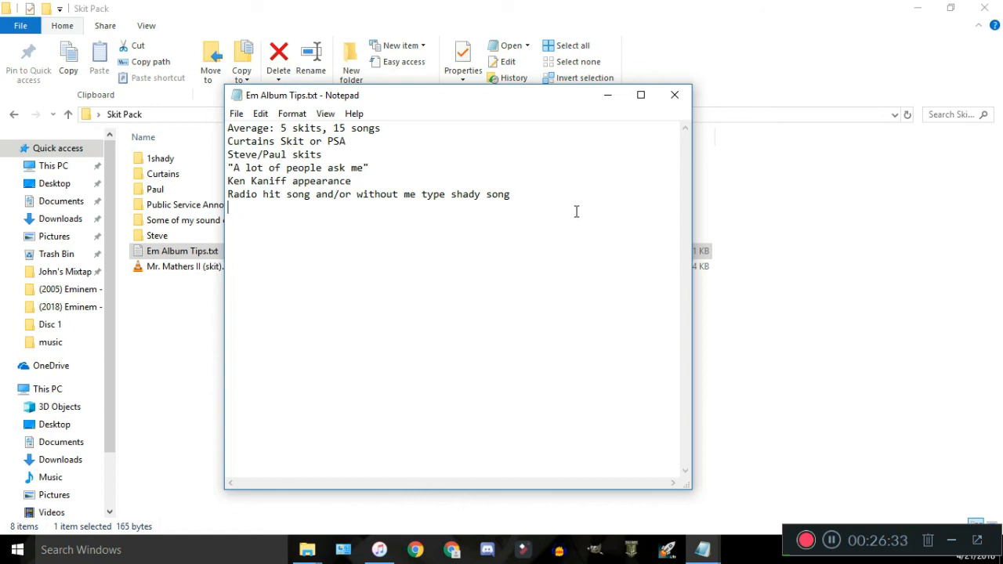